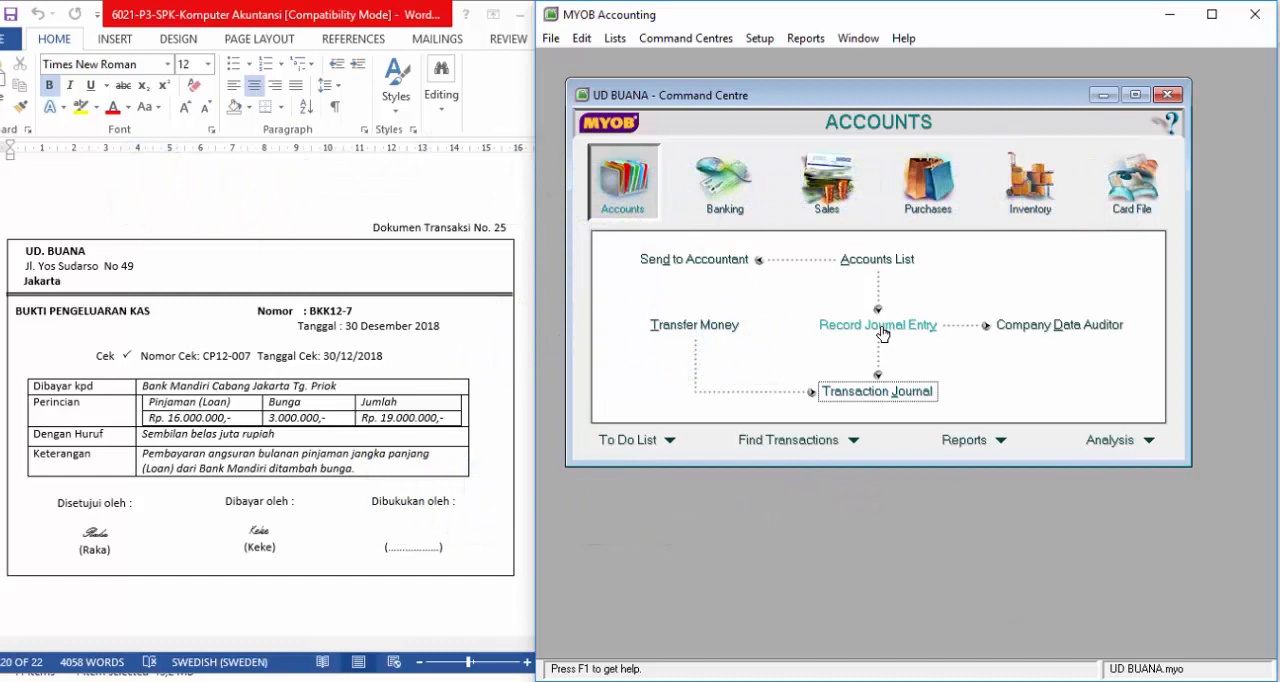
# Step: Open a new general journal entry and set its journal number to BM12-1
pyautogui.click(882, 334)
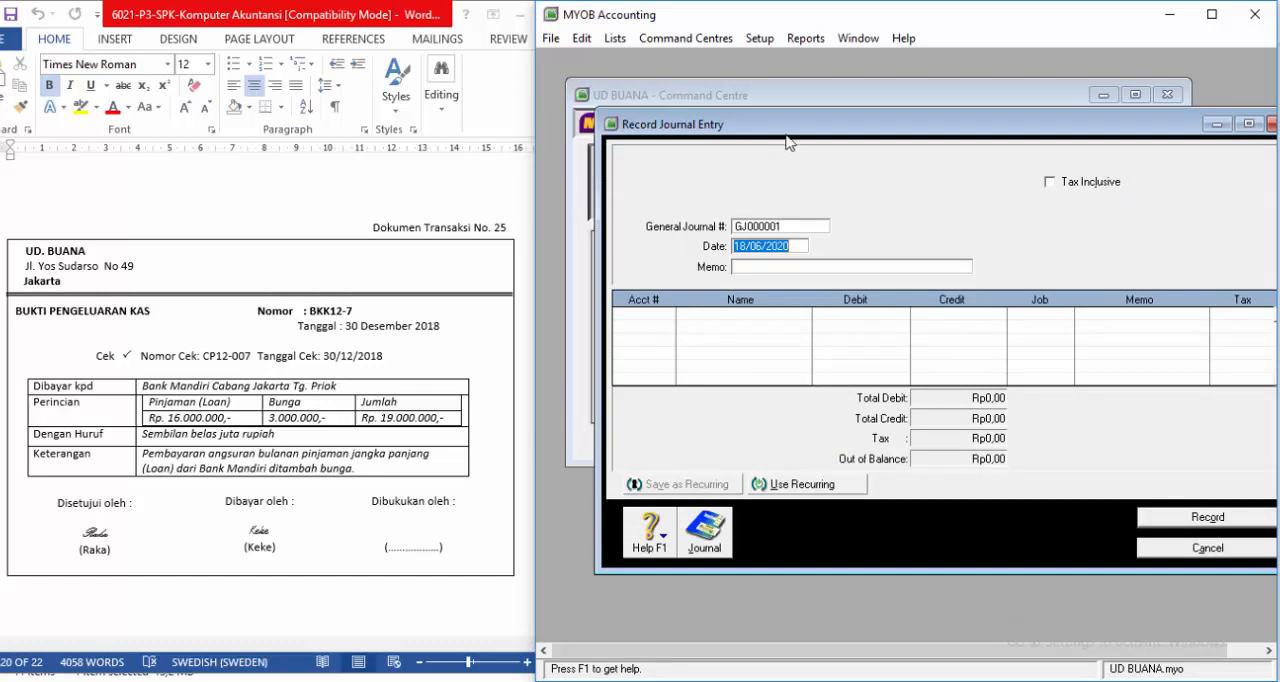
pyautogui.moveTo(789, 116); pyautogui.dragTo(738, 110)
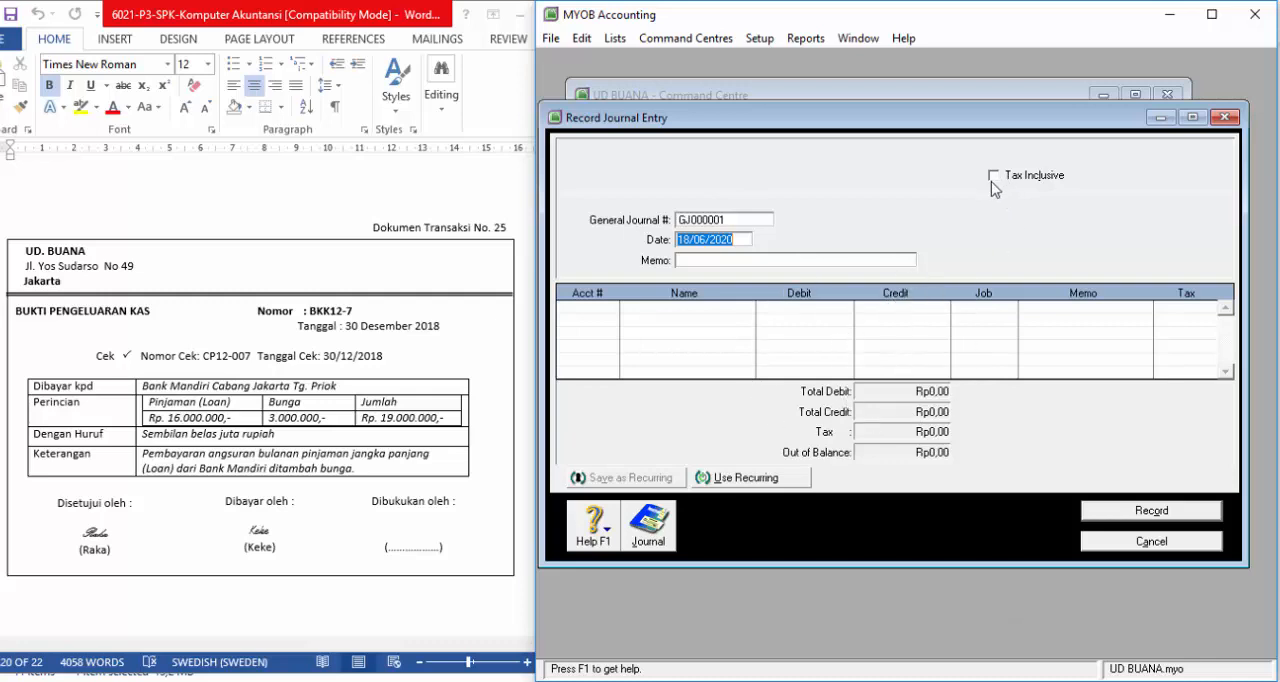
pyautogui.click(753, 222)
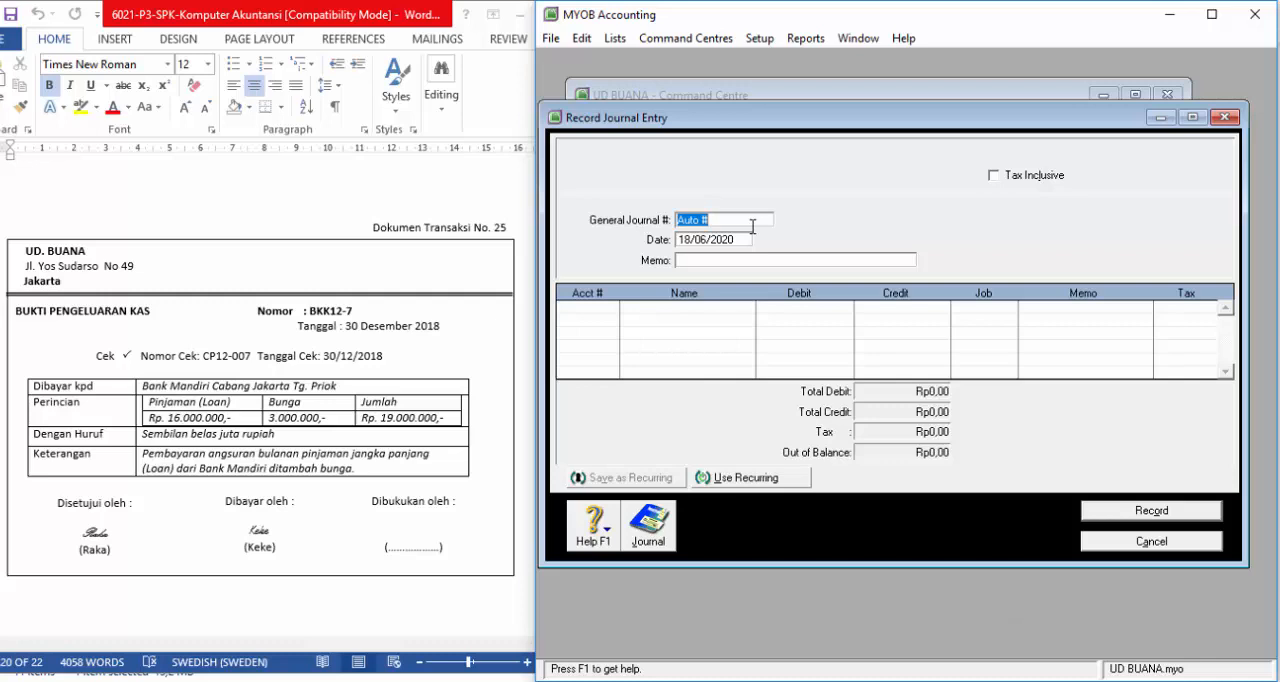
pyautogui.write('BM12-1')
pyautogui.press('Tab')
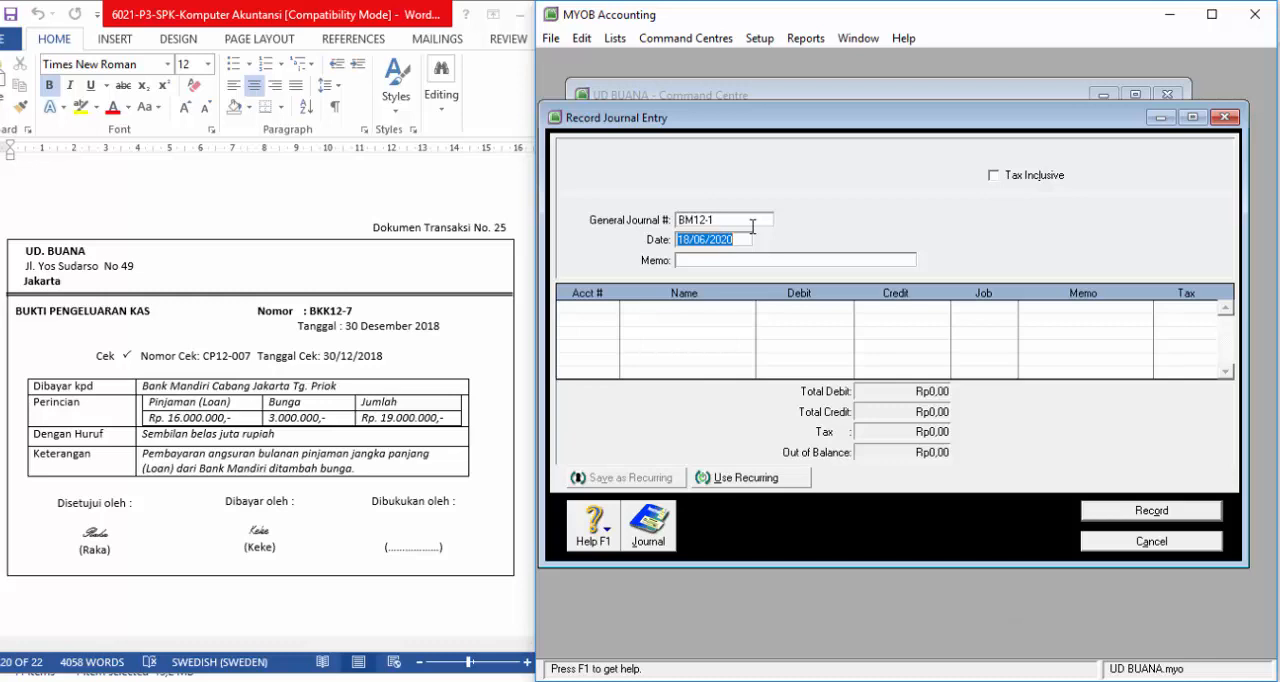
# Step: Date the journal entry 31/12/2018
pyautogui.write('331/12/18')
pyautogui.press('Tab')
# Step: Enter "penyesuaian pendapatan jasa giro" as the memo of the journal entry
pyautogui.write('peny')
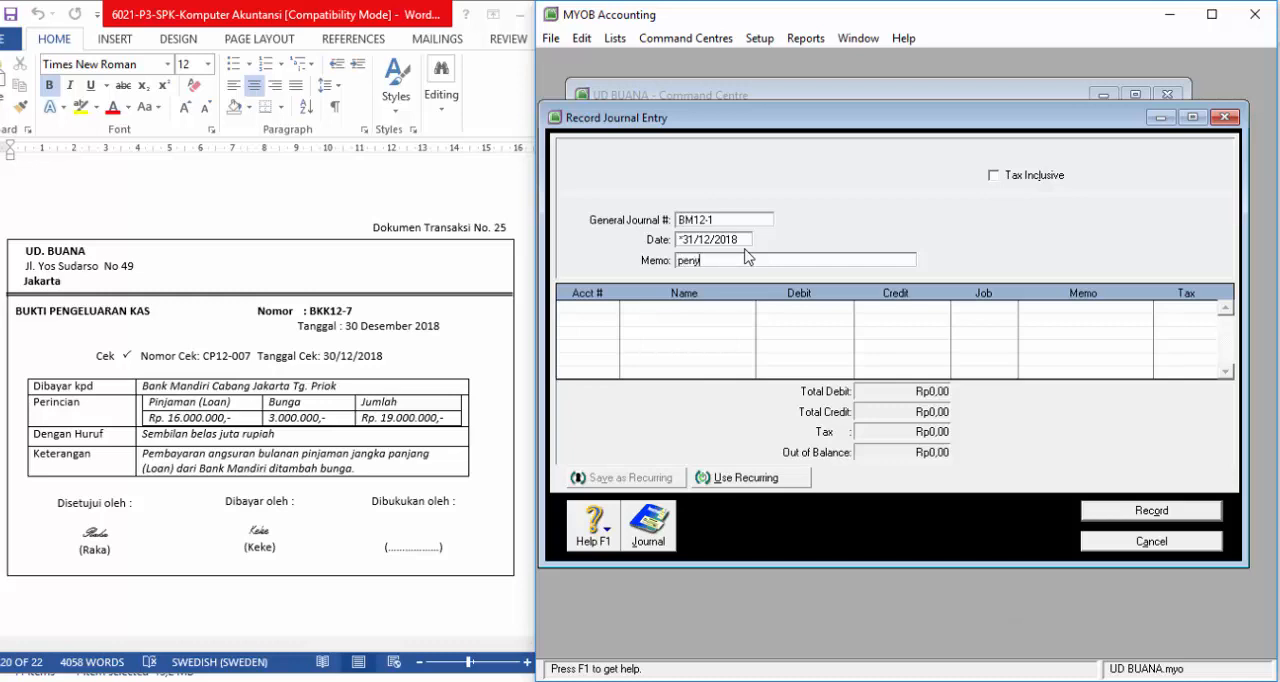
pyautogui.write('esuaian pendapatan jasa giro')
pyautogui.press('Tab')
# Step: Look up the BM12-1 memorial voucher, Dokumen Transaksi No. 1, in the Word document
pyautogui.scroll(-8, 450, 306)
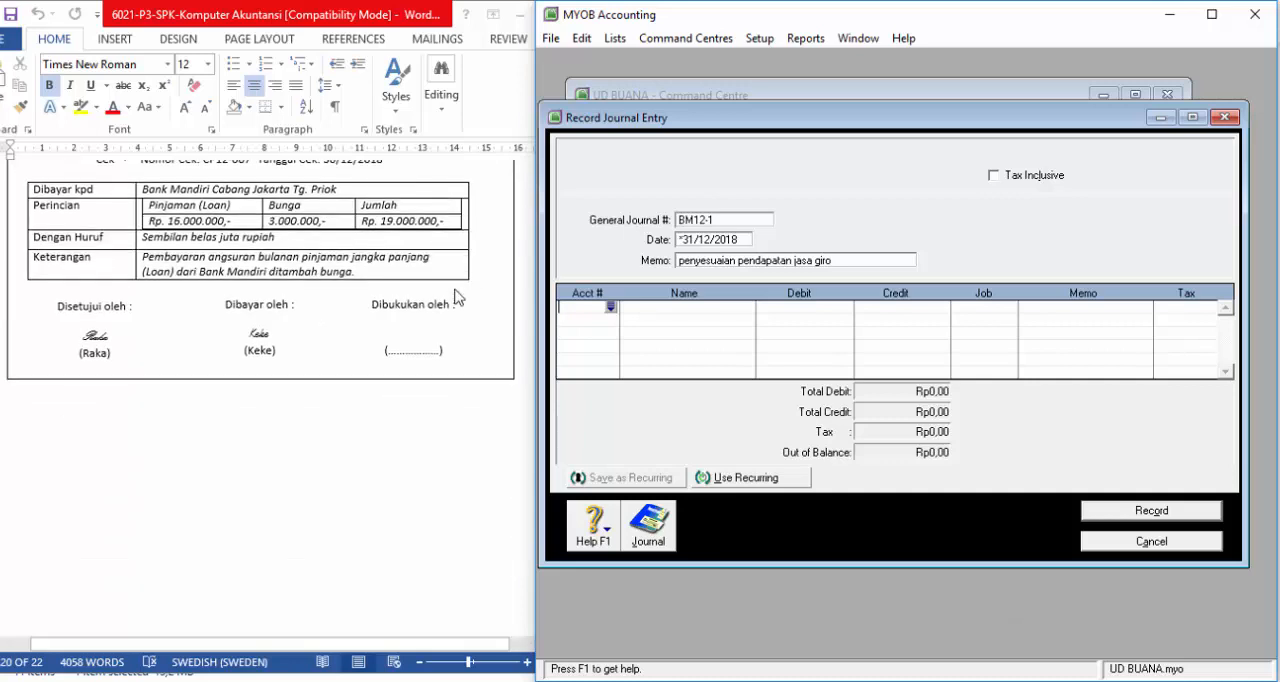
pyautogui.scroll(-10, 455, 299)
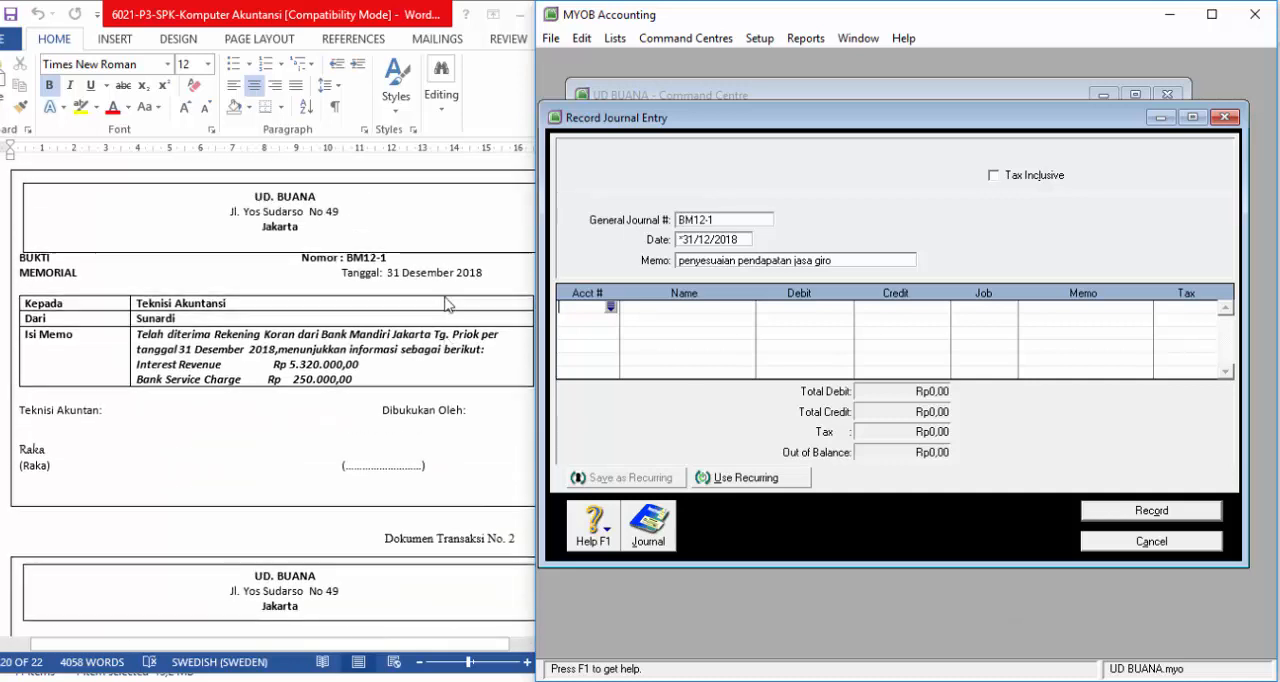
pyautogui.scroll(1, 370, 462)
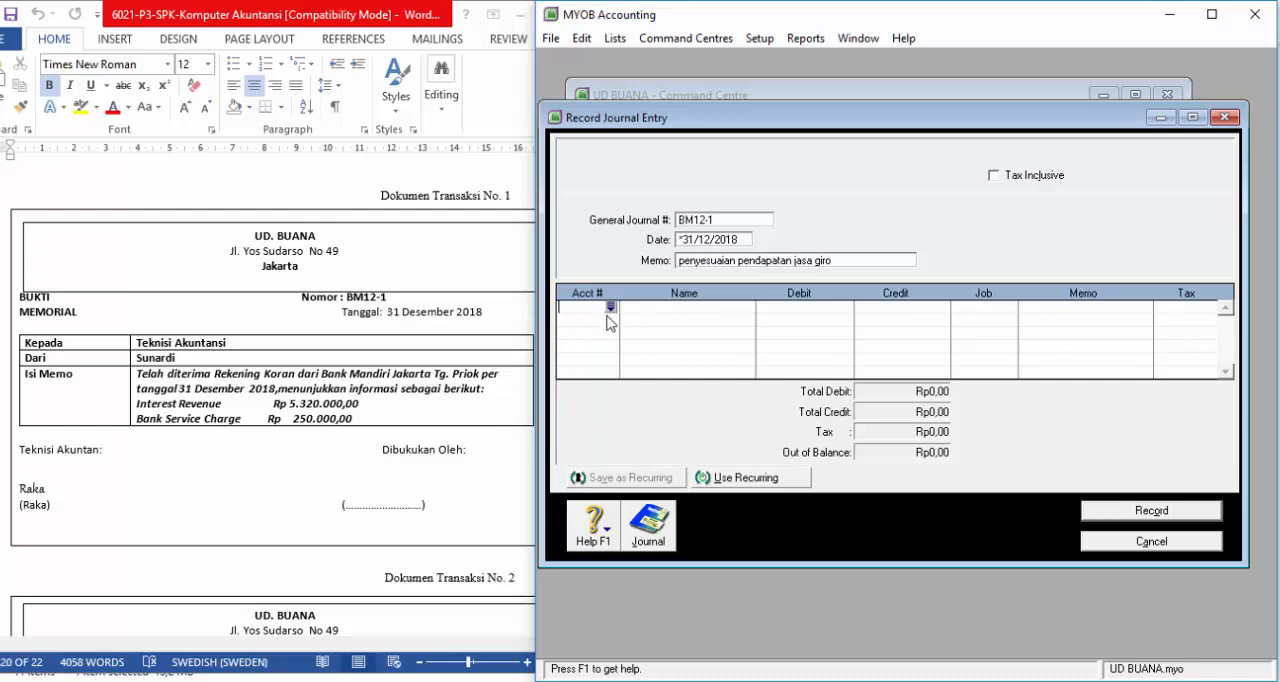
pyautogui.write('Bank S')
pyautogui.press('BackSpace')
pyautogui.press('BackSpace')
pyautogui.press('BackSpace')
pyautogui.press('BackSpace')
pyautogui.press('BackSpace')
pyautogui.press('BackSpace')
# Step: Add the BANK SERVISE CHARGE account (9-1200) as the first journal line with a debit of Rp250.000,00
pyautogui.click(611, 308)
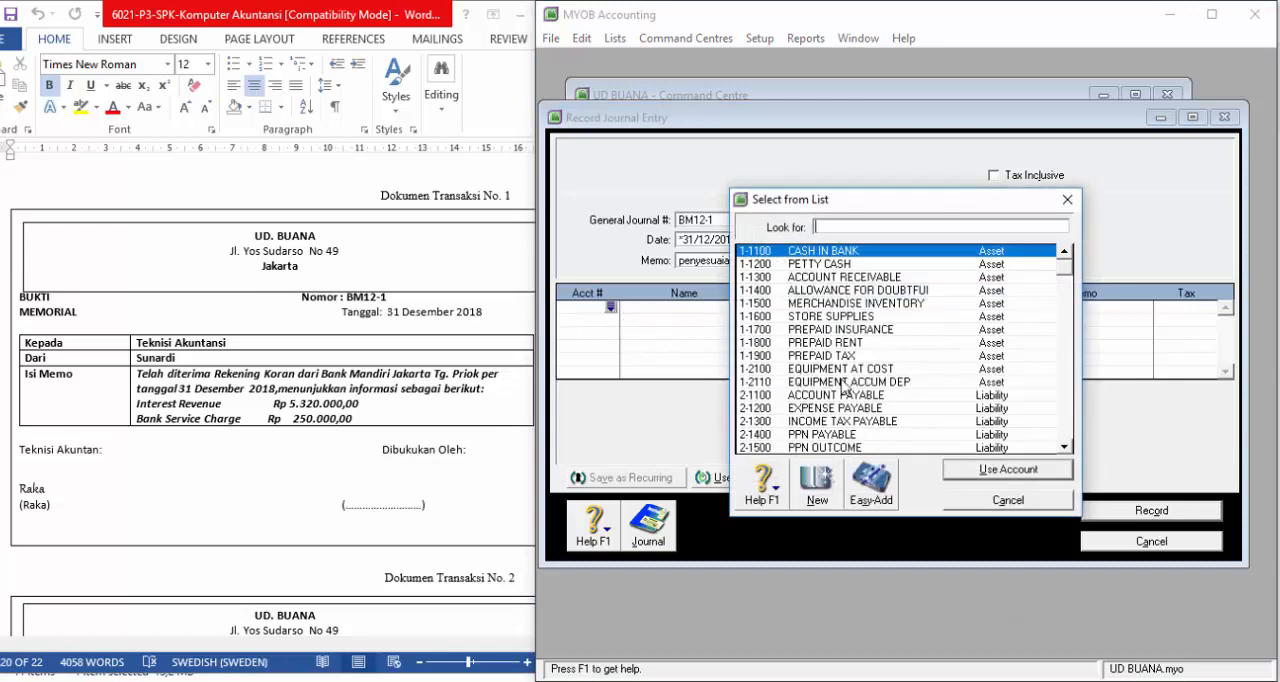
pyautogui.scroll(-3, 898, 346)
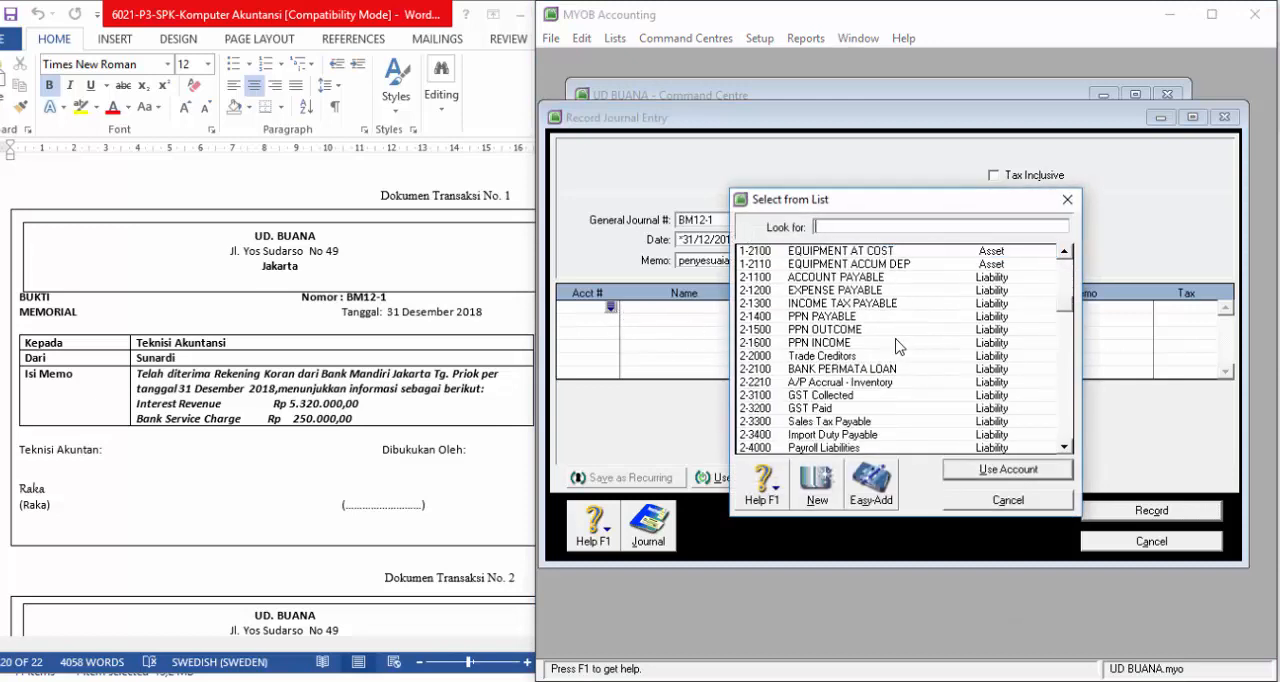
pyautogui.scroll(-15, 898, 346)
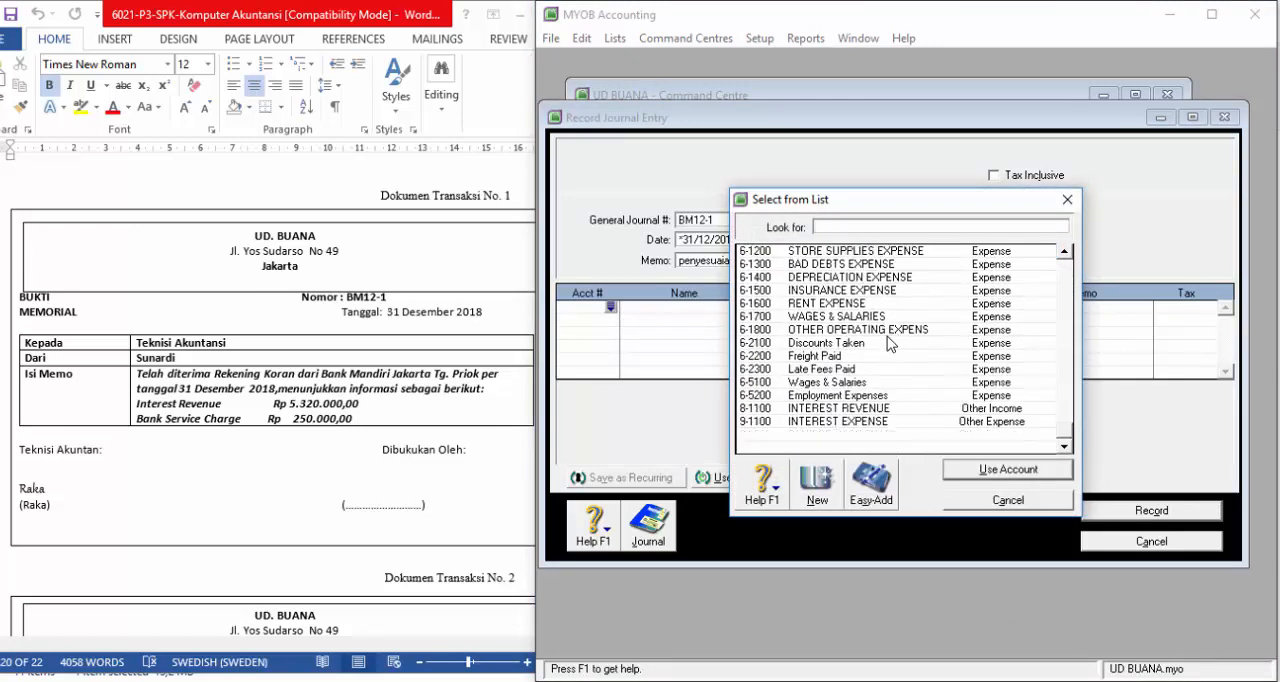
pyautogui.write('9-1200')
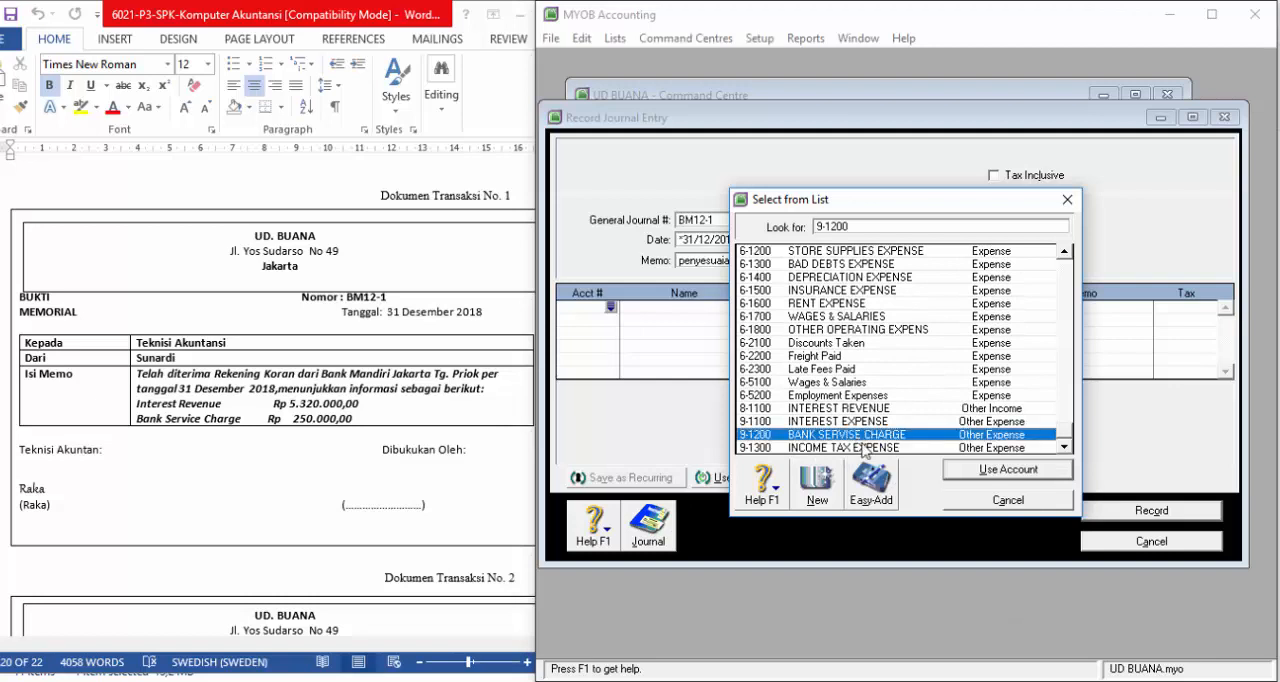
pyautogui.click(1000, 470)
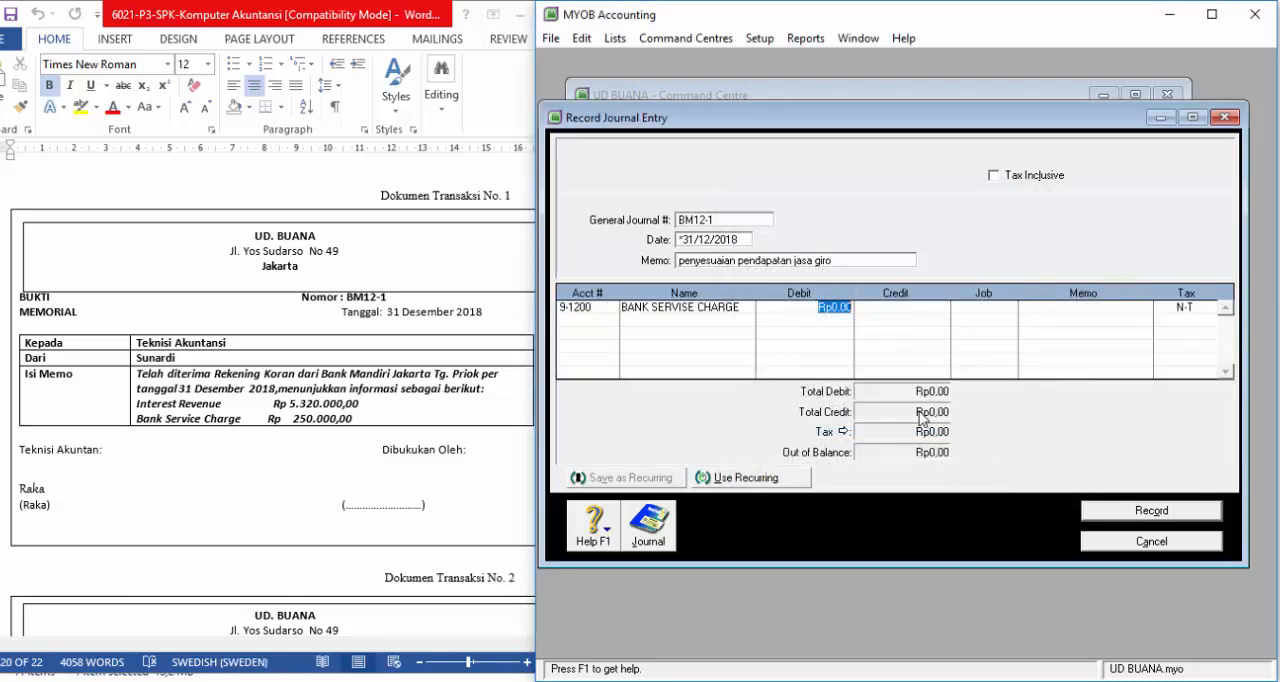
pyautogui.write('250.000')
pyautogui.press('Tab')
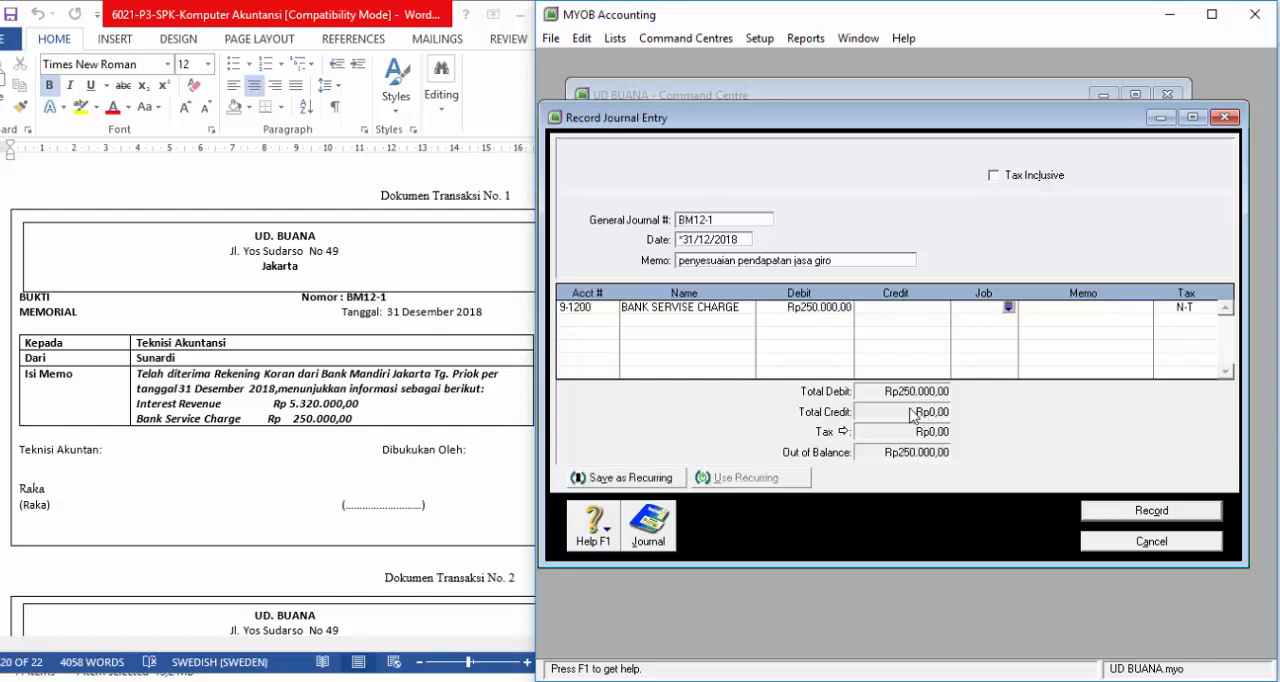
# Step: Add the INTEREST REVENUE account (8-1100) as the second journal line
pyautogui.press('Tab')
pyautogui.press('Tab')
pyautogui.press('Tab')
pyautogui.press('Tab')
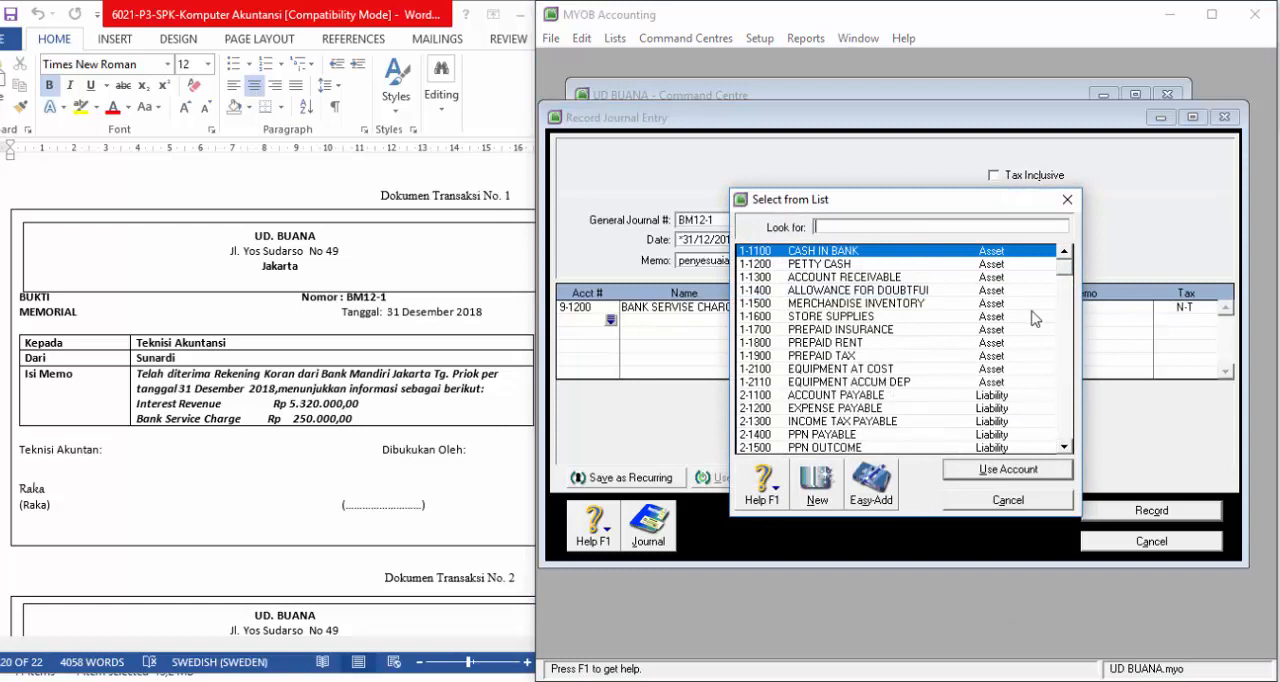
pyautogui.click(1030, 499)
pyautogui.click(611, 321)
pyautogui.scroll(-1, 1067, 272)
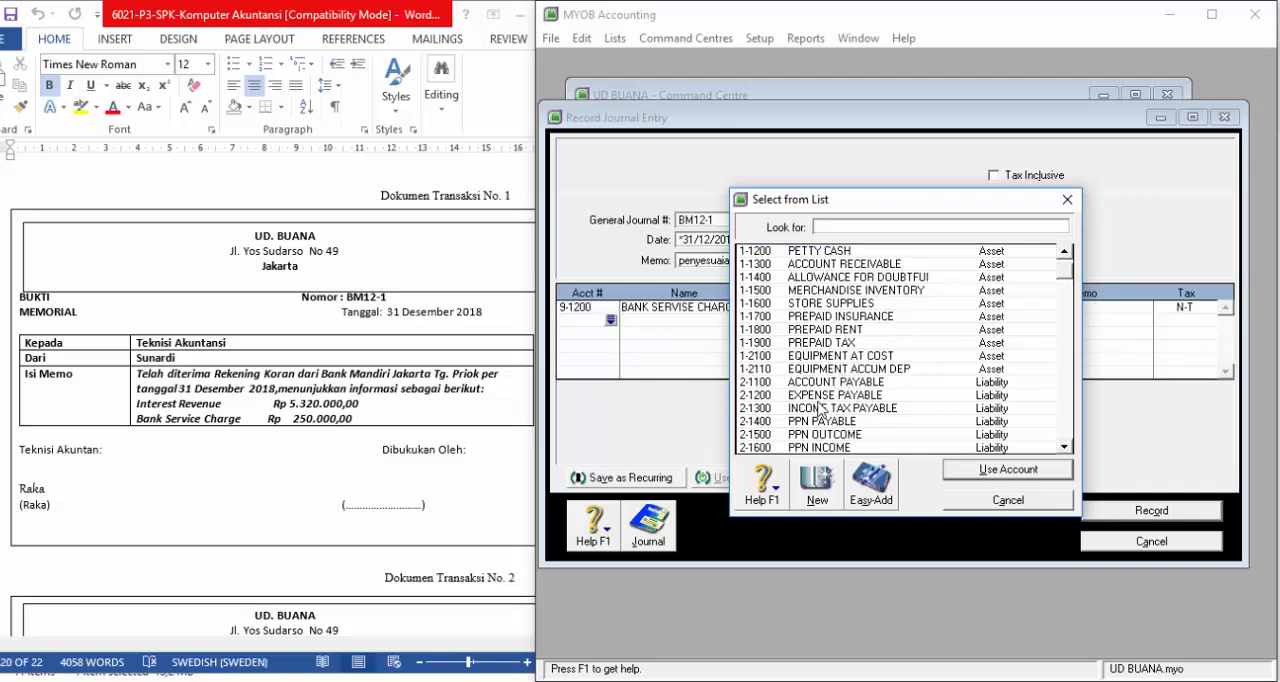
pyautogui.scroll(-1, 816, 340)
pyautogui.scroll(-1, 816, 340)
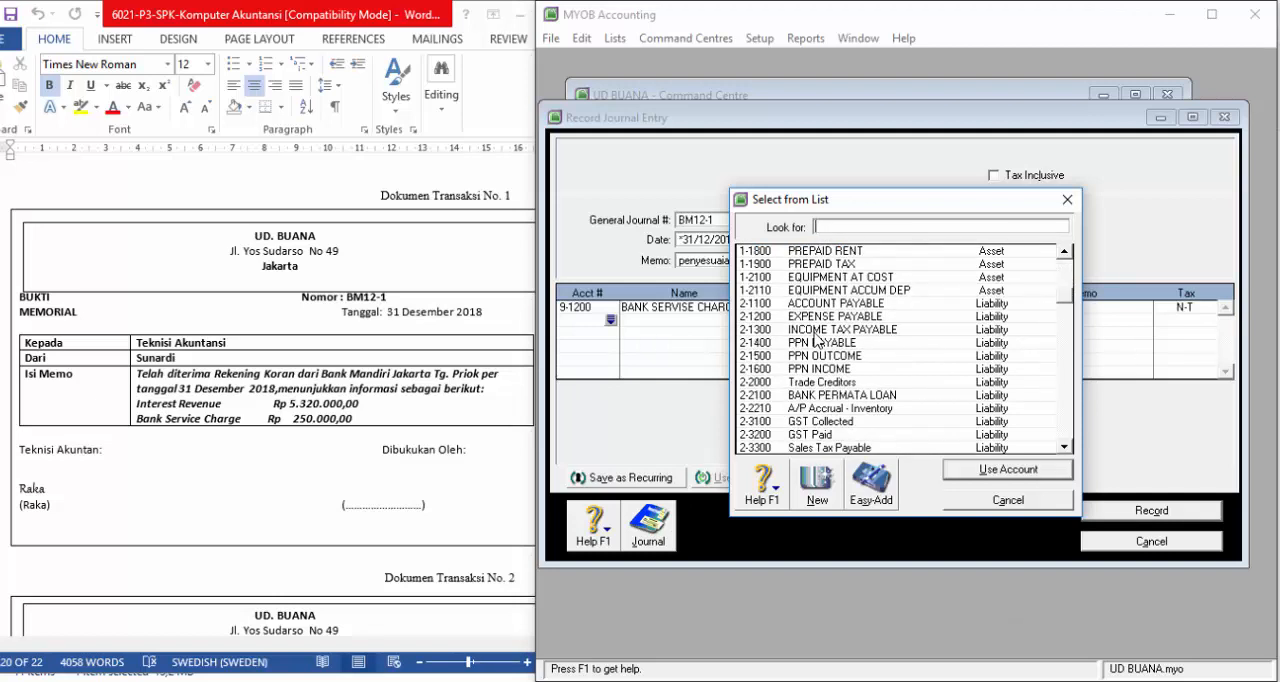
pyautogui.scroll(-12, 816, 340)
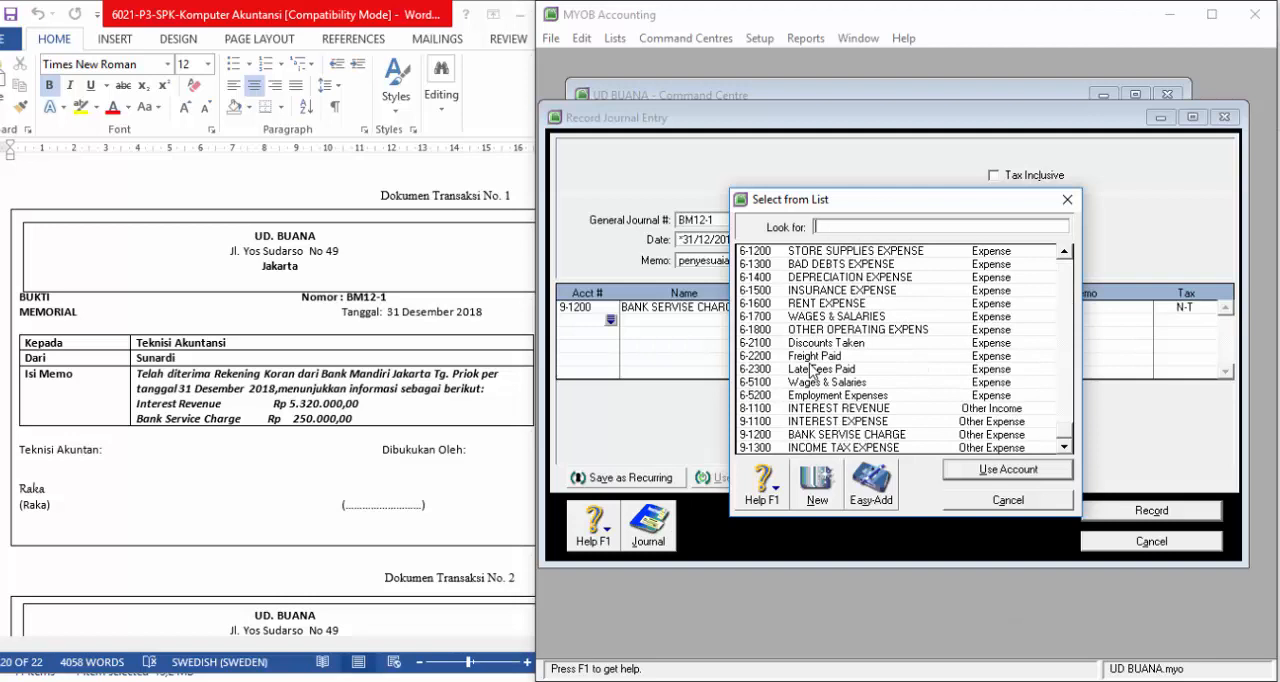
pyautogui.click(842, 409)
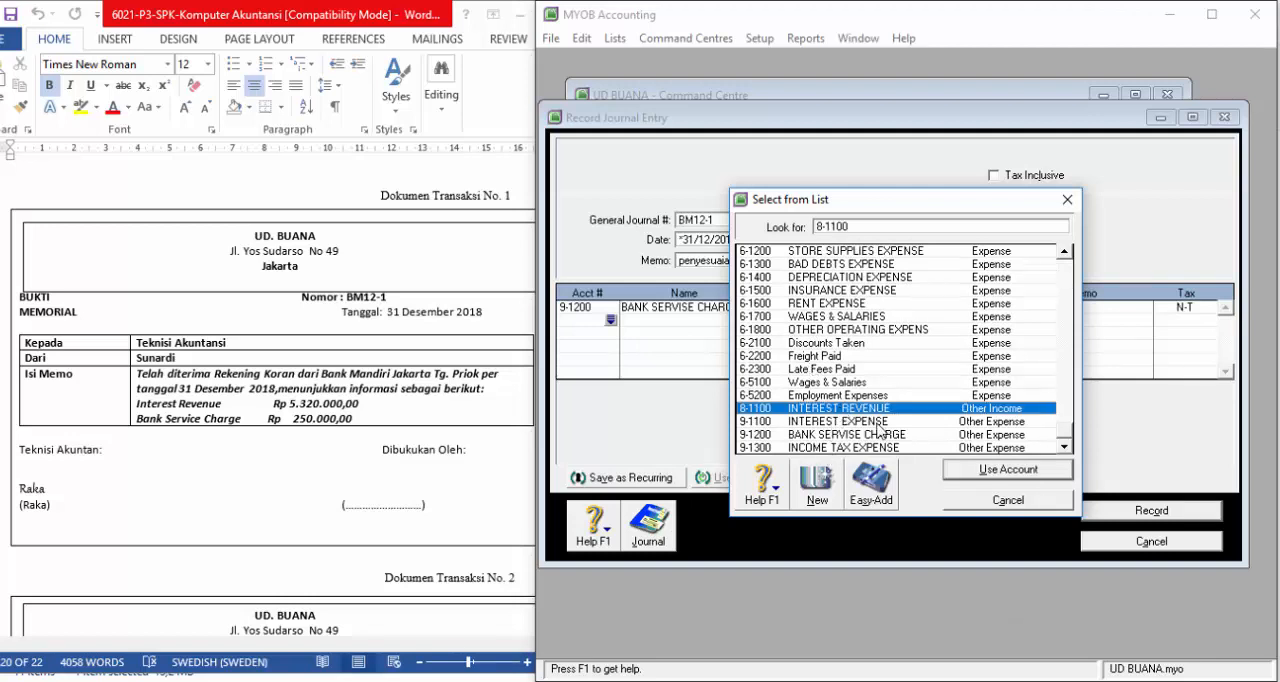
pyautogui.click(988, 469)
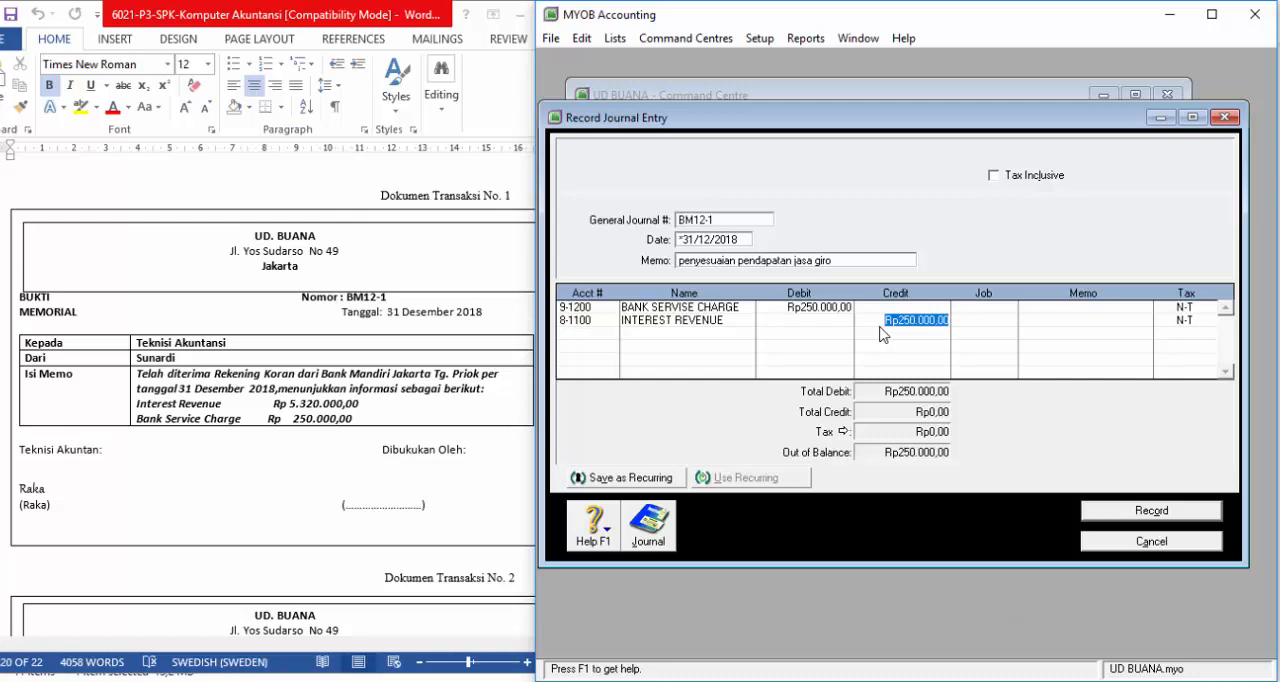
# Step: Set the credit of the INTEREST REVENUE line to Rp5.320.000,00
pyautogui.write('5320000')
pyautogui.press('Tab')
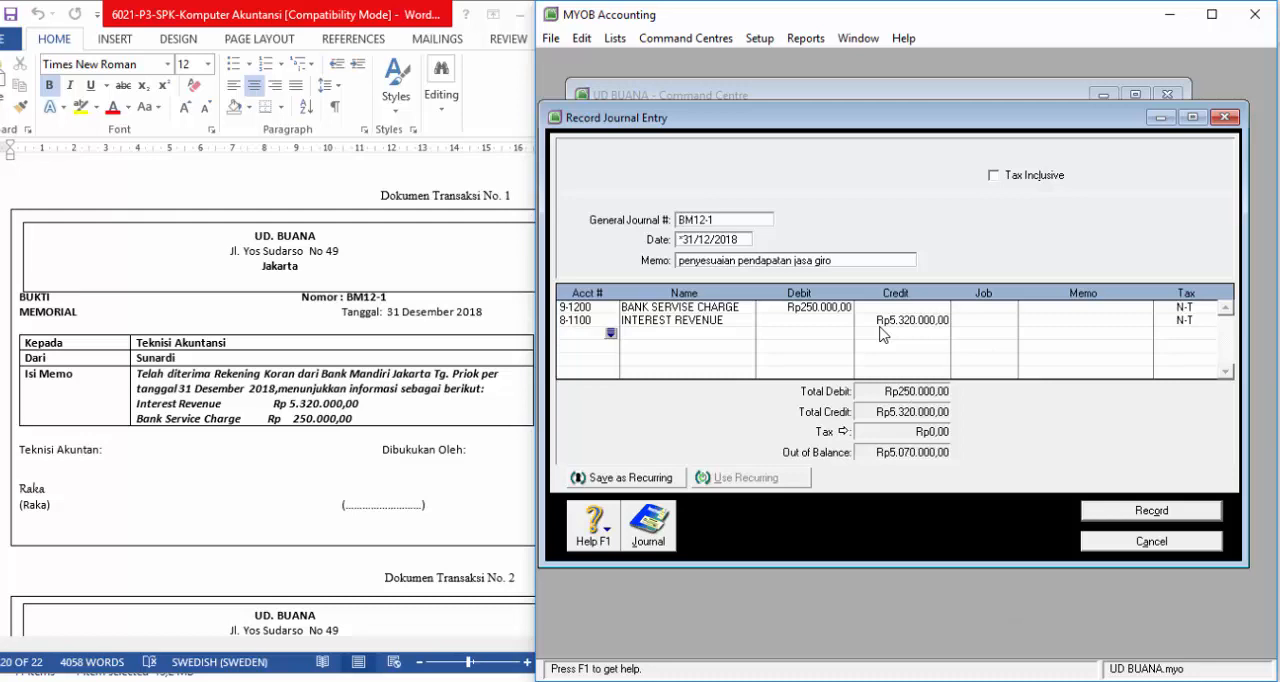
# Step: Add CASH IN BANK (1-1100) as the third line with a debit of Rp5.070.000,00, and review the transaction recap
pyautogui.click(609, 335)
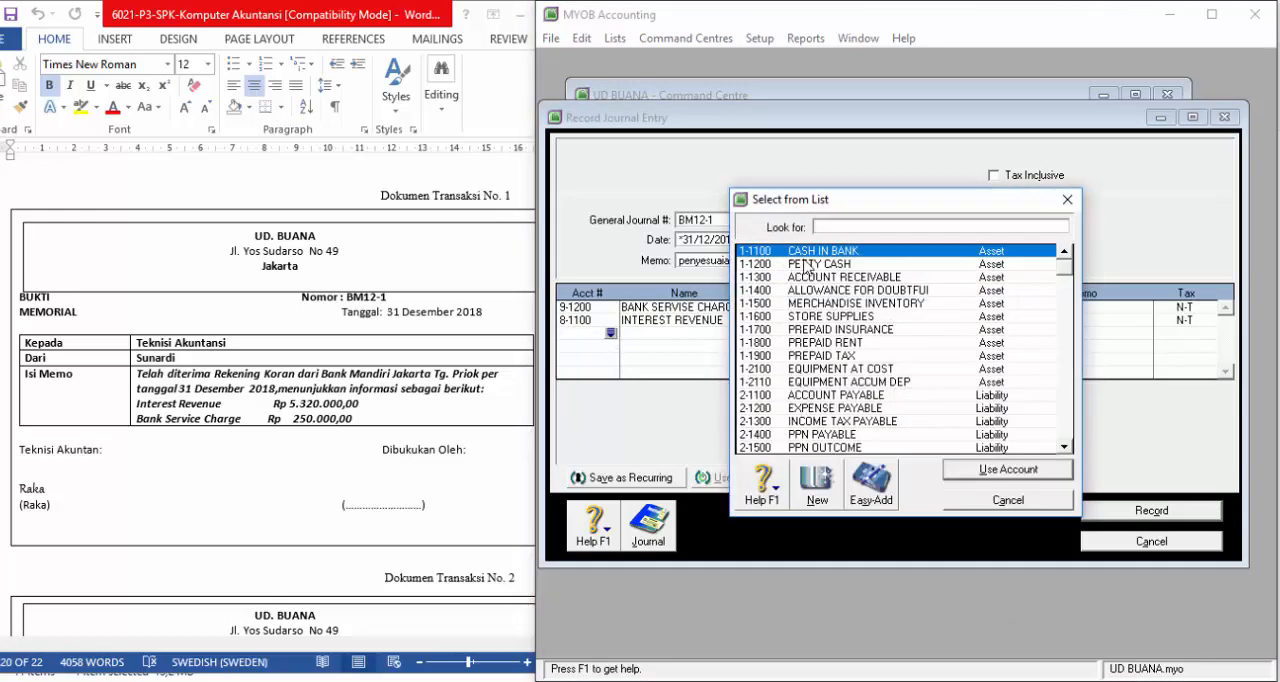
pyautogui.click(1007, 469)
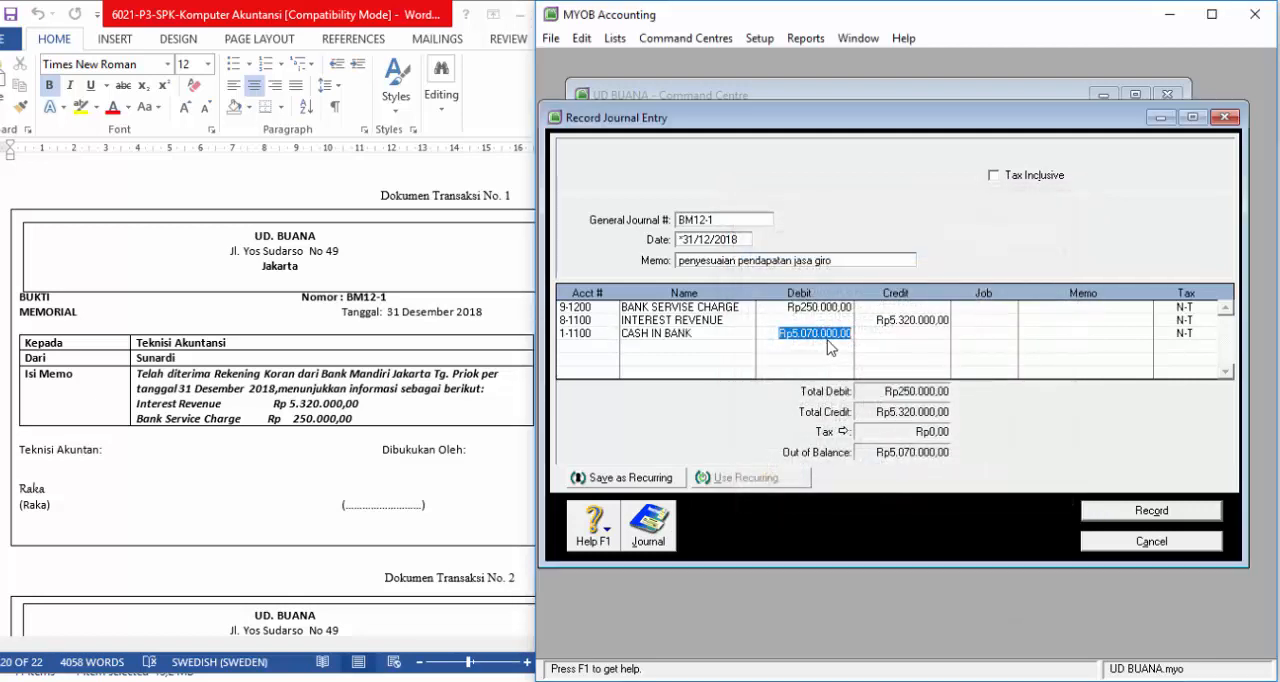
pyautogui.click(885, 340)
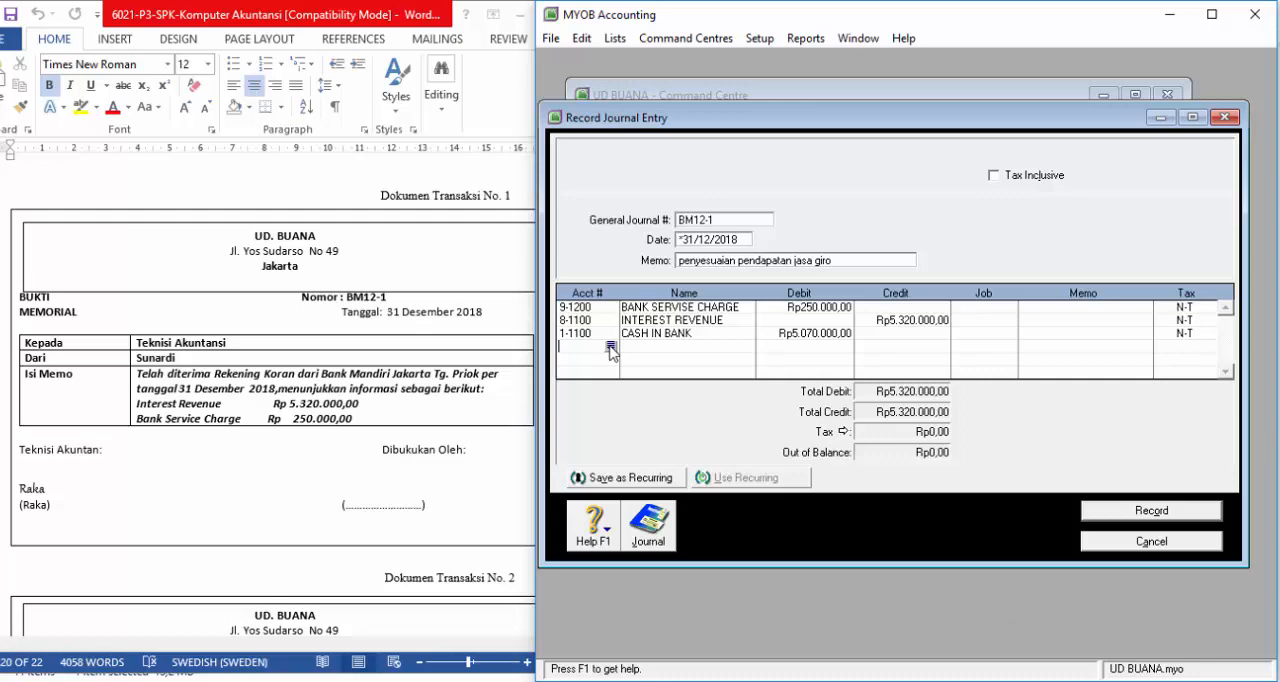
pyautogui.hotkey('ctrl', 'r')
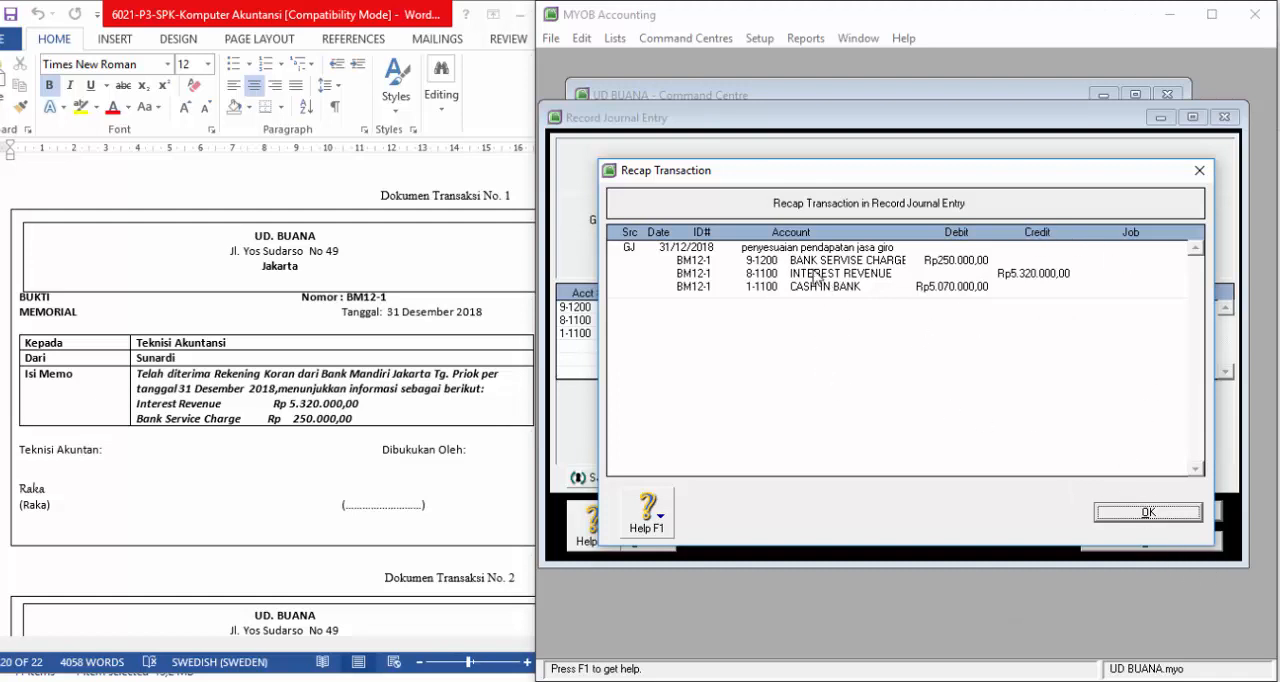
pyautogui.click(1145, 515)
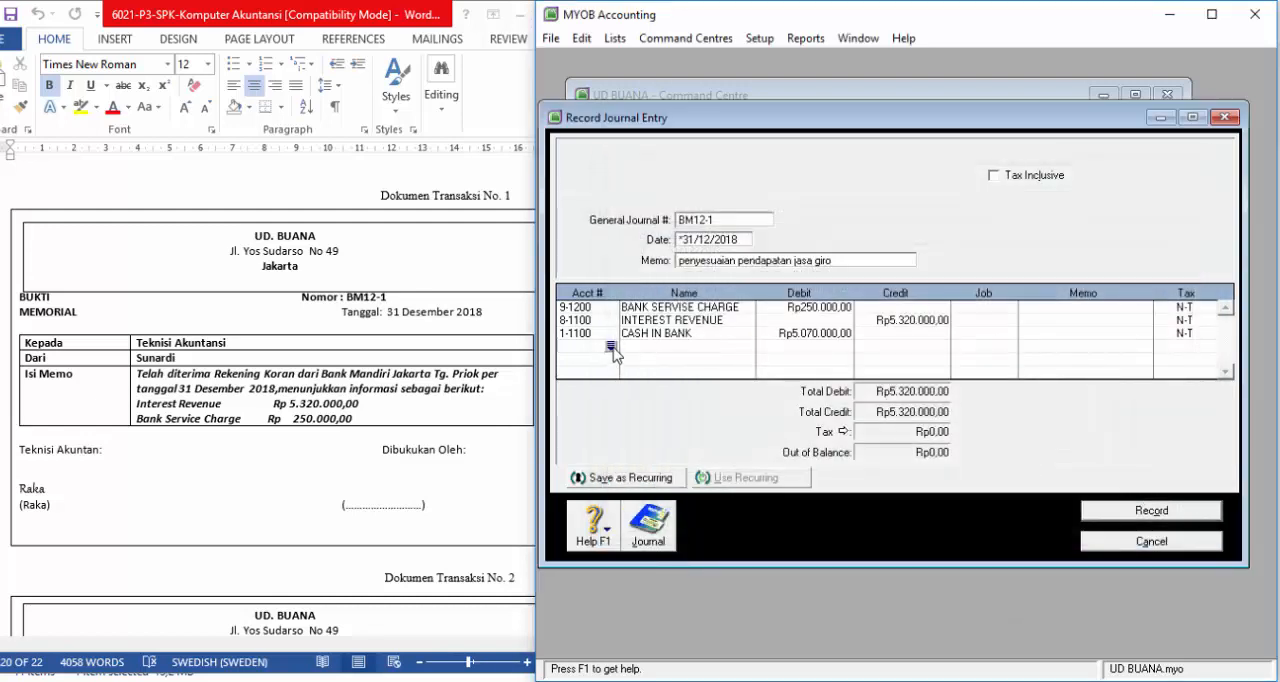
# Step: Add another INTEREST REVENUE line (8-1100) below CASH IN BANK with a credit of Rp5.320.000,00
pyautogui.click(610, 347)
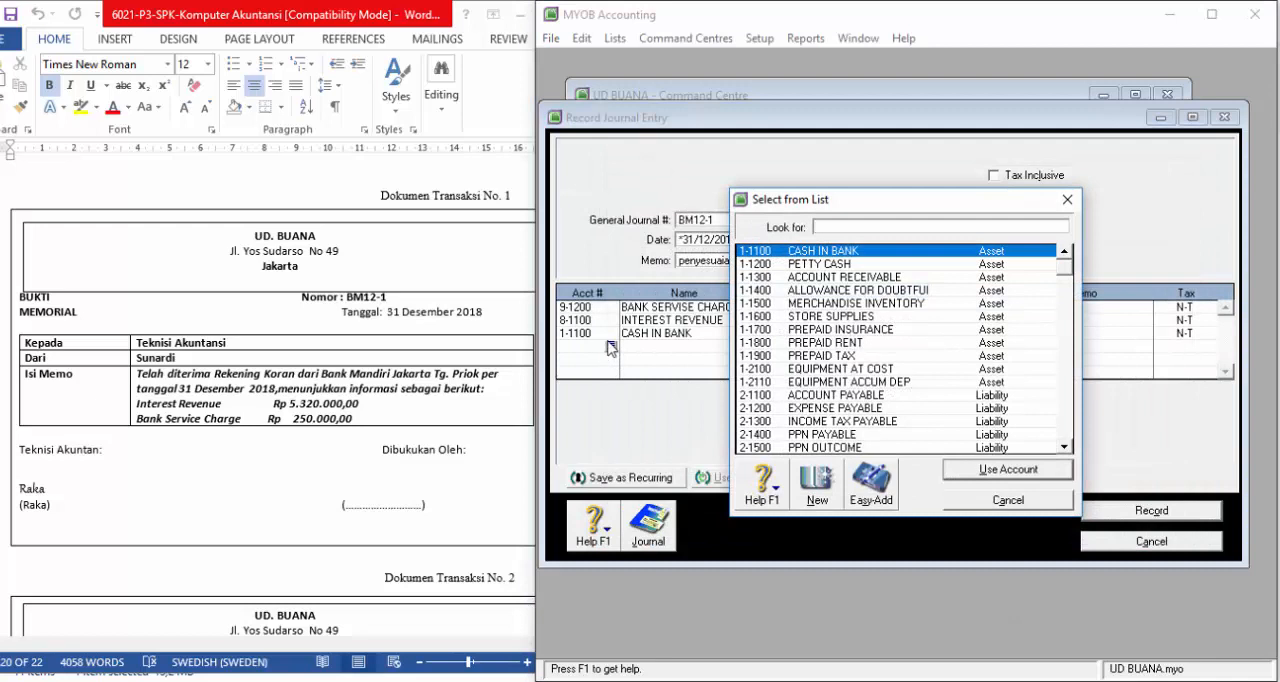
pyautogui.scroll(-15, 850, 415)
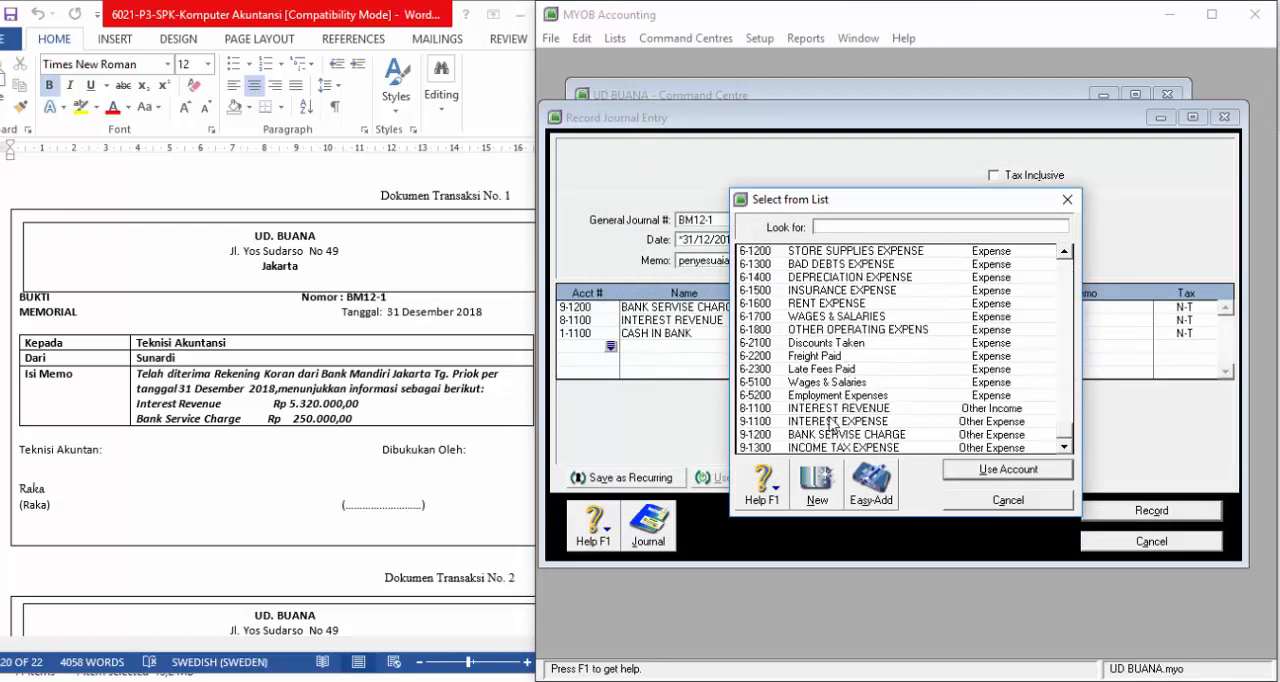
pyautogui.click(838, 409)
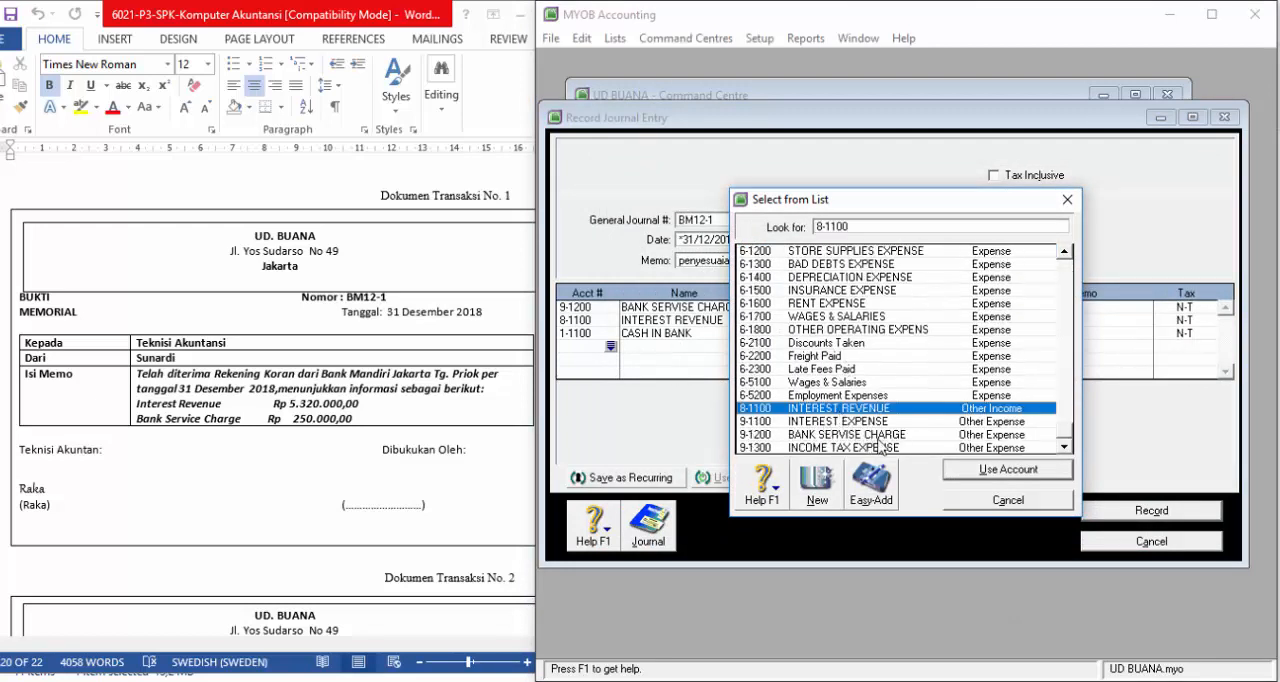
pyautogui.click(975, 469)
pyautogui.click(904, 346)
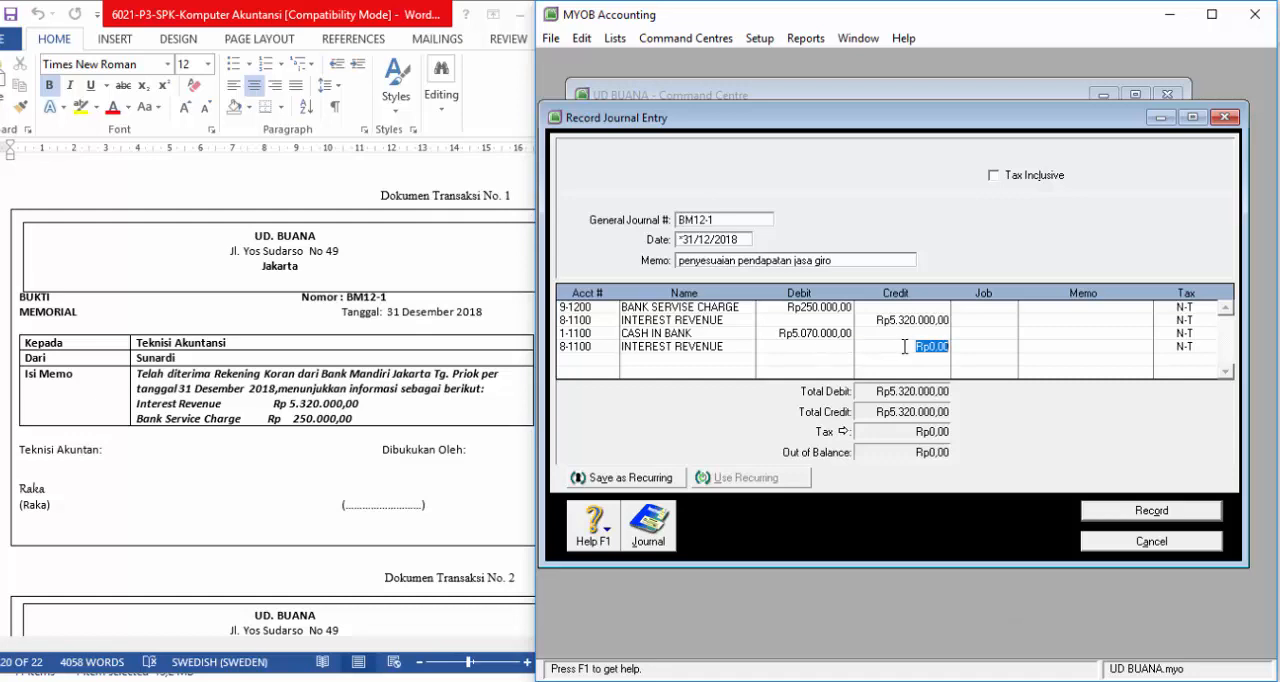
pyautogui.write('5320000')
pyautogui.press('Return')
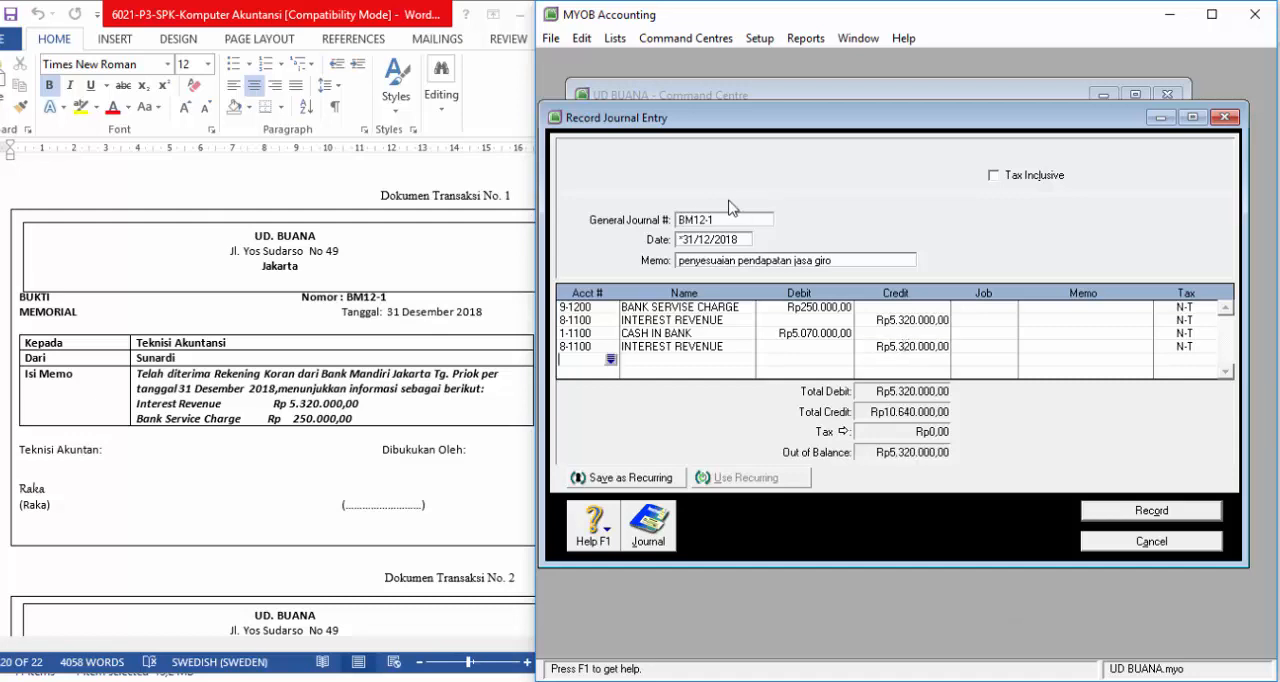
# Step: Remove the INTEREST REVENUE line above CASH IN BANK by clearing its credit amount and account number
pyautogui.click(888, 319)
pyautogui.press('Delete')
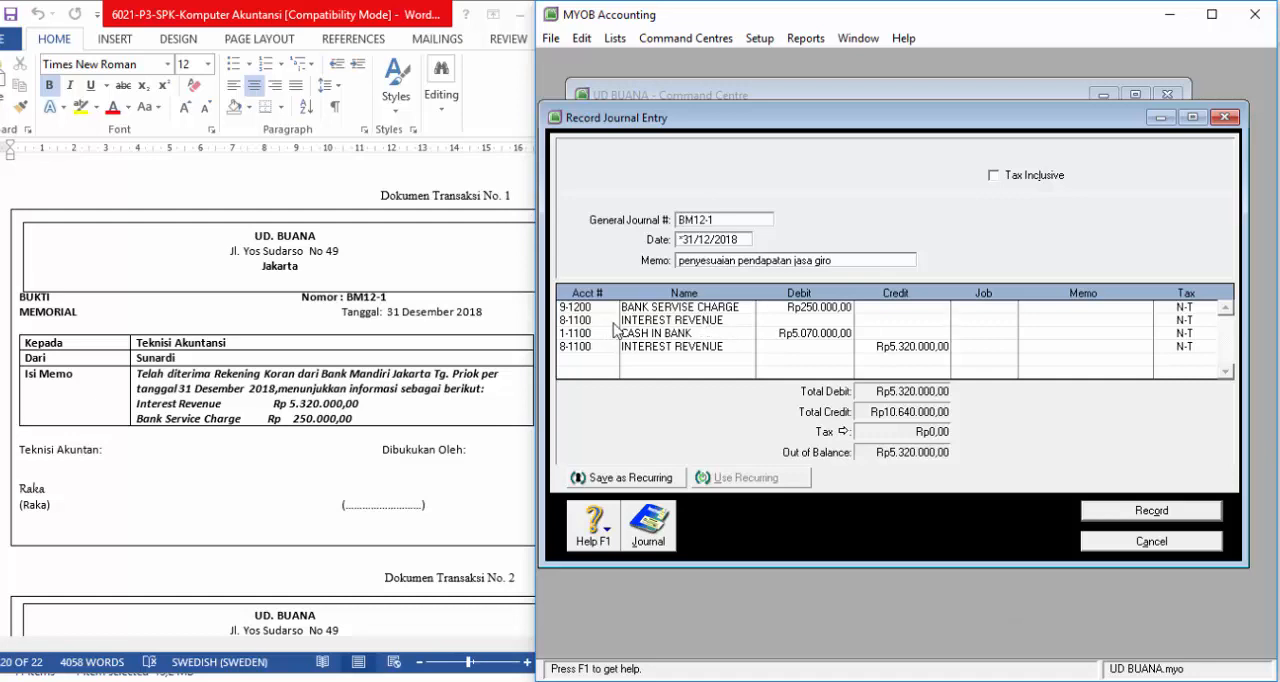
pyautogui.click(581, 321)
pyautogui.click(608, 322)
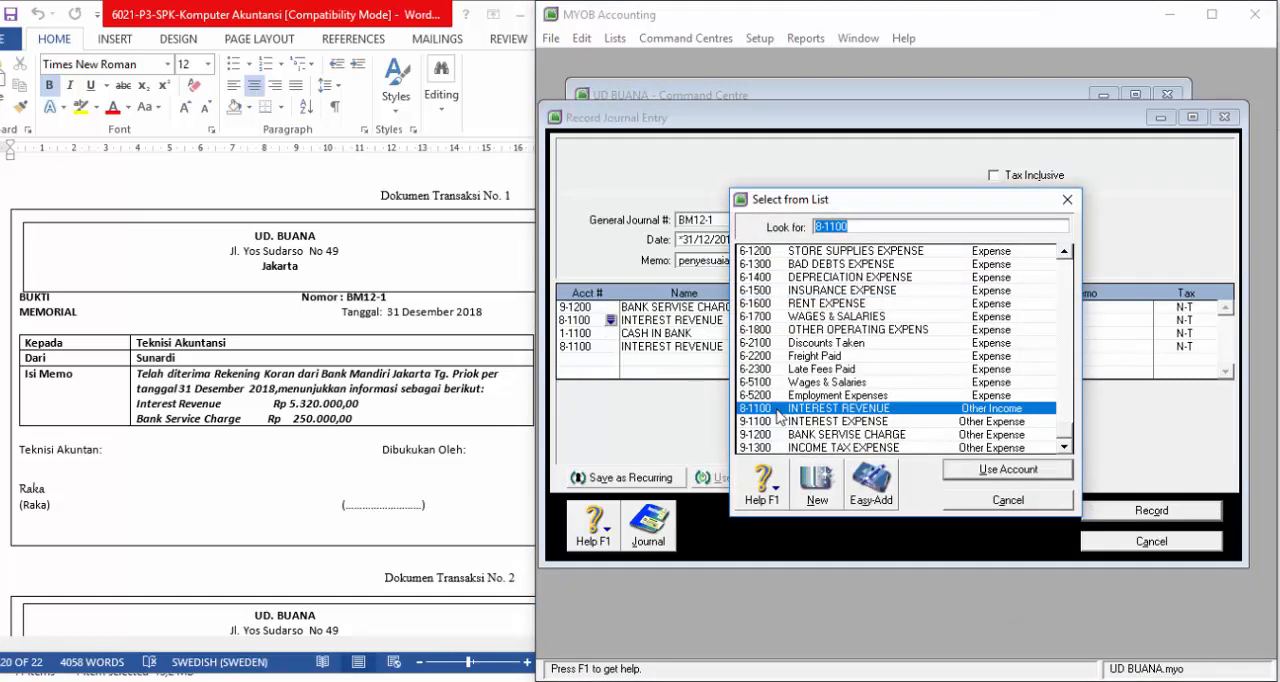
pyautogui.click(599, 321)
pyautogui.press('Escape')
pyautogui.press('BackSpace')
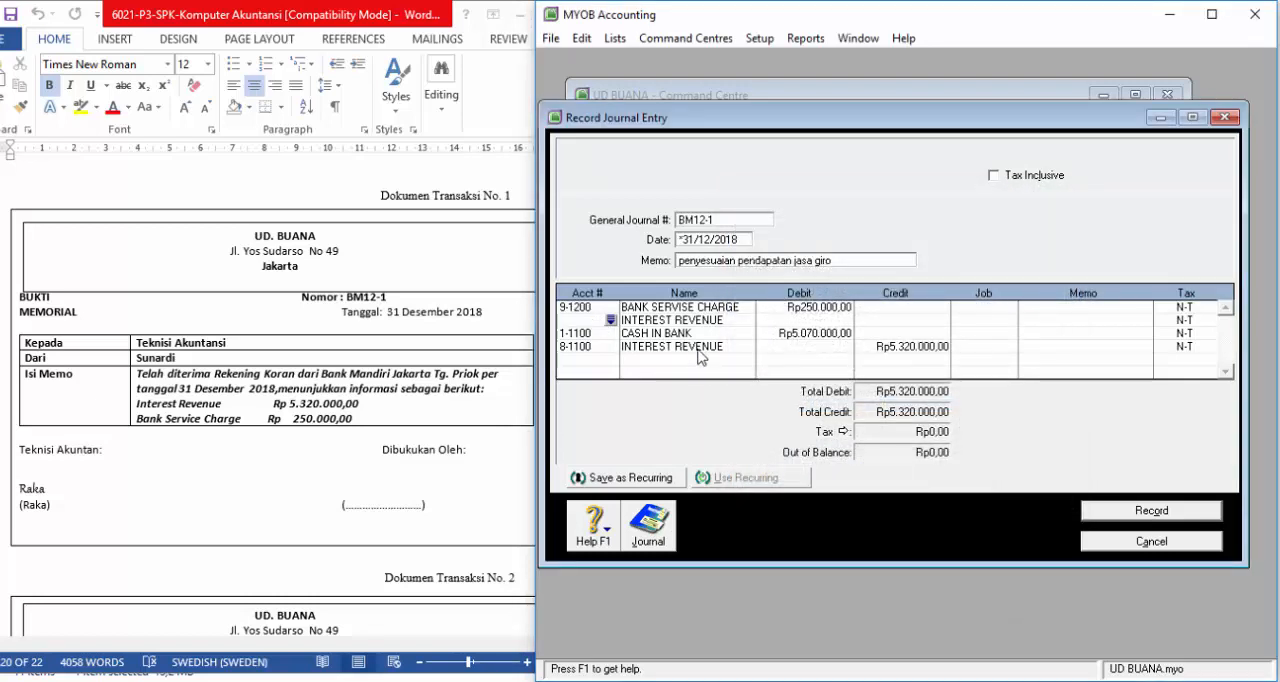
pyautogui.click(605, 336)
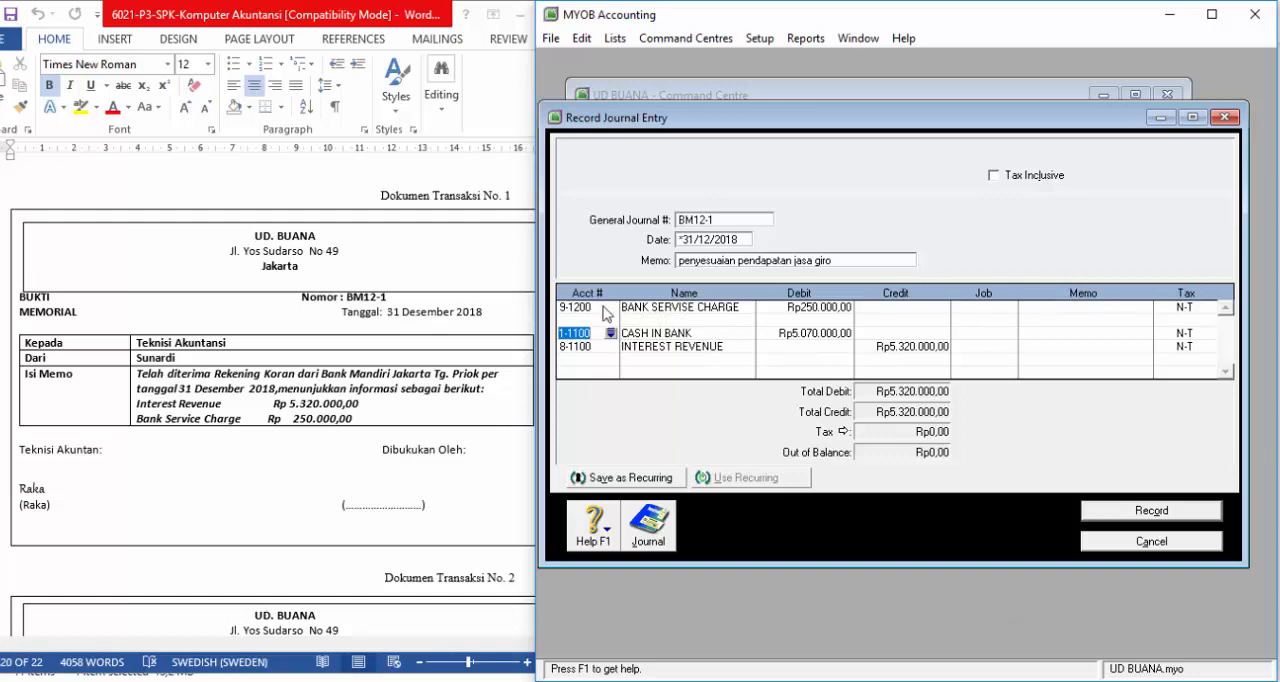
# Step: Add BANK SERVISE CHARGE (9-1200) on the blank line above CASH IN BANK with a debit of Rp250.000,00
pyautogui.click(604, 309)
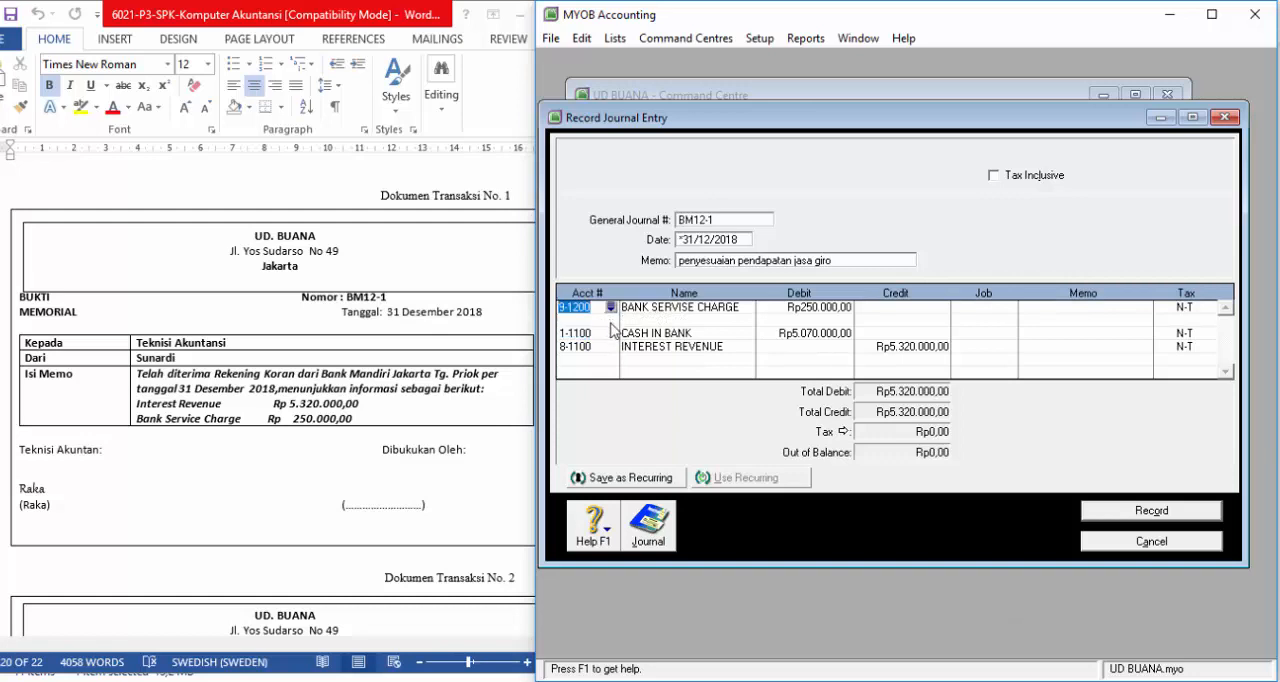
pyautogui.click(610, 321)
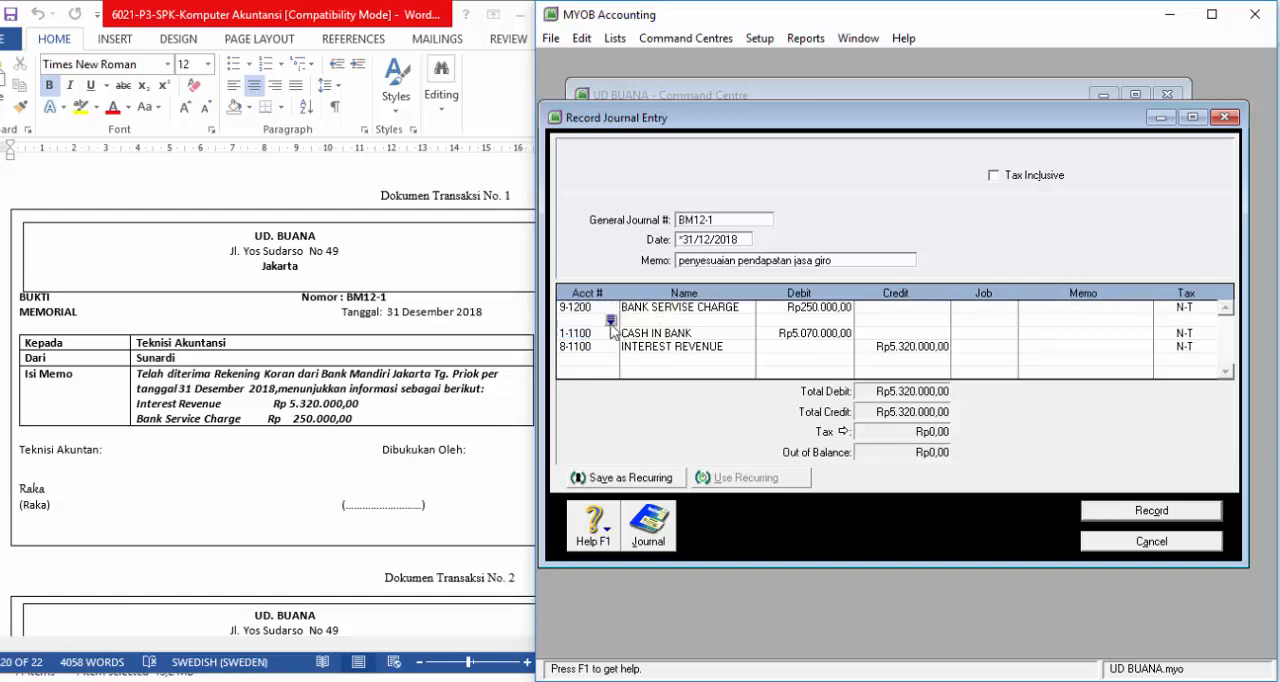
pyautogui.write('91200')
pyautogui.press('Tab')
pyautogui.write('2')
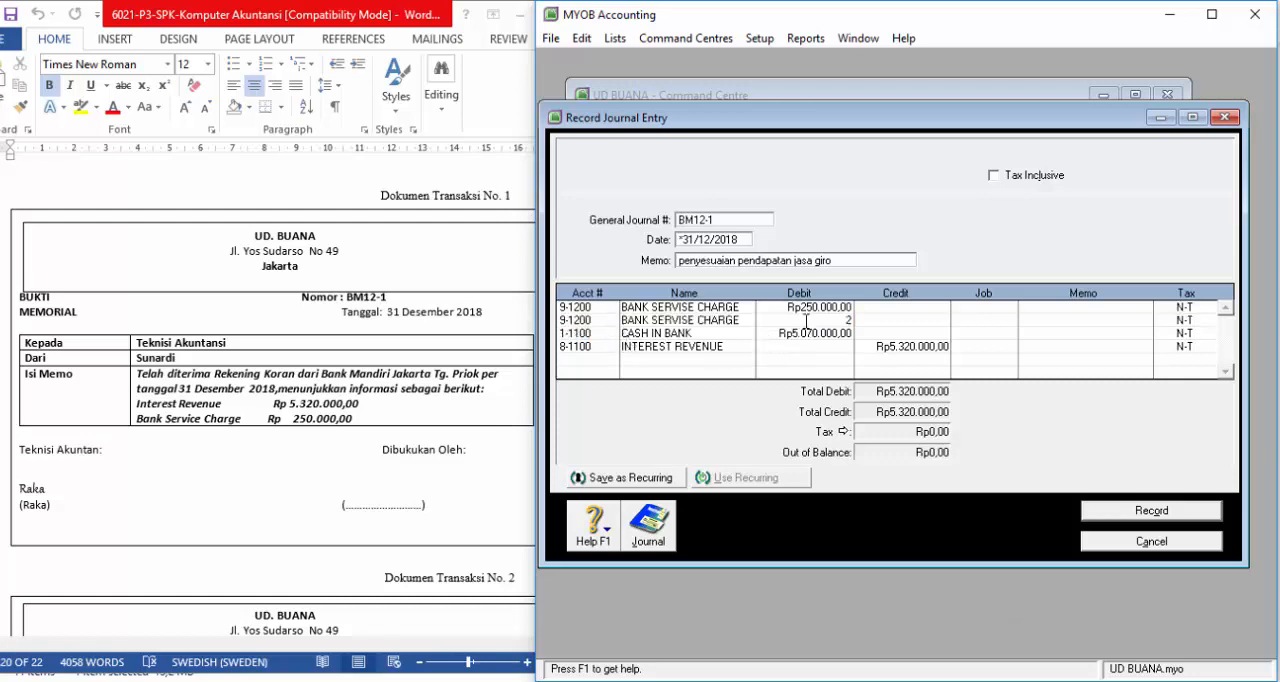
pyautogui.write('50000')
pyautogui.click(779, 331)
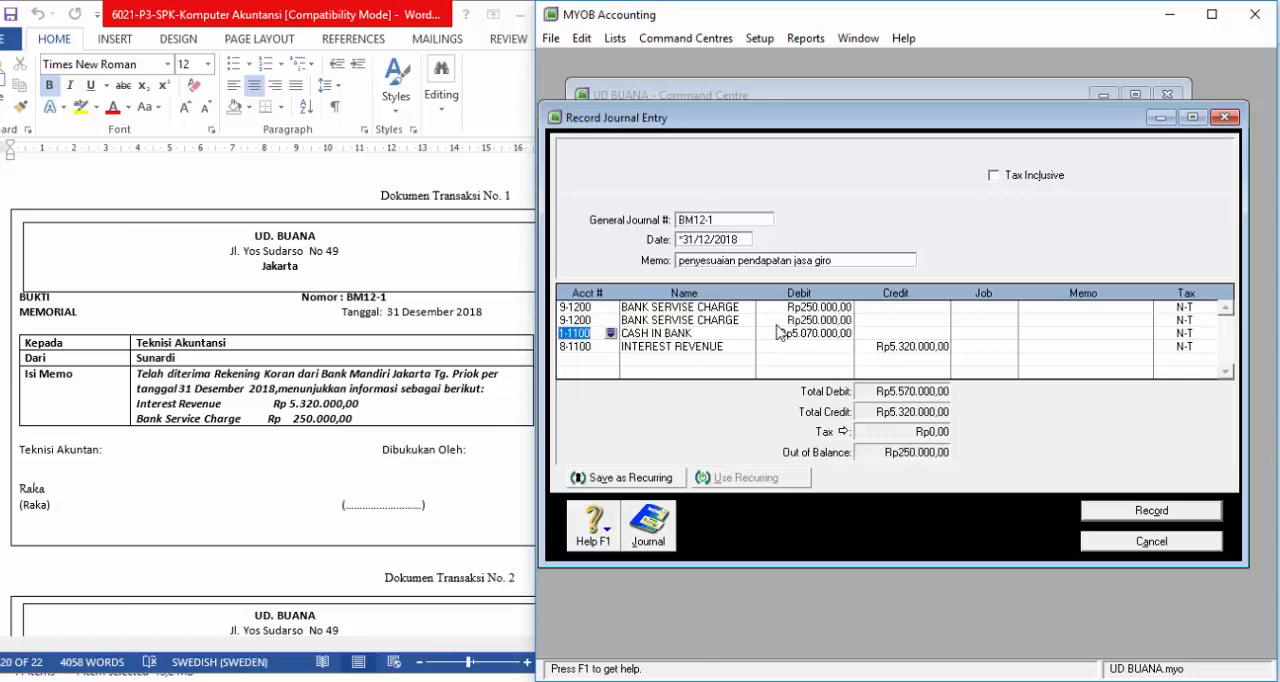
# Step: Remove the duplicate BANK SERVISE CHARGE line at the head of the journal entry
pyautogui.click(612, 308)
pyautogui.click(611, 308)
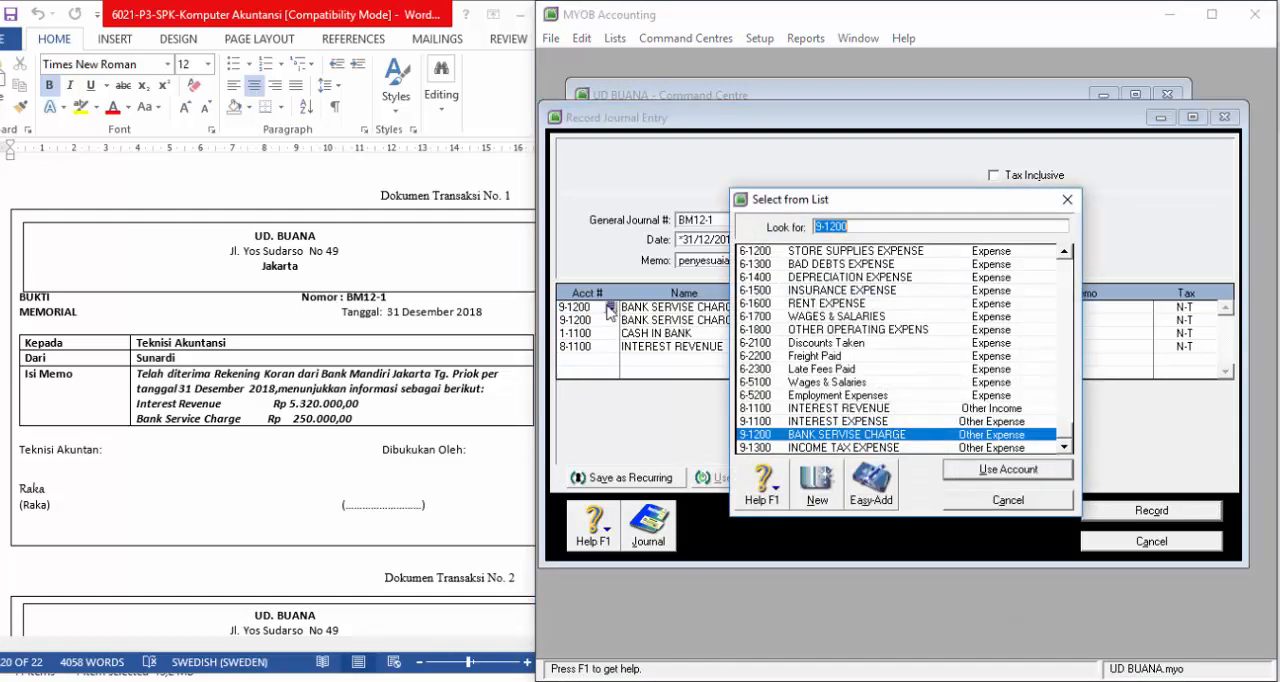
pyautogui.press('Return')
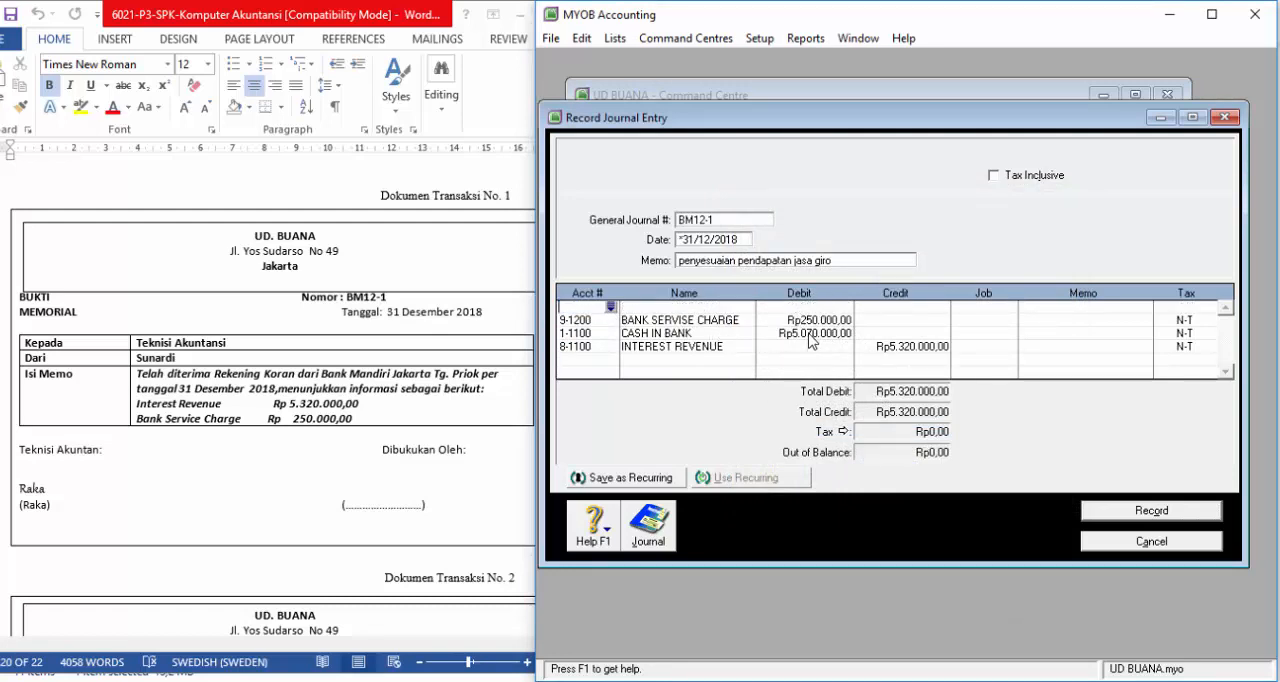
# Step: Review the transaction recap of BM12-1 and record the journal entry
pyautogui.hotkey('ctrl', 'r')
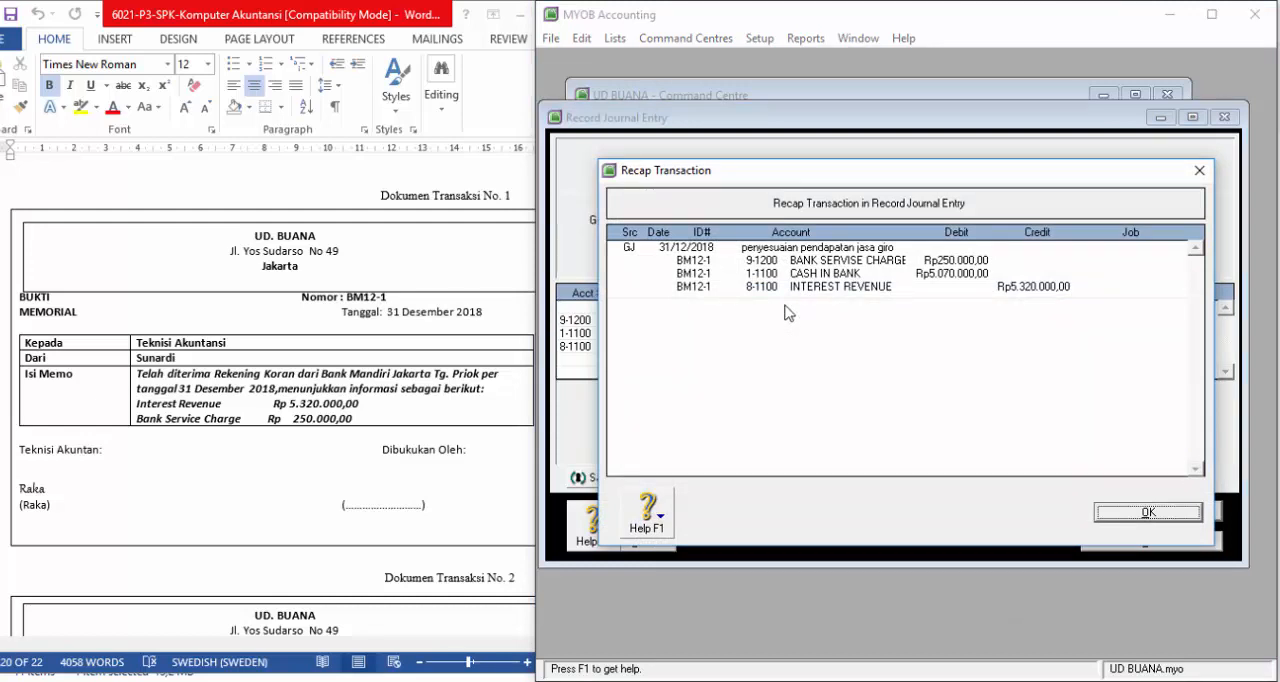
pyautogui.click(1166, 514)
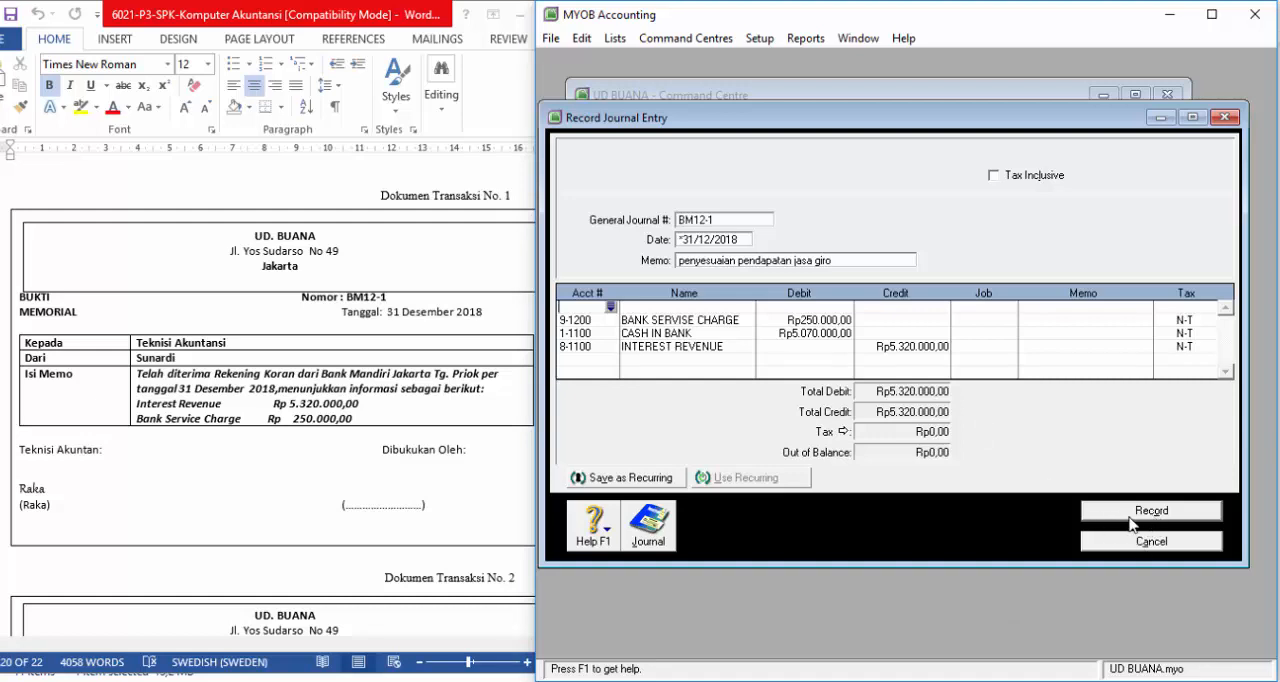
pyautogui.click(1143, 512)
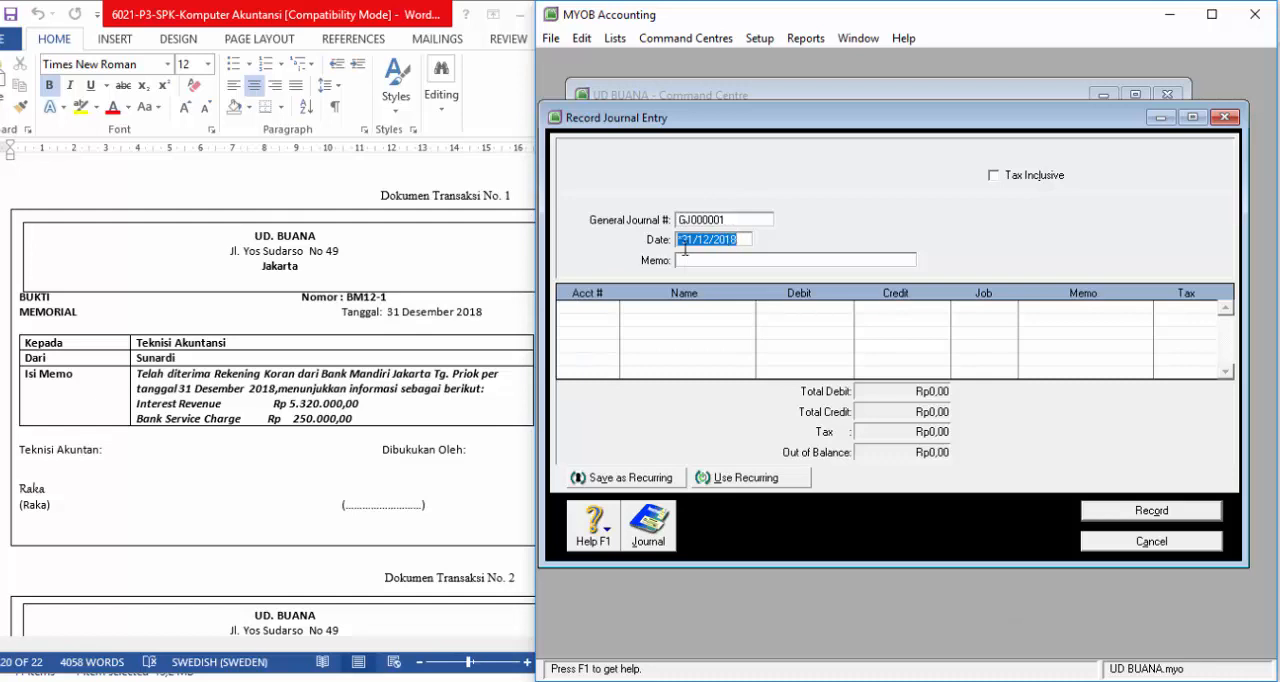
# Step: Consult Dokumen Transaksi No. 2 in Word, and number the new MYOB journal entry BM12-2 with the memo "Penyesuaian macam-macam aktiva lancar"
pyautogui.click(420, 305)
pyautogui.scroll(-4, 417, 300)
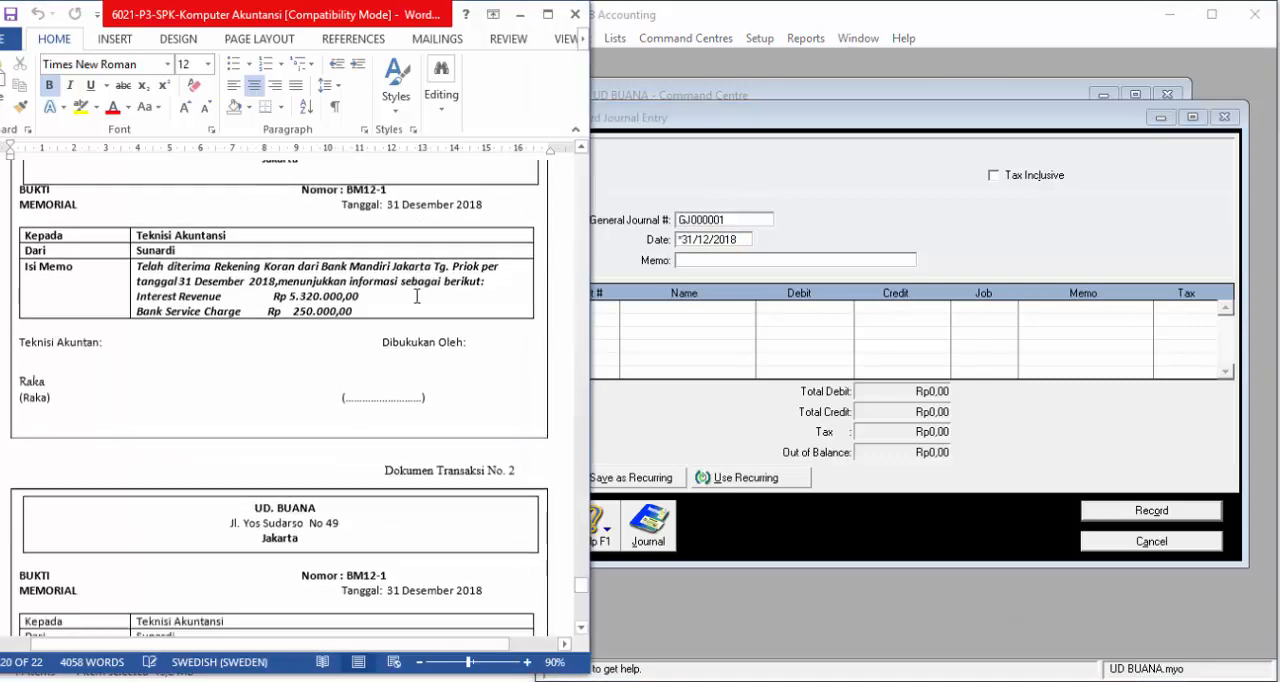
pyautogui.scroll(-3, 415, 296)
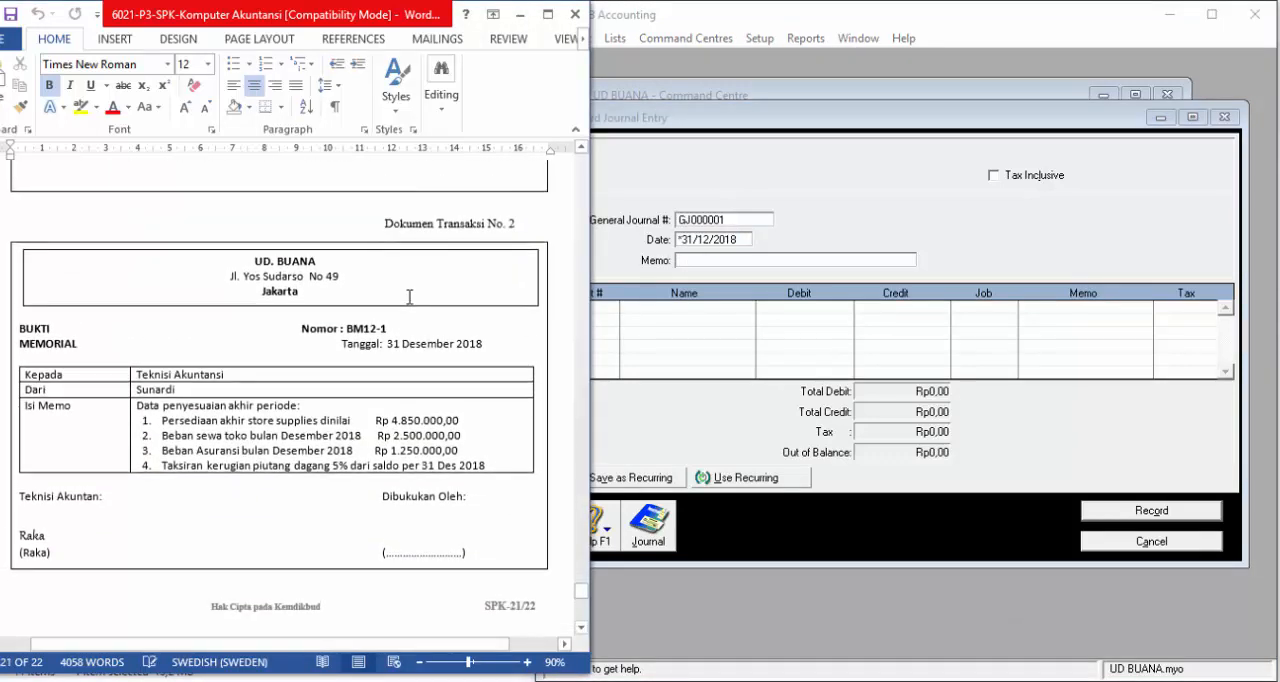
pyautogui.click(651, 375)
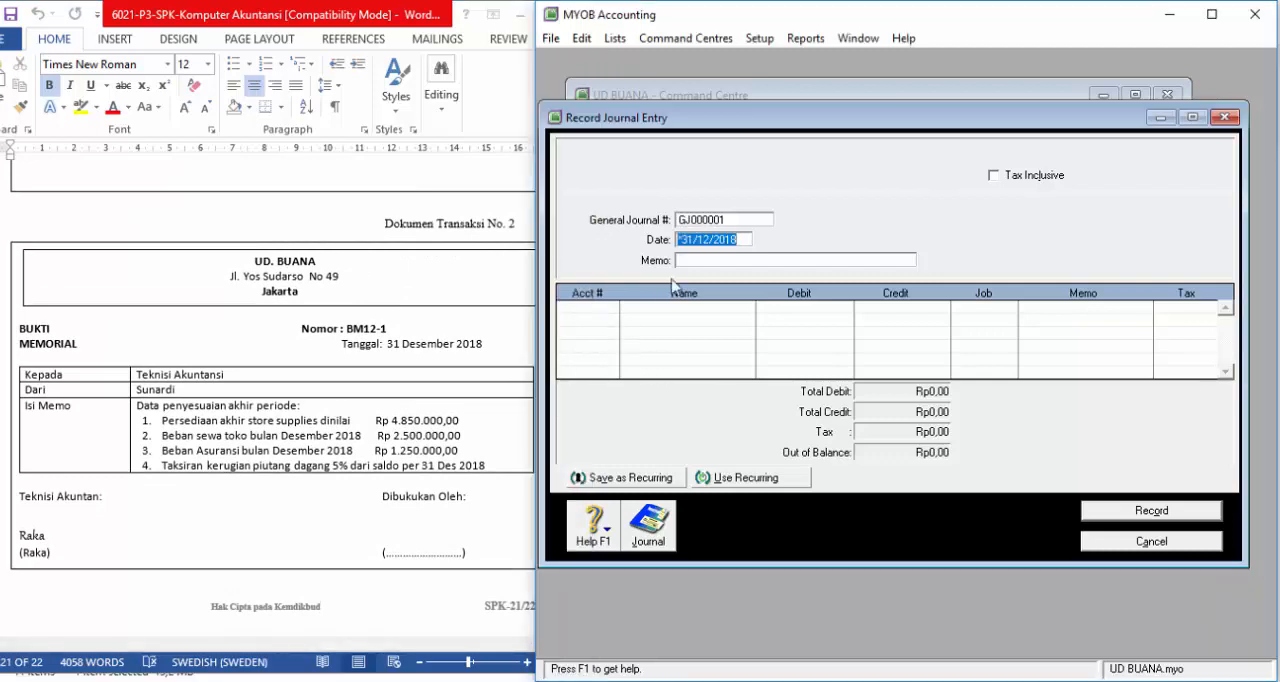
pyautogui.click(737, 219)
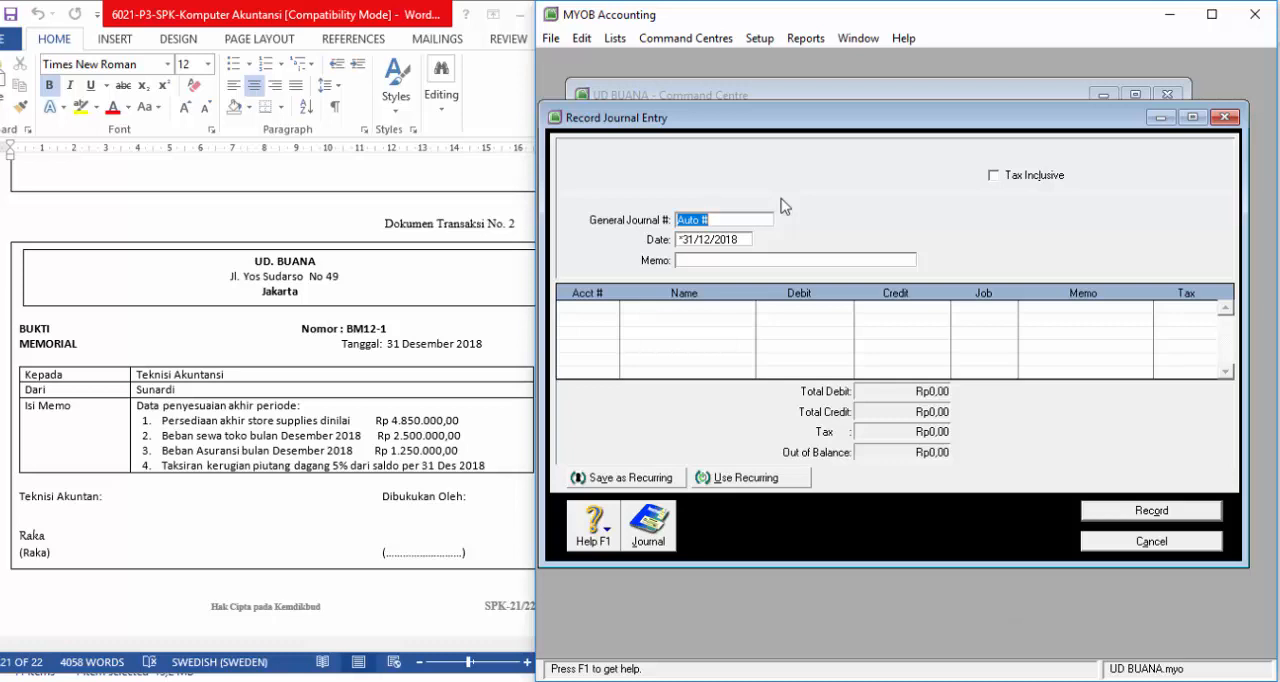
pyautogui.write('BM12-2')
pyautogui.press('Tab')
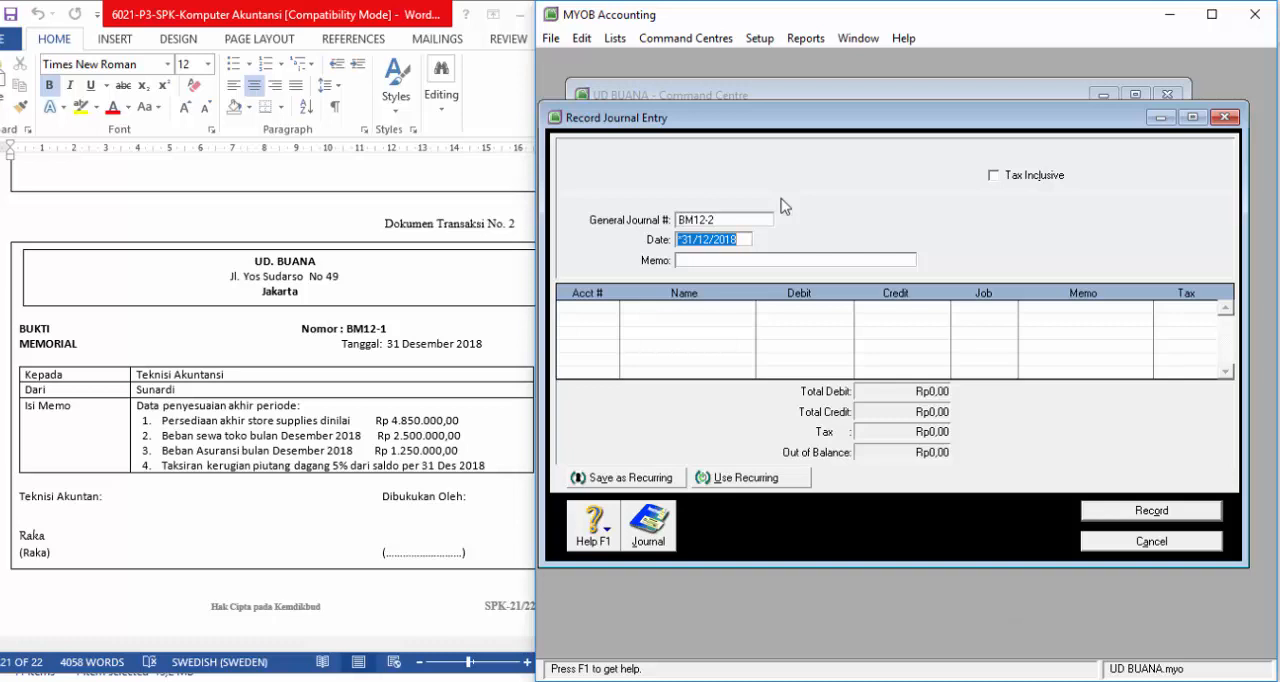
pyautogui.press('Tab')
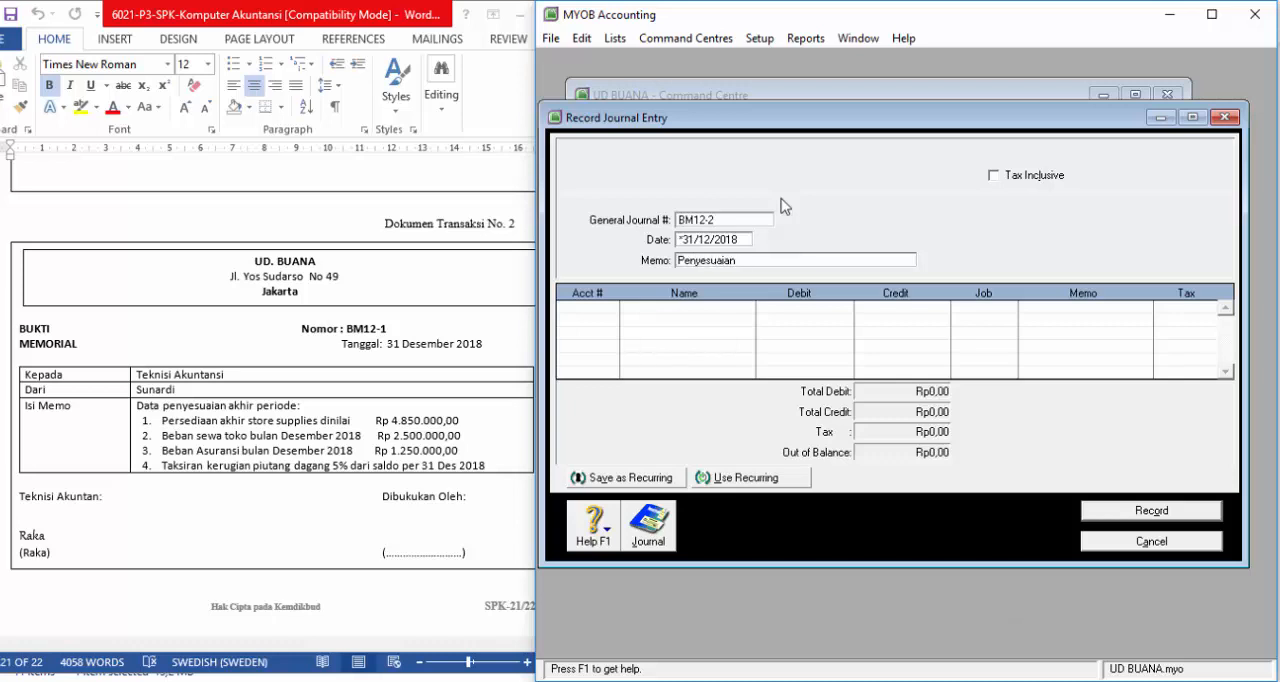
pyautogui.write('cam-macam aktiva lancar')
pyautogui.click(615, 312)
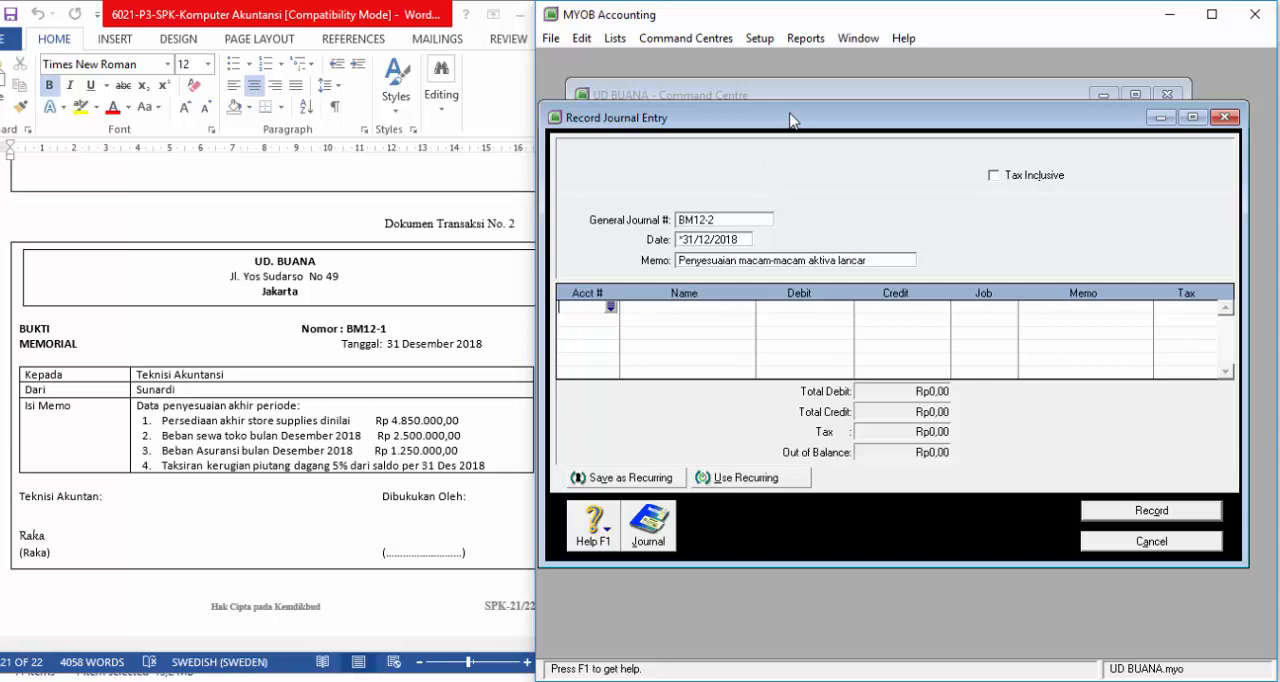
# Step: Display the Standard Balance Sheet report for December 2018 and examine the store supplies, prepaid insurance and prepaid rent balances
pyautogui.moveTo(790, 120); pyautogui.dragTo(818, 477)
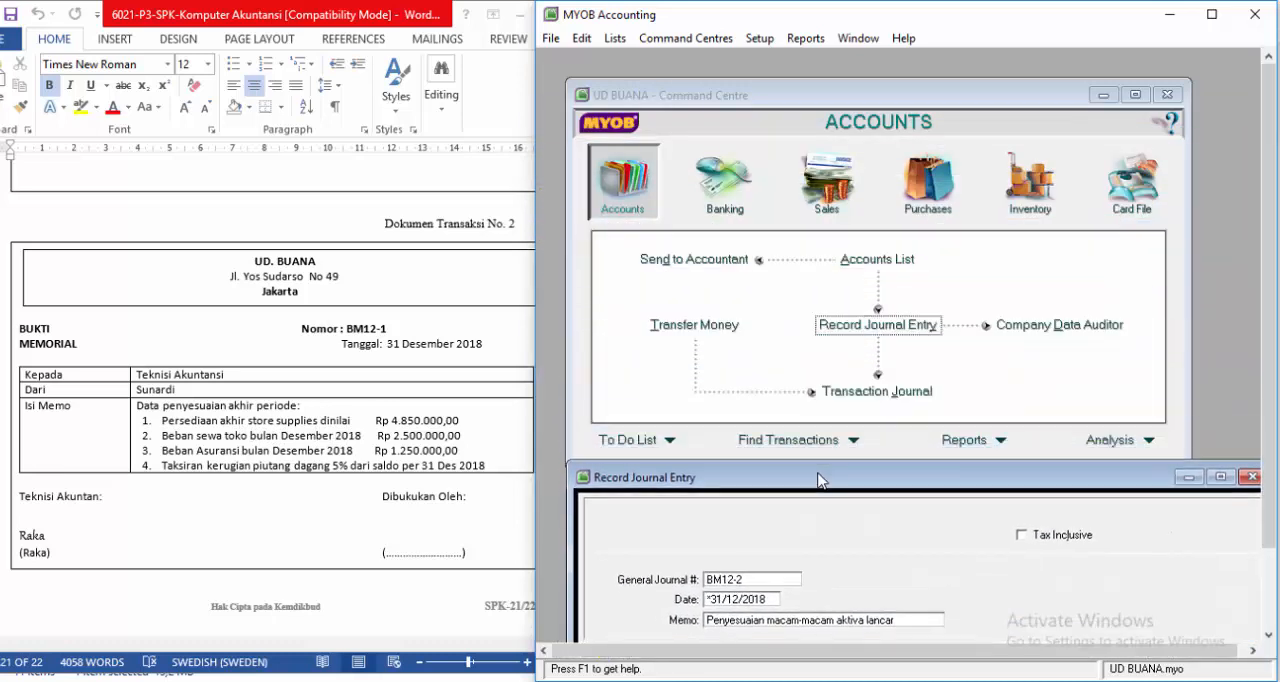
pyautogui.click(998, 441)
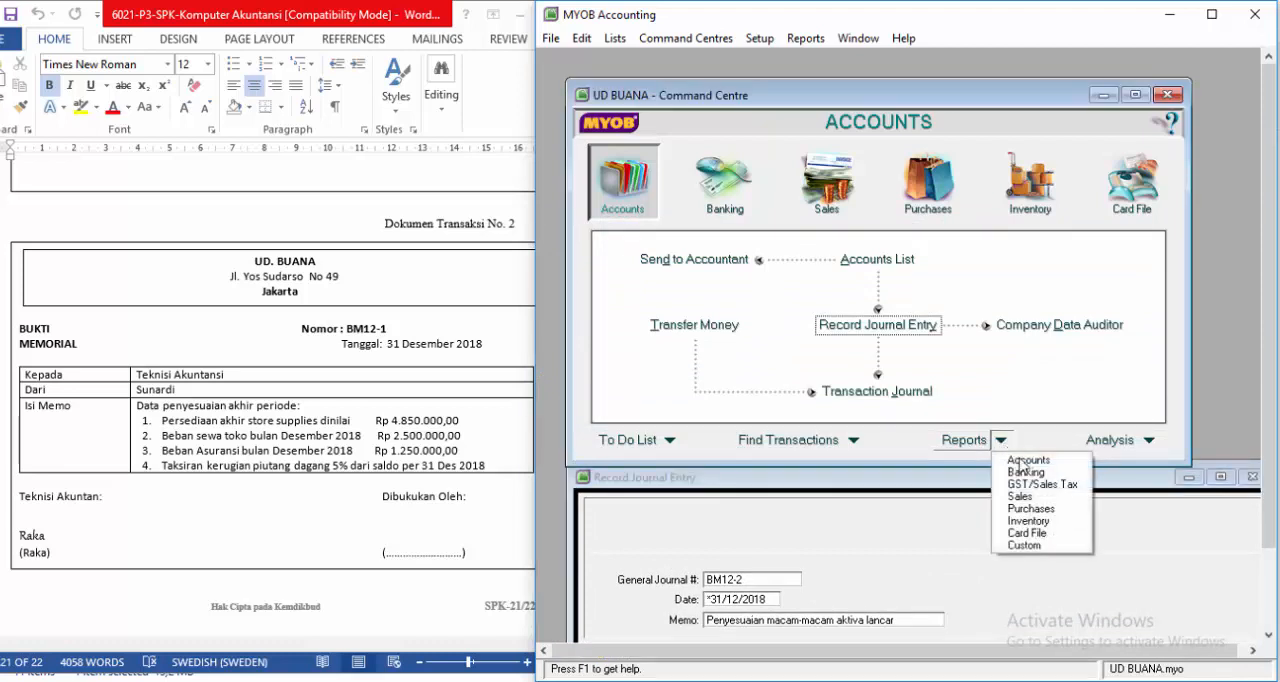
pyautogui.click(1024, 460)
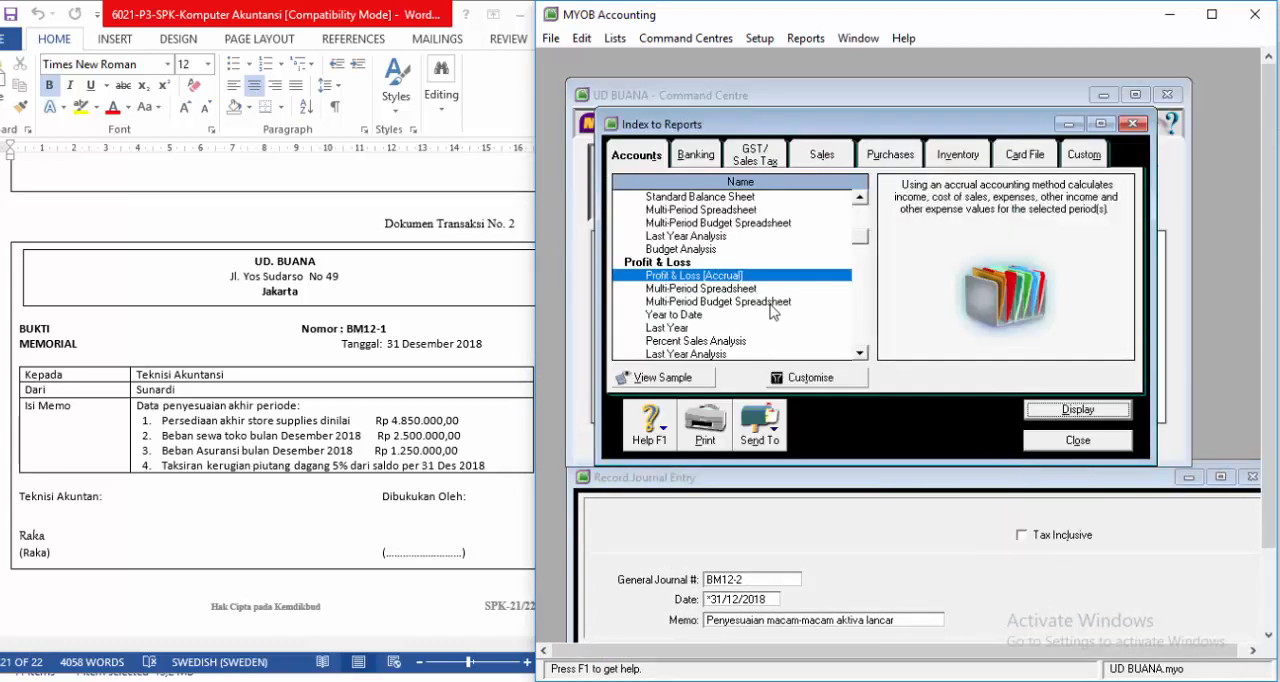
pyautogui.click(859, 198)
pyautogui.click(859, 198)
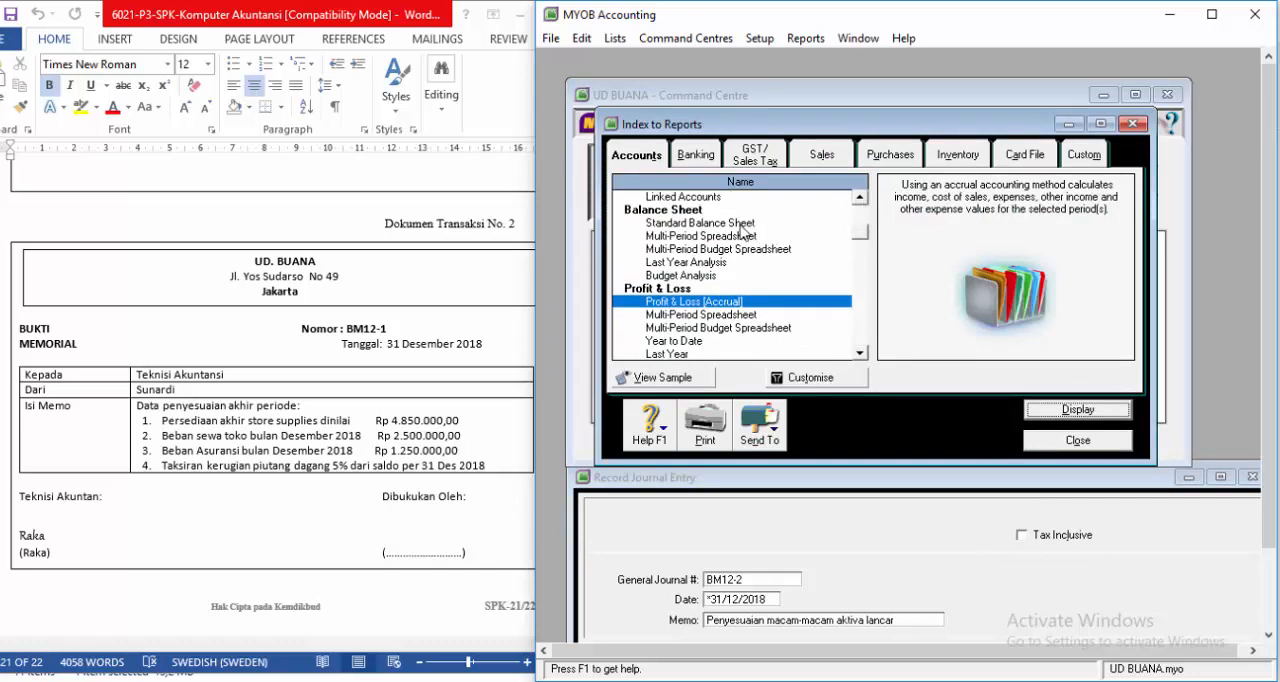
pyautogui.click(744, 223)
pyautogui.click(806, 378)
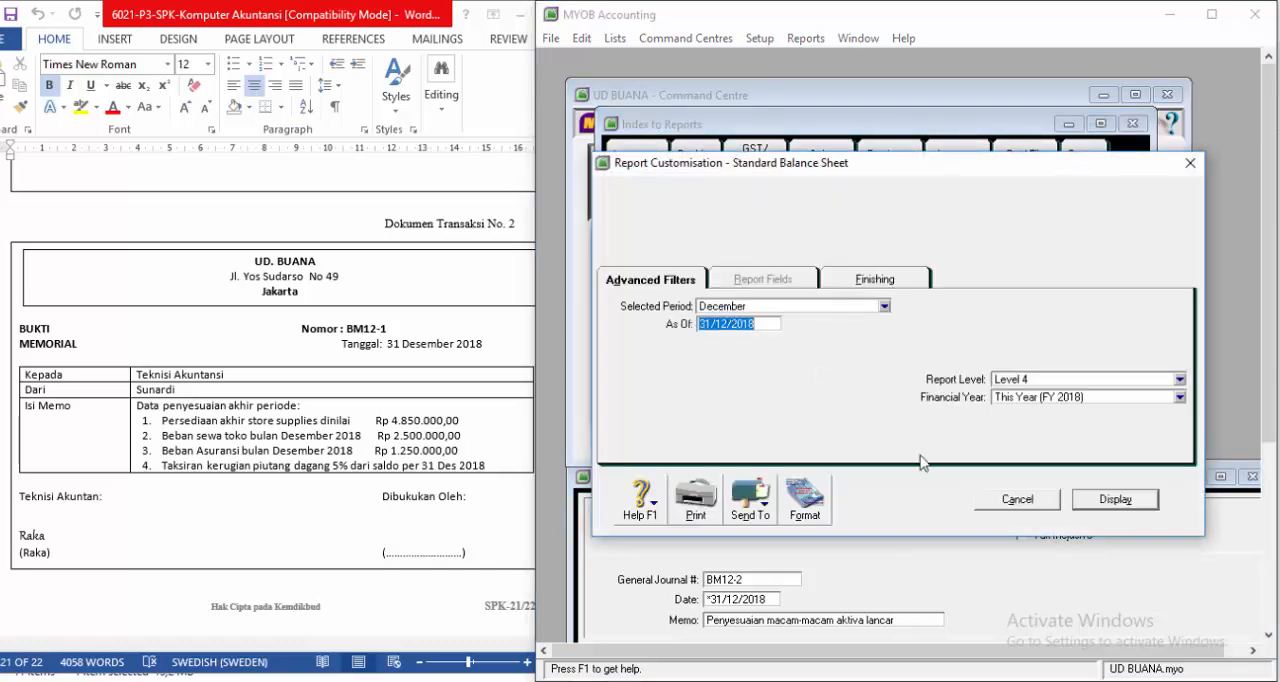
pyautogui.click(1112, 499)
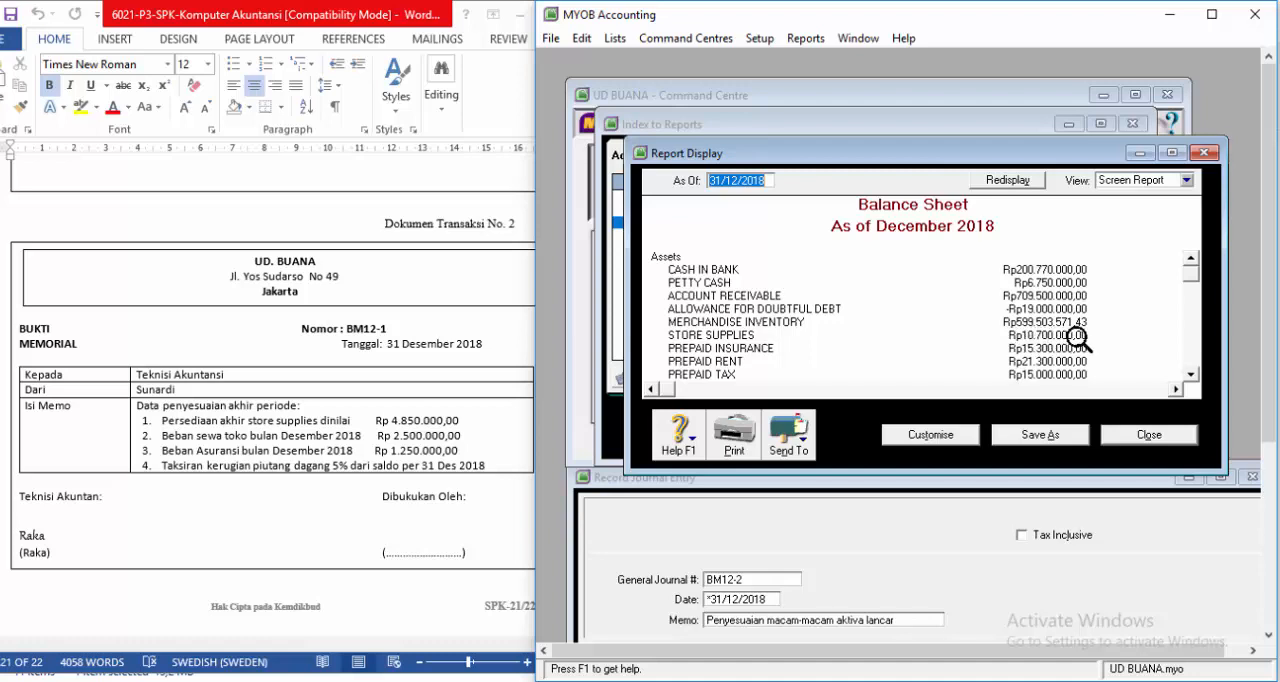
pyautogui.click(1191, 376)
pyautogui.click(1193, 378)
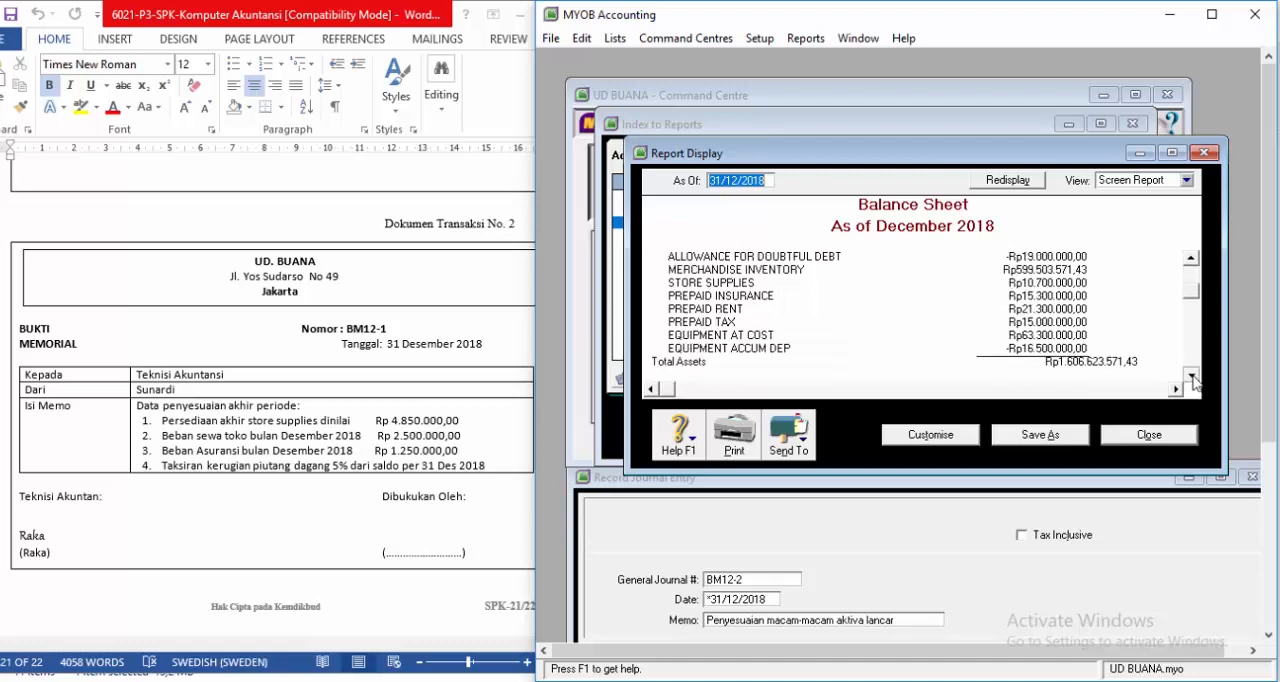
pyautogui.click(1191, 376)
pyautogui.click(1191, 376)
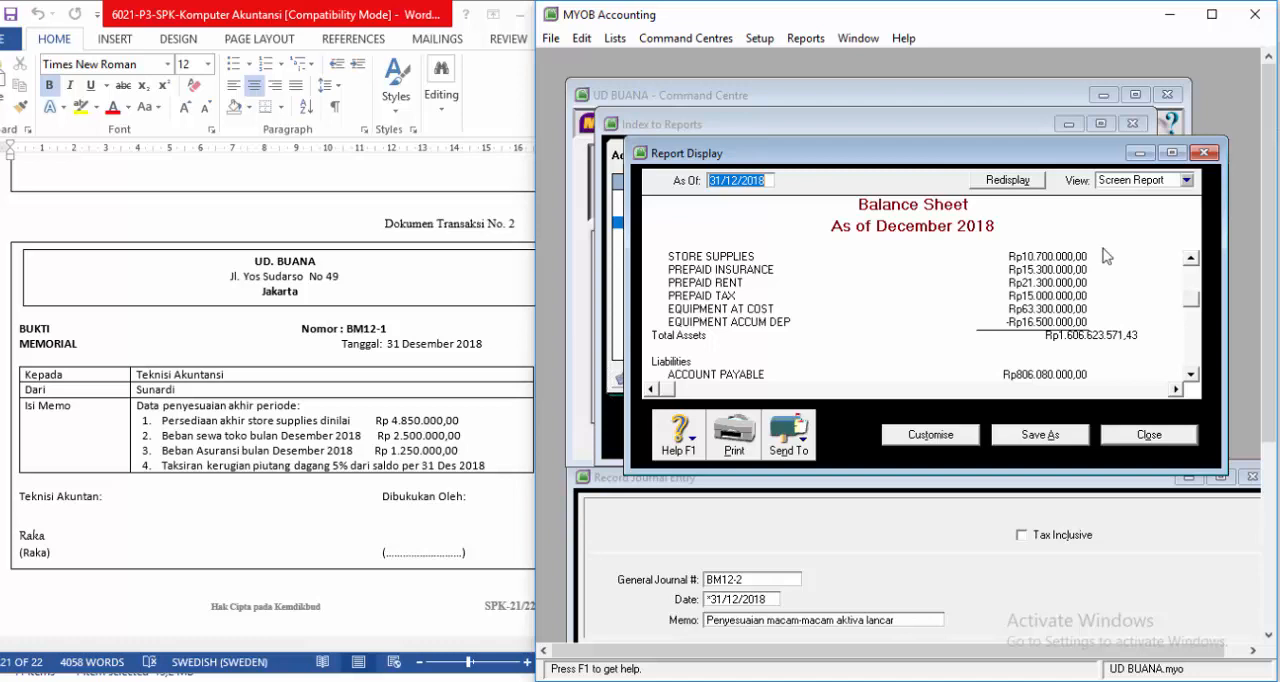
# Step: Return to journal entry BM12-2 and add STORE SUPPLIES EXPENSE (6-1200) as its first line with a debit of Rp5.850.000,00
pyautogui.click(704, 516)
pyautogui.moveTo(743, 478); pyautogui.dragTo(716, 104)
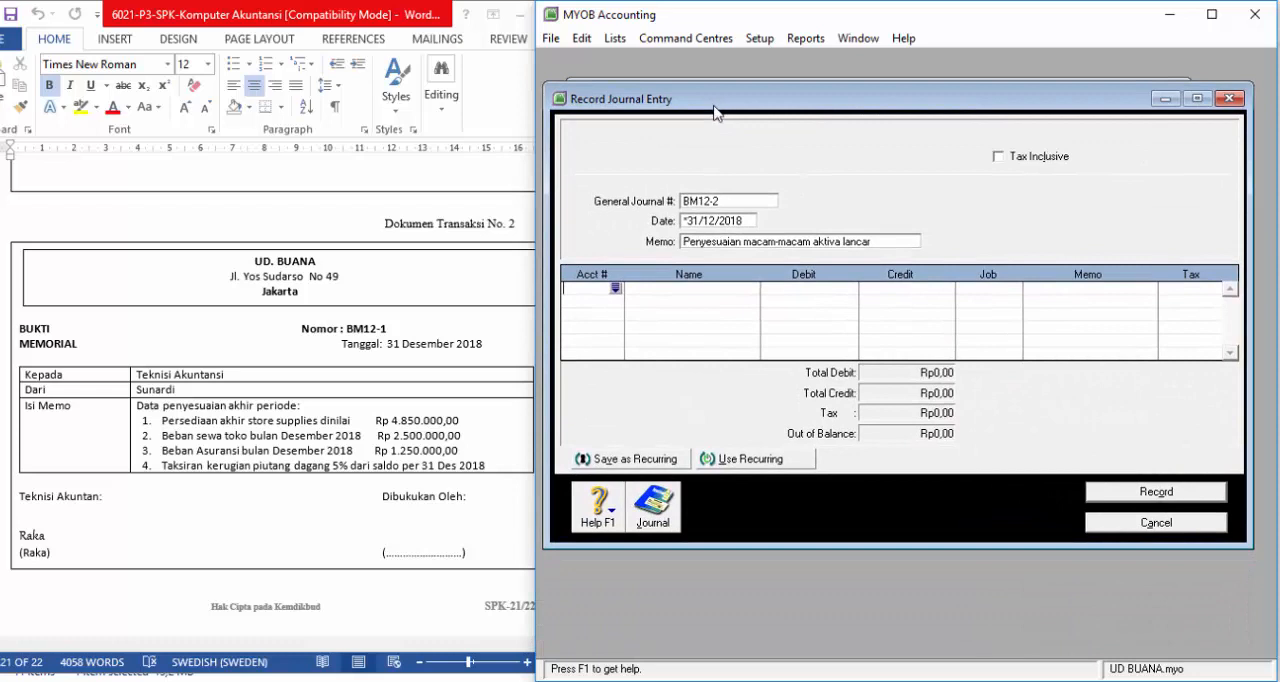
pyautogui.click(616, 289)
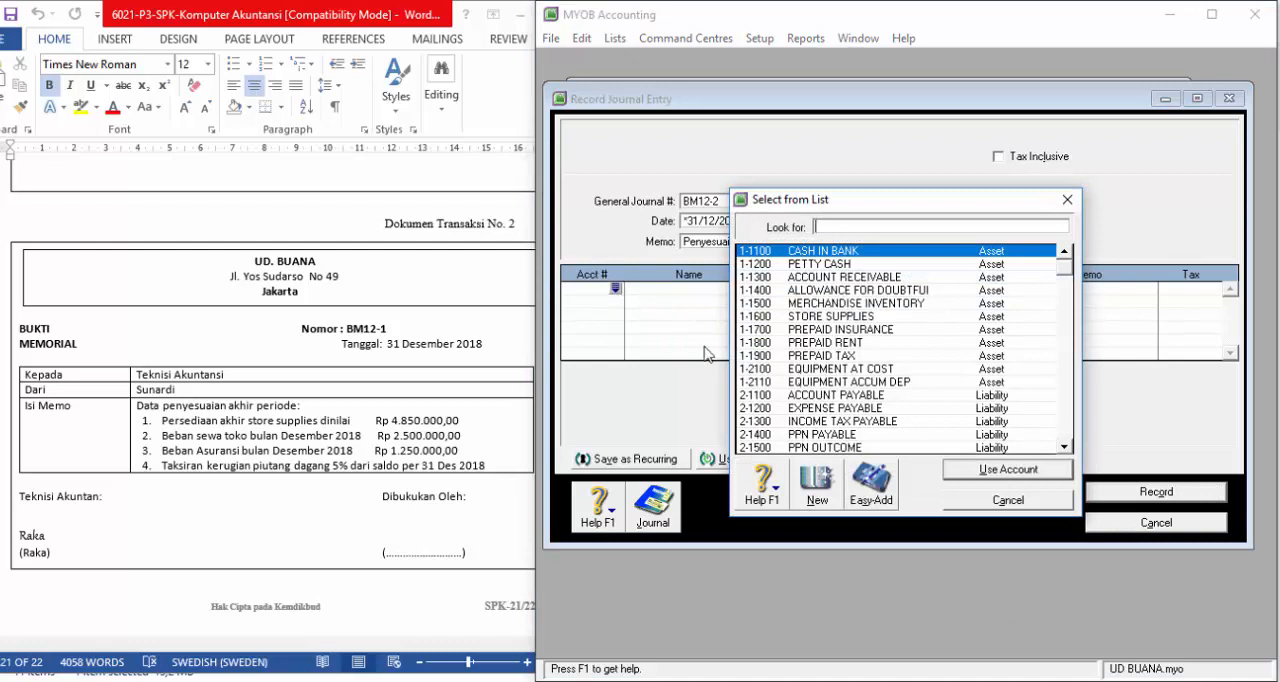
pyautogui.scroll(-5, 835, 385)
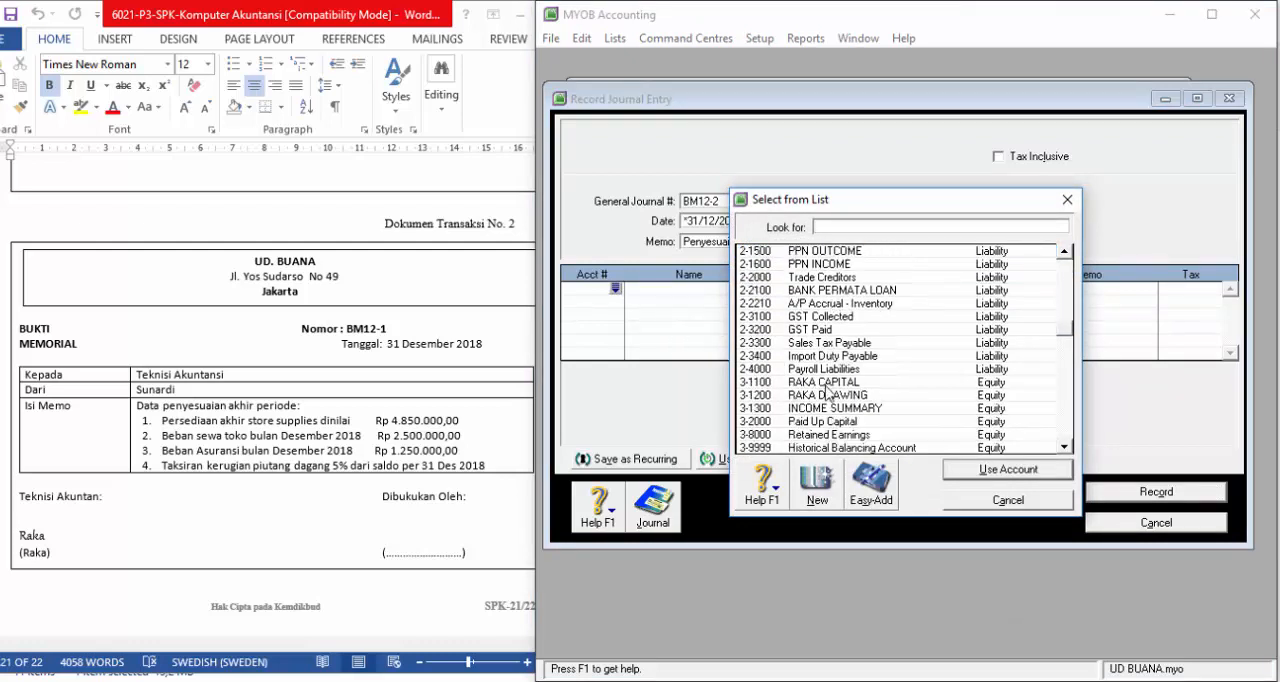
pyautogui.scroll(-8, 826, 392)
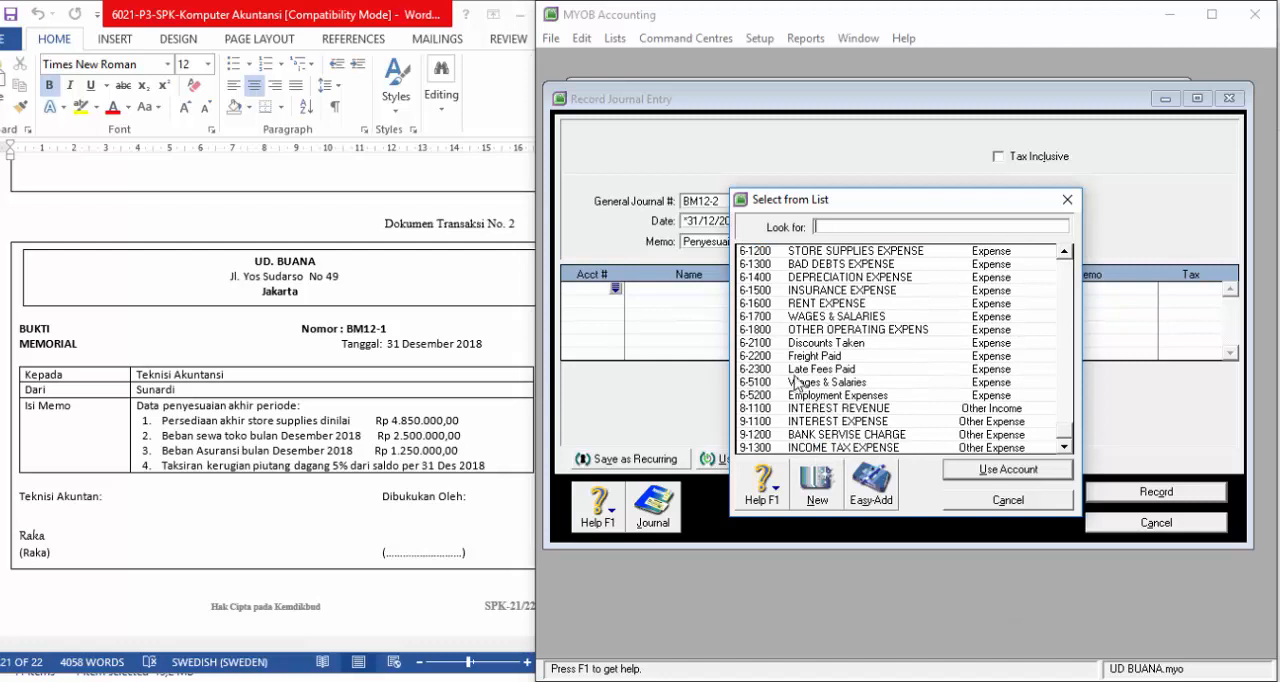
pyautogui.click(810, 252)
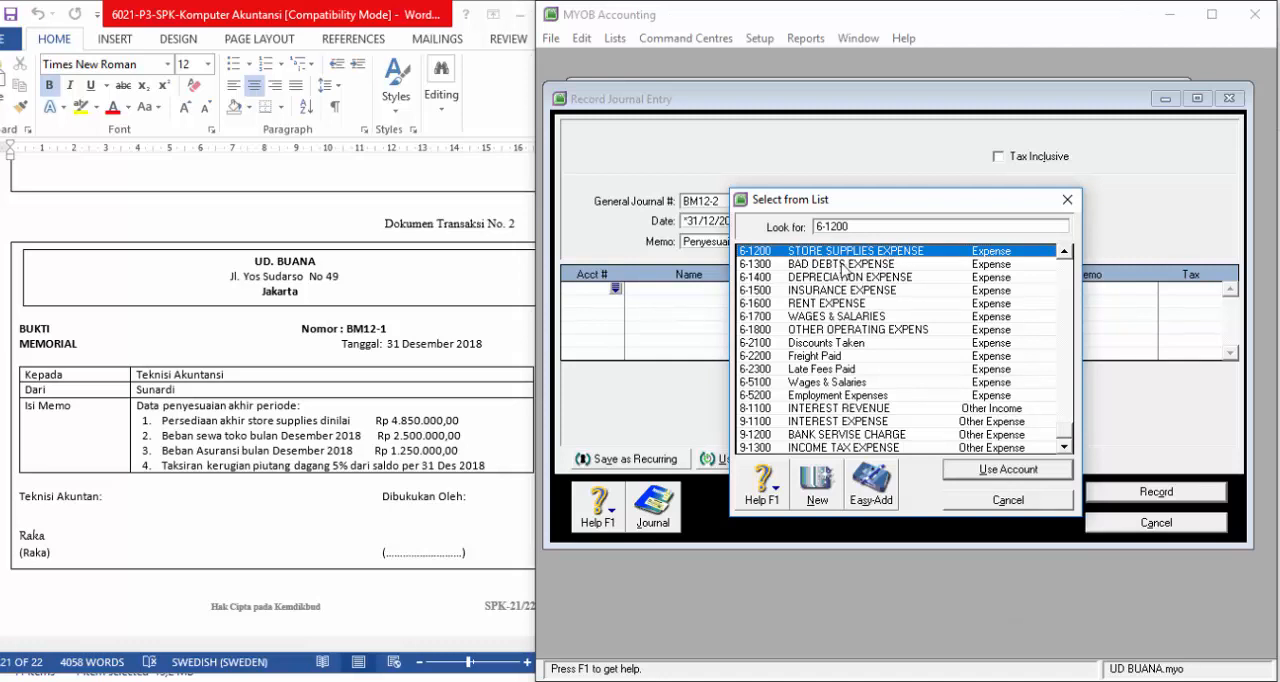
pyautogui.click(997, 472)
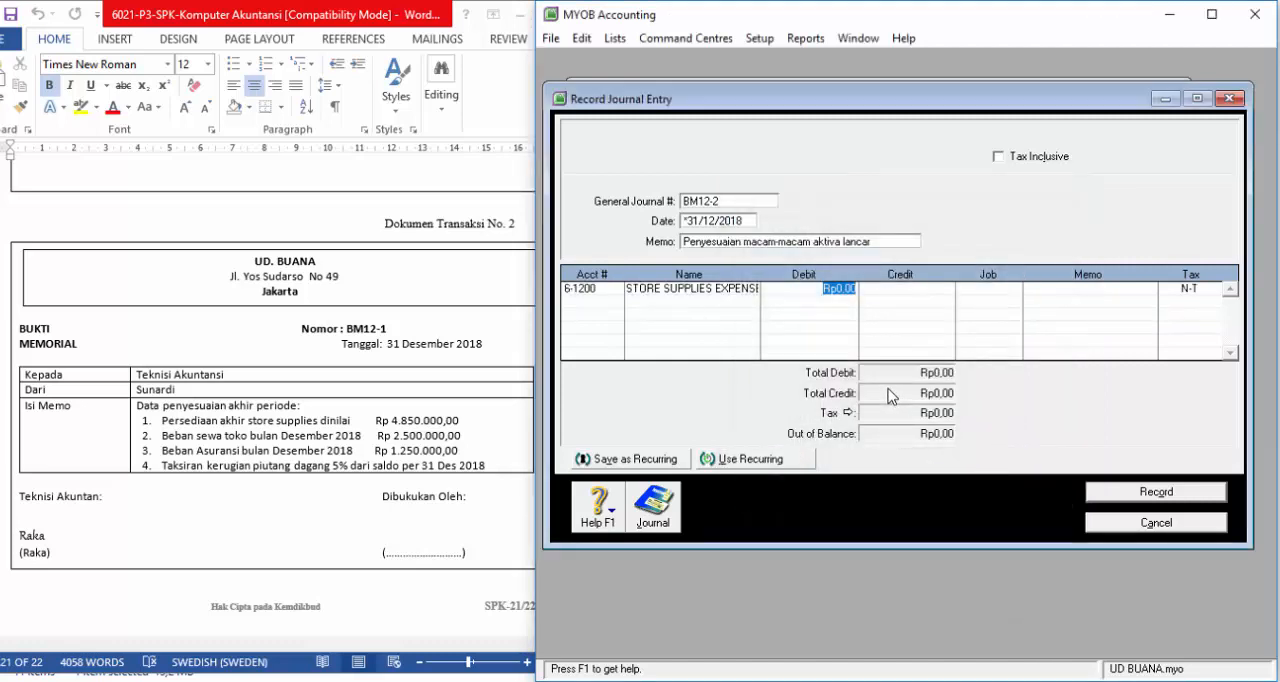
pyautogui.write('5850000')
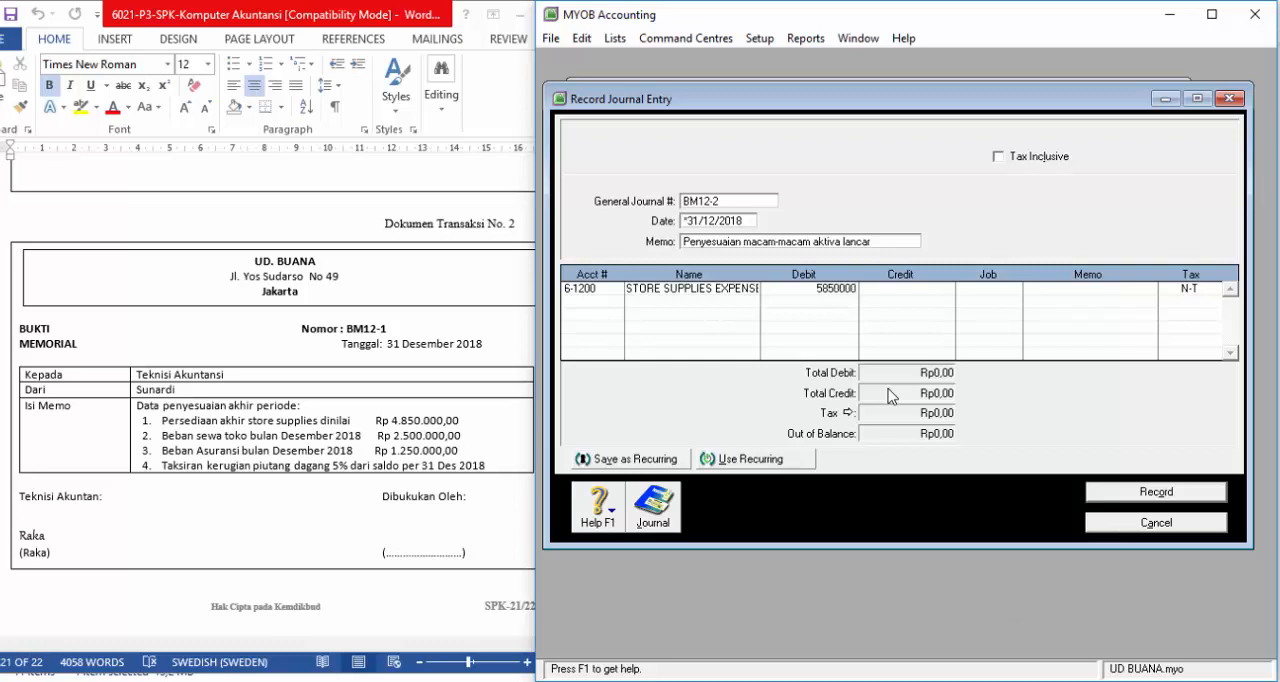
pyautogui.press('Return')
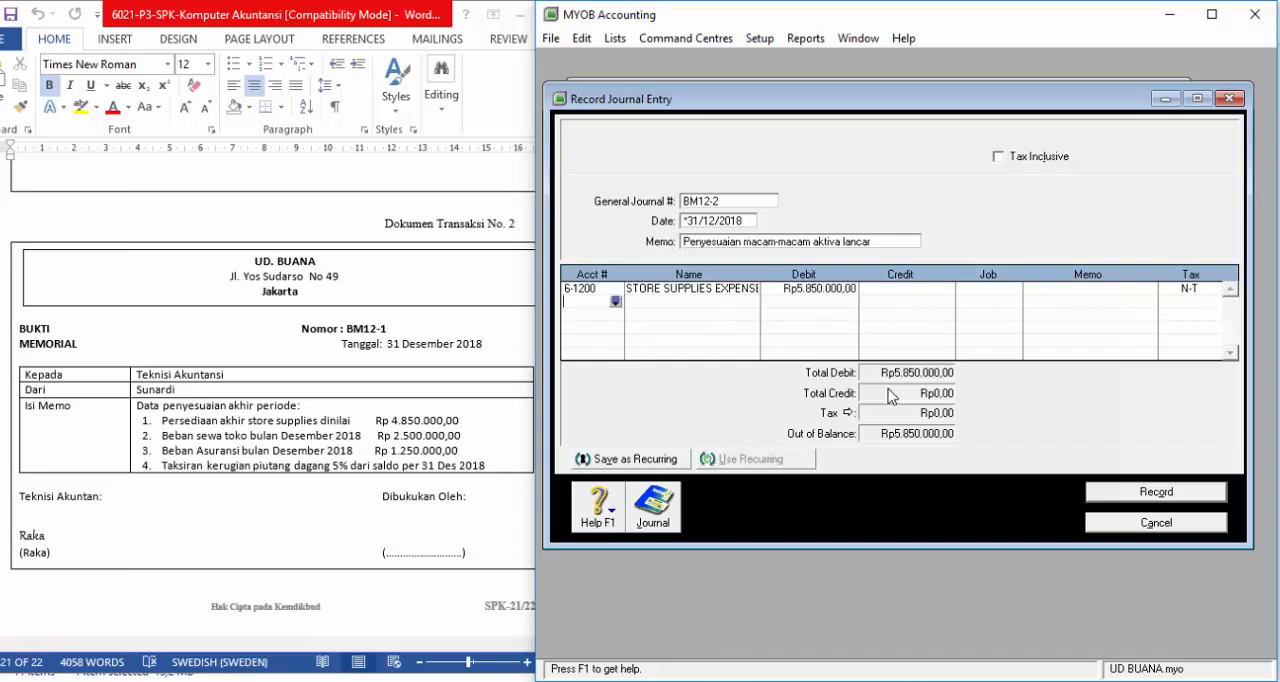
# Step: Add STORE SUPPLIES (1-1600) as the second line with a credit of Rp5.850.000,00
pyautogui.click(615, 302)
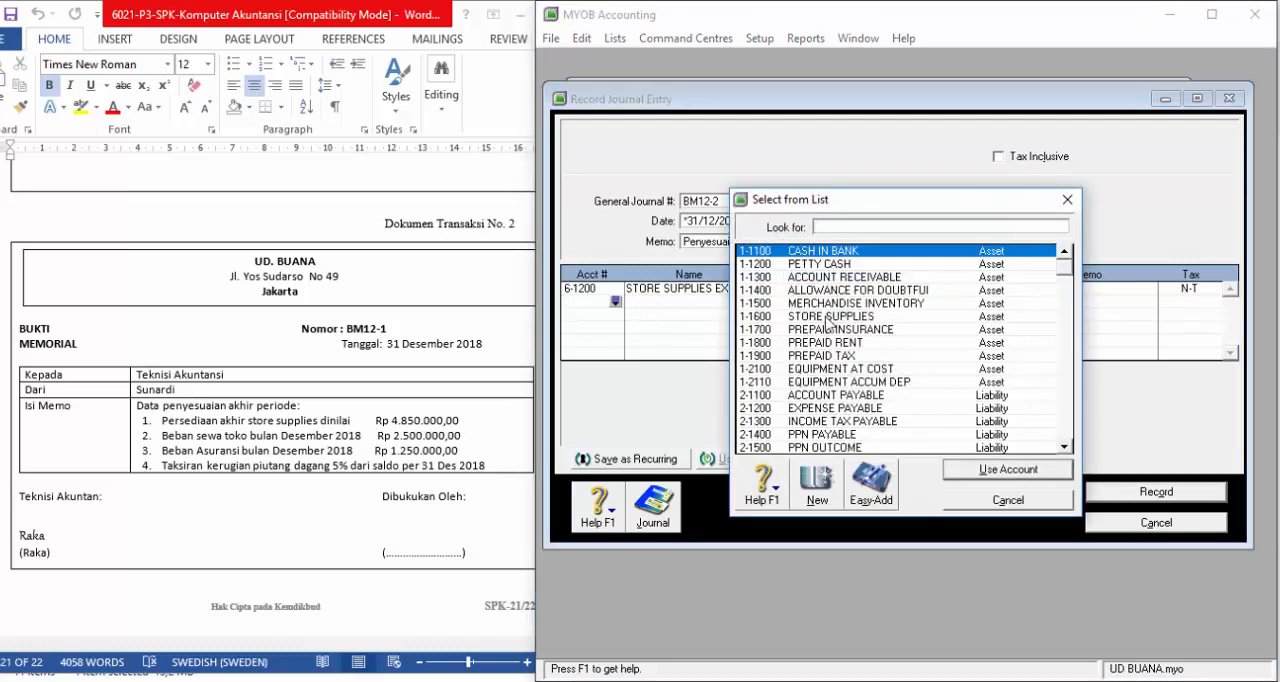
pyautogui.click(830, 316)
pyautogui.click(965, 469)
pyautogui.click(917, 303)
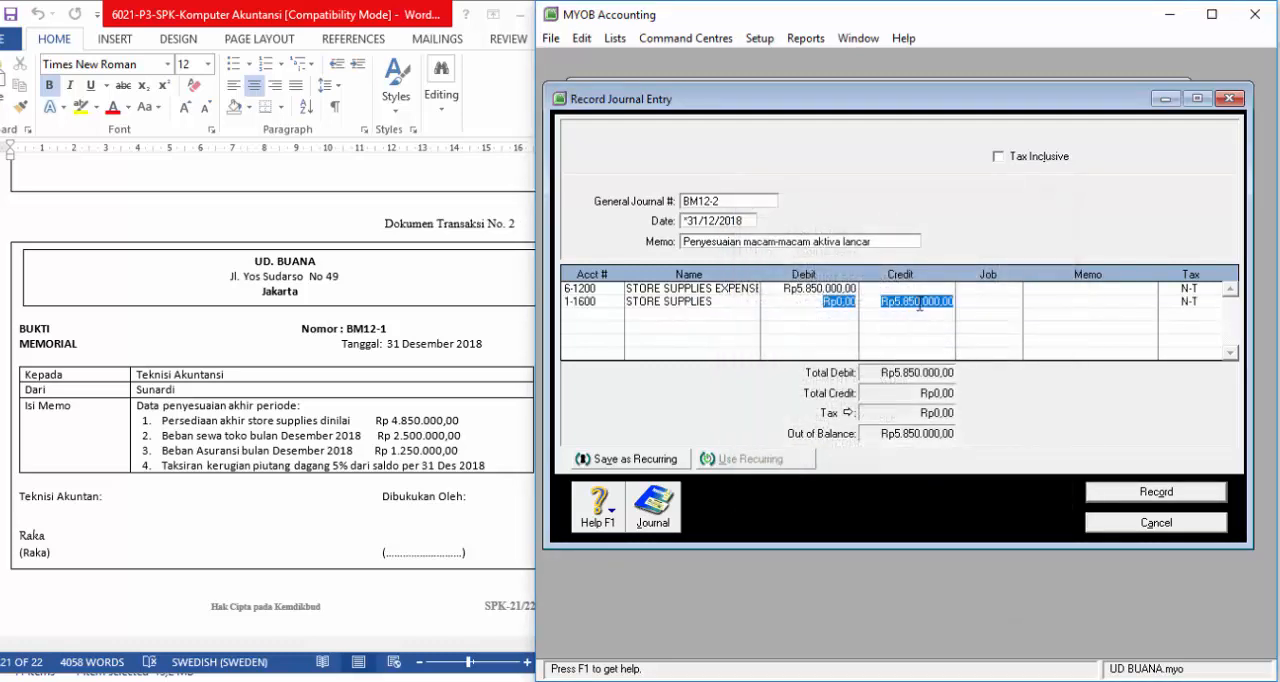
pyautogui.press('Tab')
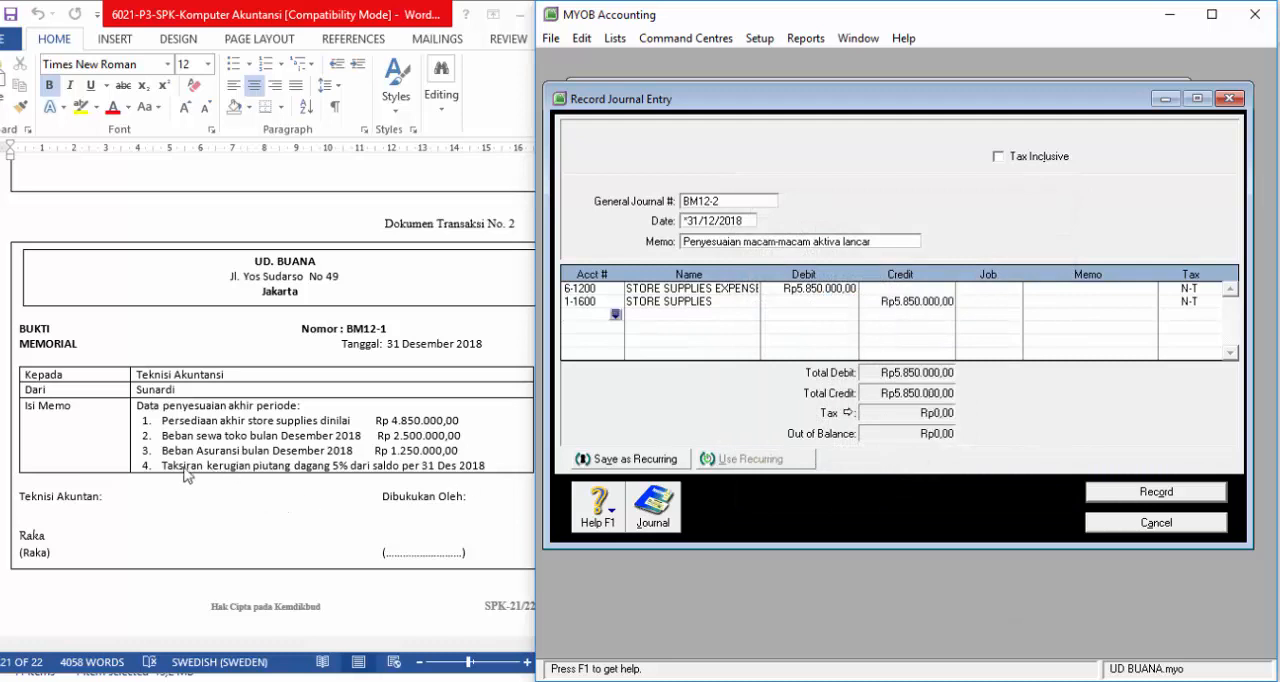
# Step: Add RENT EXPENSE (6-1600) as the third line of journal entry BM12-2 with a debit of Rp2.500.000,00
pyautogui.click(616, 315)
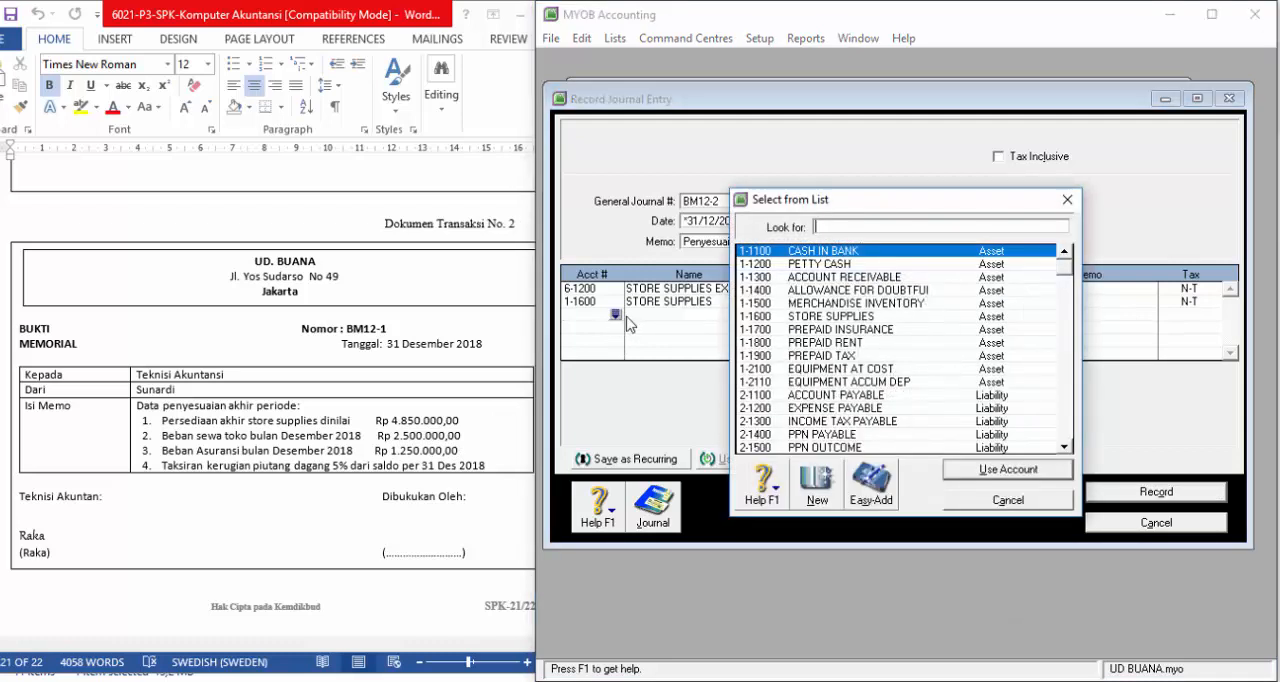
pyautogui.scroll(-12, 840, 355)
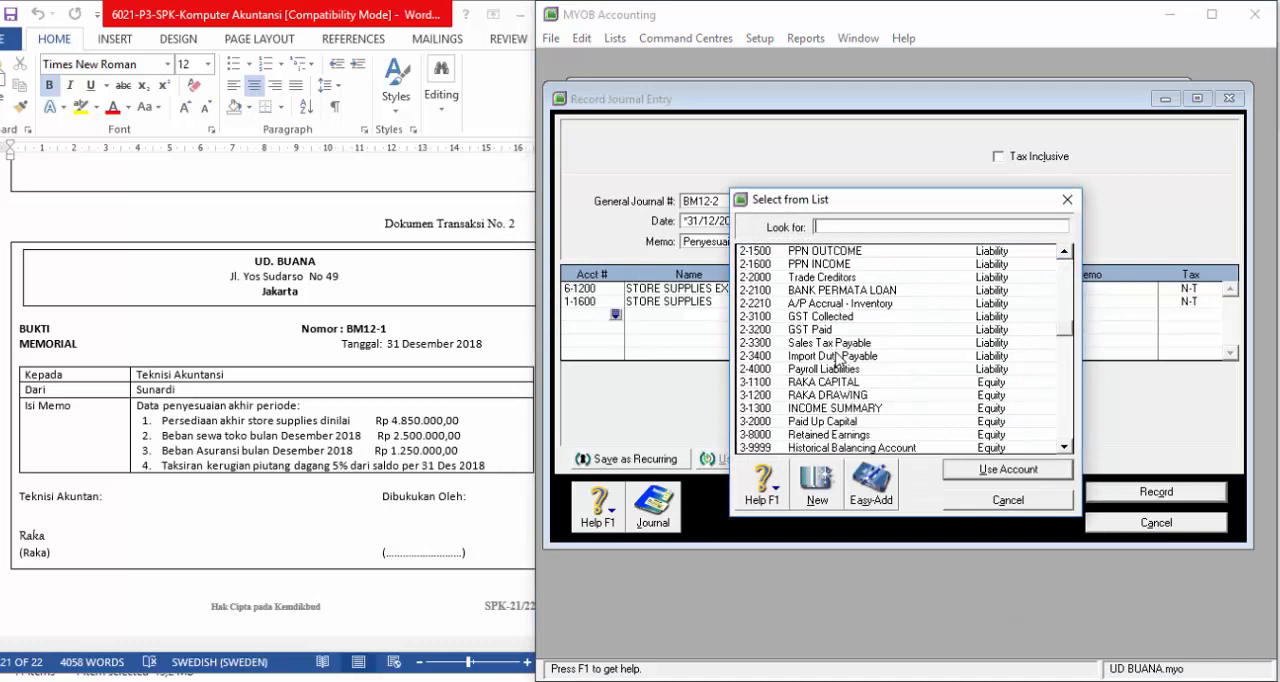
pyautogui.scroll(-3, 828, 366)
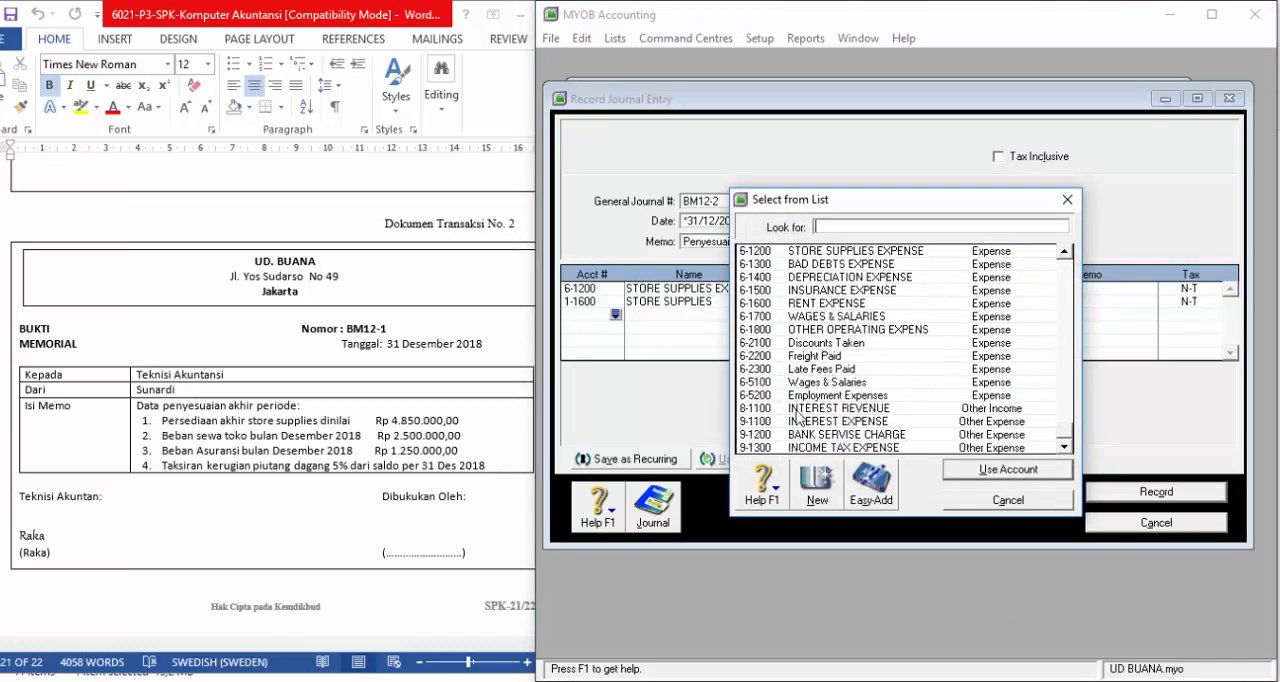
pyautogui.click(815, 303)
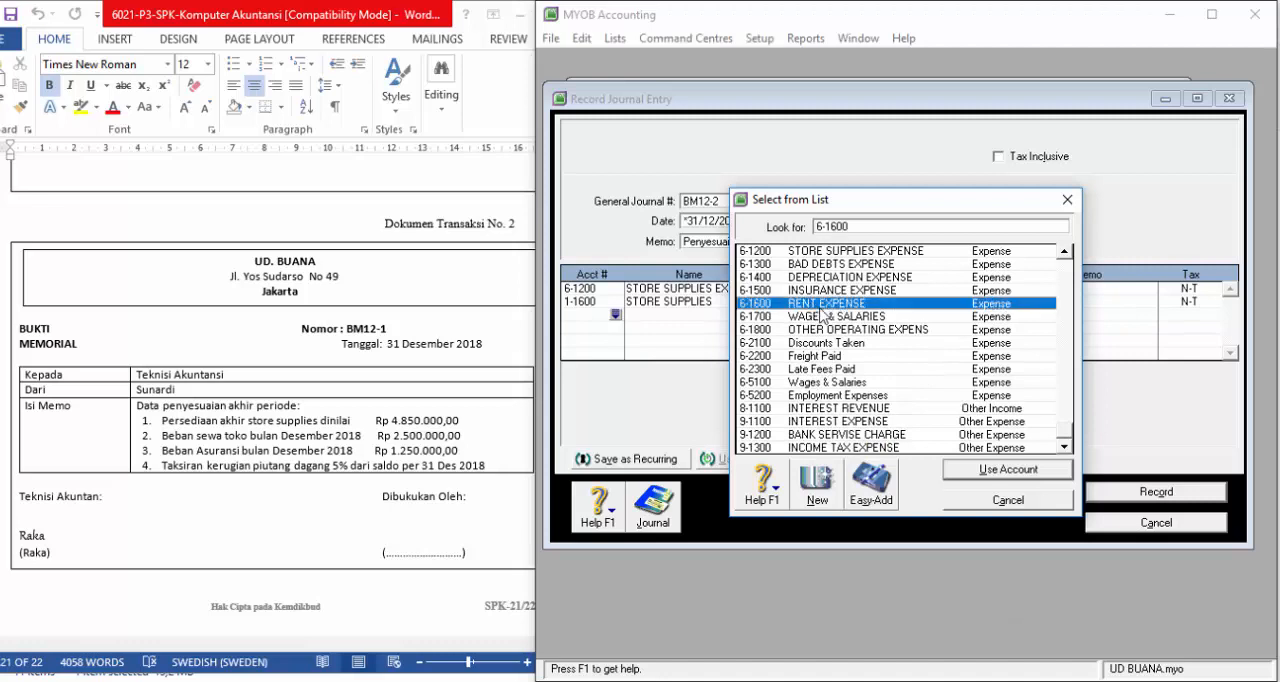
pyautogui.click(1007, 470)
pyautogui.write('2.')
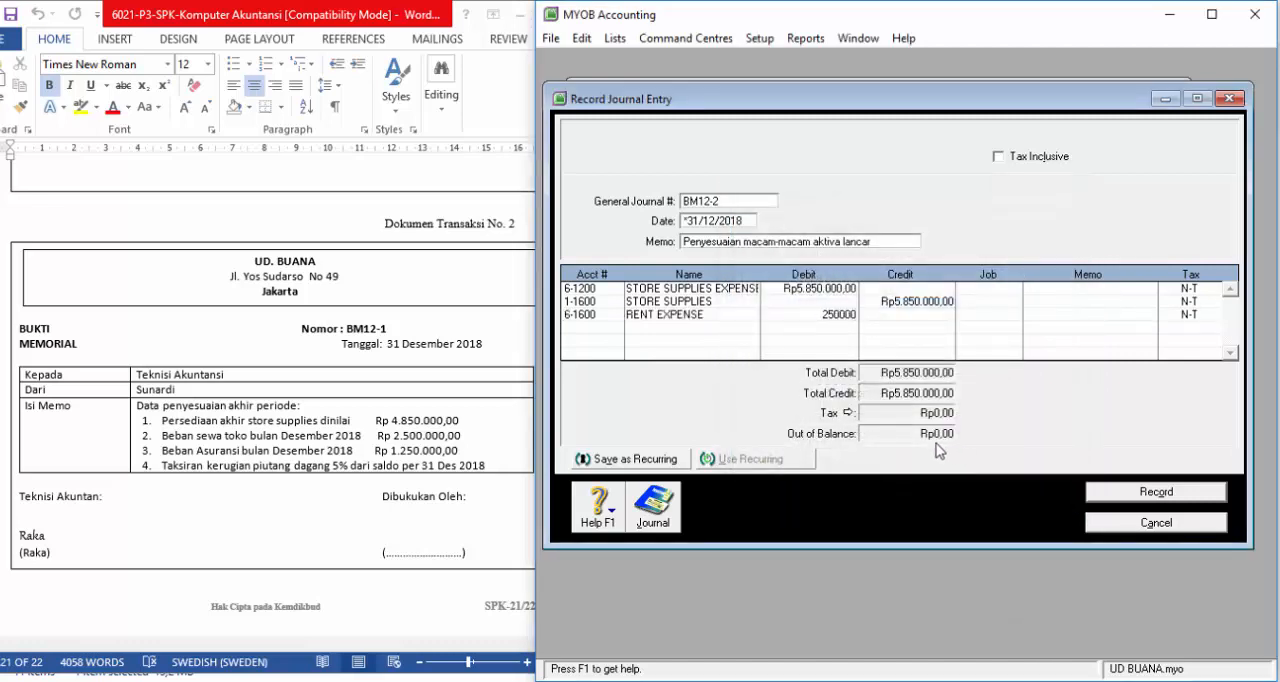
pyautogui.write('500.000')
pyautogui.press('Tab')
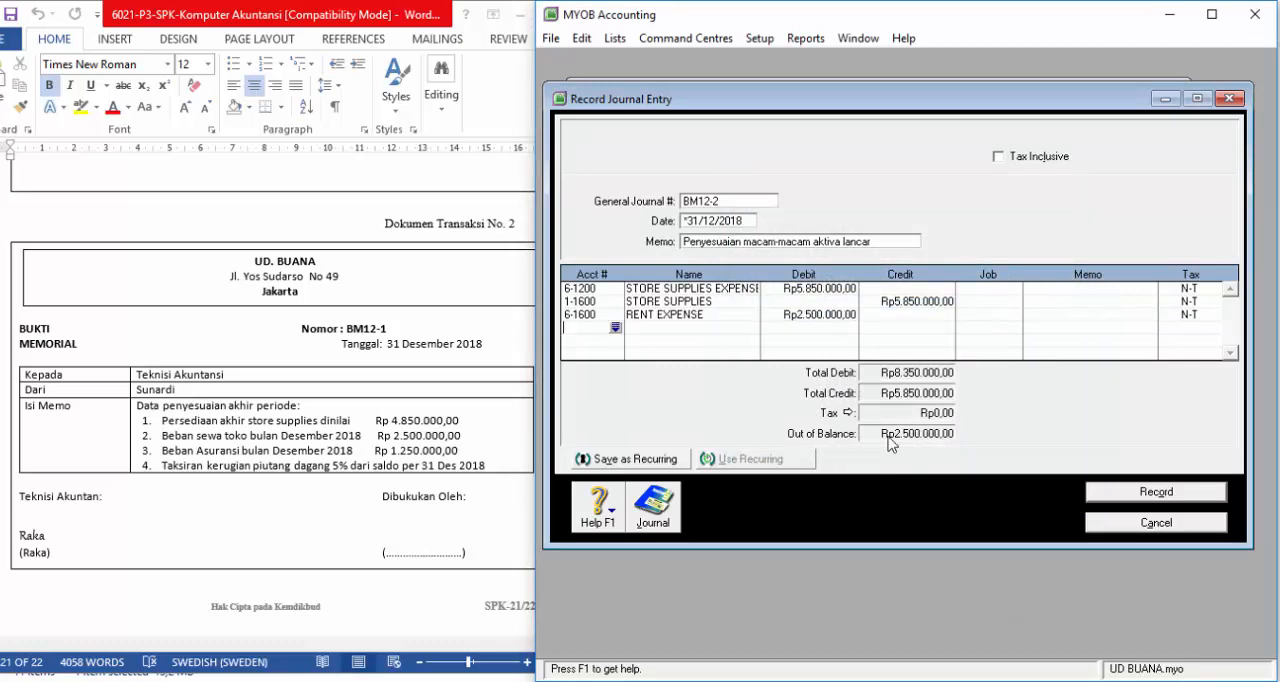
# Step: Add PREPAID RENT (1-1800) as the fourth line with a credit of Rp2.500.000,00
pyautogui.click(615, 328)
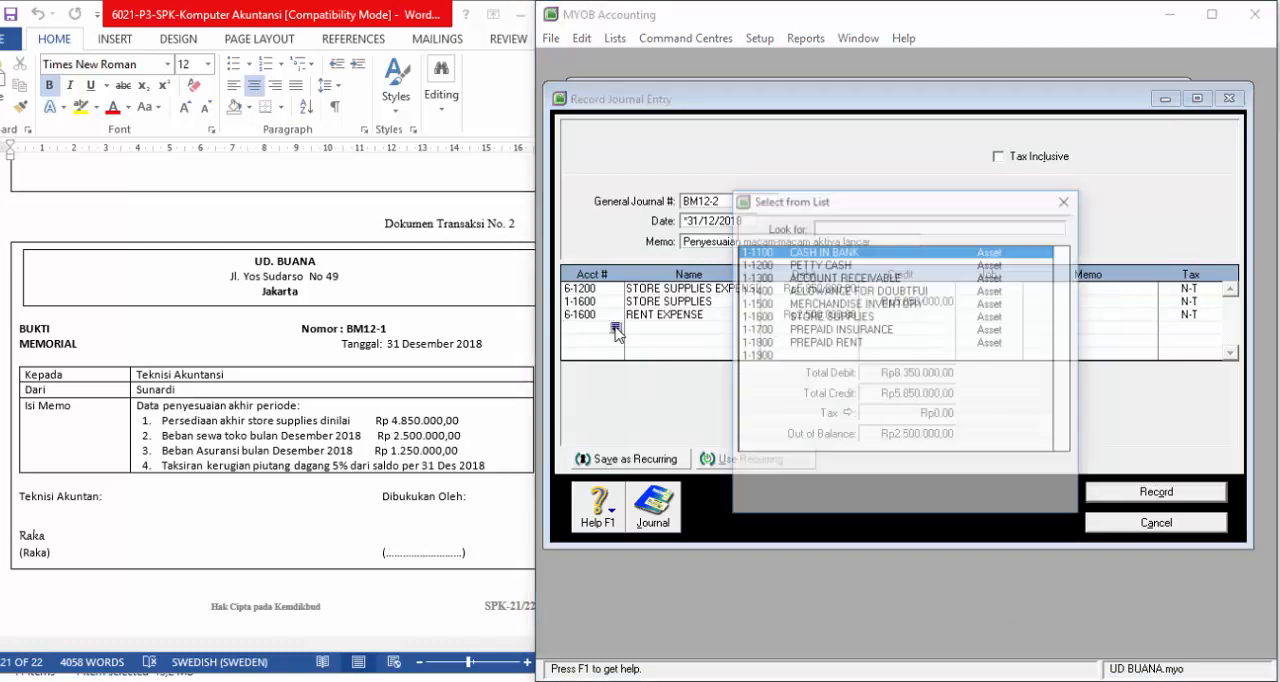
pyautogui.click(808, 344)
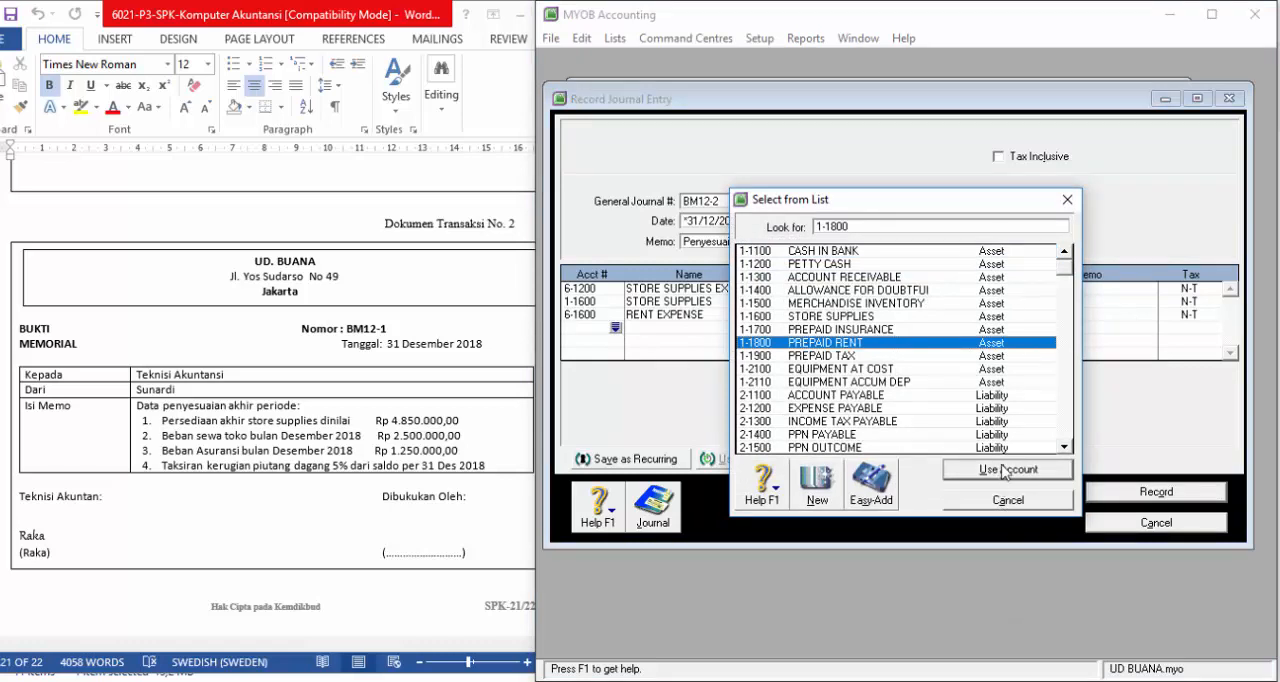
pyautogui.click(1005, 470)
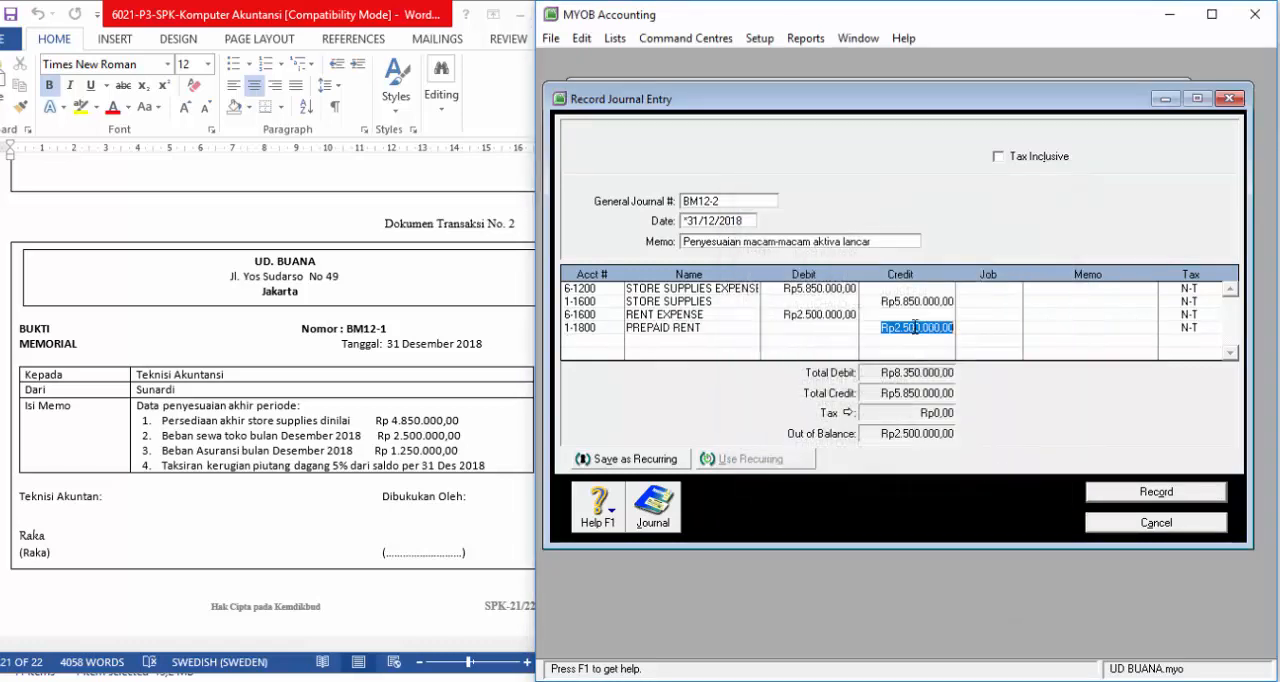
pyautogui.press('Return')
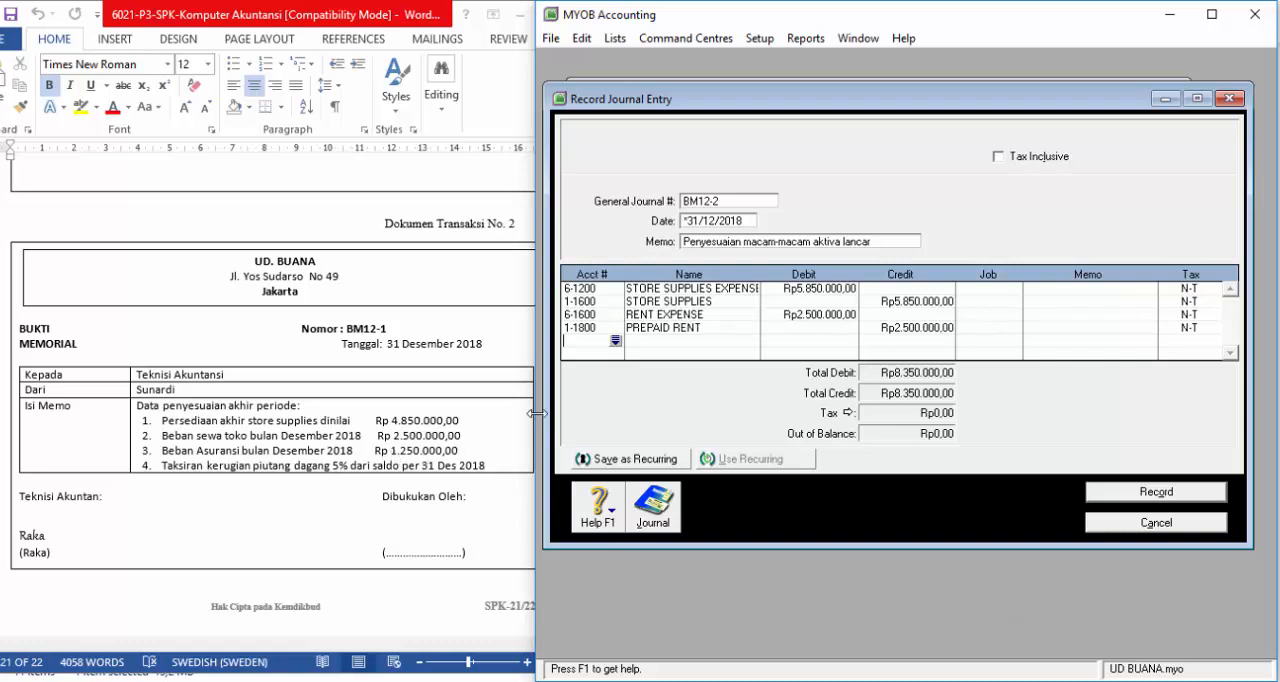
# Step: Add INSURANCE EXPENSE (6-1500) as the fifth line with a debit of Rp1.250.000,00
pyautogui.click(615, 341)
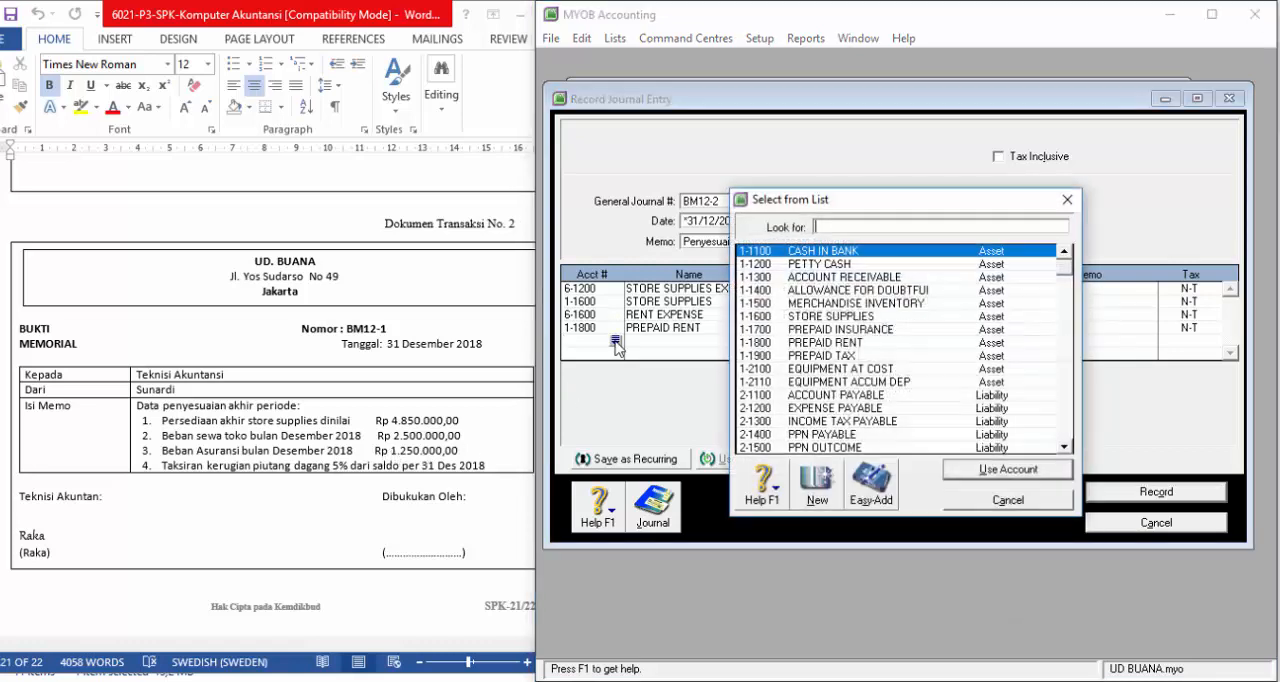
pyautogui.scroll(-5, 825, 352)
pyautogui.scroll(-5, 825, 352)
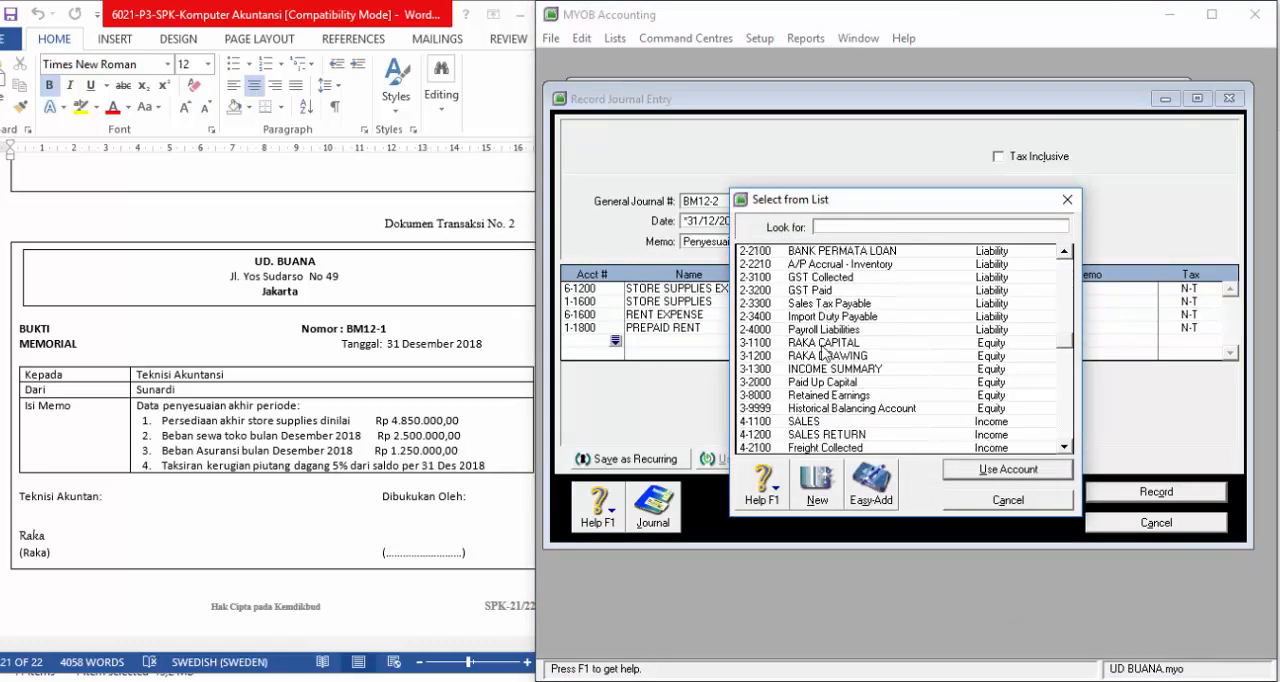
pyautogui.click(825, 421)
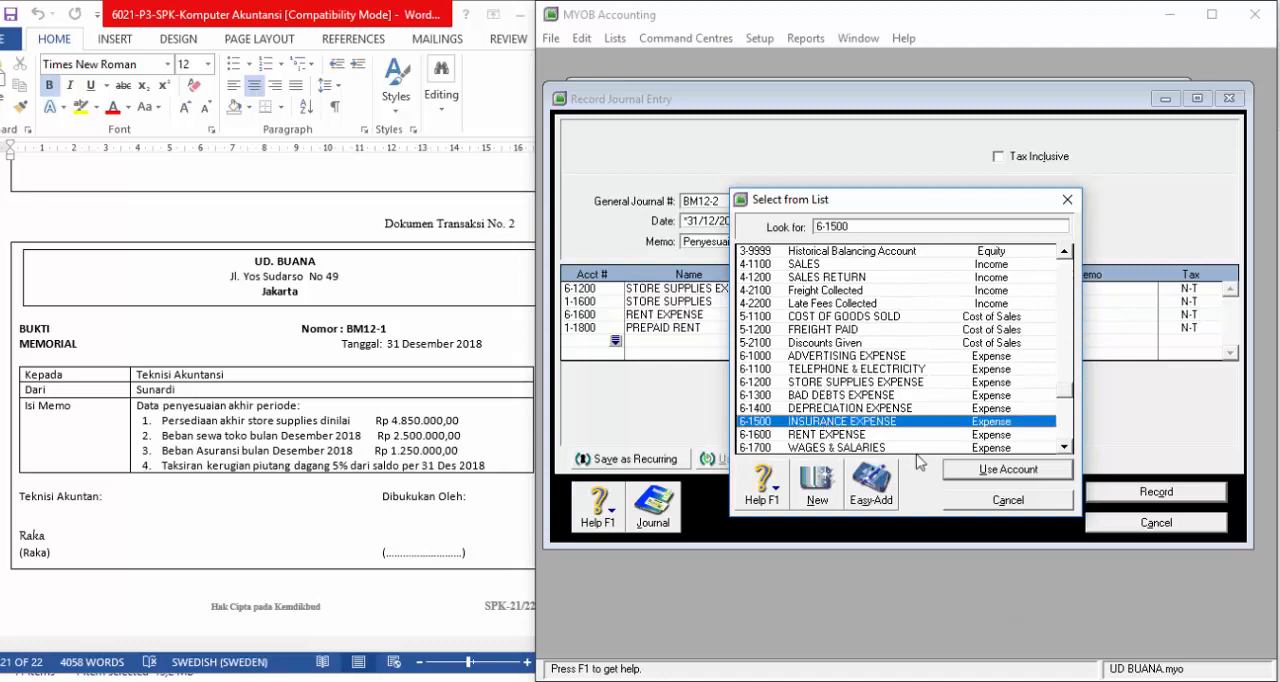
pyautogui.click(967, 470)
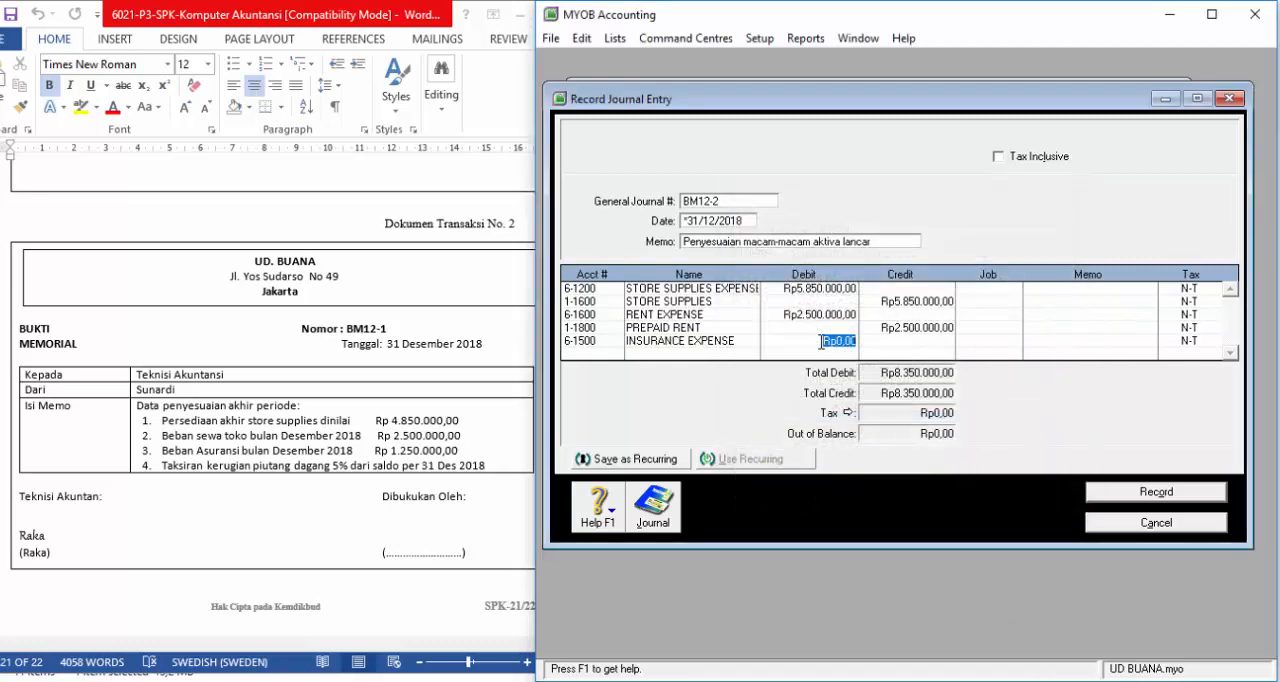
pyautogui.write('1250000')
pyautogui.press('Return')
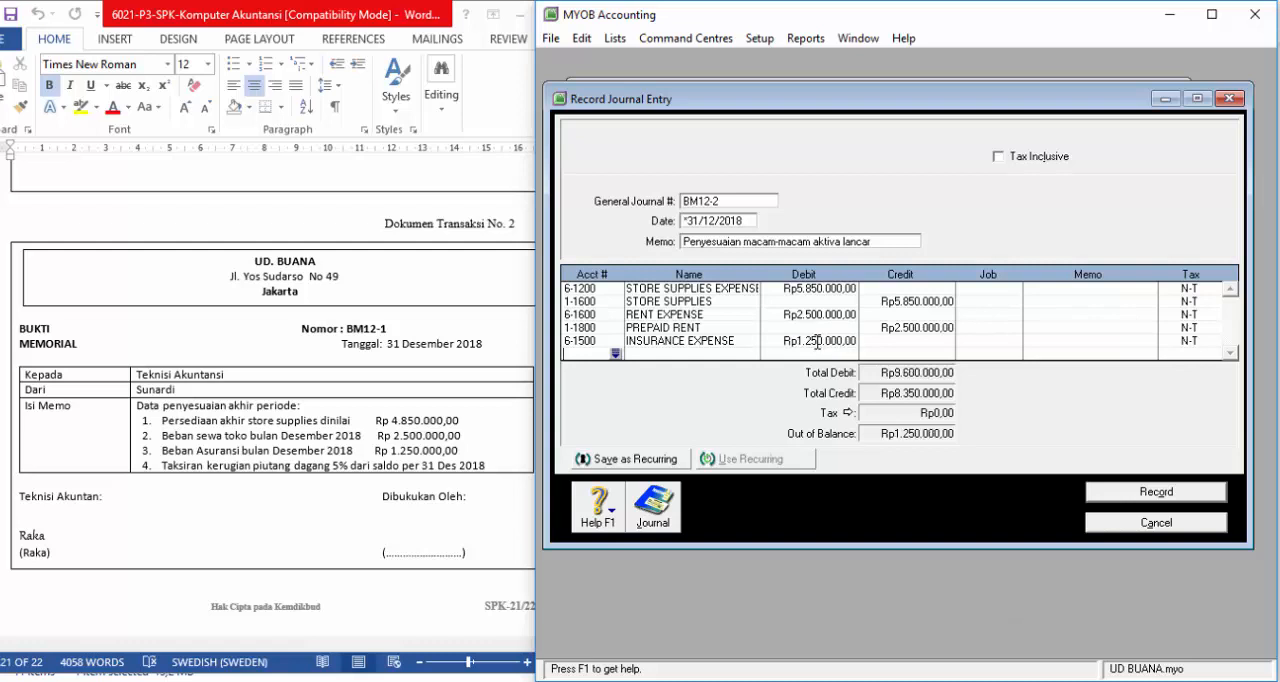
# Step: Add PREPAID INSURANCE (1-1700) as the sixth line with a credit of Rp1.250.000,00
pyautogui.click(616, 354)
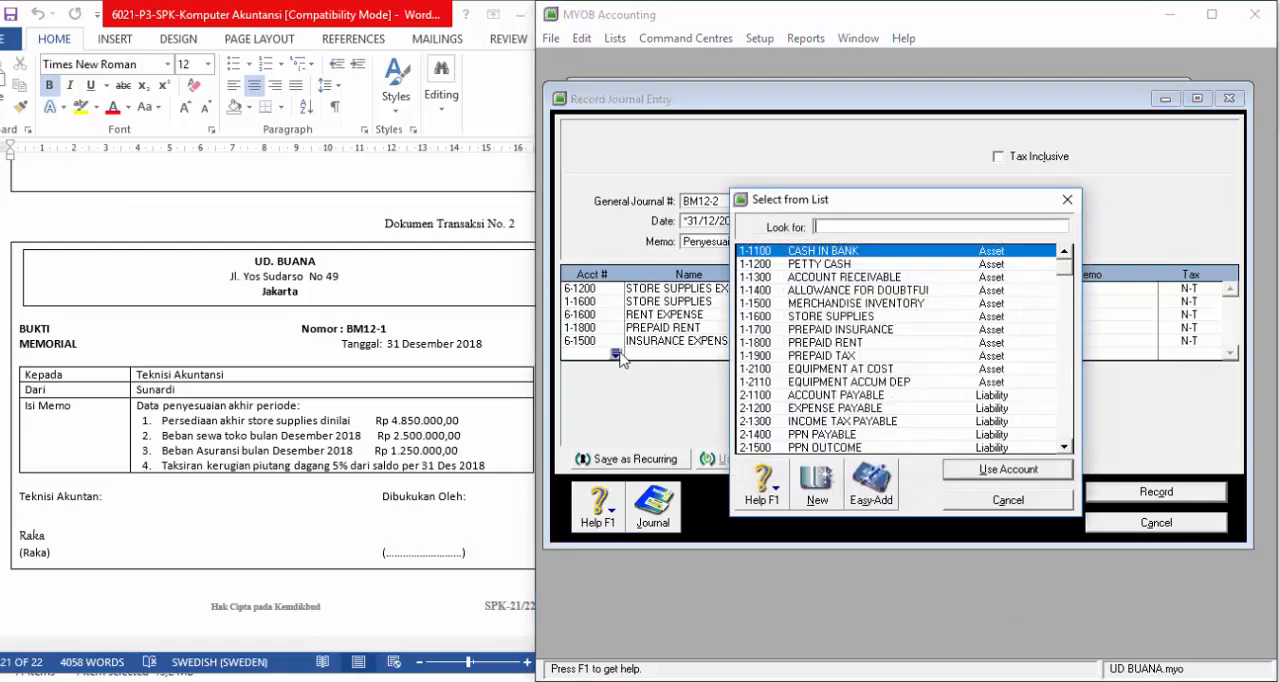
pyautogui.click(815, 329)
pyautogui.click(967, 470)
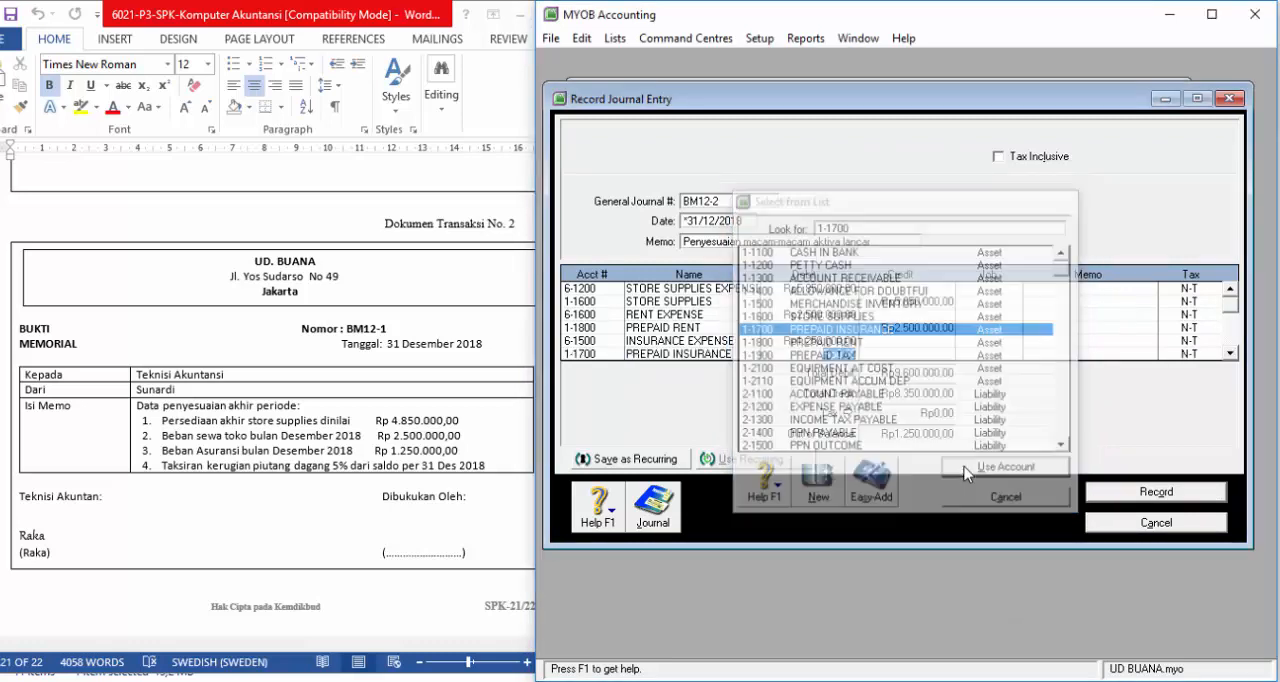
pyautogui.click(892, 353)
pyautogui.press('Return')
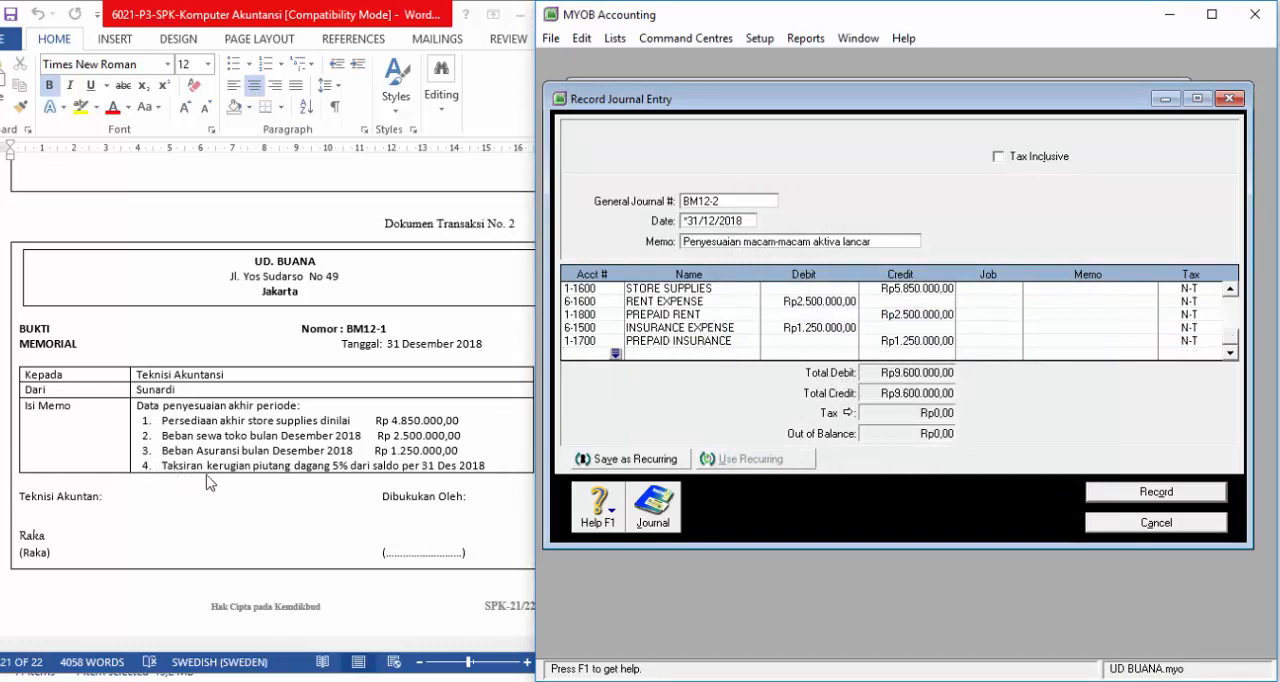
# Step: Switch to the Word document and insert "piutang" after "saldo" in item 4 of the voucher in Dokumen Transaksi No. 2
pyautogui.click(405, 477)
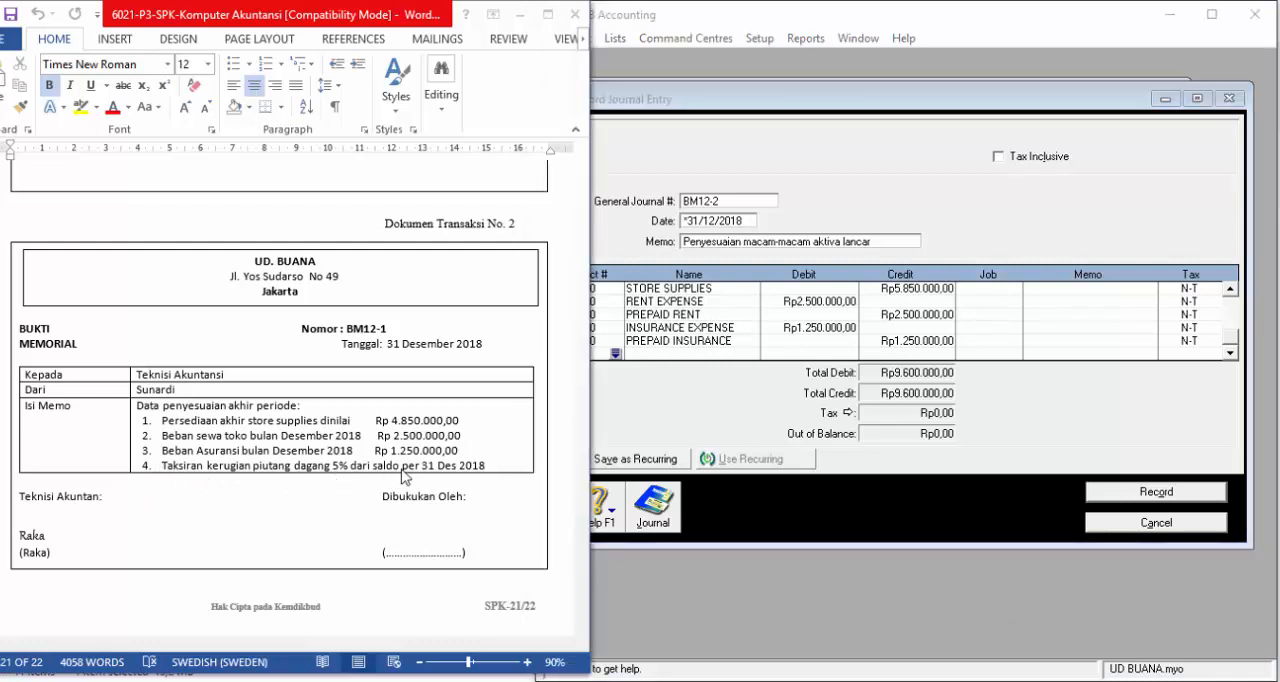
pyautogui.click(405, 465)
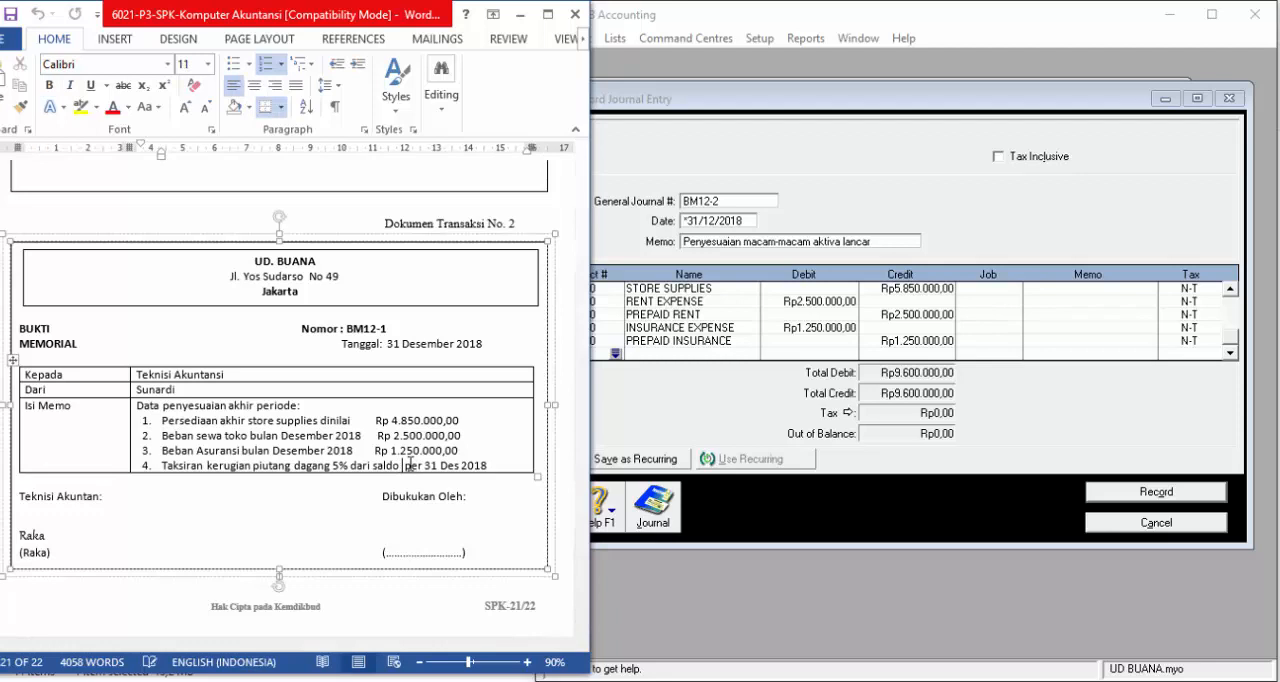
pyautogui.write('piutang')
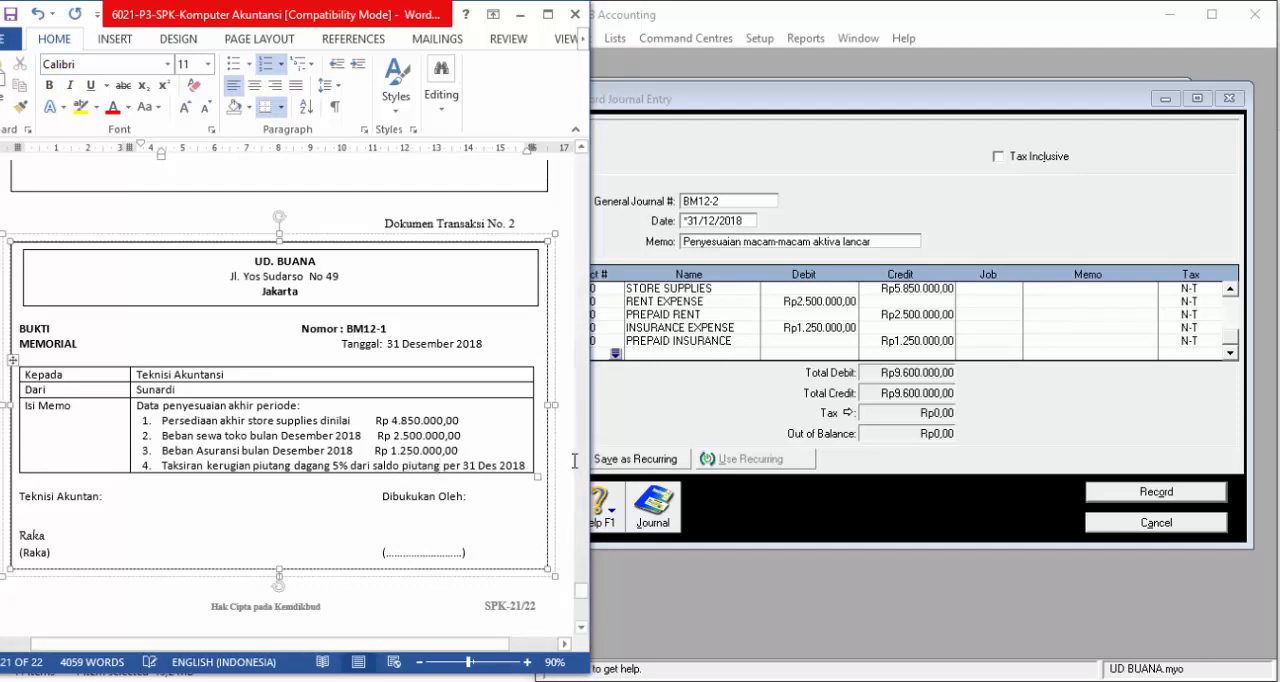
pyautogui.click(575, 461)
# Step: Return to MYOB, uncover the Balance Sheet report behind the journal entry and examine the account receivable and allowance for doubtful debt balances
pyautogui.click(833, 186)
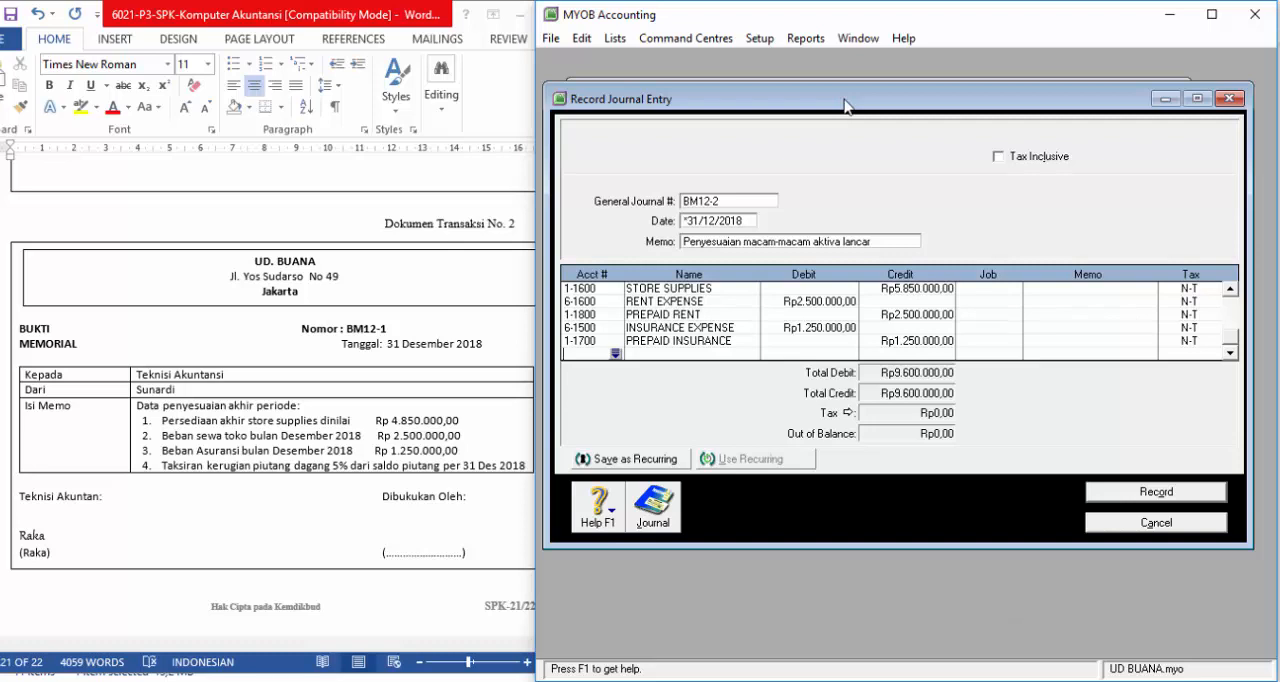
pyautogui.moveTo(843, 105); pyautogui.dragTo(827, 324)
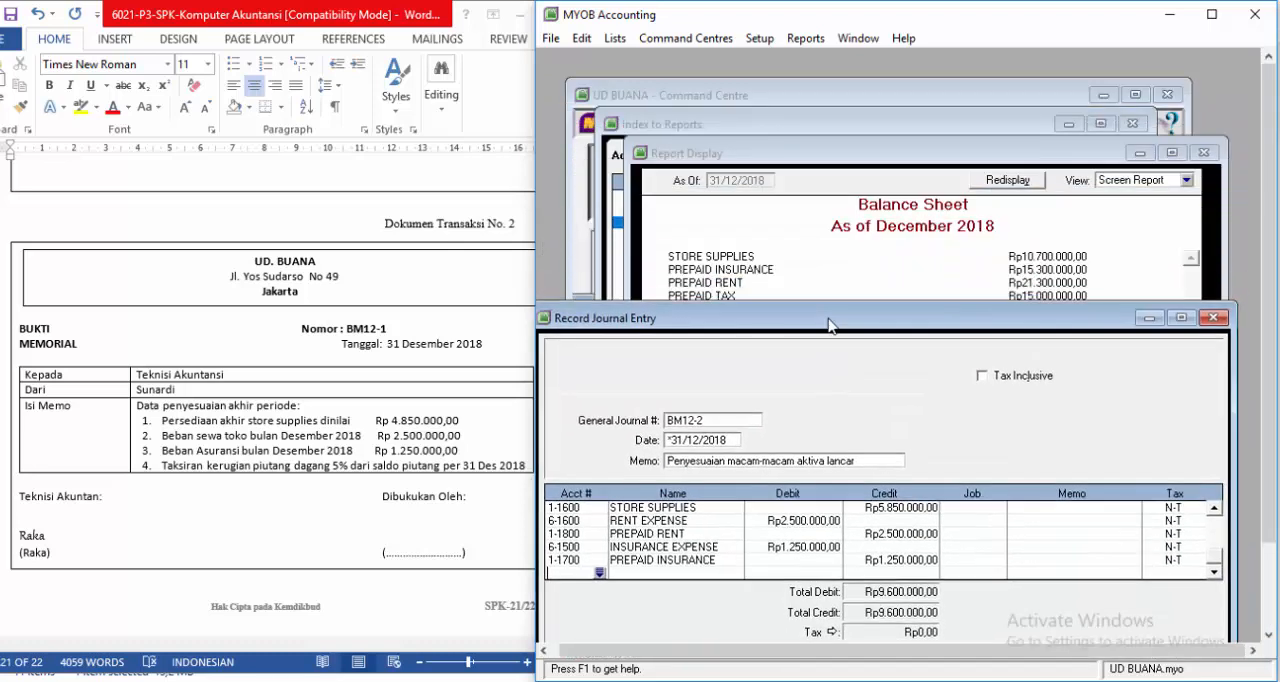
pyautogui.click(858, 155)
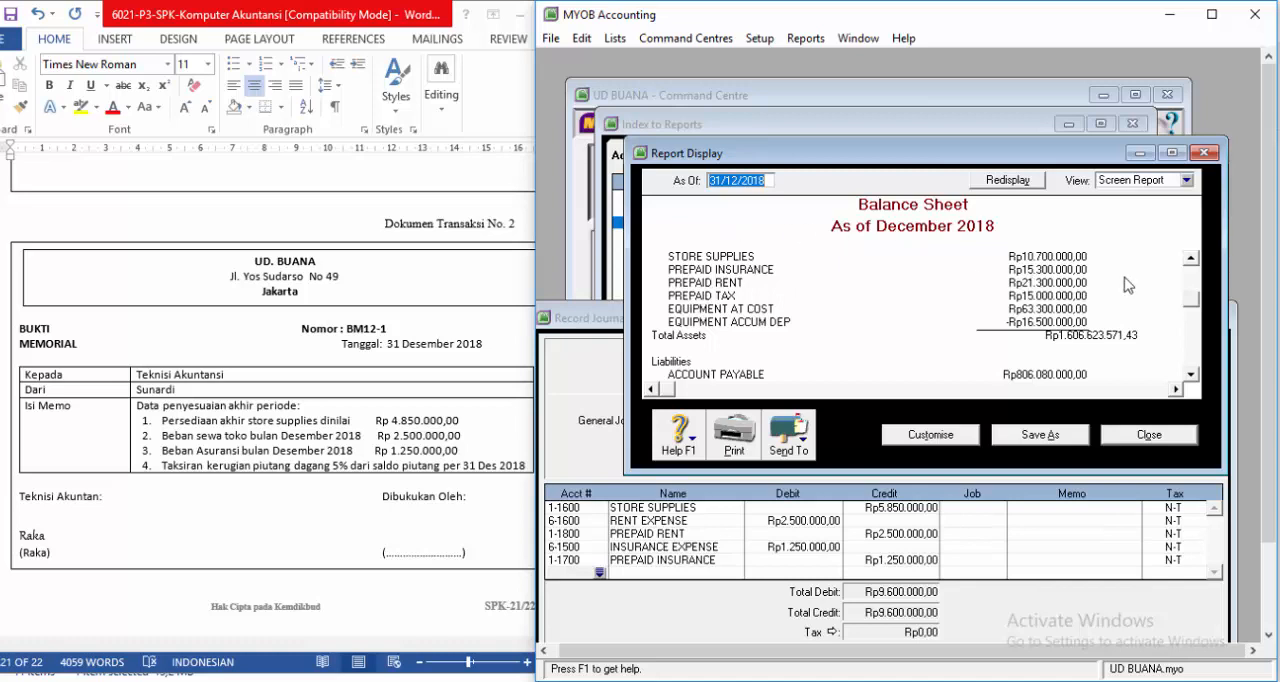
pyautogui.click(1190, 258)
pyautogui.click(1190, 258)
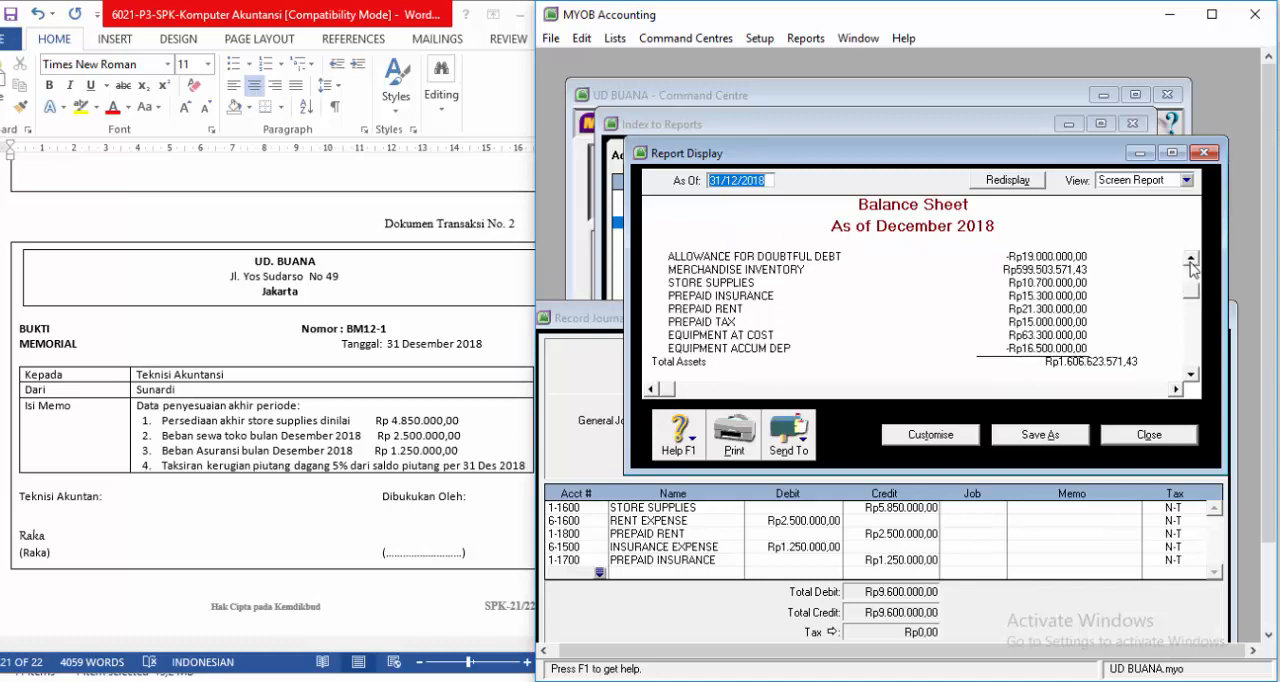
pyautogui.click(1190, 259)
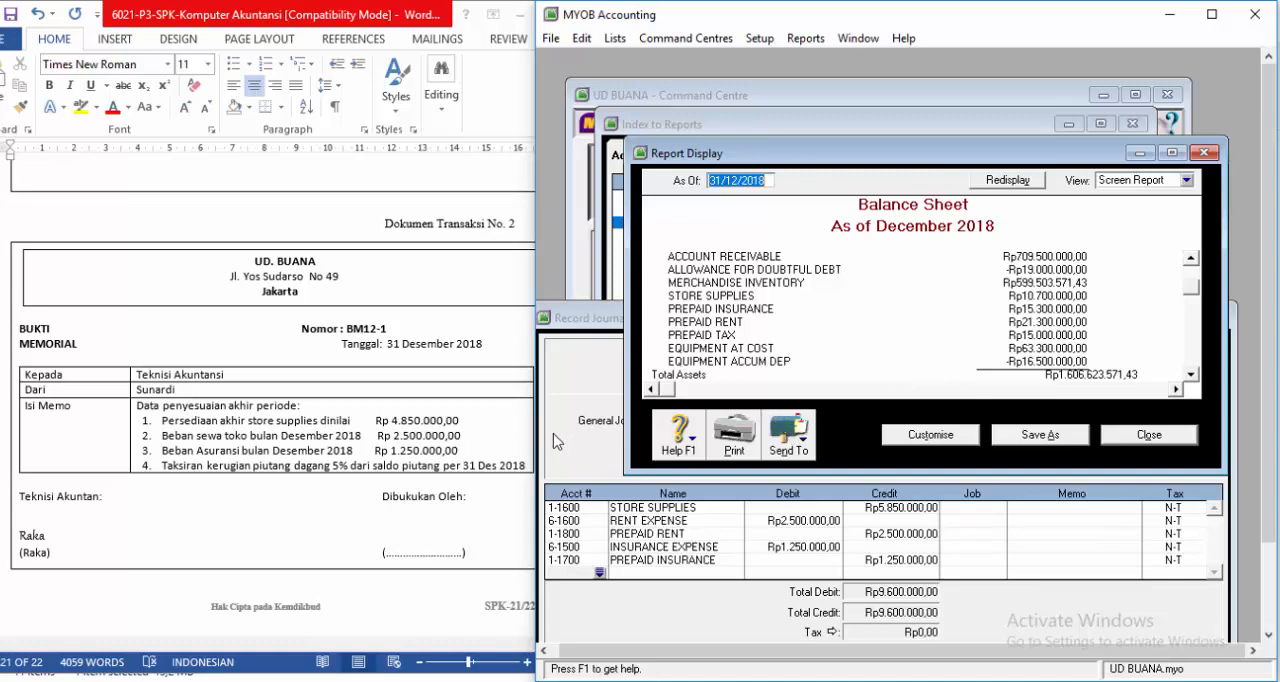
# Step: Return to journal entry BM12-2 and add BAD DEBTS EXPENSE (6-1300) as the seventh line with a debit of Rp16.475.000,00
pyautogui.click(586, 380)
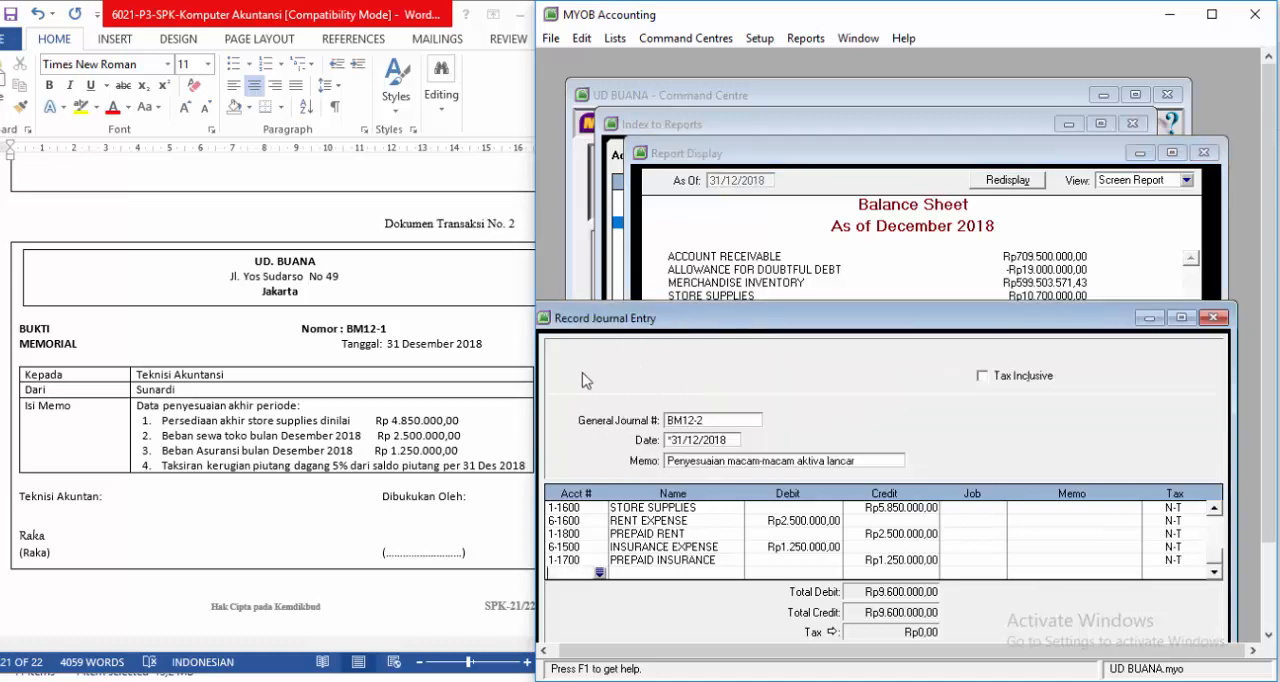
pyautogui.click(600, 573)
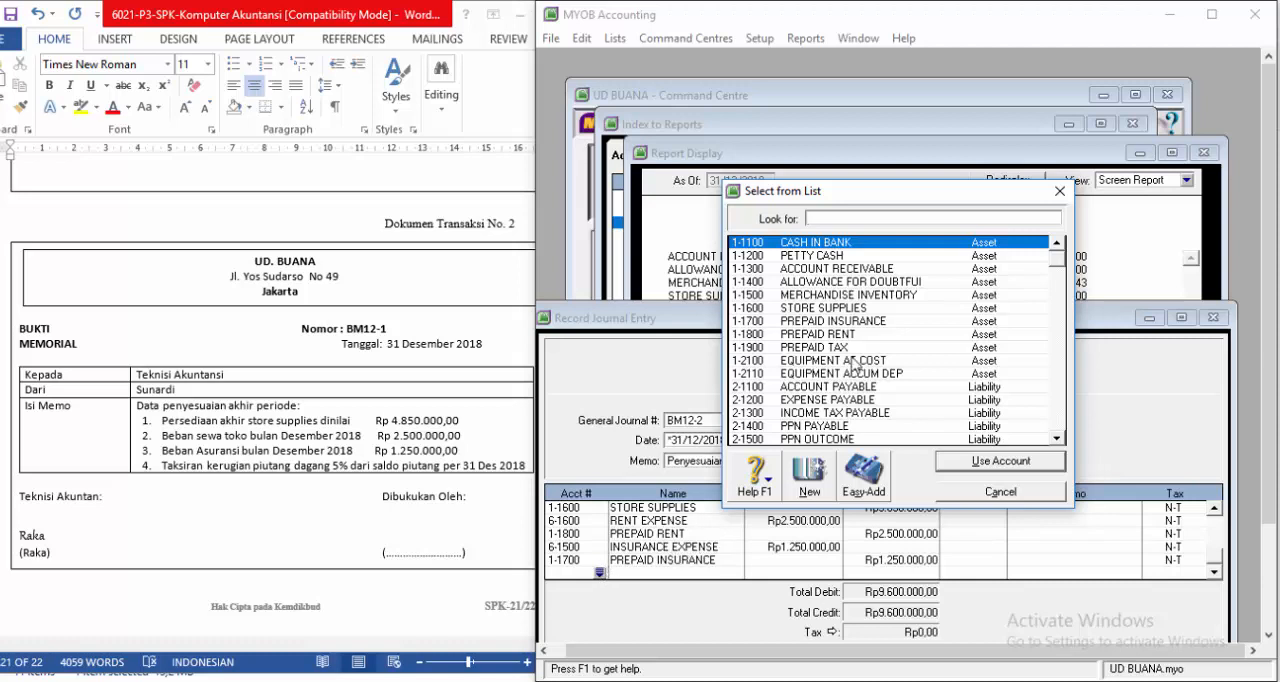
pyautogui.scroll(-10, 855, 365)
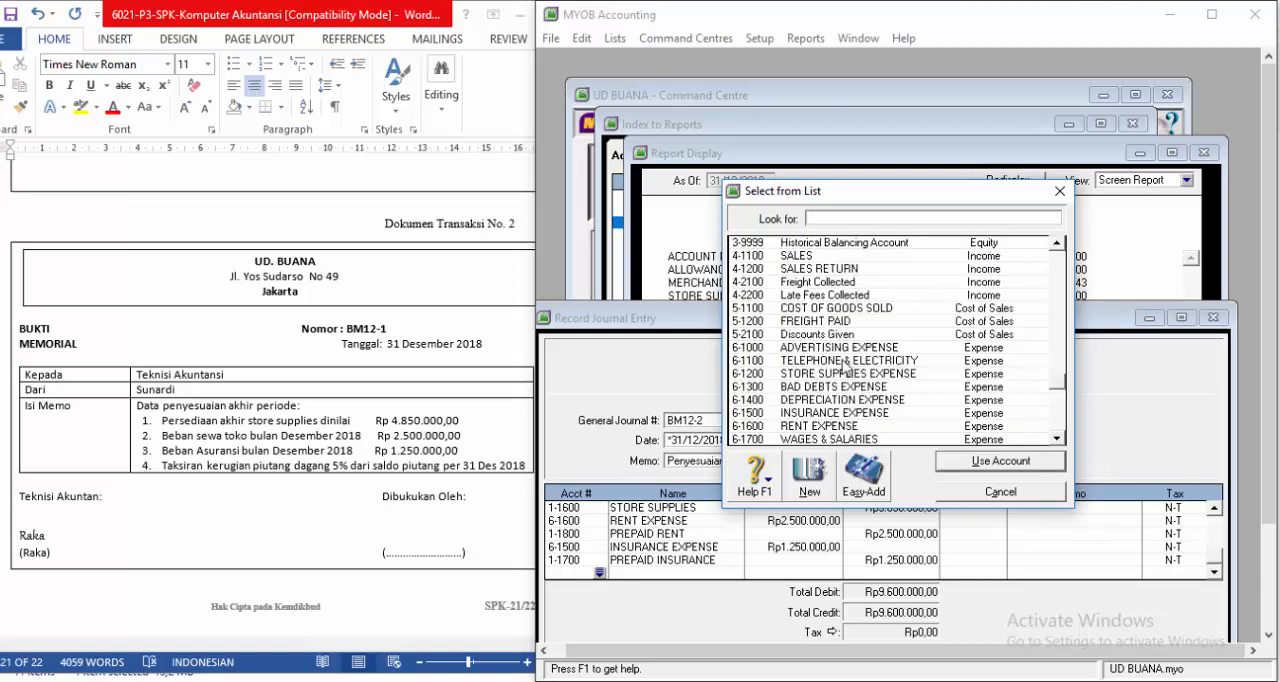
pyautogui.click(812, 388)
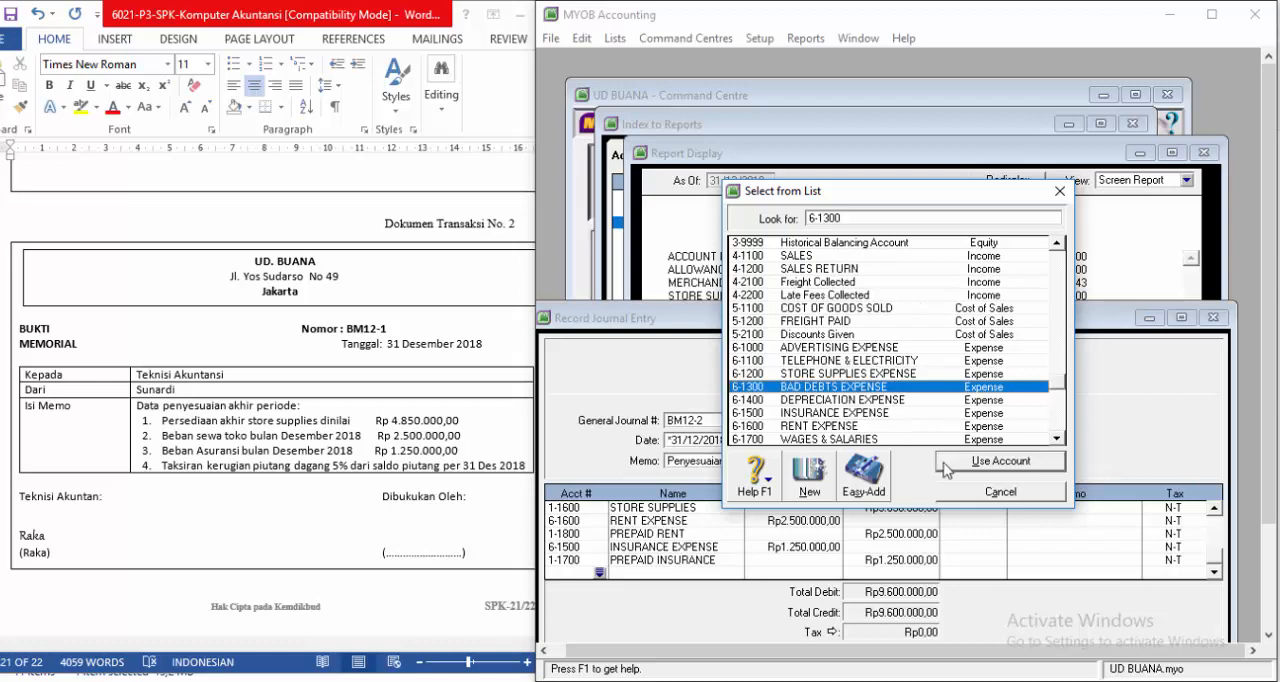
pyautogui.click(978, 466)
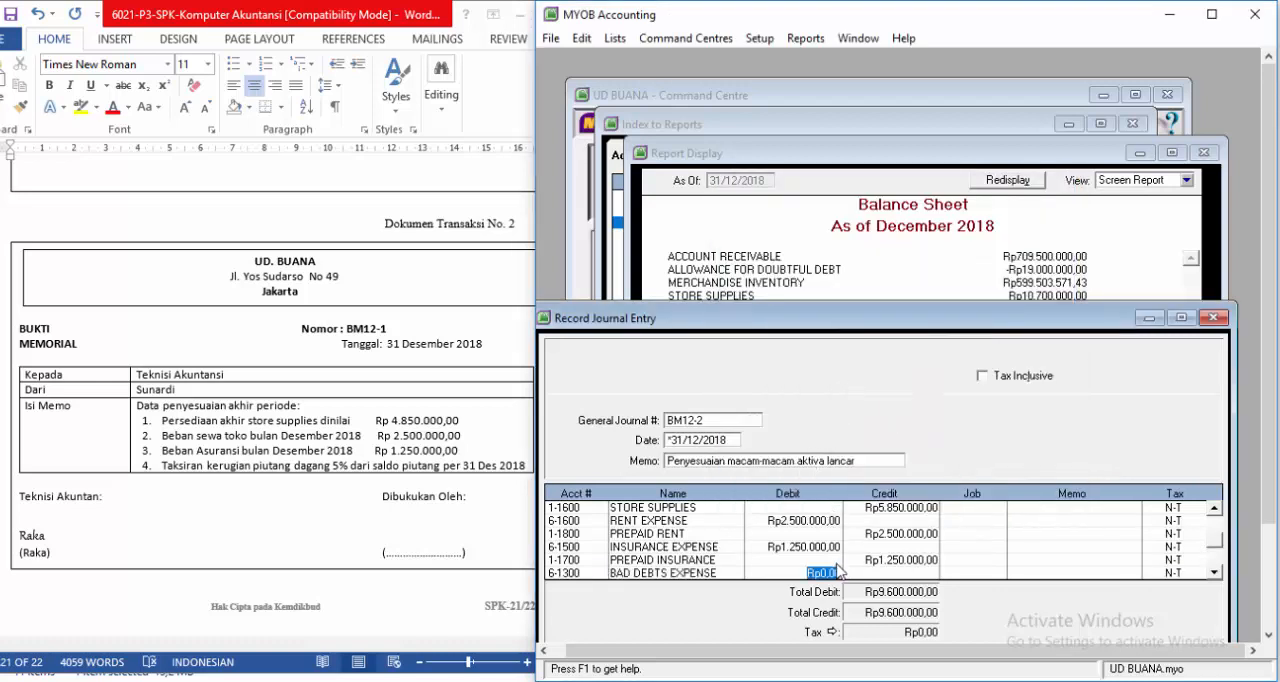
pyautogui.write('16475000')
pyautogui.press('Return')
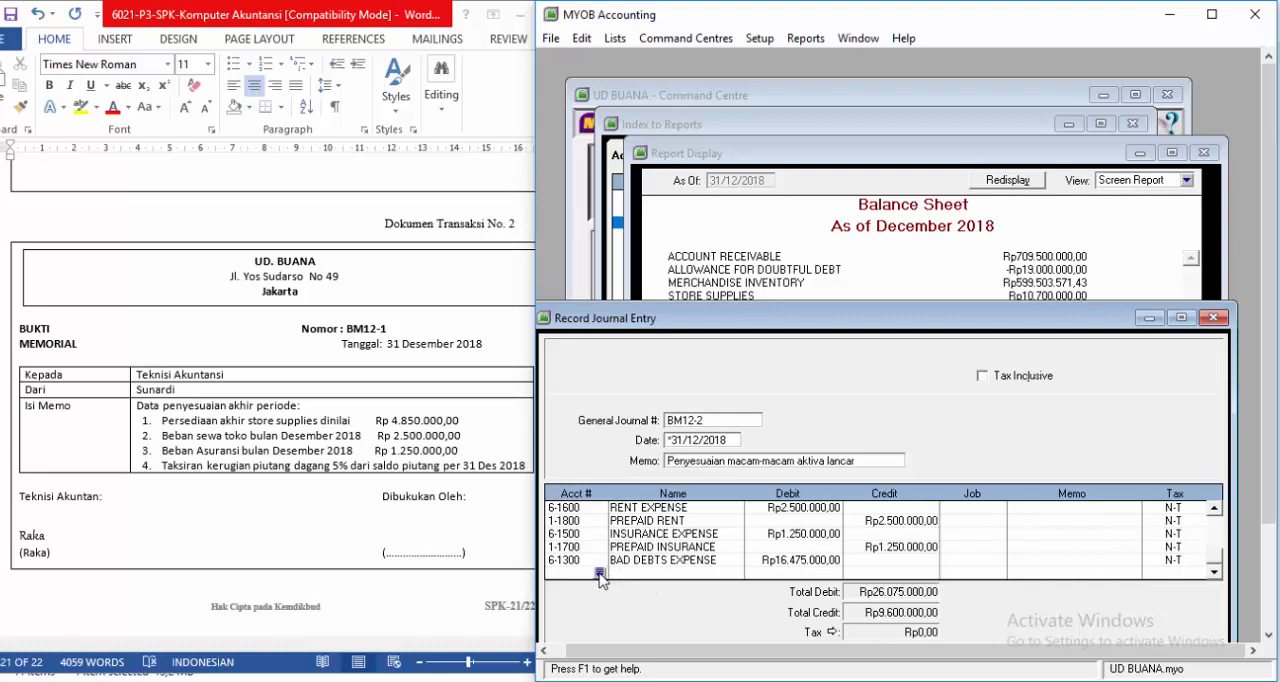
# Step: Add the allowance for doubtful debt account (1-1400) as the eighth line with a credit of Rp16.475.000,00
pyautogui.click(600, 575)
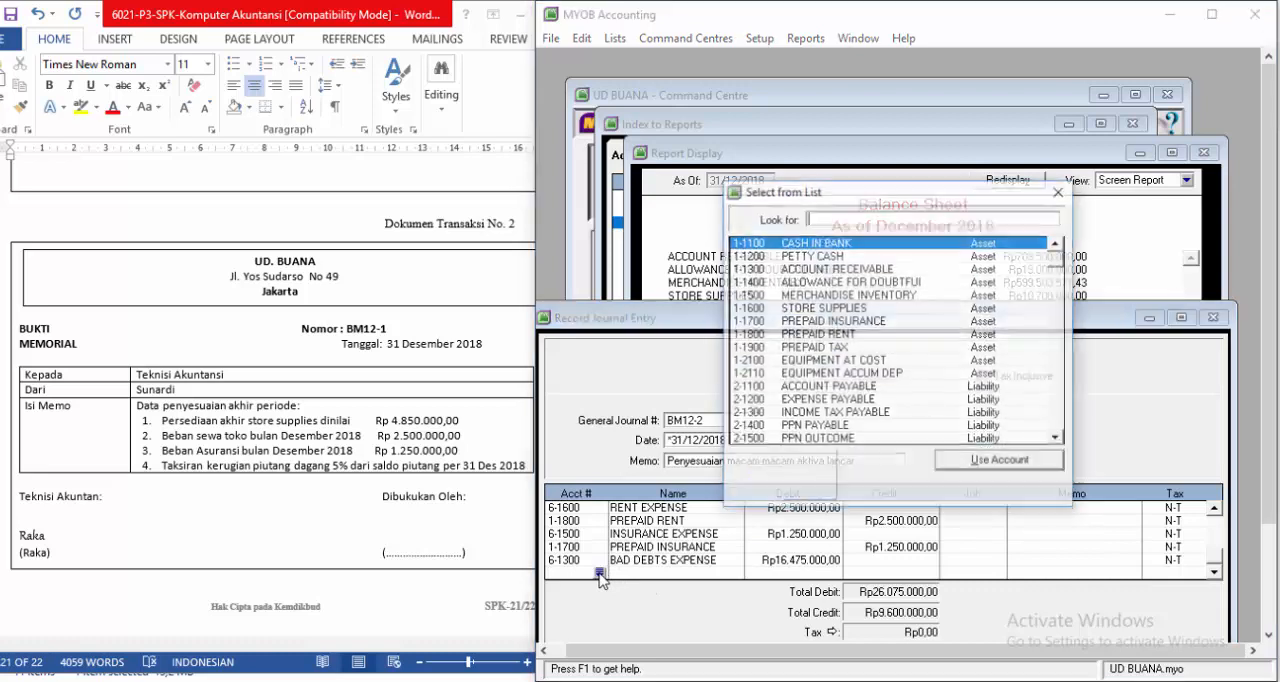
pyautogui.click(880, 283)
pyautogui.click(1000, 461)
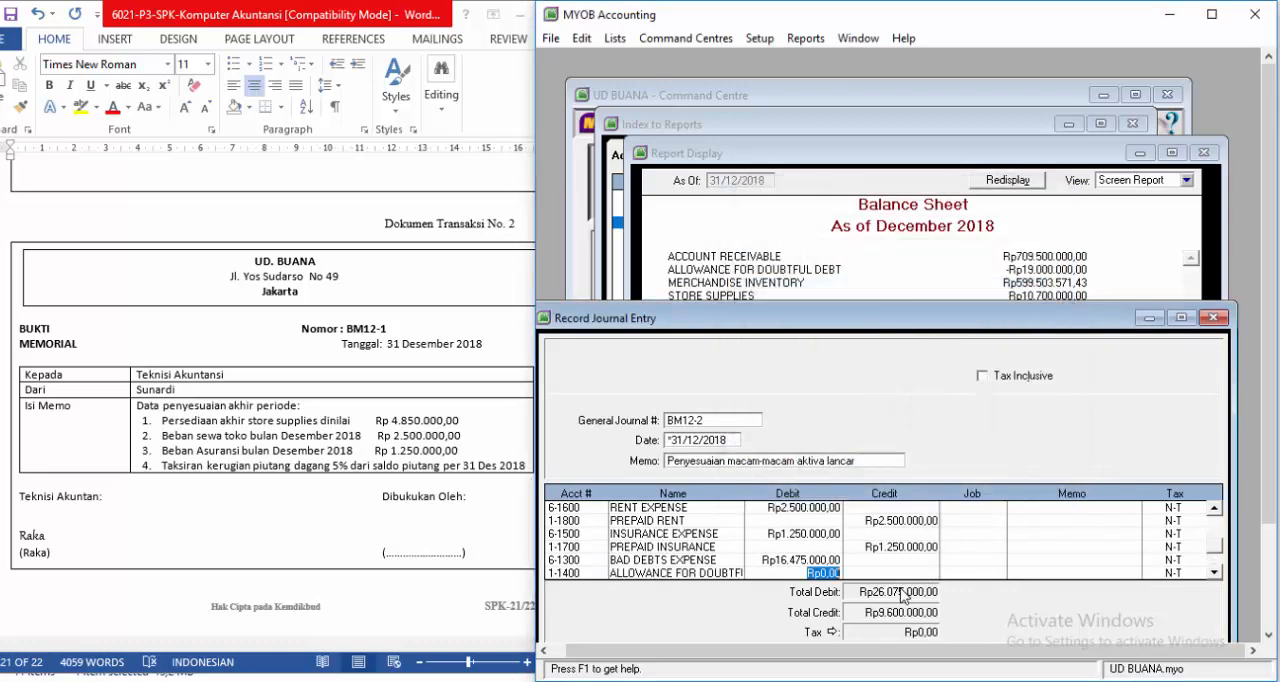
pyautogui.press('Tab')
pyautogui.press('Tab')
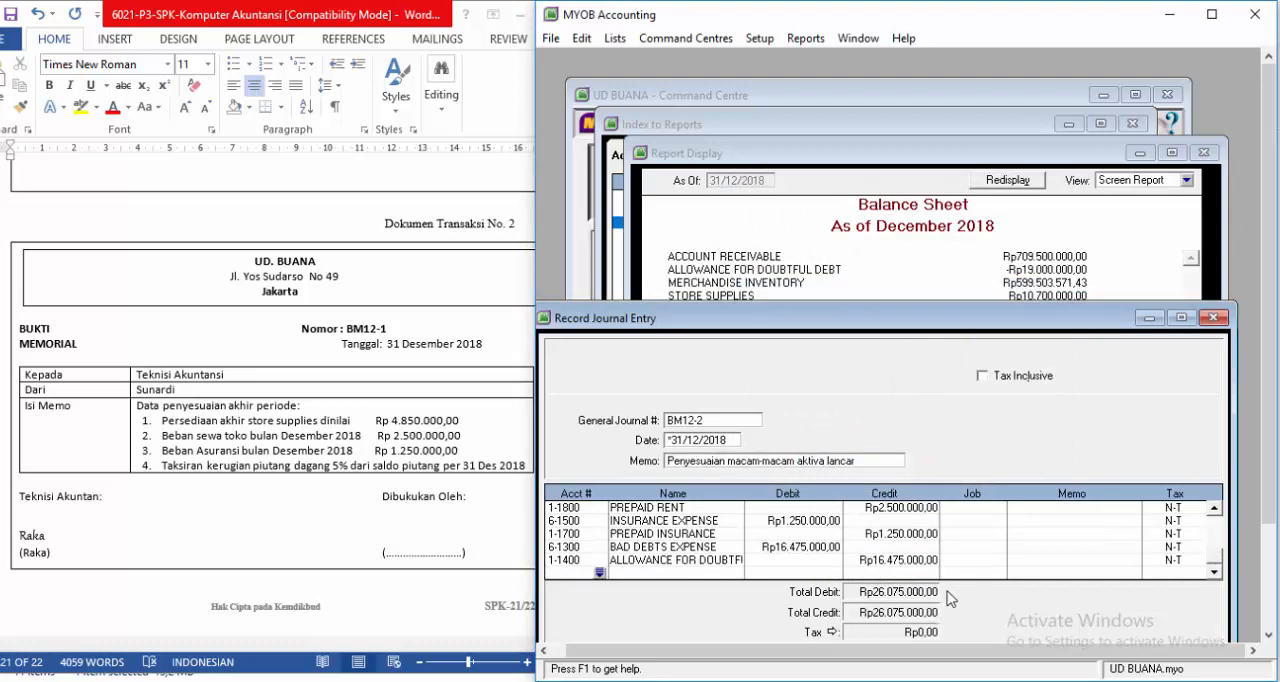
# Step: Check the recap of journal entry BM12-2, bring the whole entry window into view and record the entry
pyautogui.hotkey('ctrl', 'r')
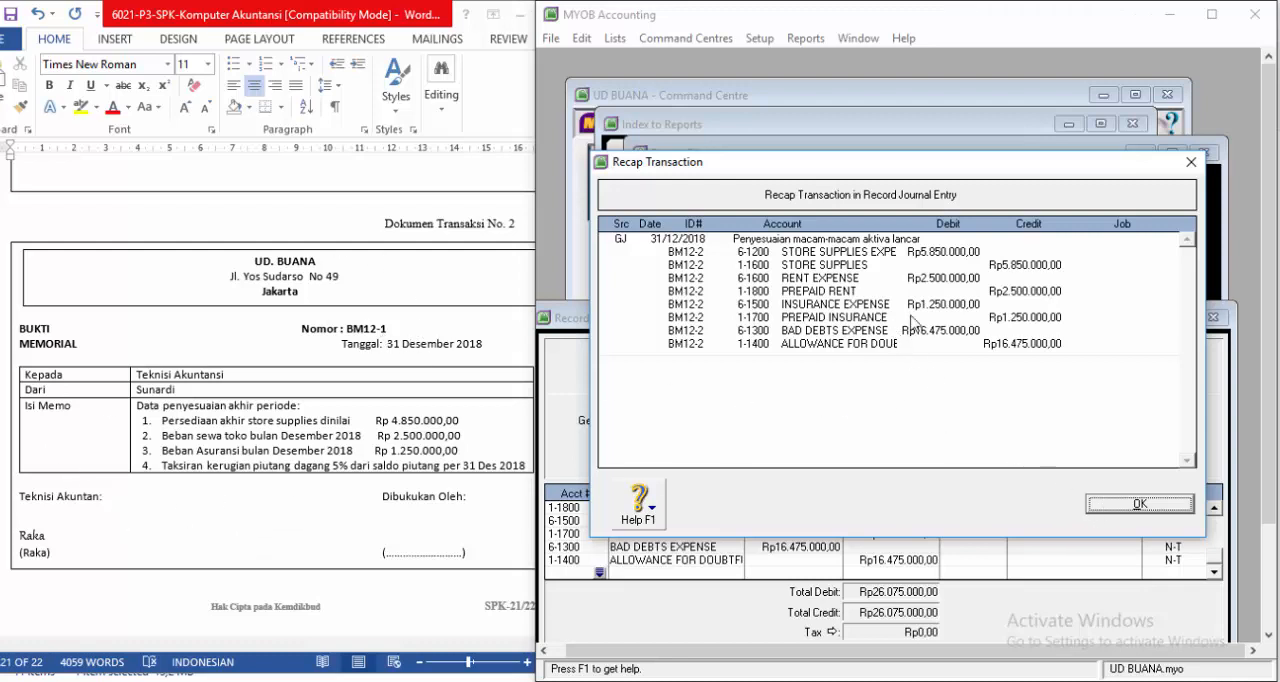
pyautogui.click(1117, 504)
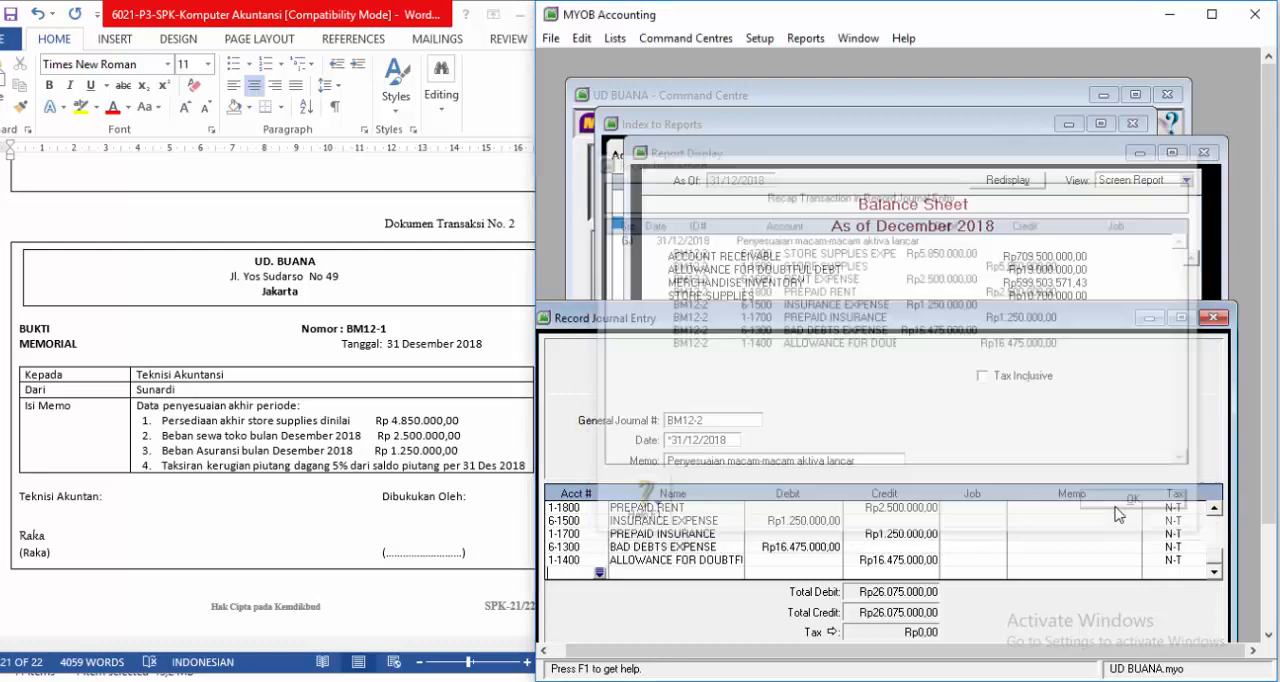
pyautogui.moveTo(965, 320); pyautogui.dragTo(983, 166)
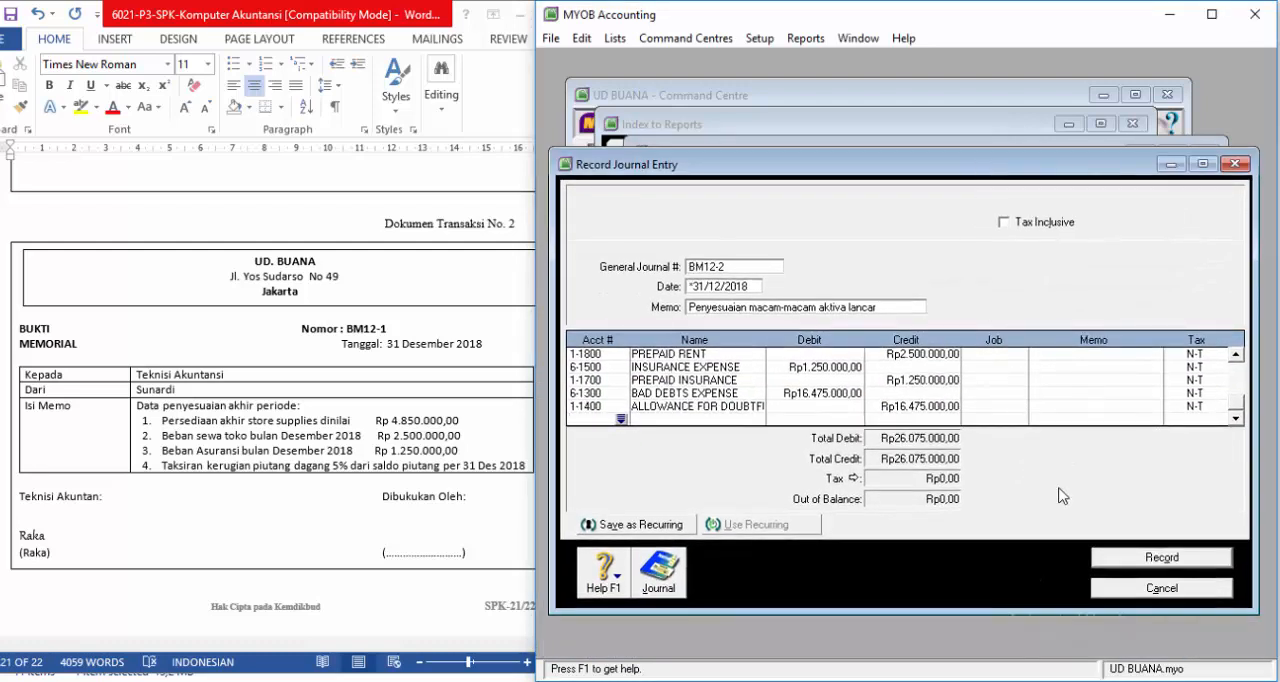
pyautogui.click(1117, 566)
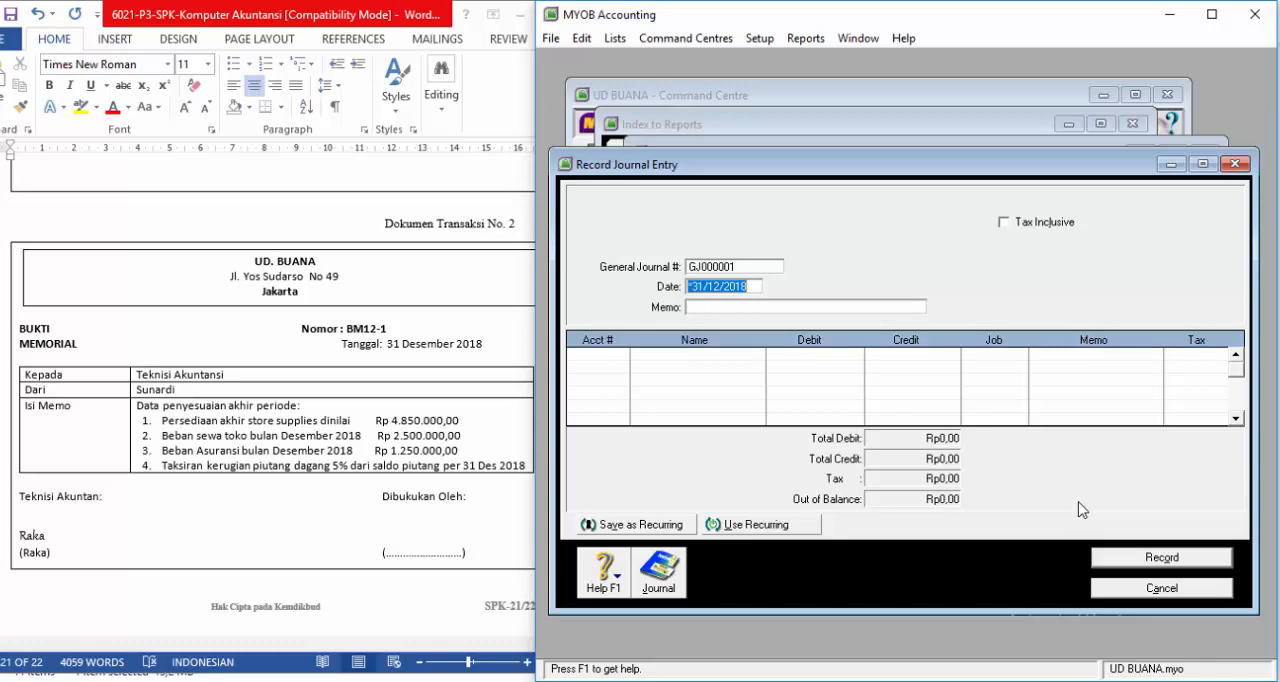
# Step: Switch to the Word document and change the number of the depreciation, salary and utilities voucher to BM12-3
pyautogui.click(374, 357)
pyautogui.scroll(-8, 374, 357)
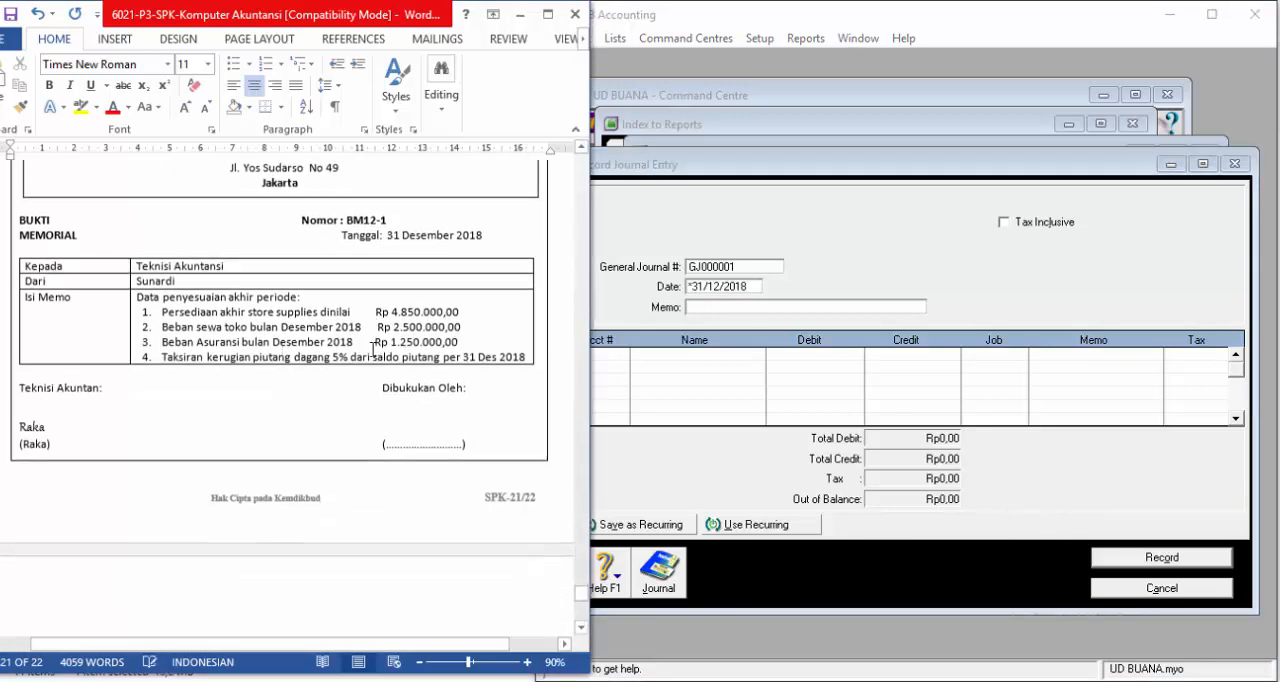
pyautogui.scroll(-1, 358, 353)
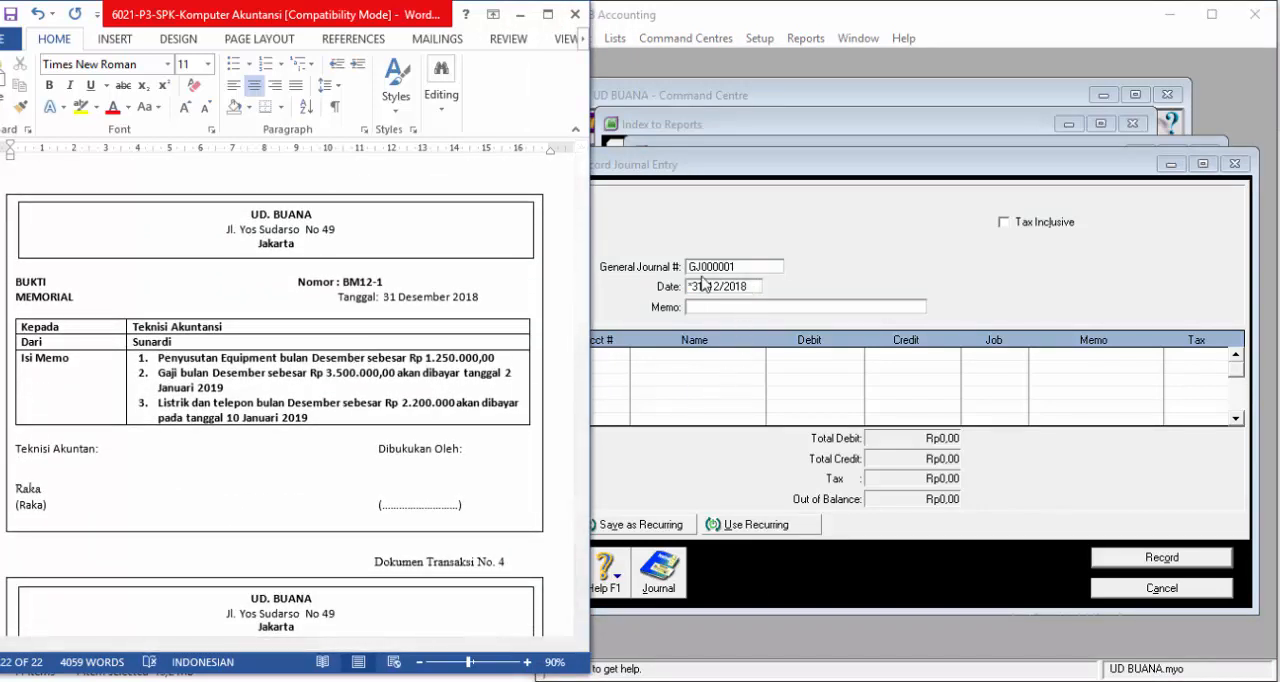
pyautogui.click(395, 282)
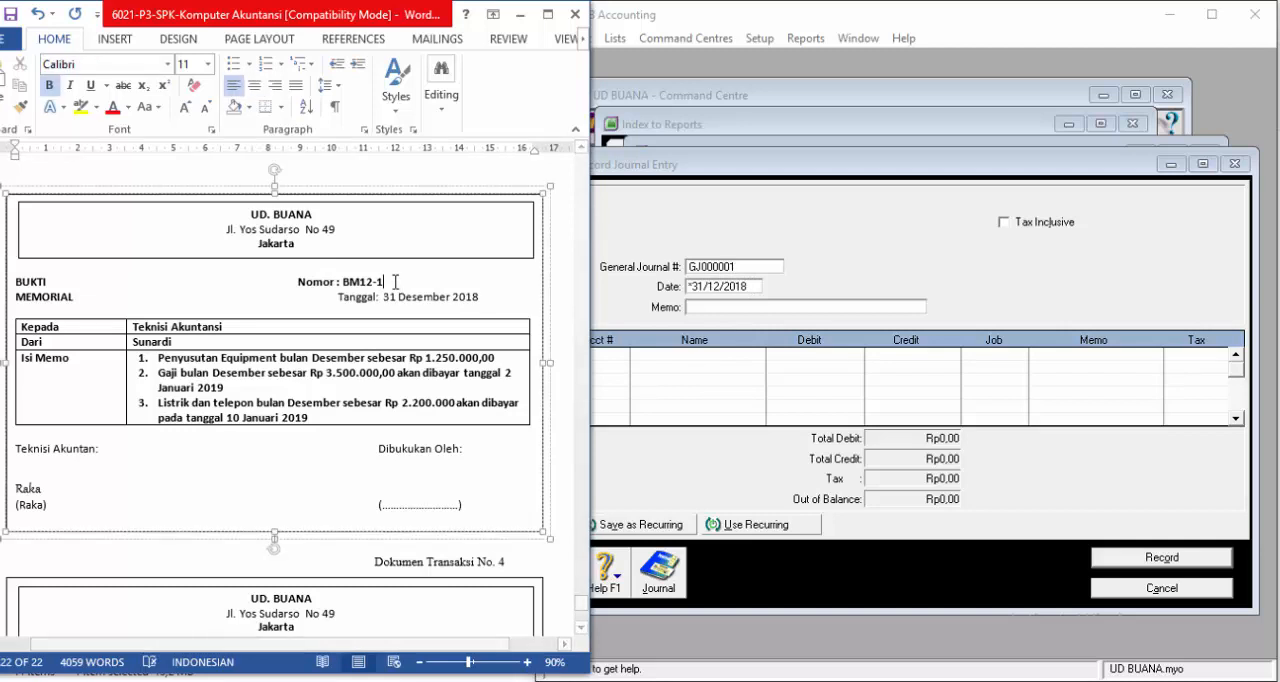
pyautogui.press('BackSpace')
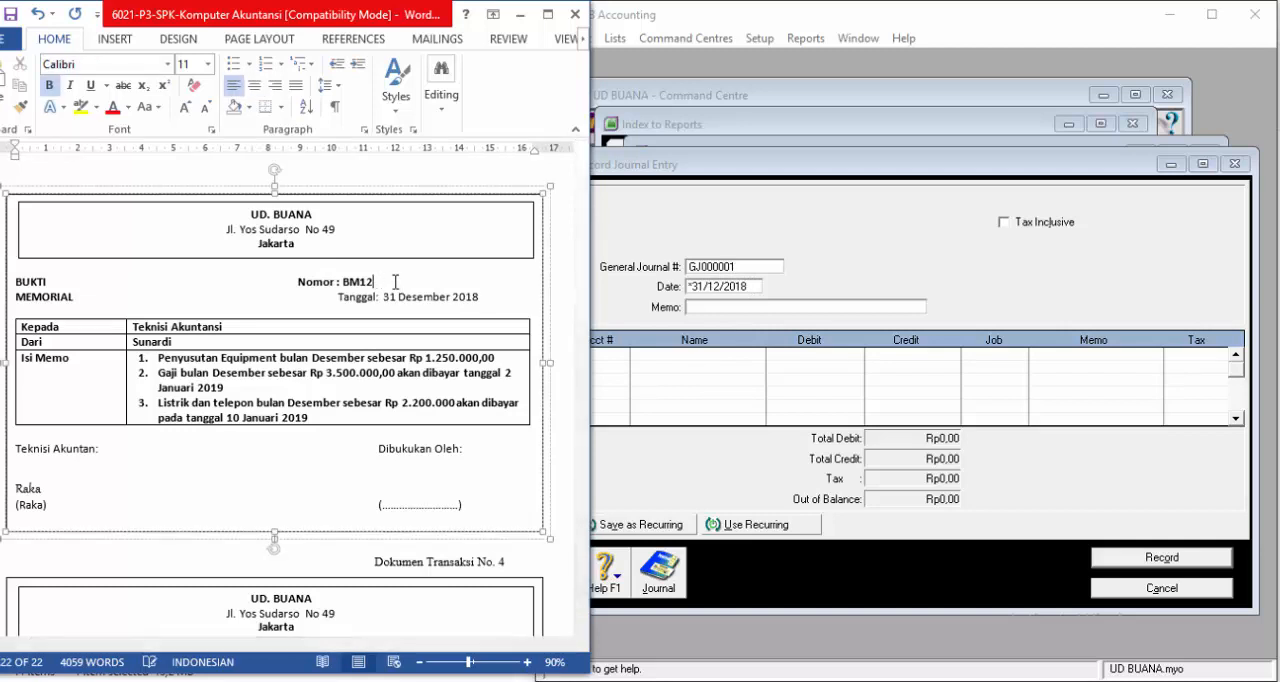
pyautogui.write('-3')
# Step: Return to MYOB and number the new journal entry BM12-3 with the memo "Penyesuaian penyusutan, gaji, listrik dan telpon"
pyautogui.click(725, 266)
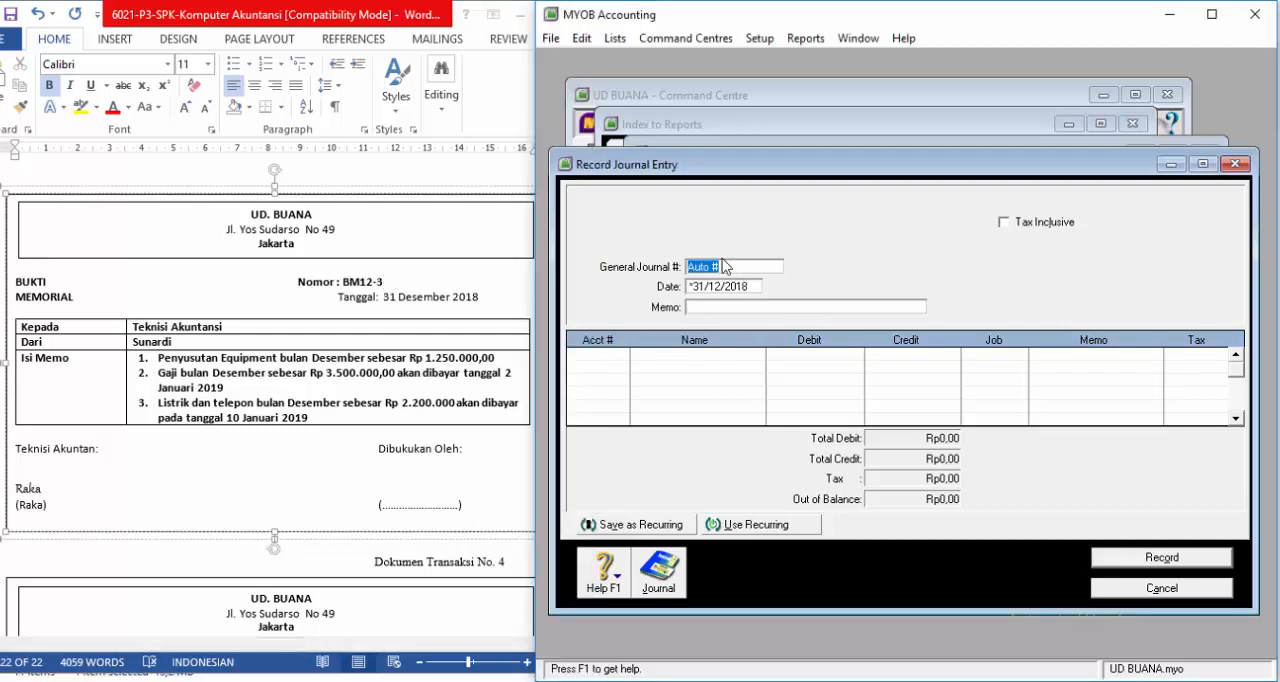
pyautogui.write('BM12-3')
pyautogui.press('Tab')
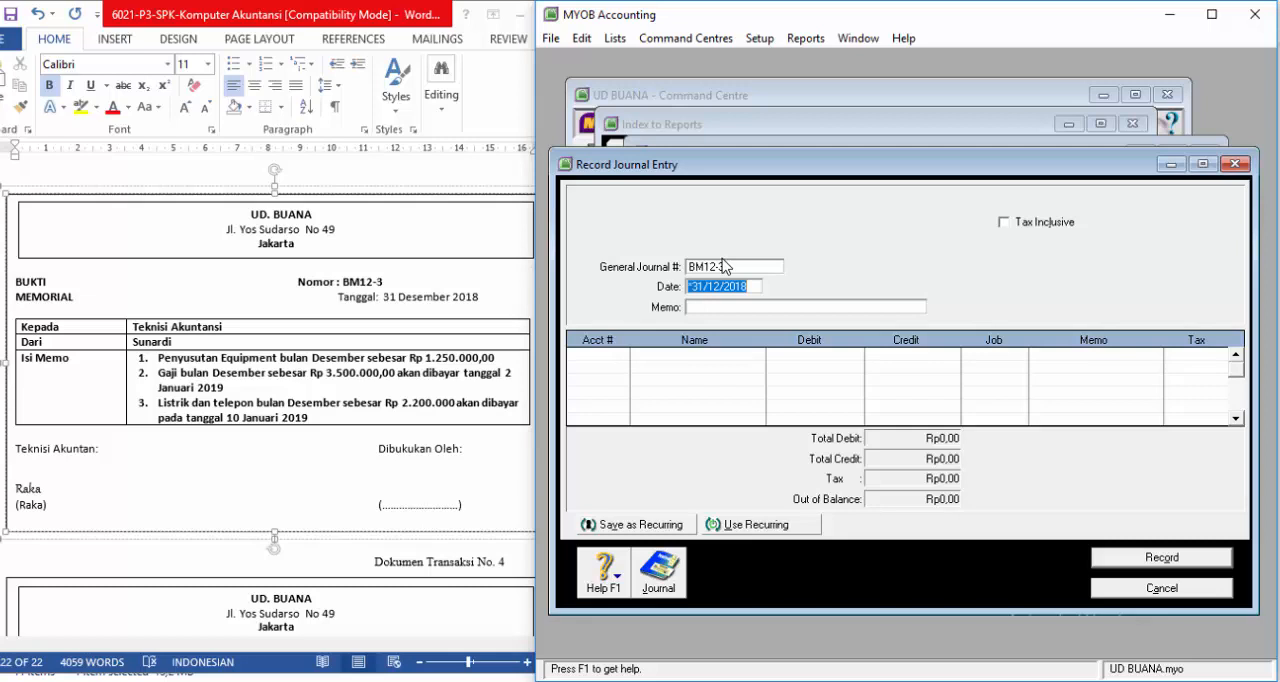
pyautogui.press('Tab')
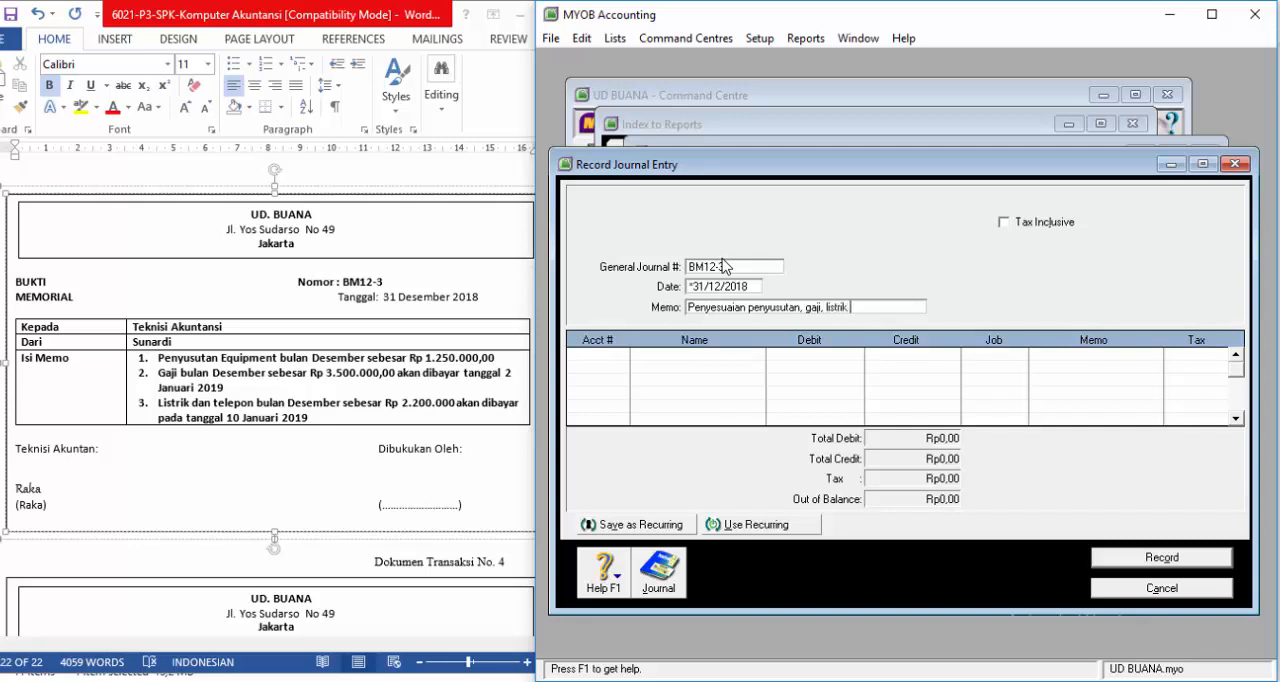
pyautogui.write('dan telpon')
# Step: Add DEPRECIATION EXPENSE (6-1400) as the first line of BM12-3 with a debit of Rp1.250.000,00
pyautogui.click(609, 357)
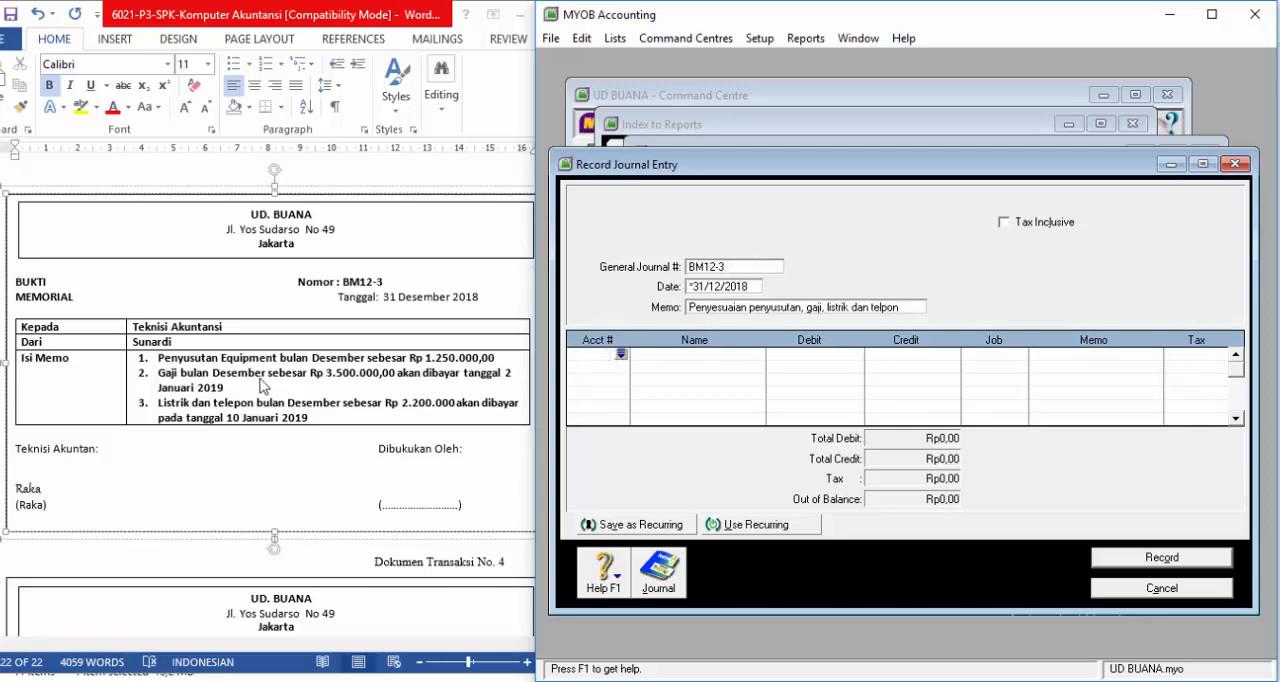
pyautogui.click(621, 355)
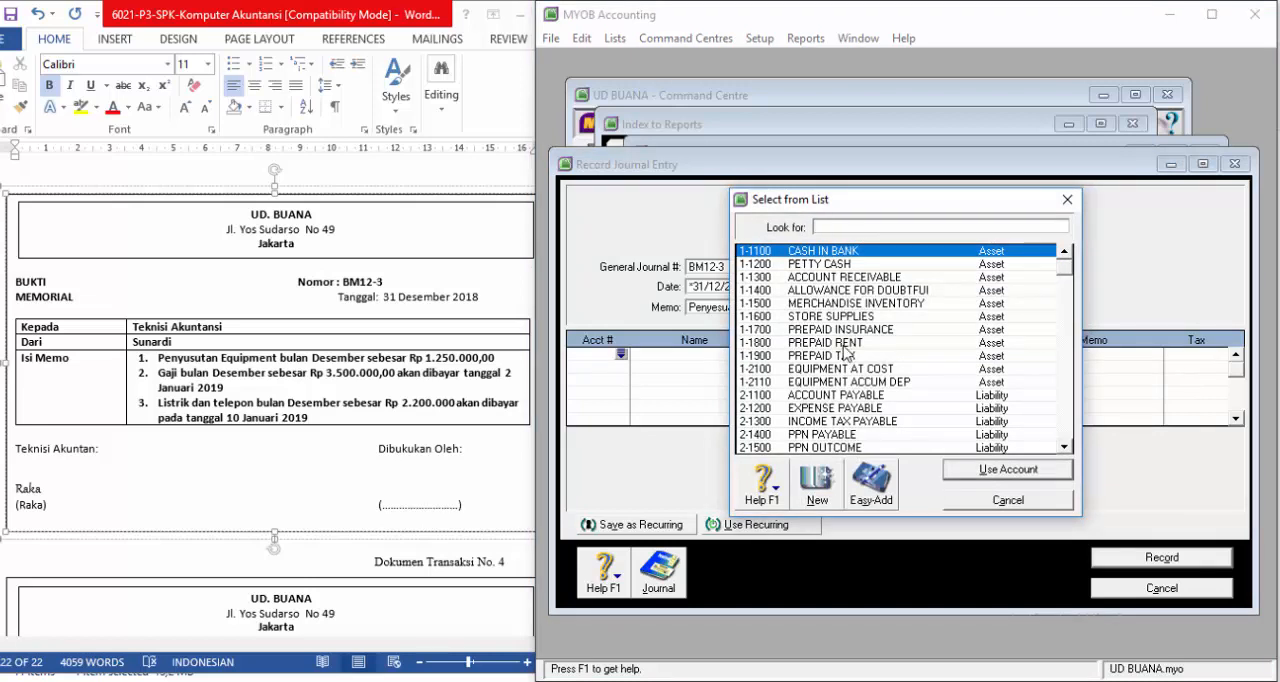
pyautogui.scroll(-8, 845, 352)
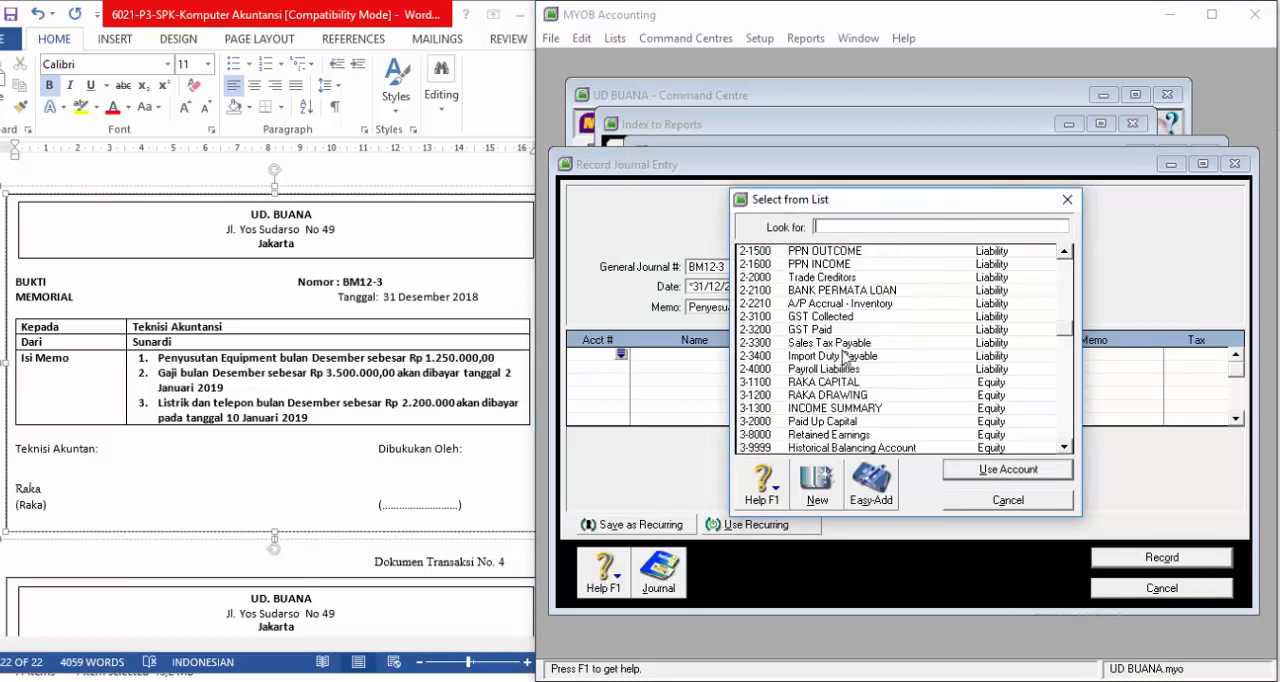
pyautogui.scroll(-3, 845, 352)
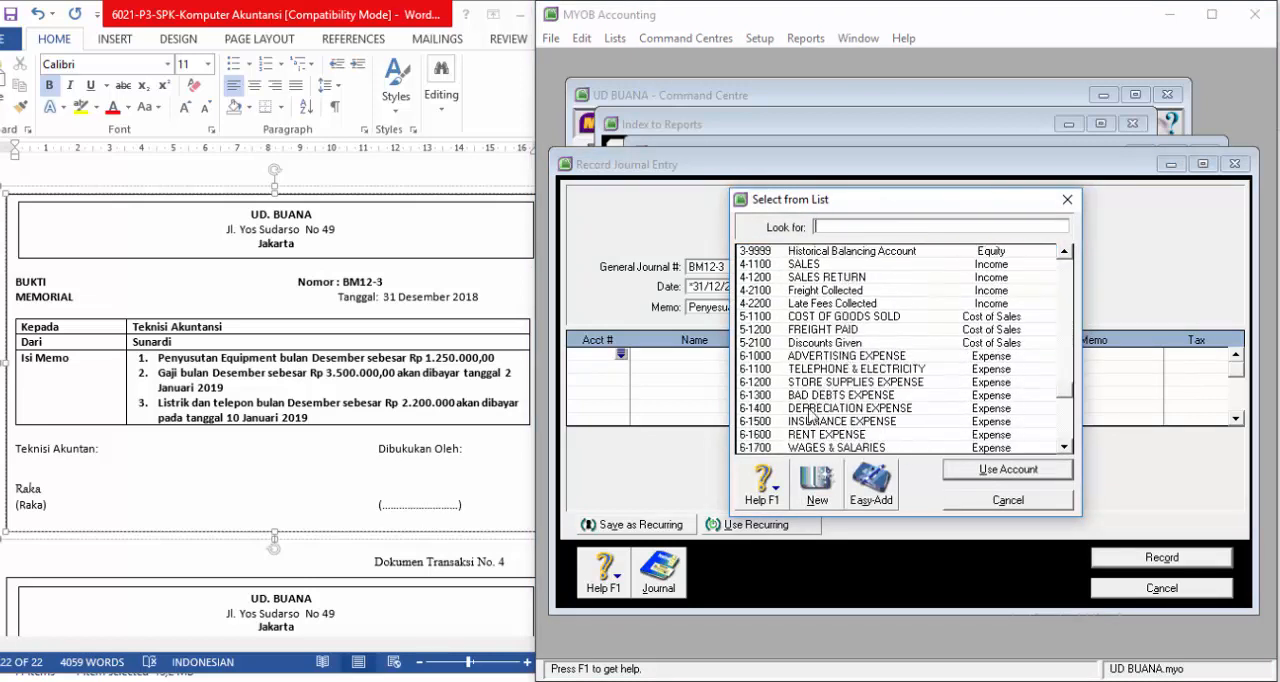
pyautogui.click(797, 409)
pyautogui.click(966, 475)
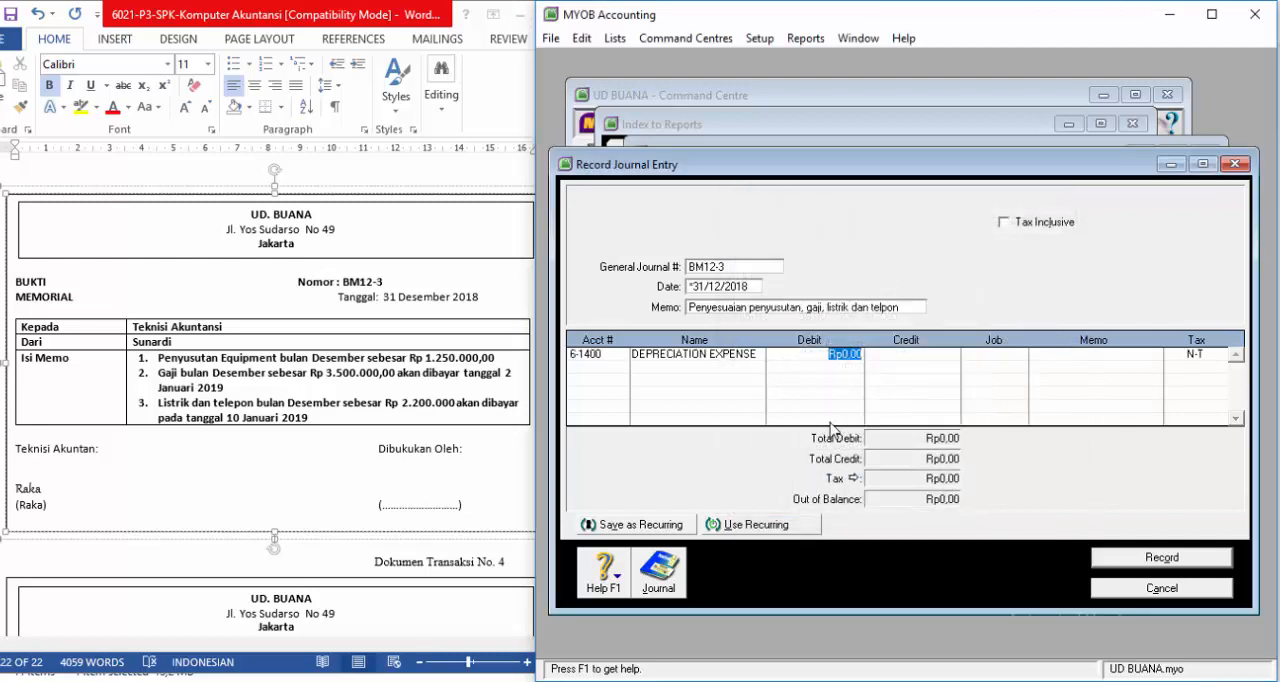
pyautogui.write('1.2')
pyautogui.write('50.000')
pyautogui.press('Return')
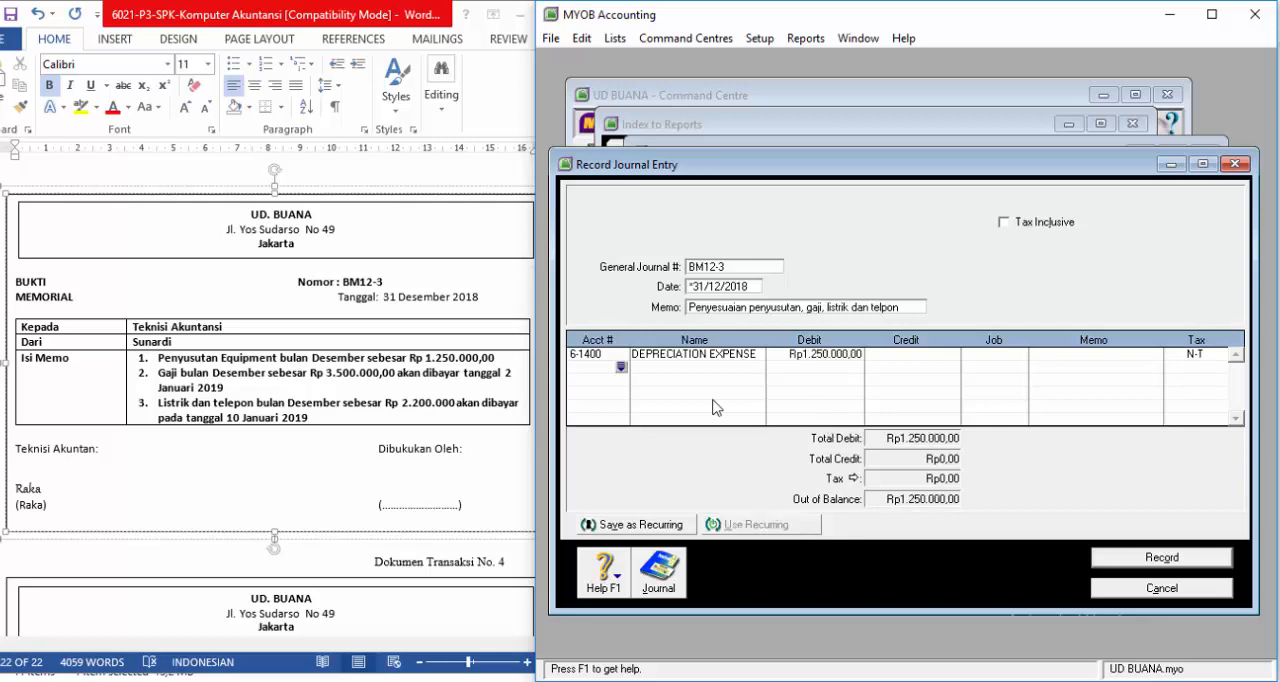
# Step: Add EQUIPMENT ACCUM DEP (1-2110) as the second line with a credit of Rp1.250.000,00
pyautogui.click(621, 367)
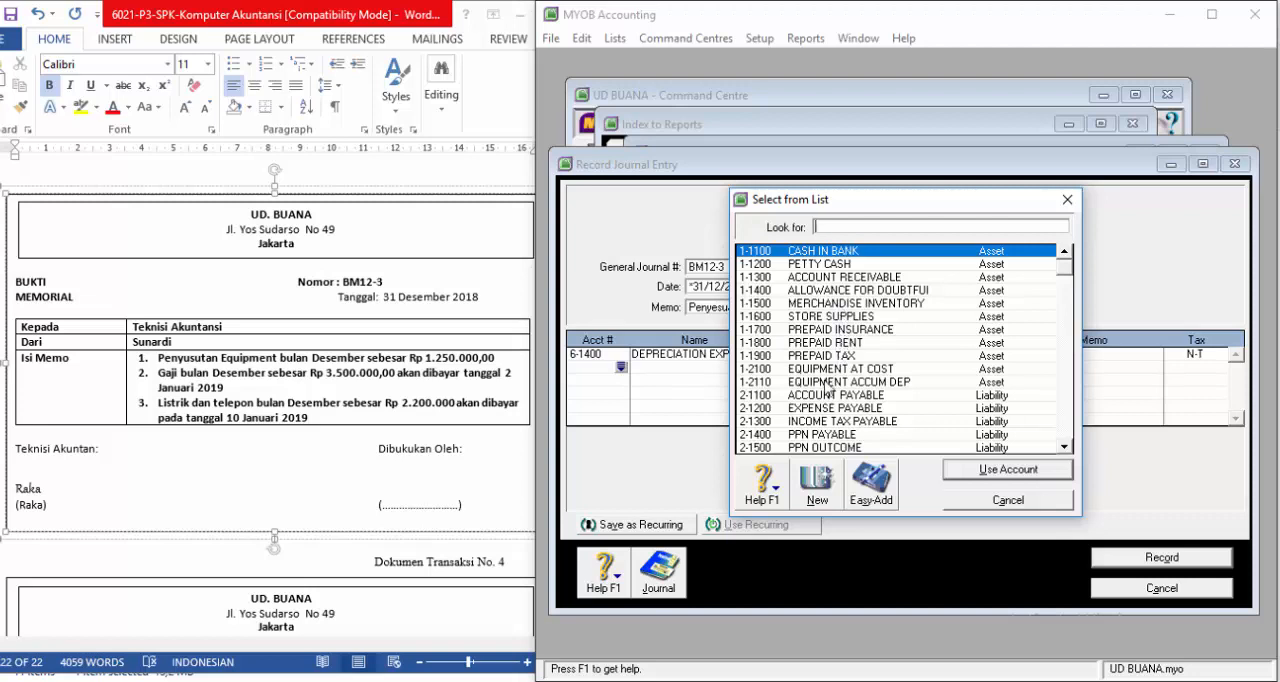
pyautogui.click(814, 386)
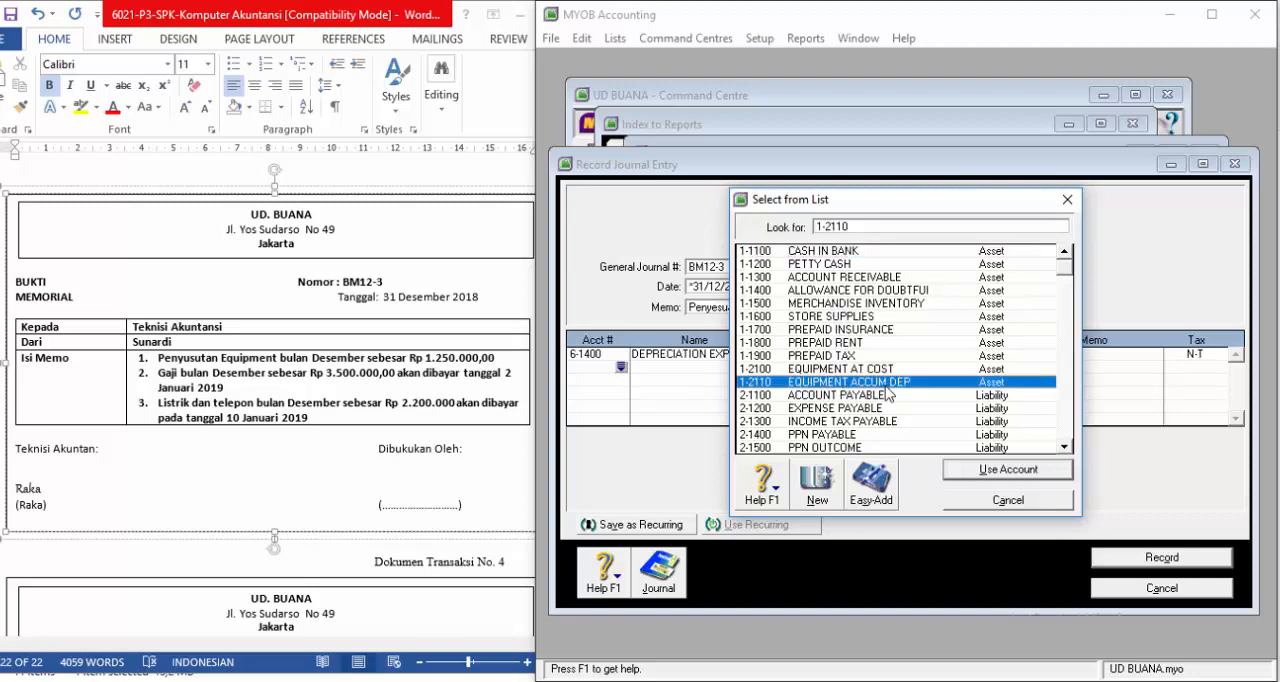
pyautogui.click(985, 471)
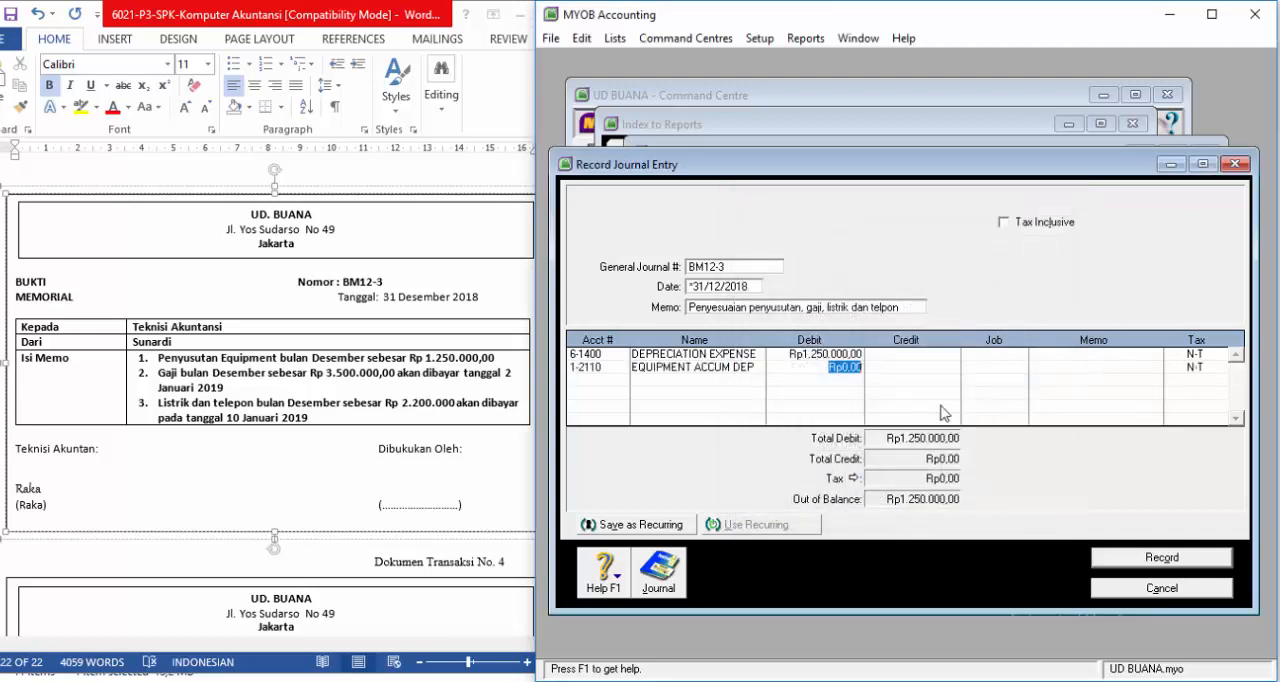
pyautogui.click(930, 367)
pyautogui.press('Return')
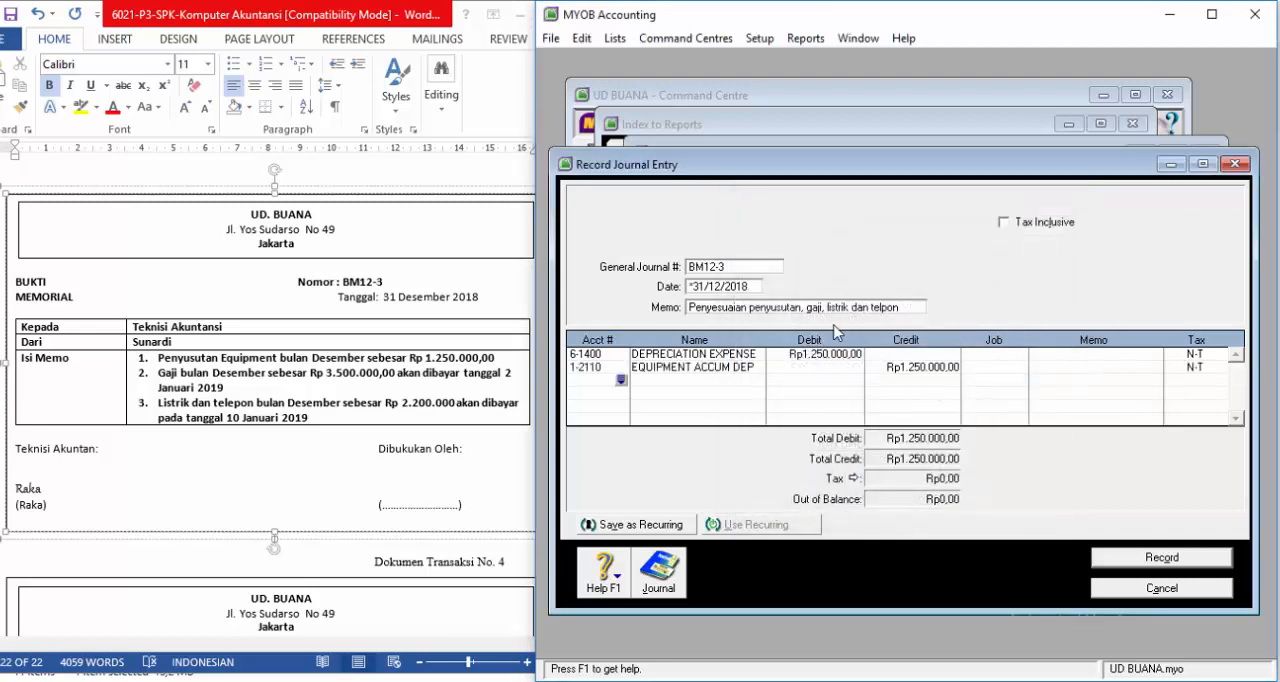
# Step: Add WAGES & SALARIES (6-1700) as the third line with a debit of Rp3.500.000,00
pyautogui.click(621, 381)
pyautogui.scroll(-8, 838, 372)
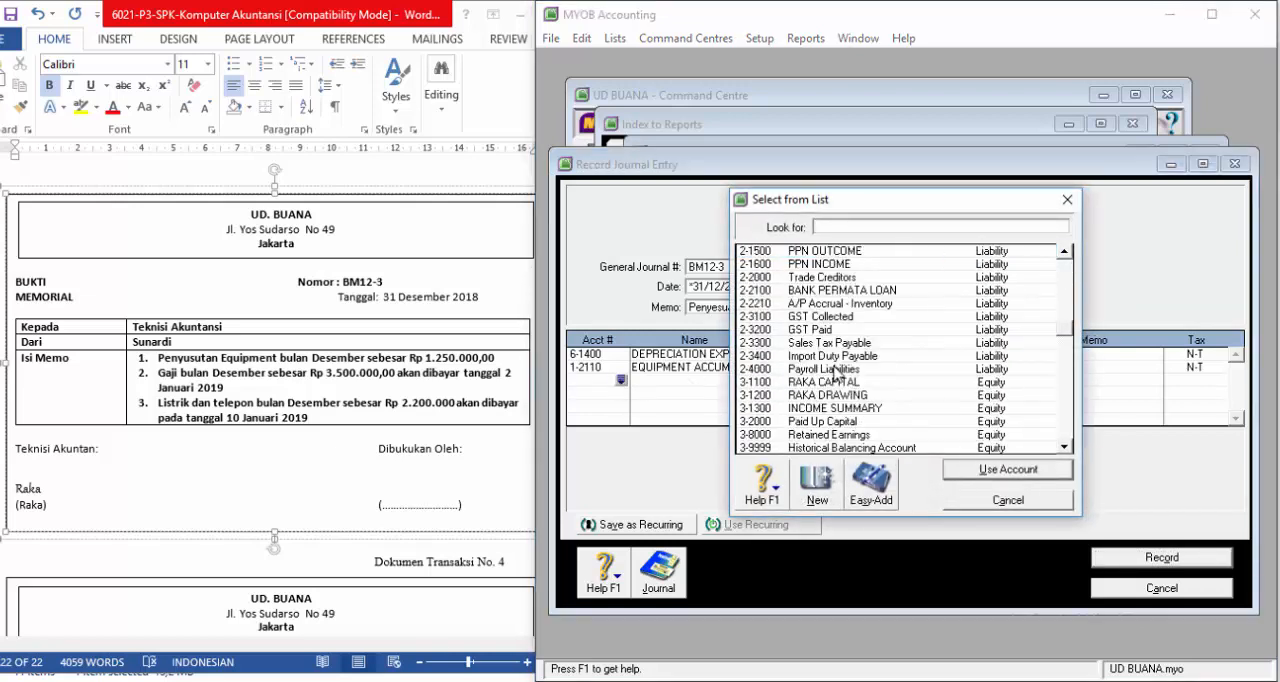
pyautogui.scroll(-10, 838, 372)
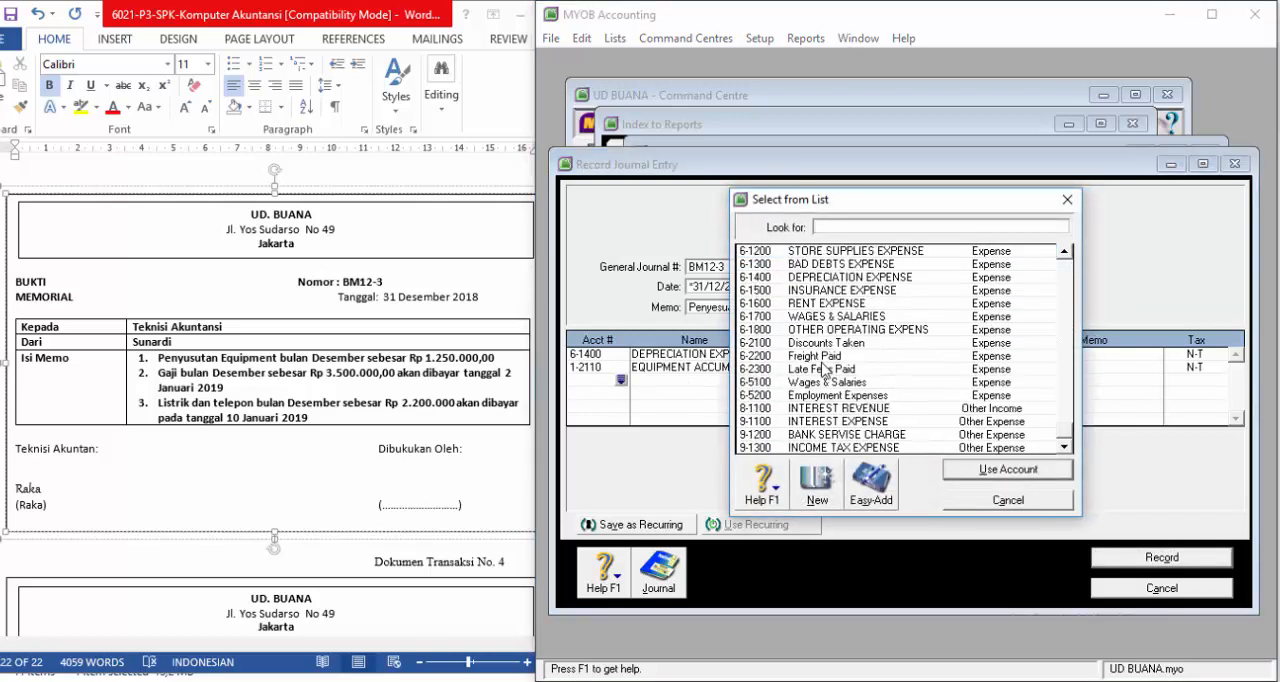
pyautogui.scroll(2, 823, 370)
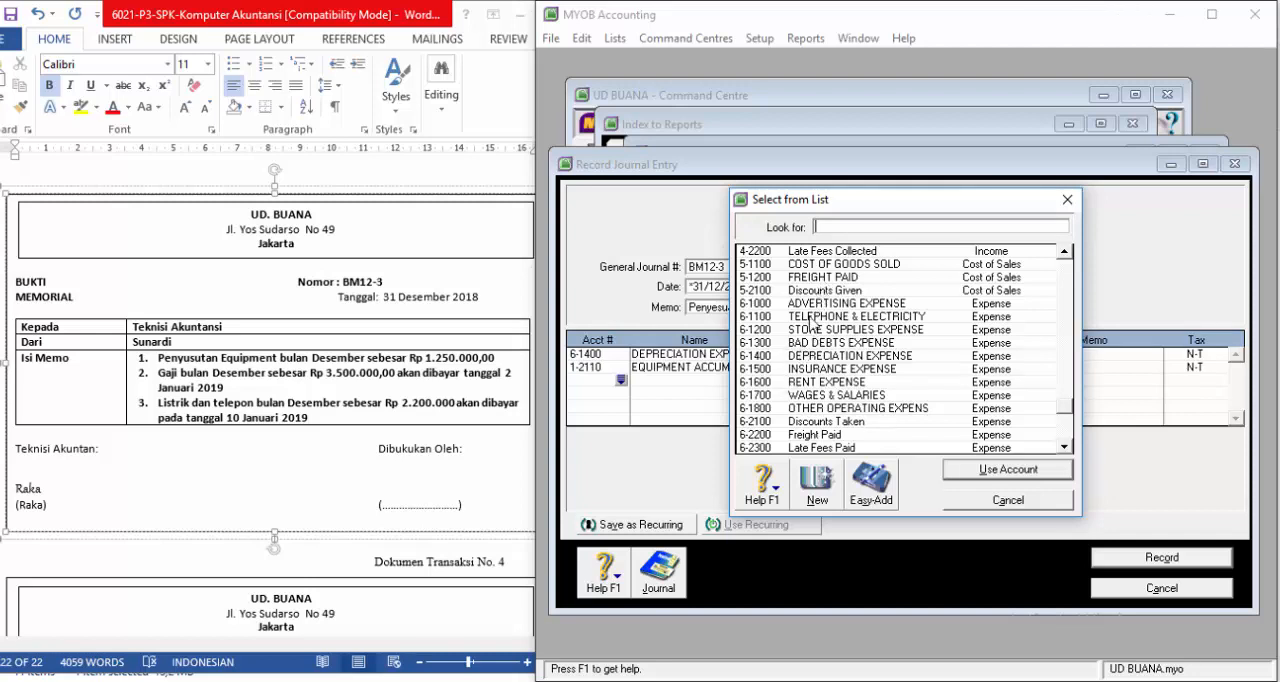
pyautogui.click(800, 385)
pyautogui.click(797, 396)
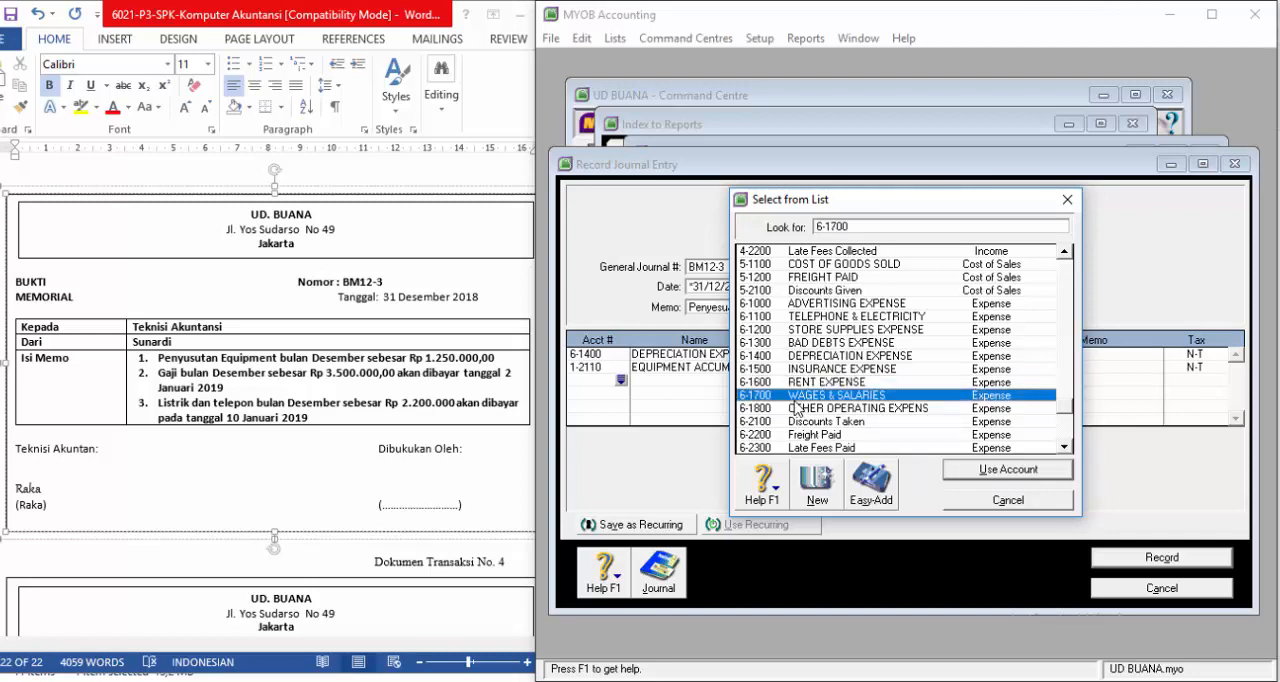
pyautogui.click(964, 476)
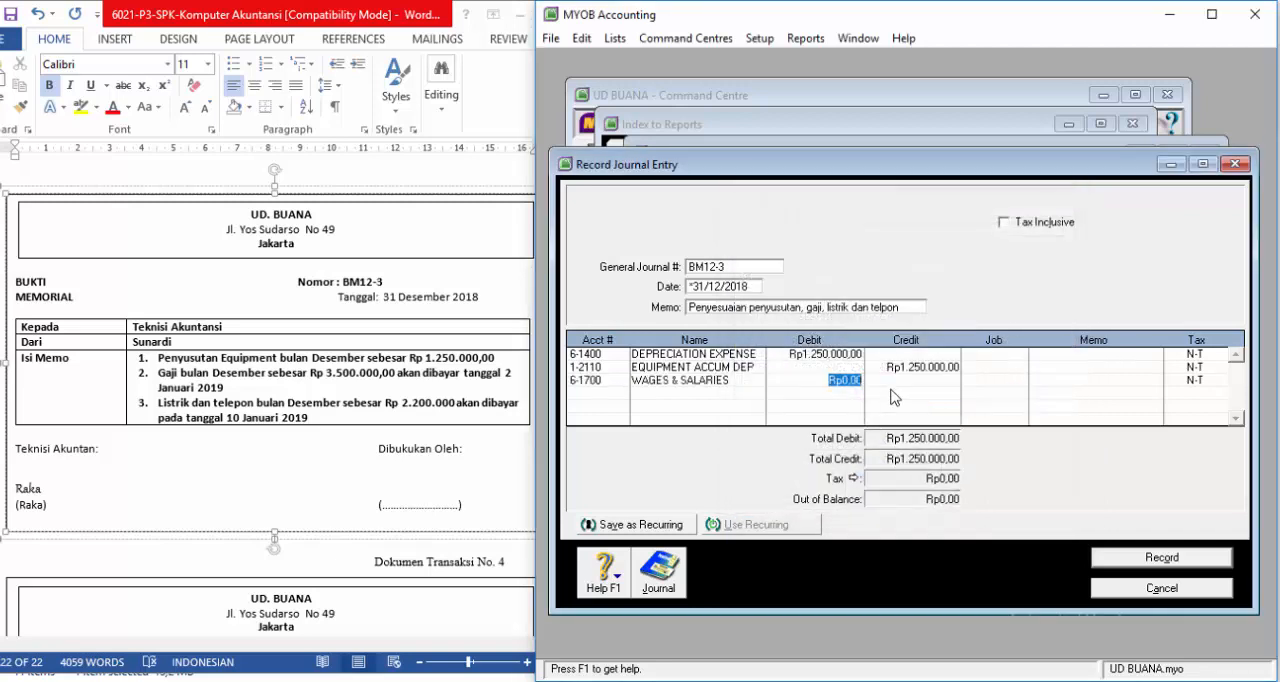
pyautogui.write('3.500.00')
pyautogui.press('Tab')
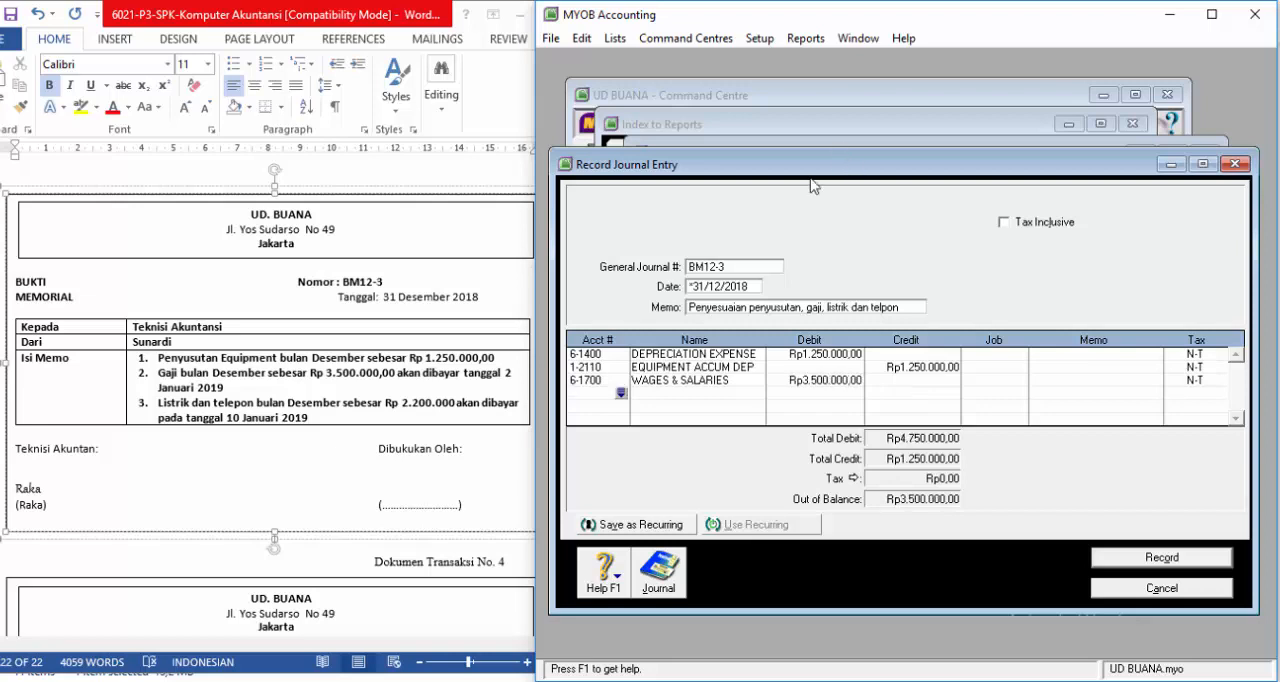
# Step: Add EXPENSE PAYABLE (2-1200) as the fourth line with a credit of Rp3.500.000,00
pyautogui.click(620, 392)
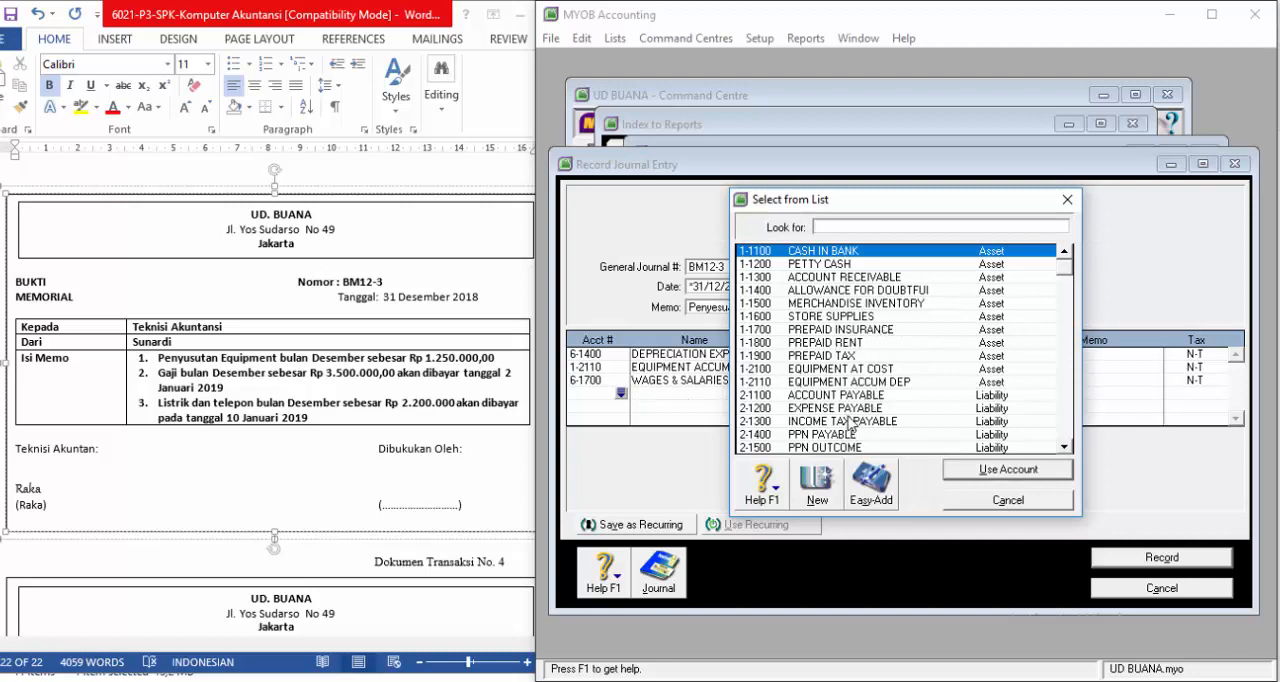
pyautogui.write('2-1200')
pyautogui.click(969, 470)
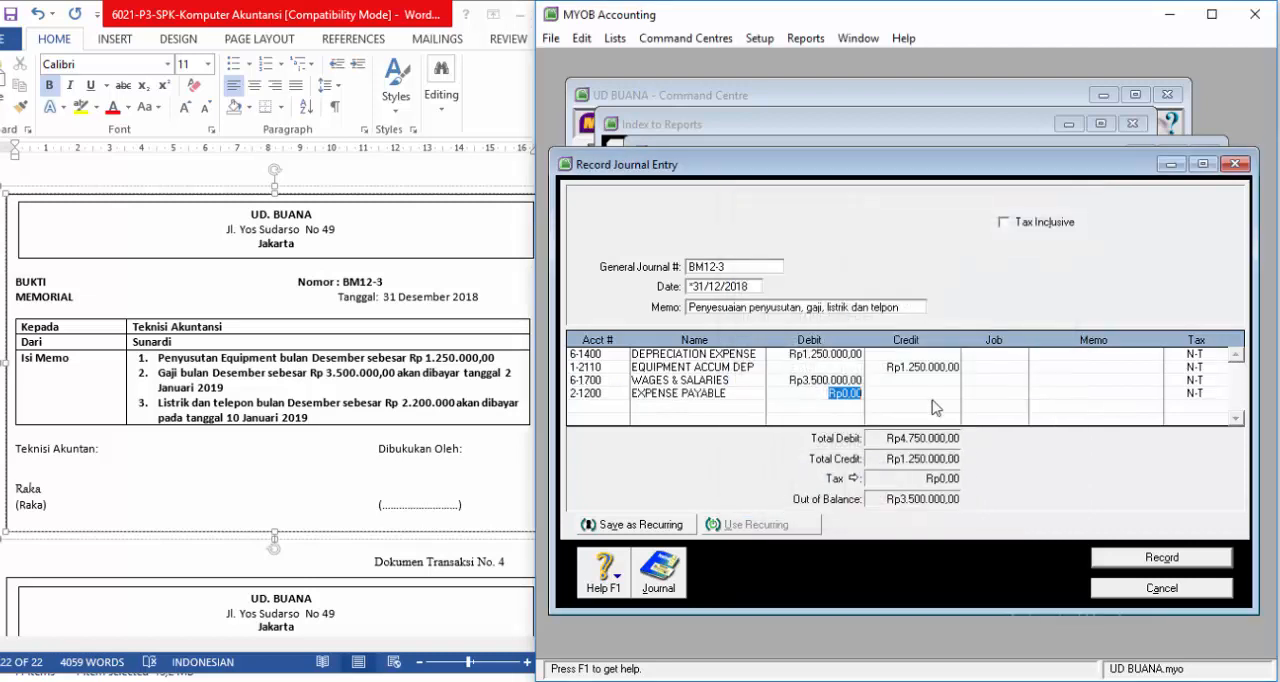
pyautogui.press('Tab')
pyautogui.press('Tab')
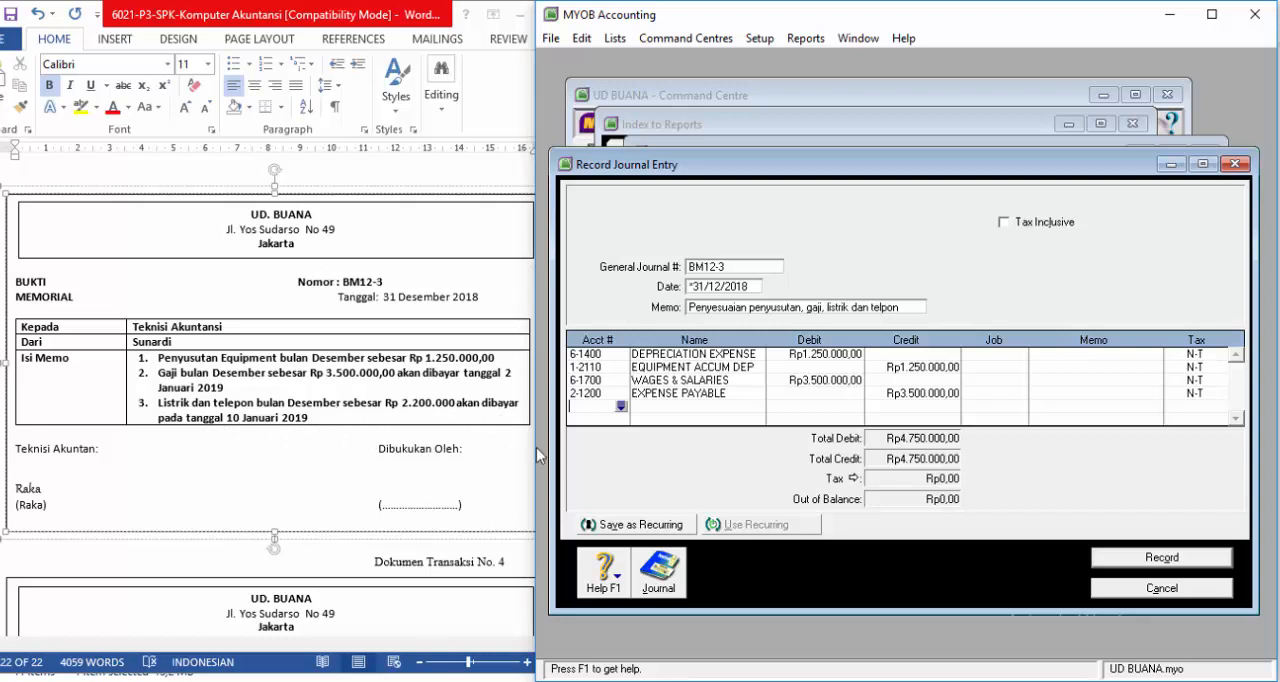
# Step: Add TELEPHONE & ELECTRICITY (6-1100) as the fifth line with a debit of Rp2.200.000,00
pyautogui.click(621, 408)
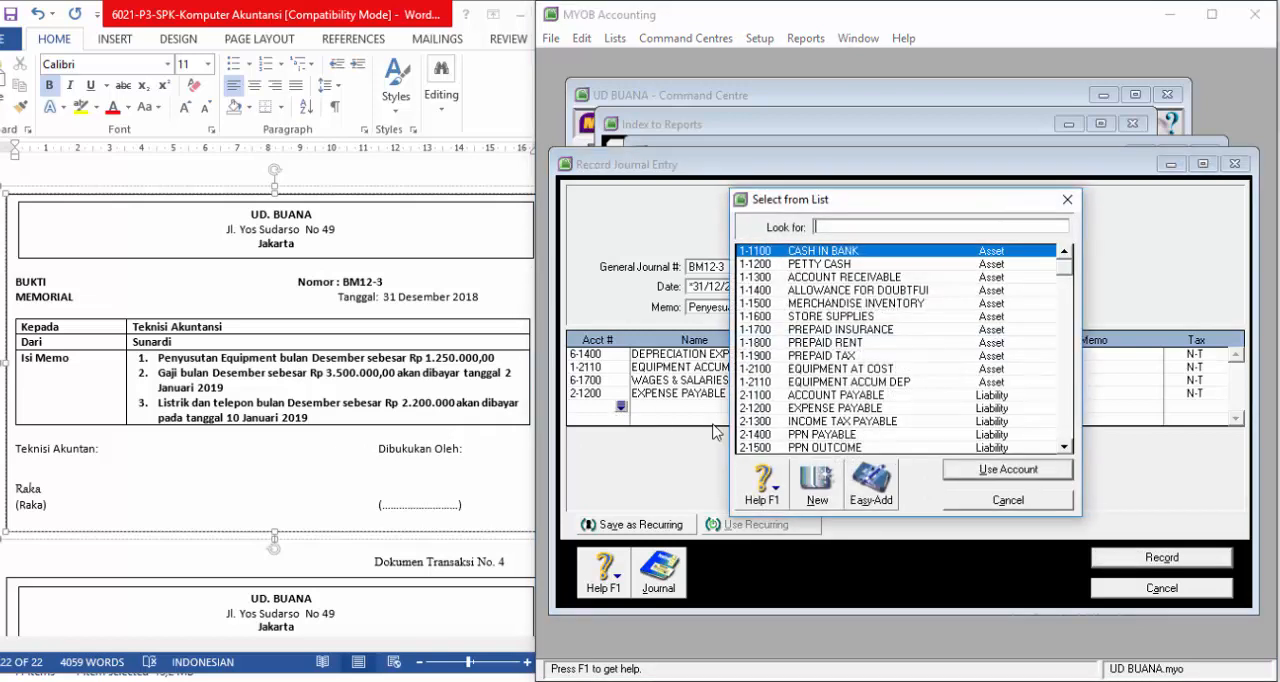
pyautogui.scroll(-10, 895, 400)
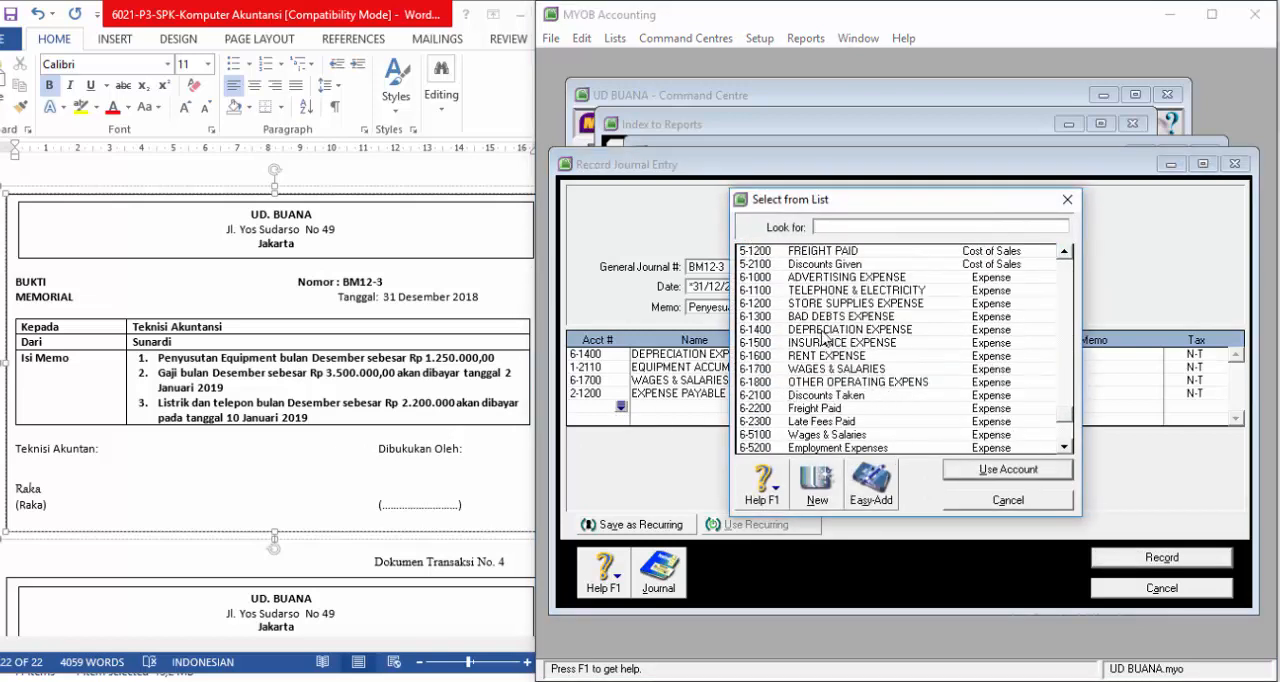
pyautogui.click(846, 290)
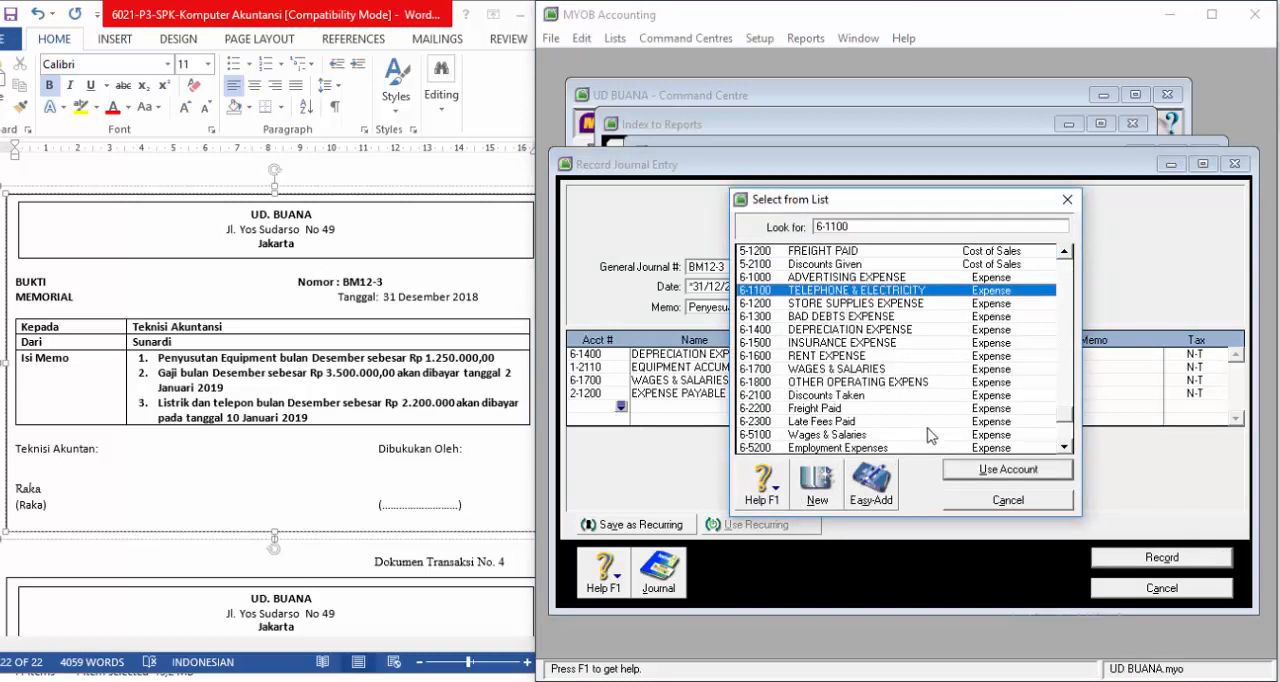
pyautogui.click(985, 470)
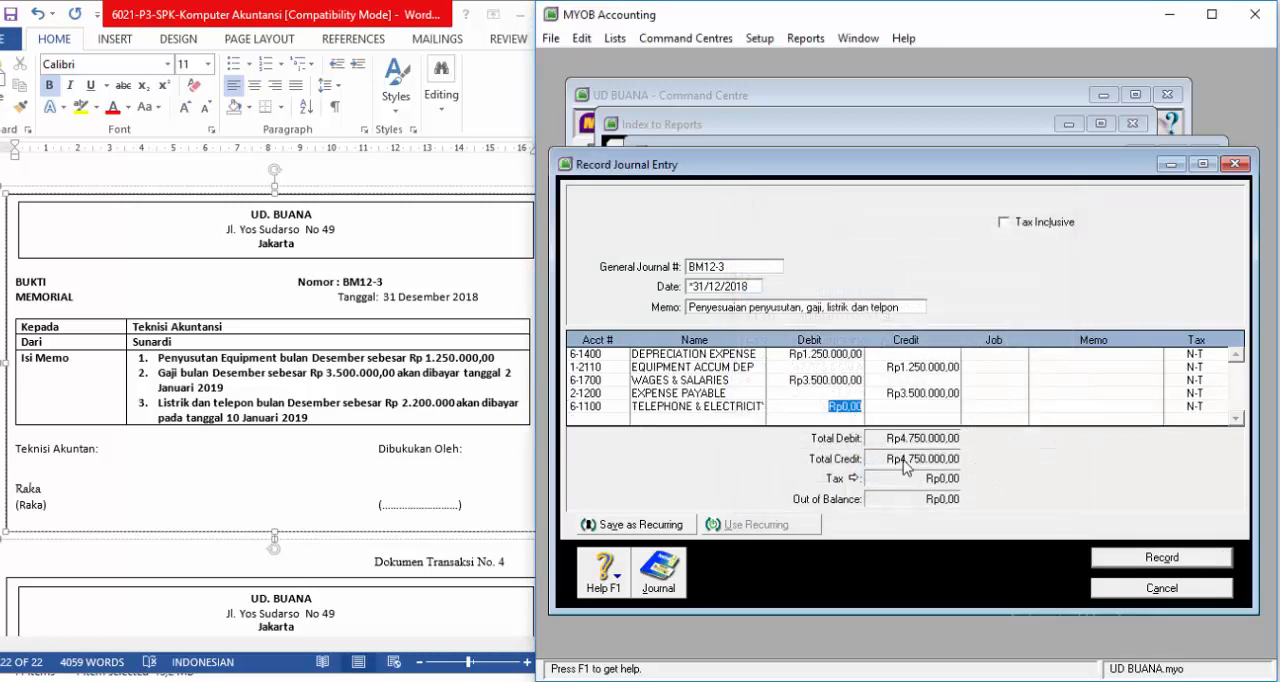
pyautogui.write('2200.00')
pyautogui.press('Tab')
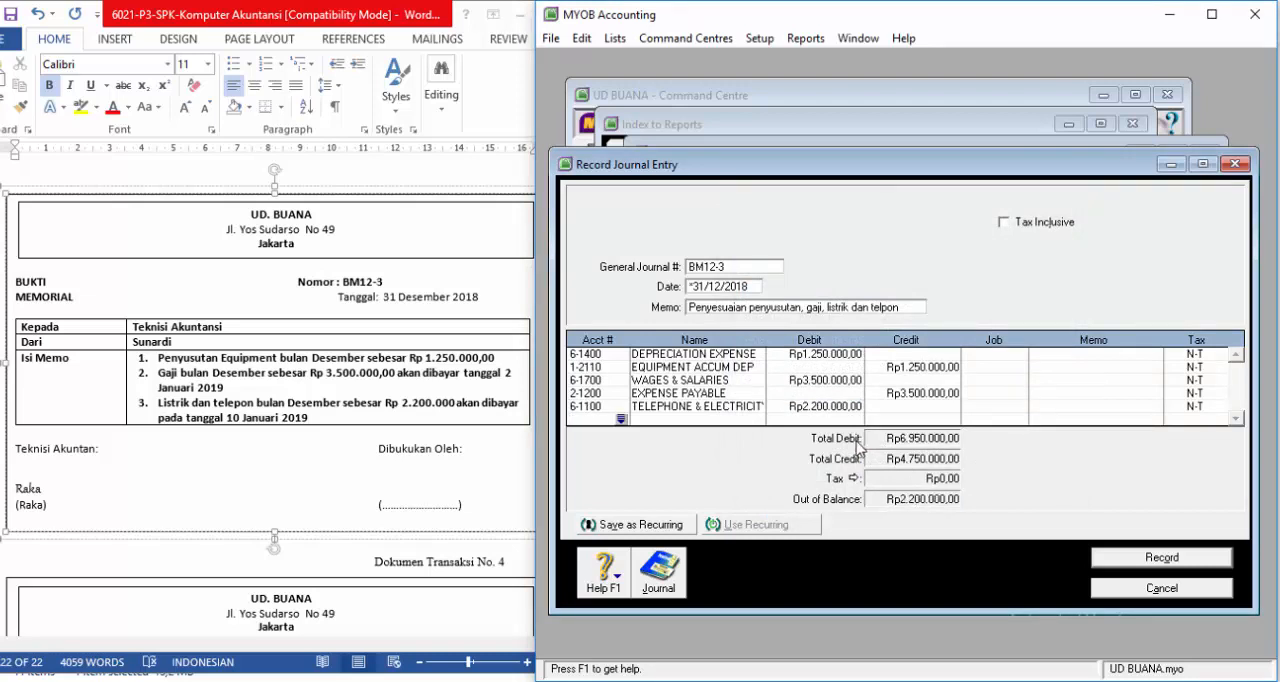
# Step: Add EXPENSE PAYABLE (2-1200) as the sixth line with a credit of Rp2.200.000,00
pyautogui.click(621, 419)
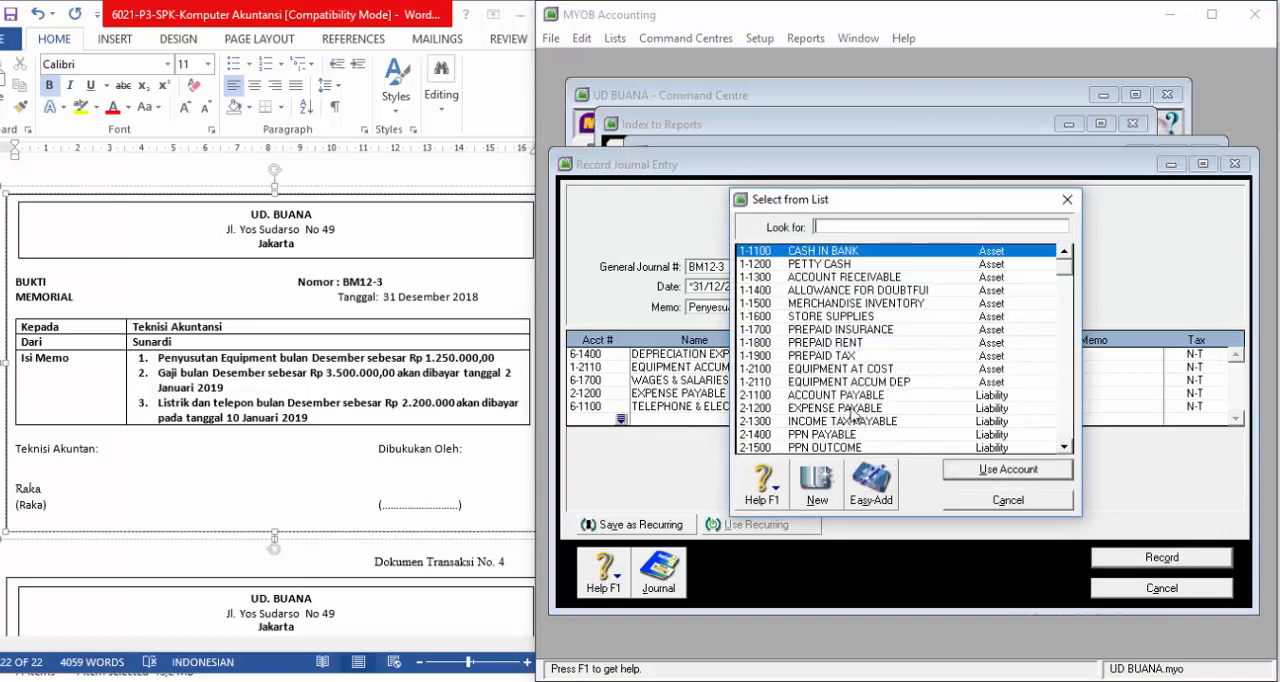
pyautogui.write('2-1200')
pyautogui.click(976, 470)
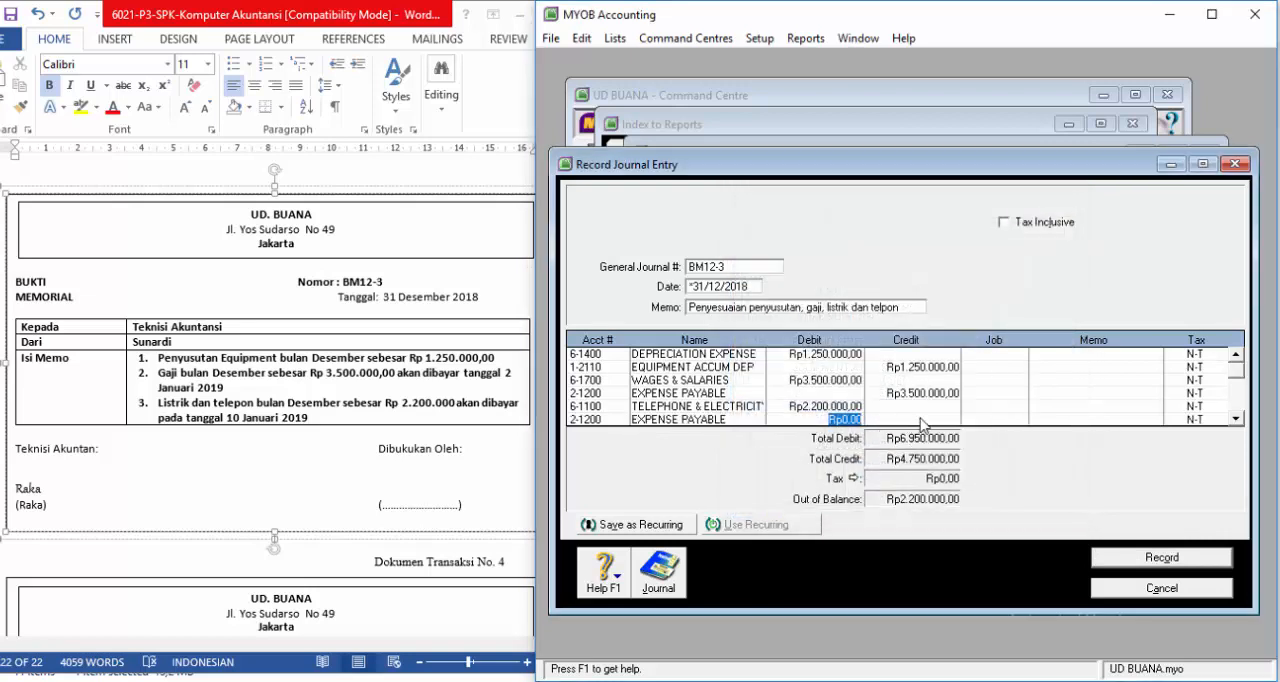
pyautogui.click(897, 418)
pyautogui.press('Return')
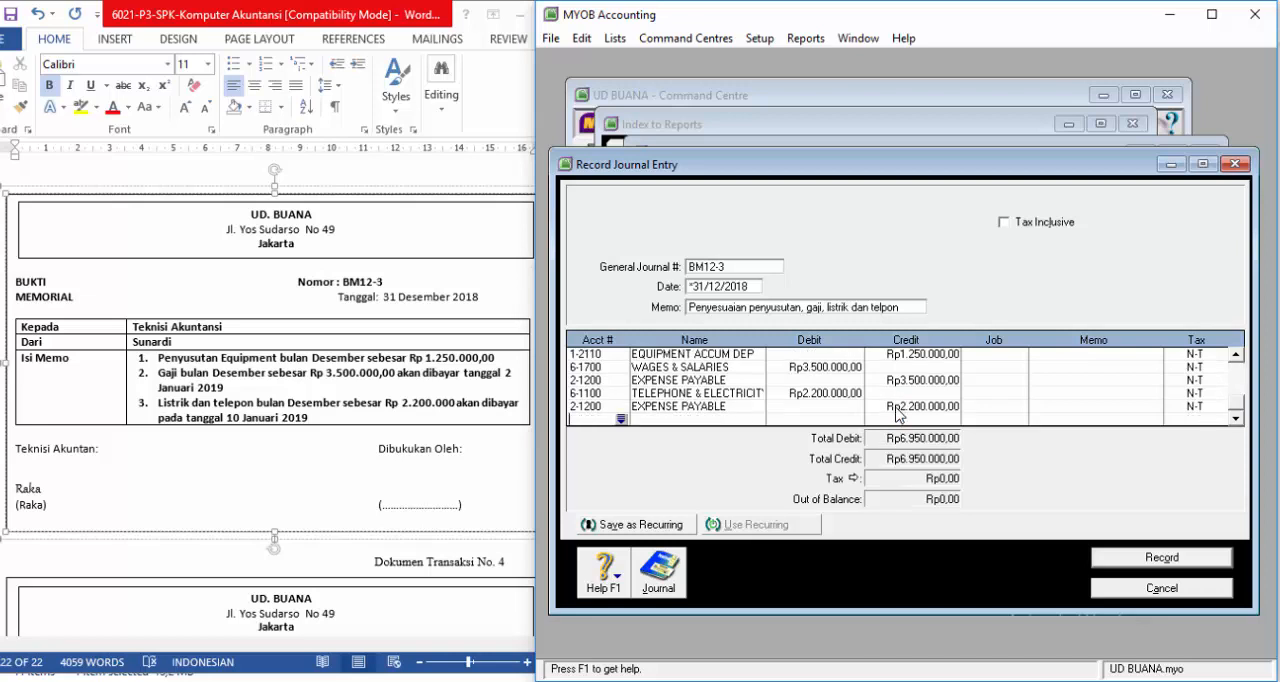
# Step: Review the transaction recap of journal entry BM12-3 and record the entry
pyautogui.hotkey('ctrl', 'r')
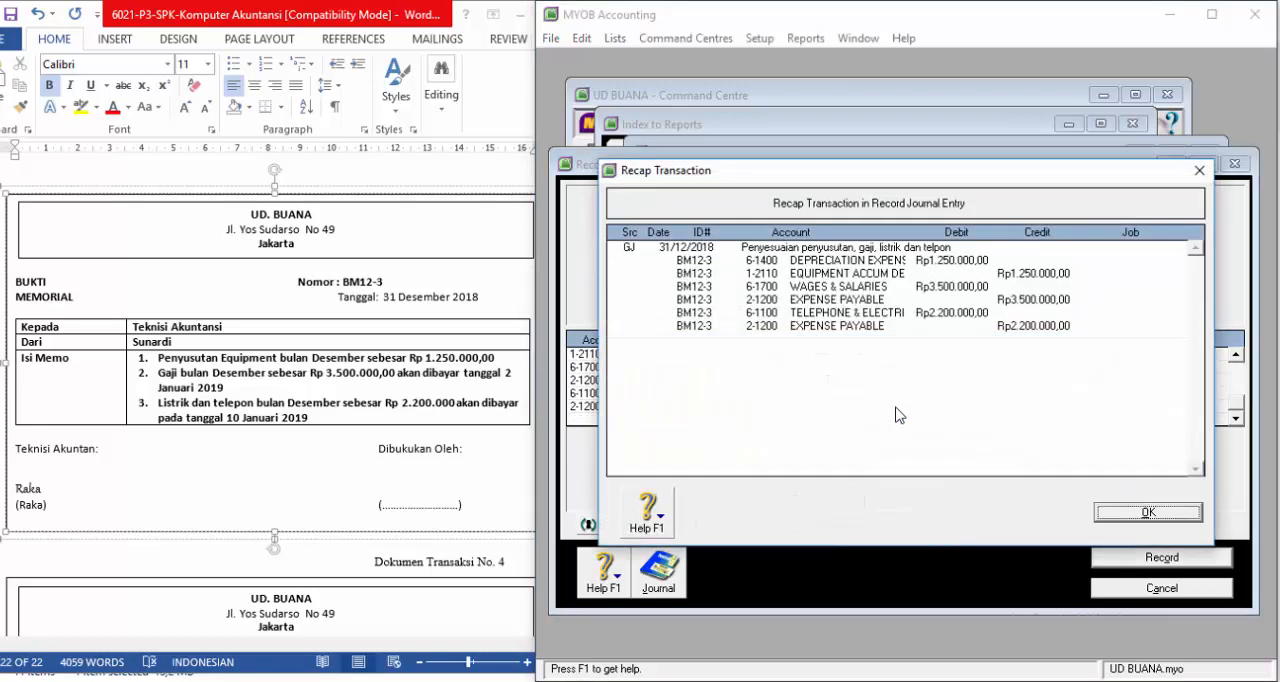
pyautogui.click(1120, 512)
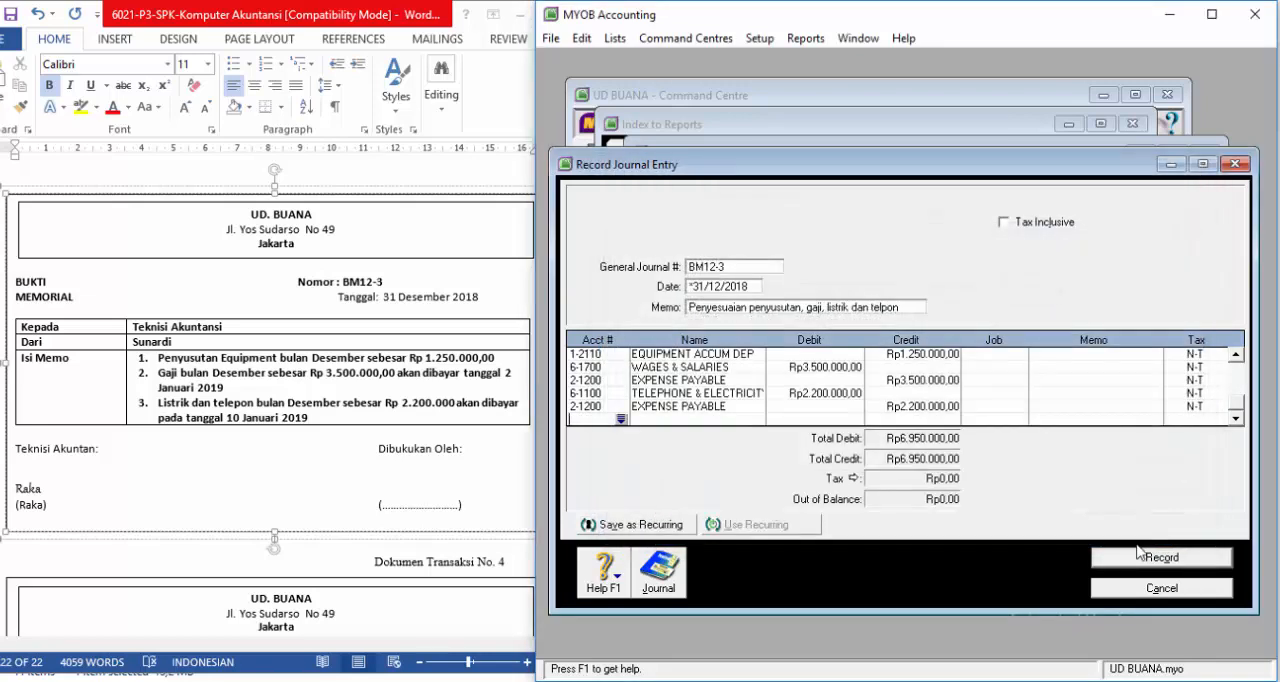
pyautogui.click(1140, 556)
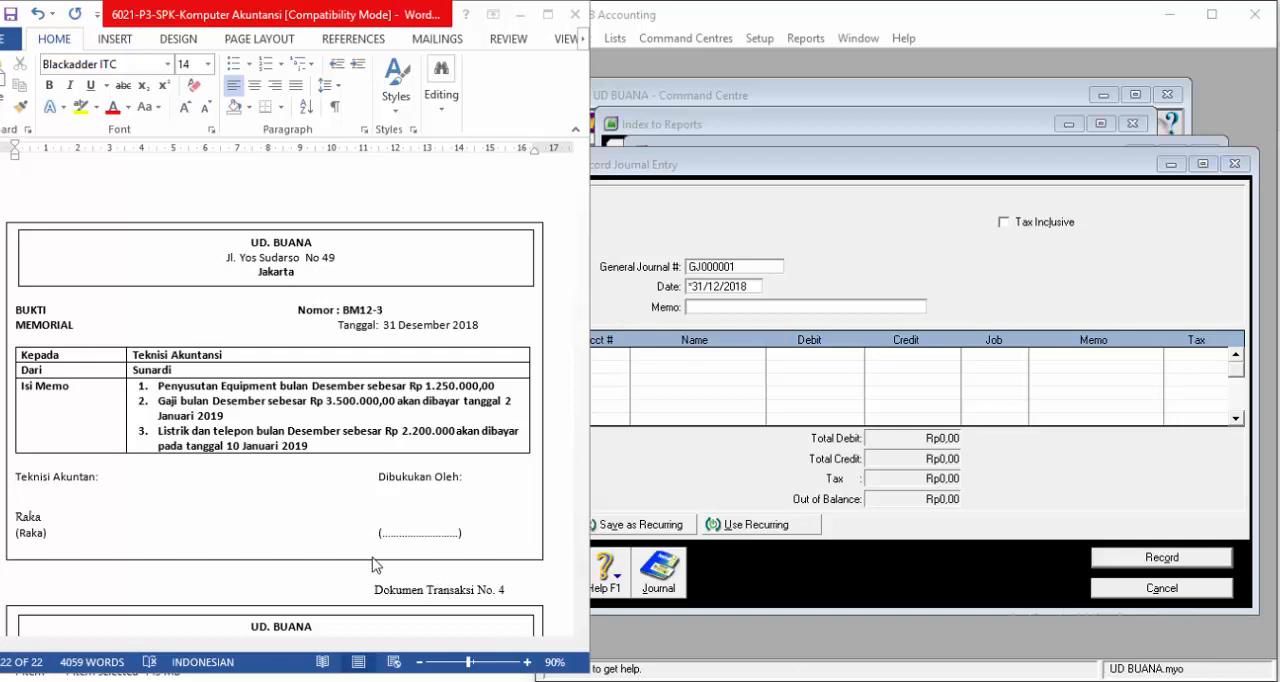
# Step: Switch to Word and change the number of the memorial voucher under Dokumen Transaksi No. 4 to BM12-4
pyautogui.click(340, 573)
pyautogui.scroll(-3, 339, 571)
pyautogui.scroll(-2, 340, 572)
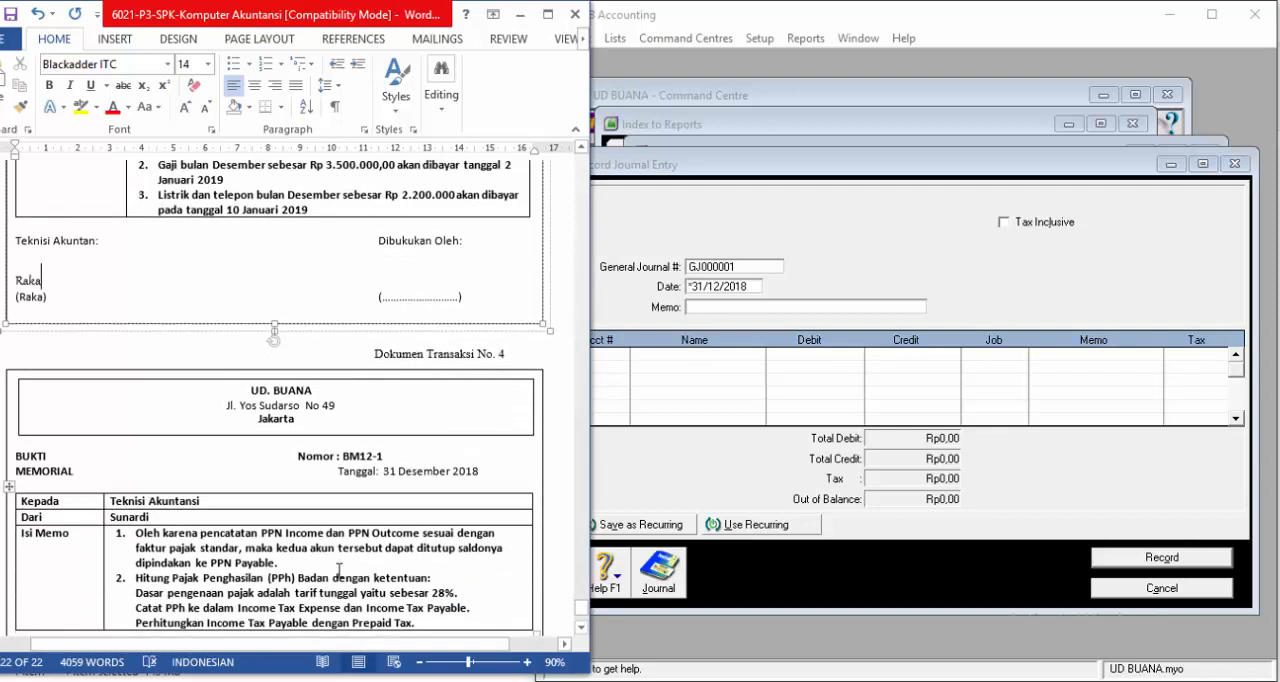
pyautogui.scroll(-3, 337, 570)
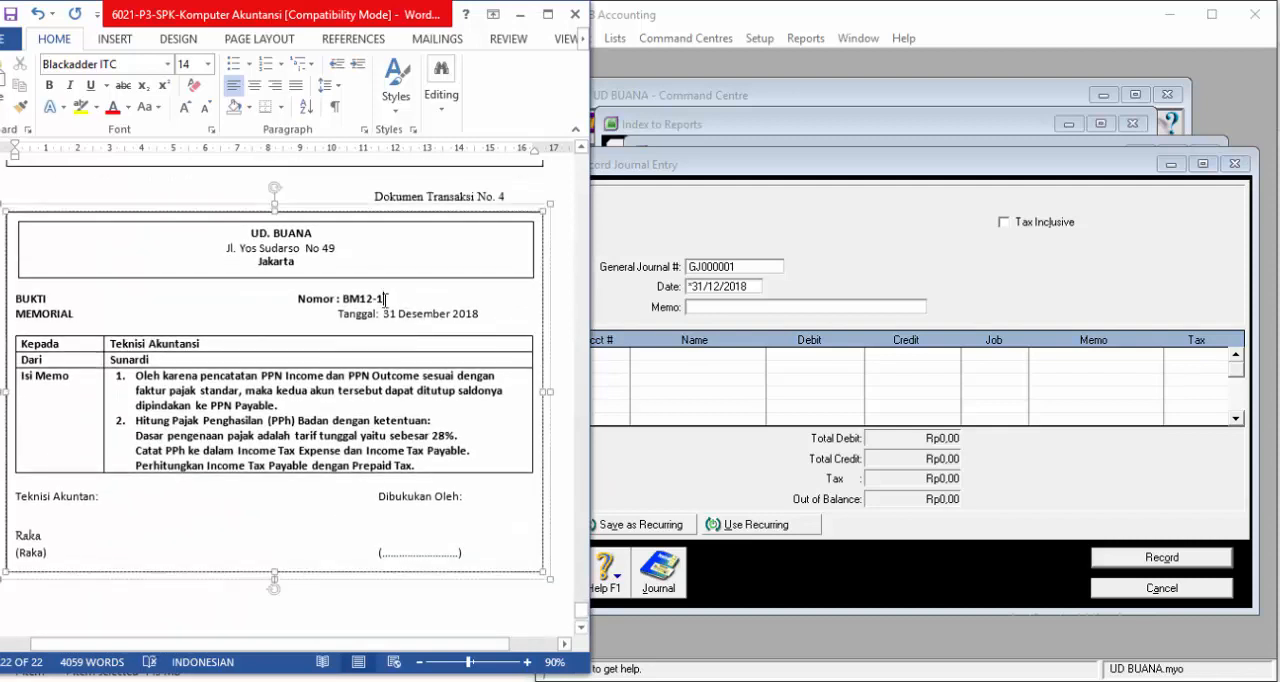
pyautogui.click(411, 300)
pyautogui.press('BackSpace')
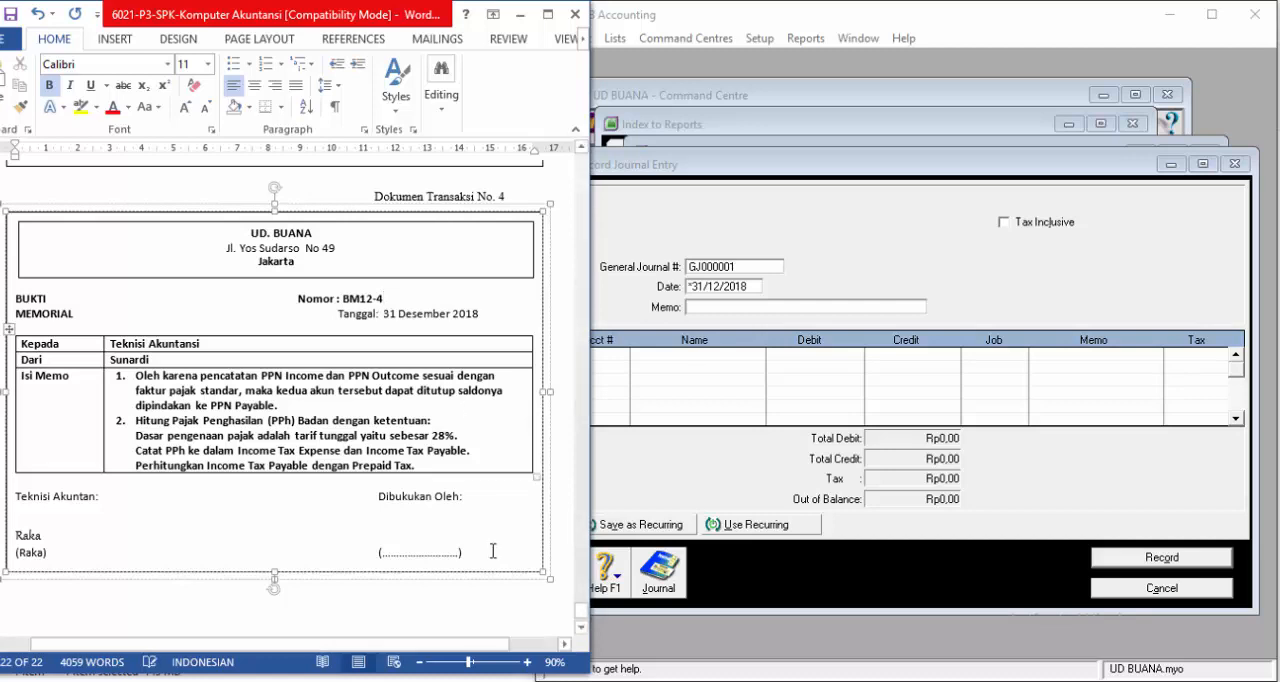
pyautogui.click(489, 592)
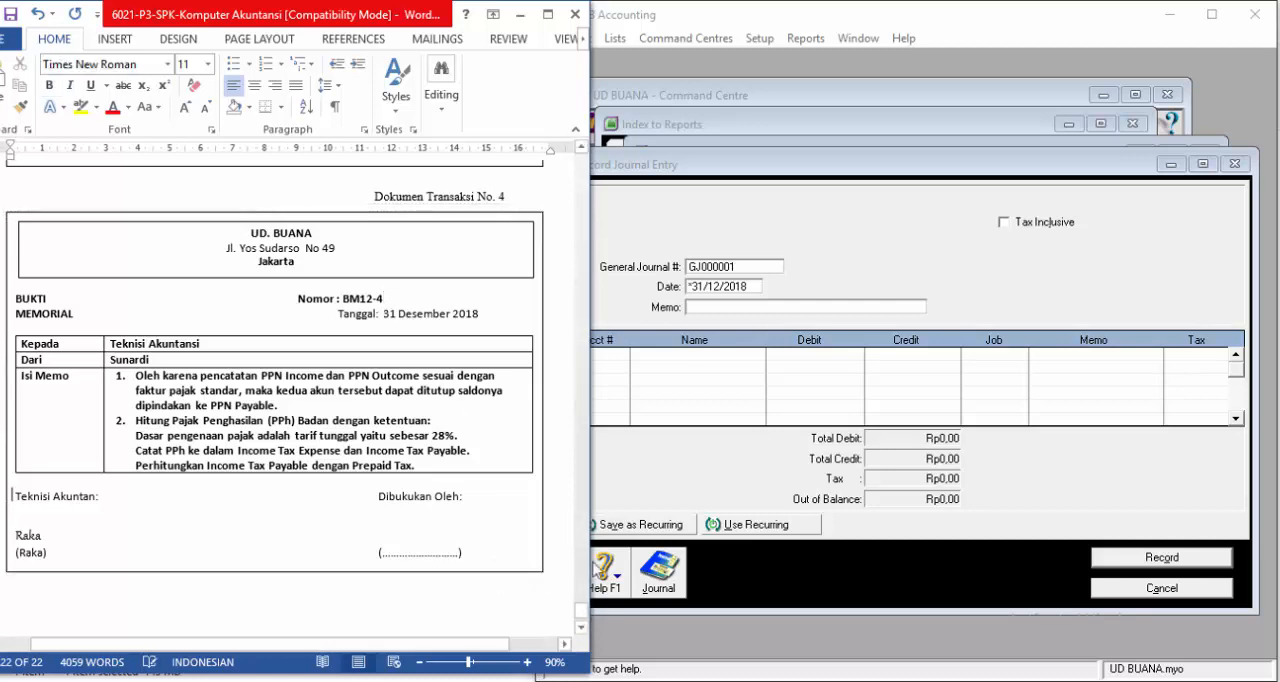
# Step: Switch to MYOB and number the new general journal entry BM12-4, accepting the date 31/12/2018
pyautogui.click(757, 266)
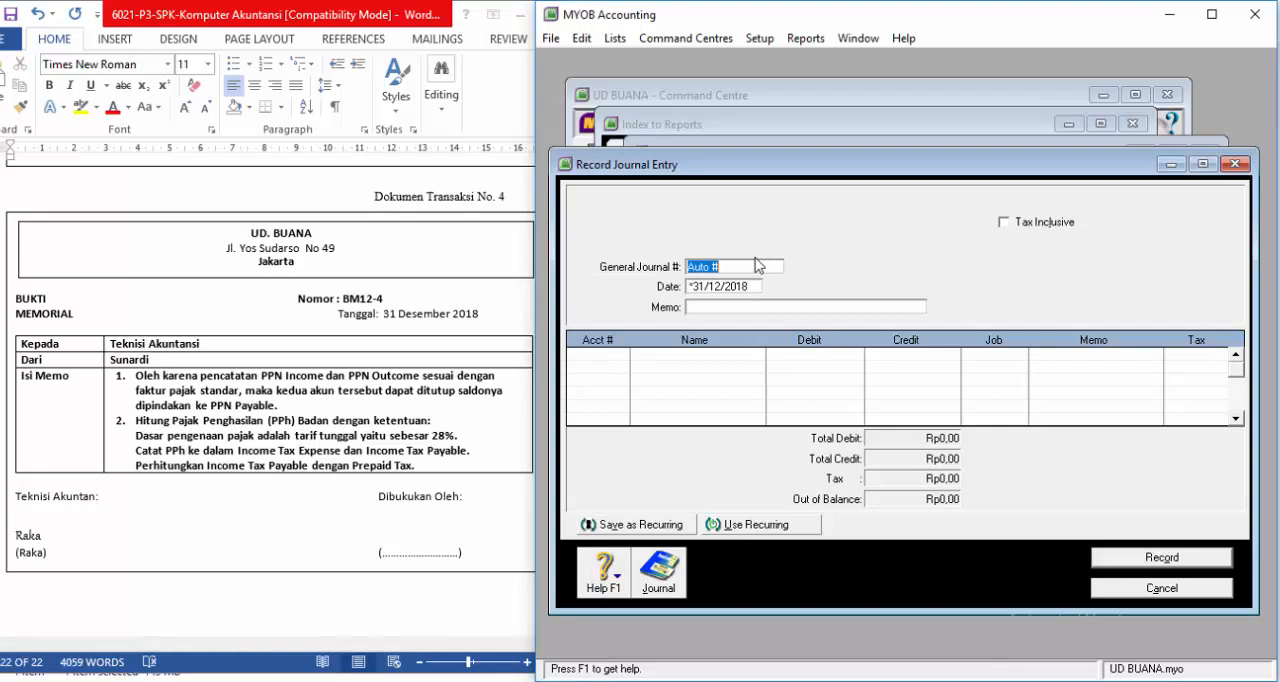
pyautogui.write('BM12-4')
pyautogui.press('Tab')
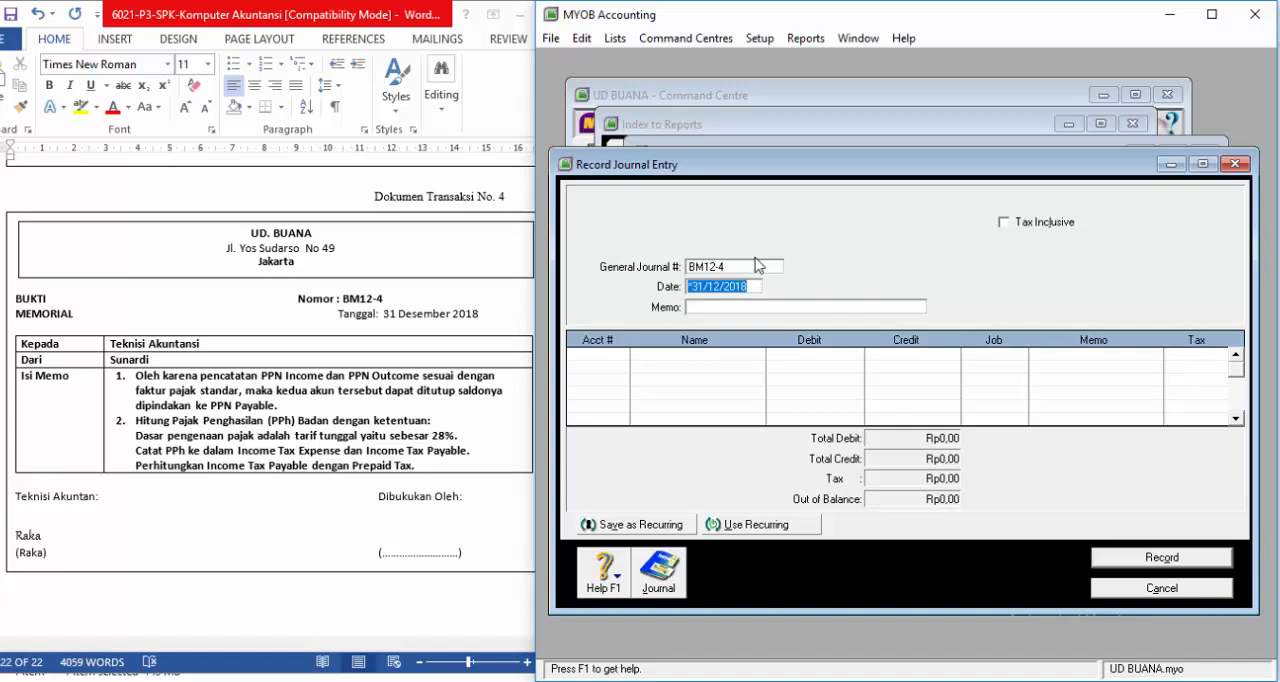
pyautogui.press('Tab')
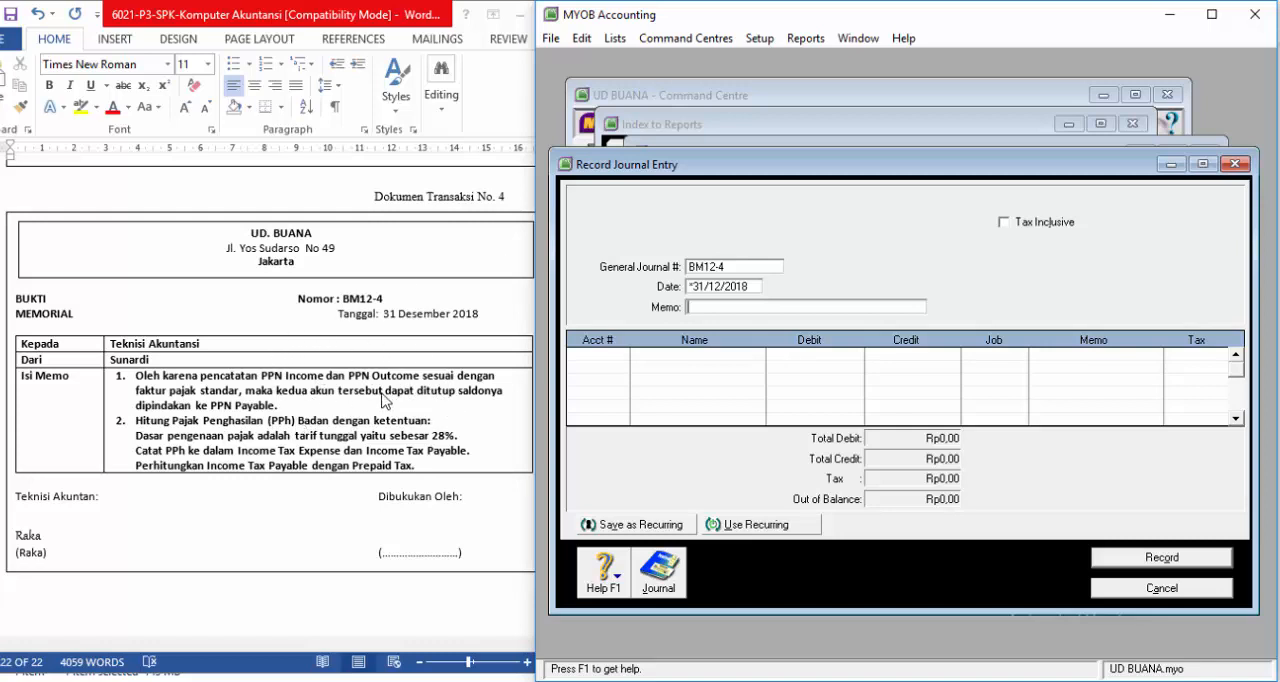
# Step: Display the Standard Balance Sheet as of 31/12/2018 and examine the PPN OUTCOME and PPN INCOME balances
pyautogui.click(810, 139)
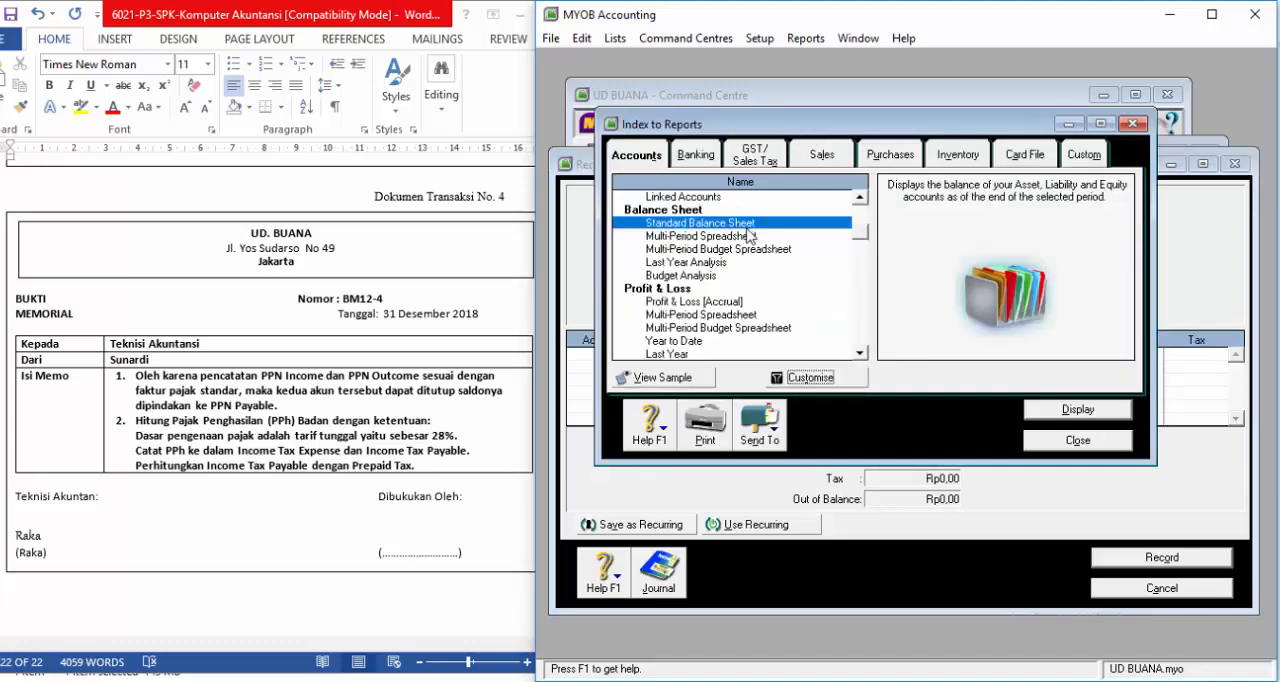
pyautogui.click(812, 377)
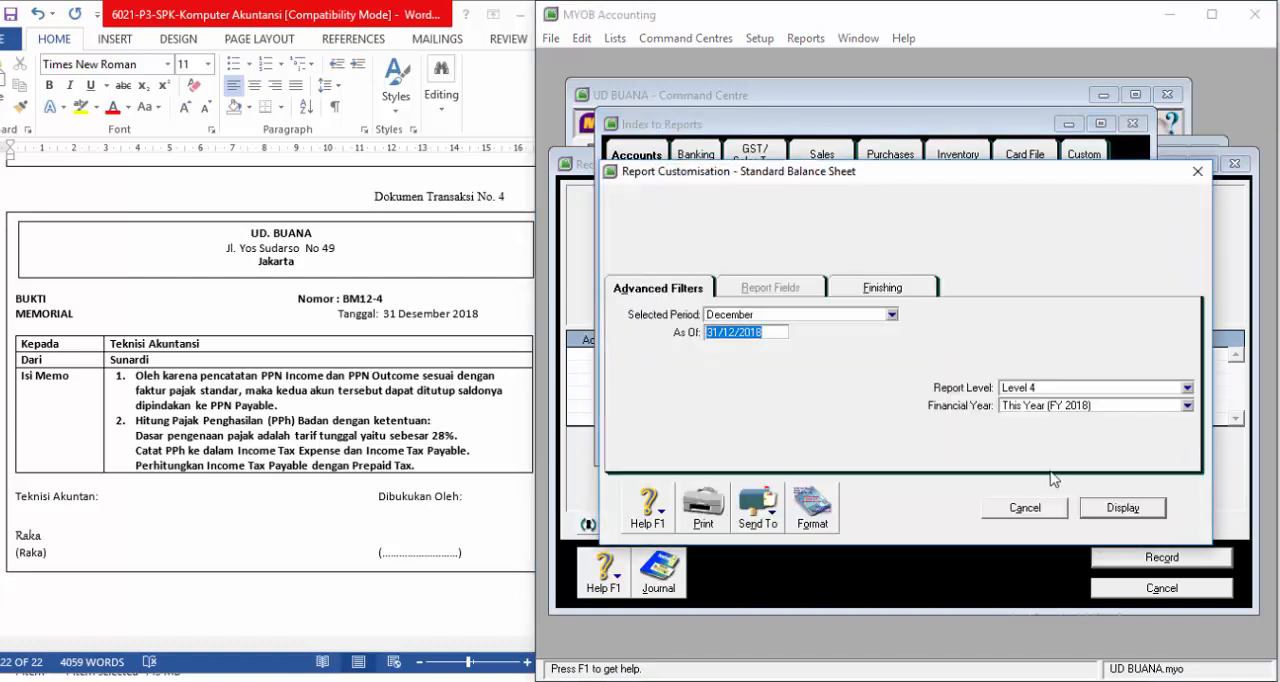
pyautogui.click(1122, 508)
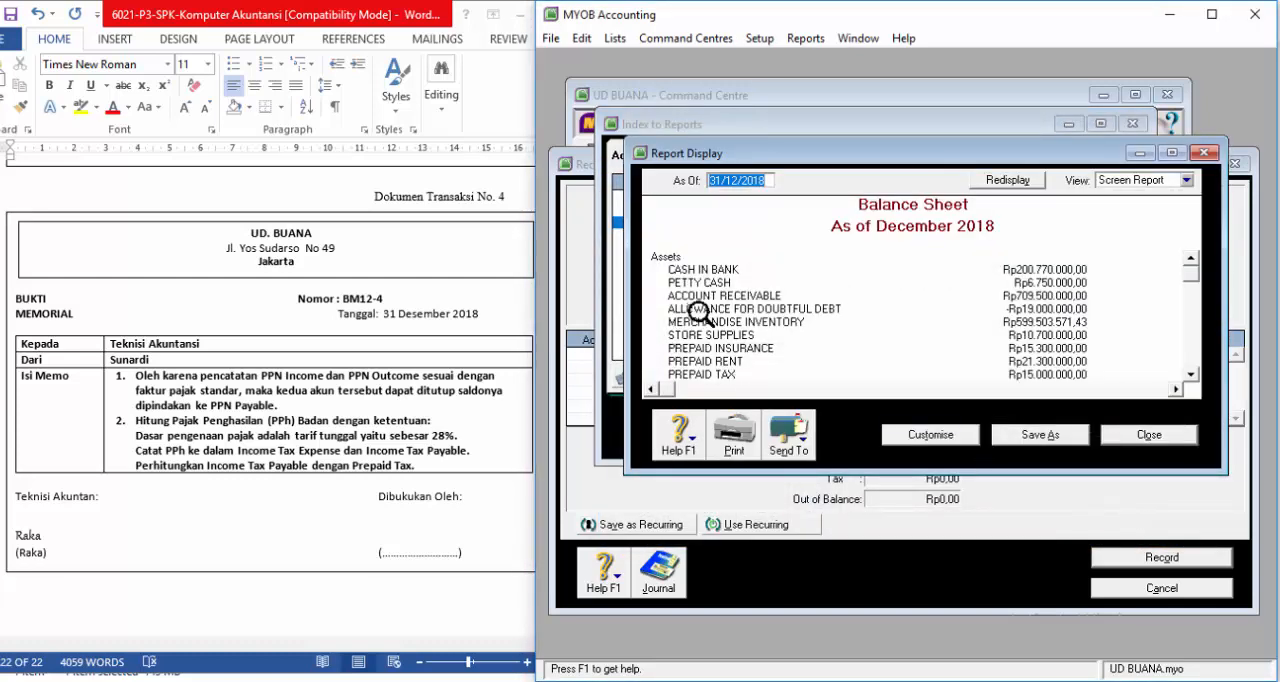
pyautogui.scroll(-6, 700, 313)
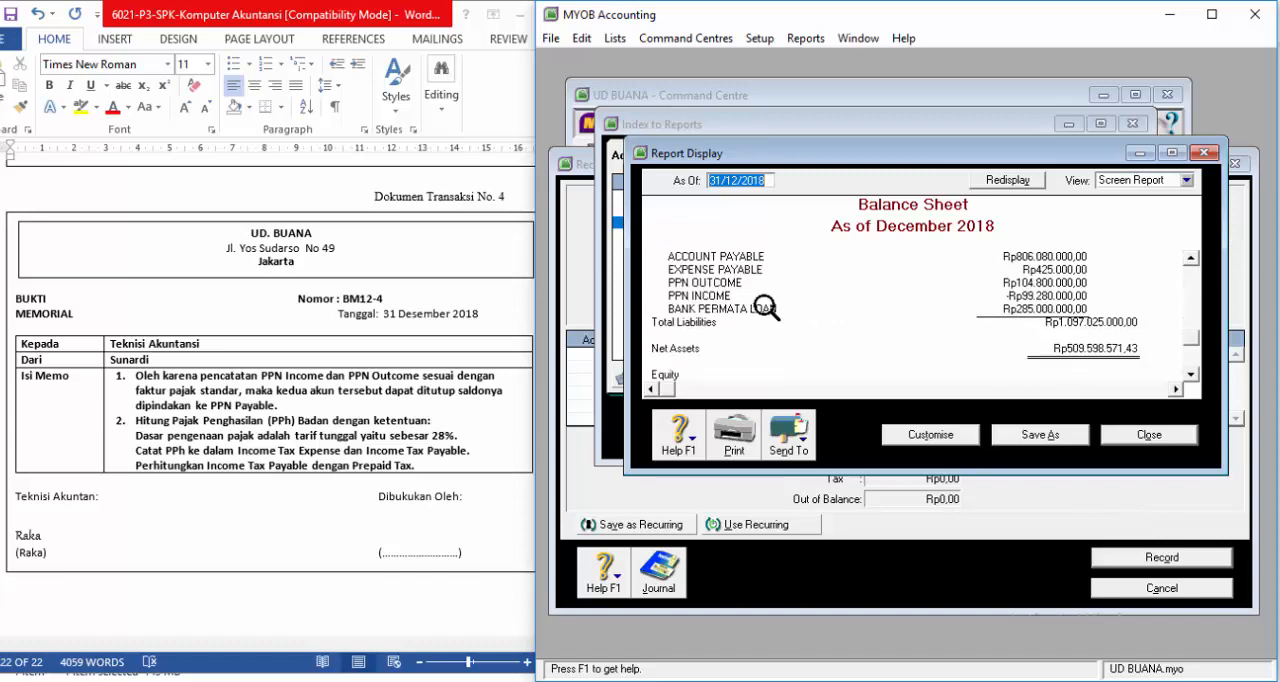
pyautogui.scroll(-1, 765, 308)
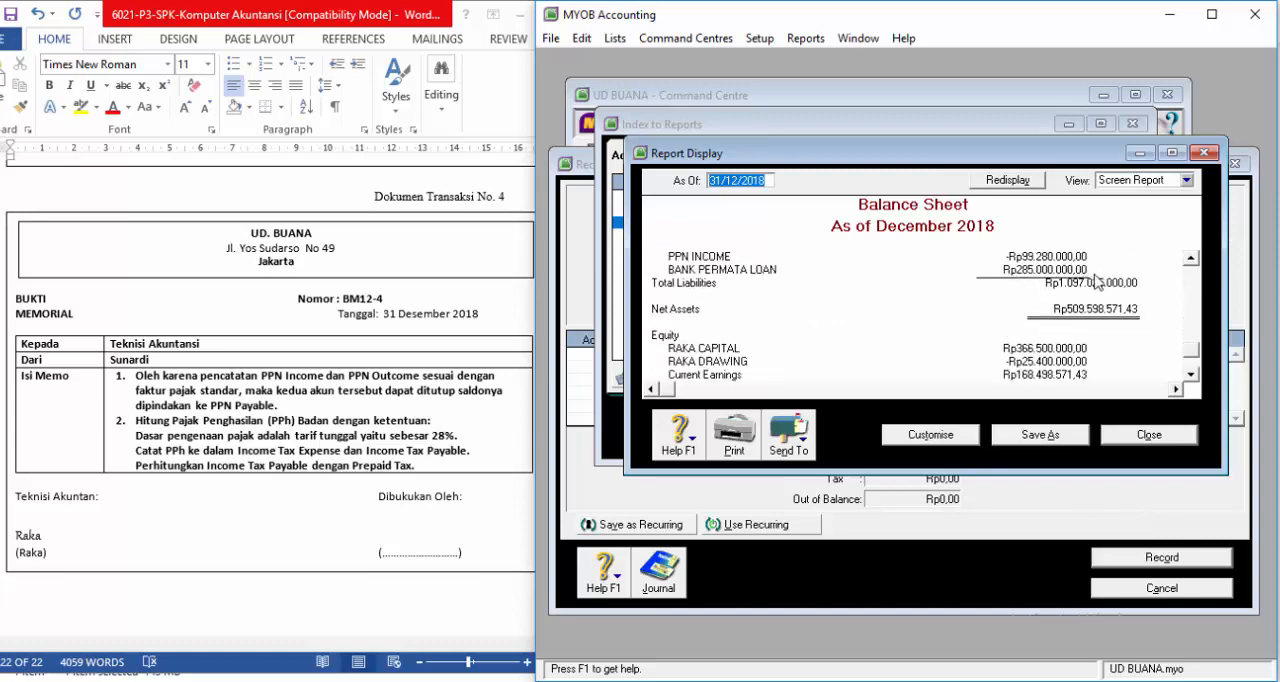
pyautogui.click(1193, 258)
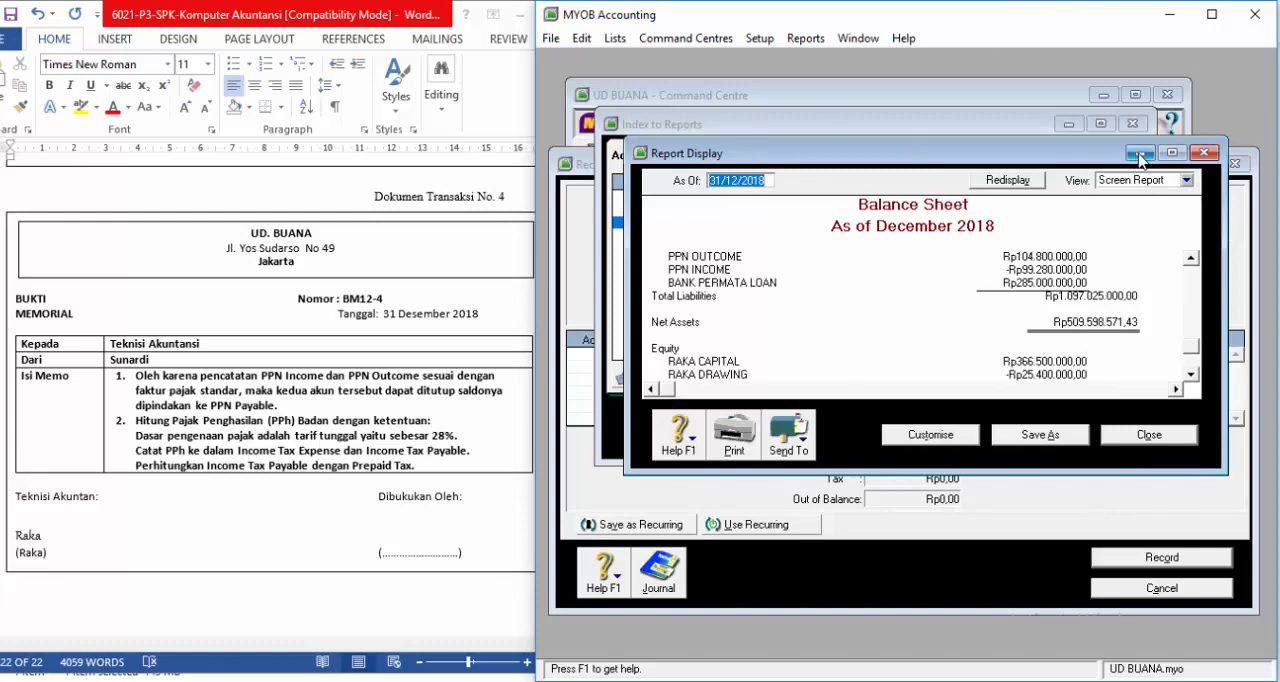
# Step: Return to the journal entry window and enter the memo "Penyesuaian PPN dan PPh" for BM12-4
pyautogui.click(690, 126)
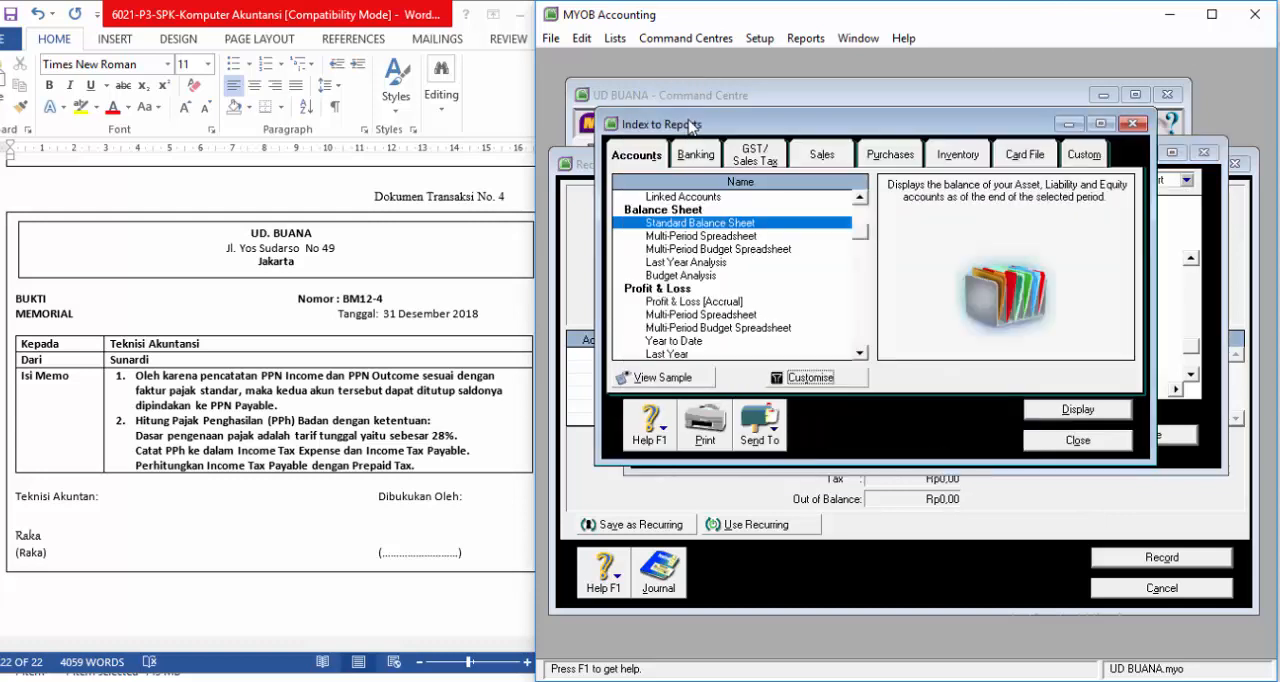
pyautogui.click(574, 224)
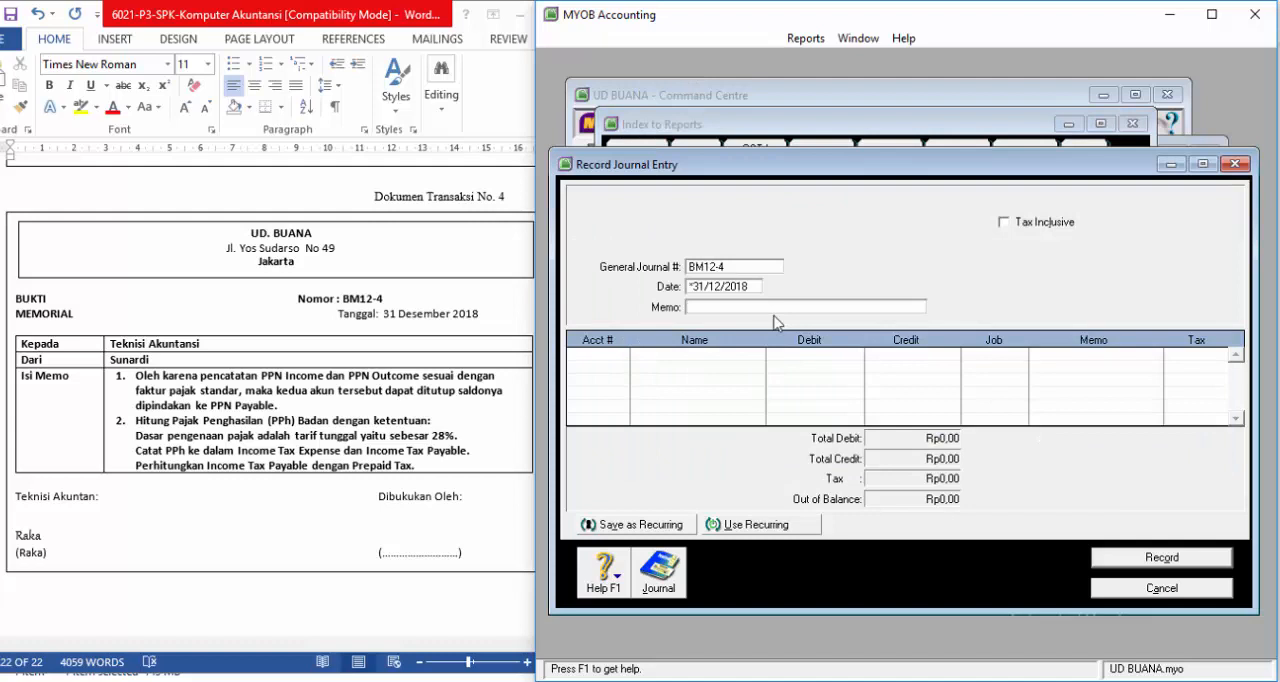
pyautogui.write('Penyesua')
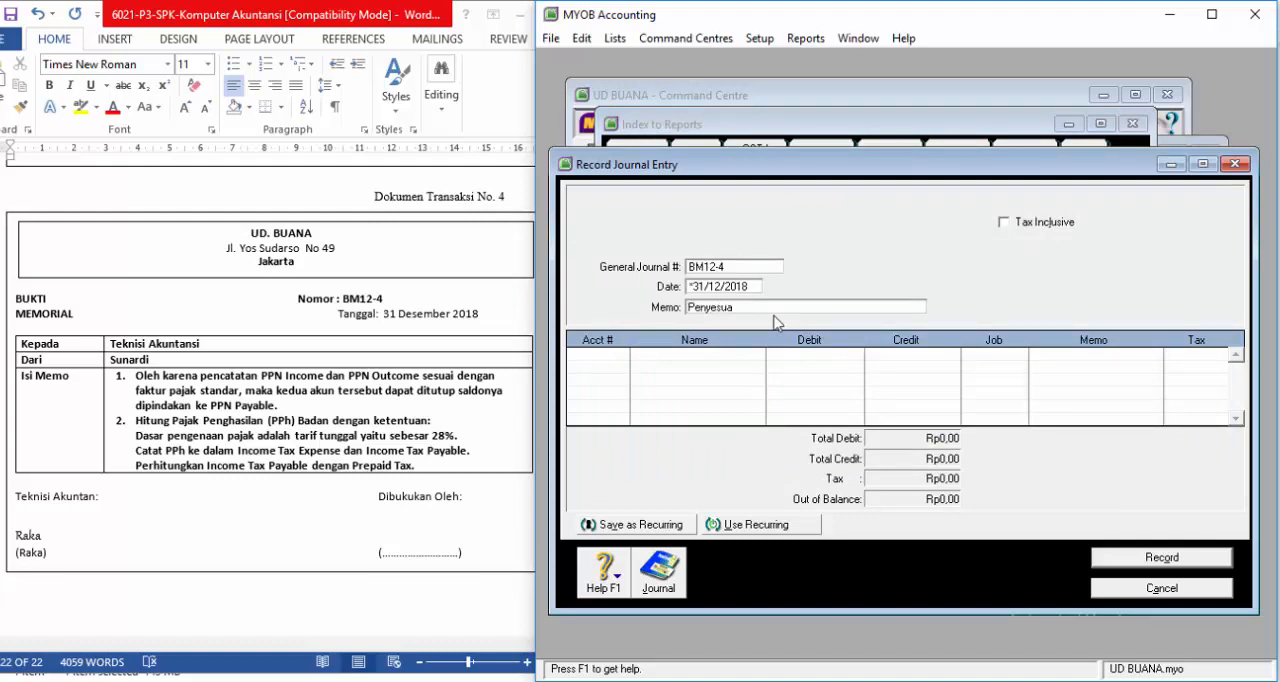
pyautogui.write('ian PPN dan PPh')
# Step: Add PPN OUTCOME (2-1500) as the first line with a debit of Rp104.800.000,00
pyautogui.click(627, 363)
pyautogui.click(622, 355)
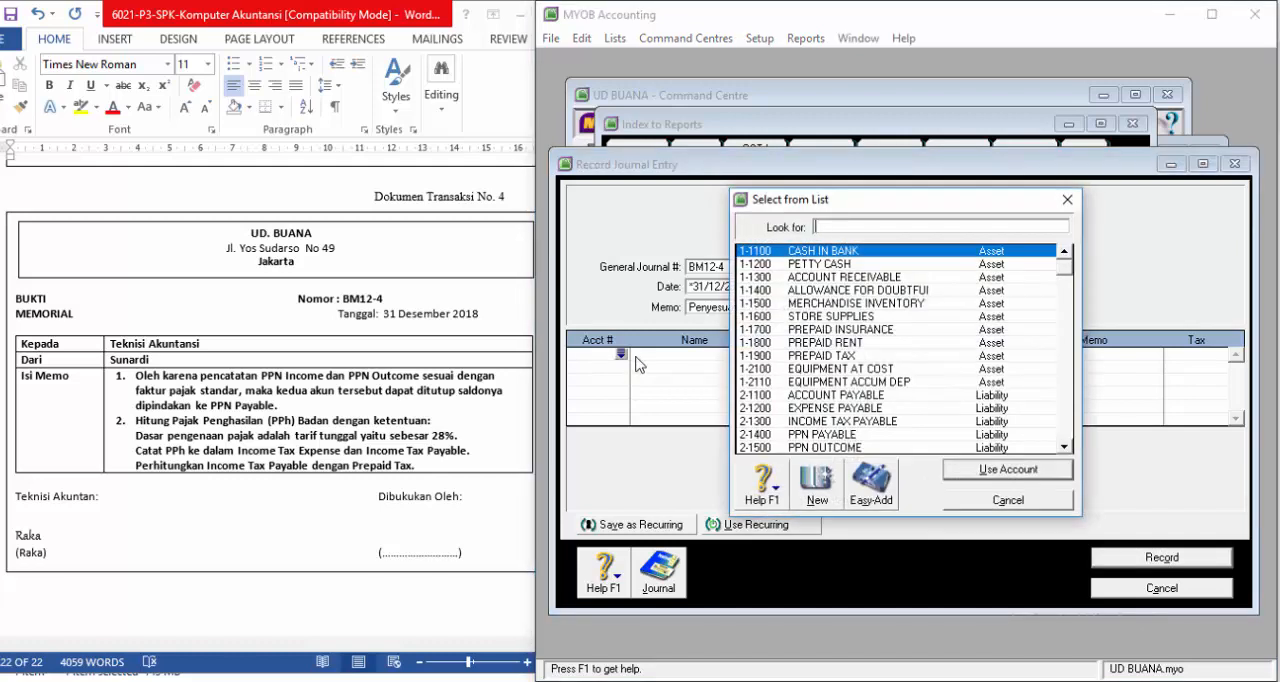
pyautogui.scroll(-1, 880, 378)
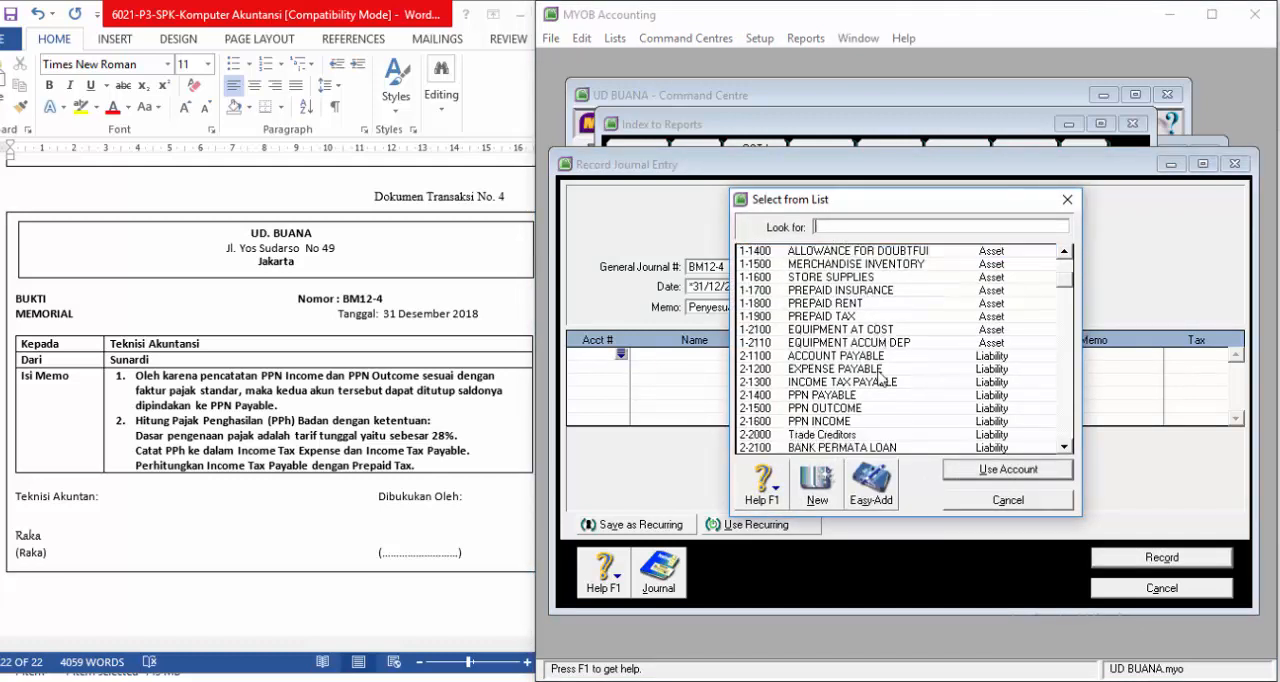
pyautogui.click(855, 409)
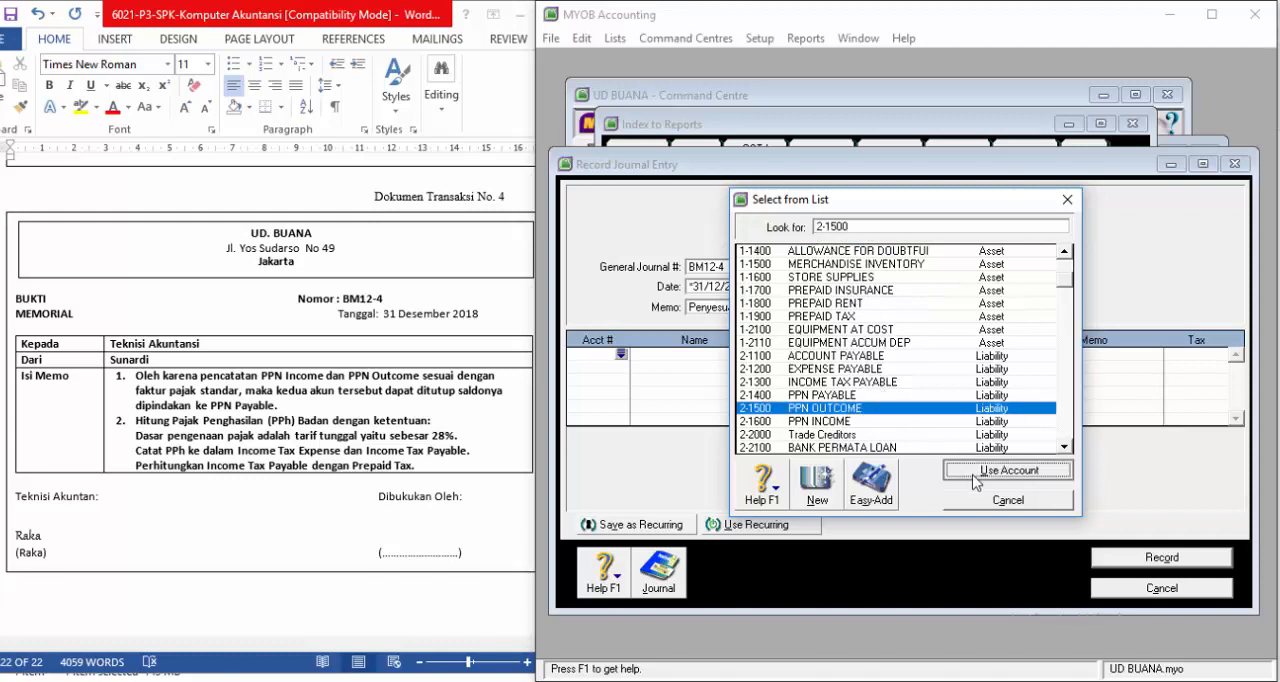
pyautogui.click(976, 481)
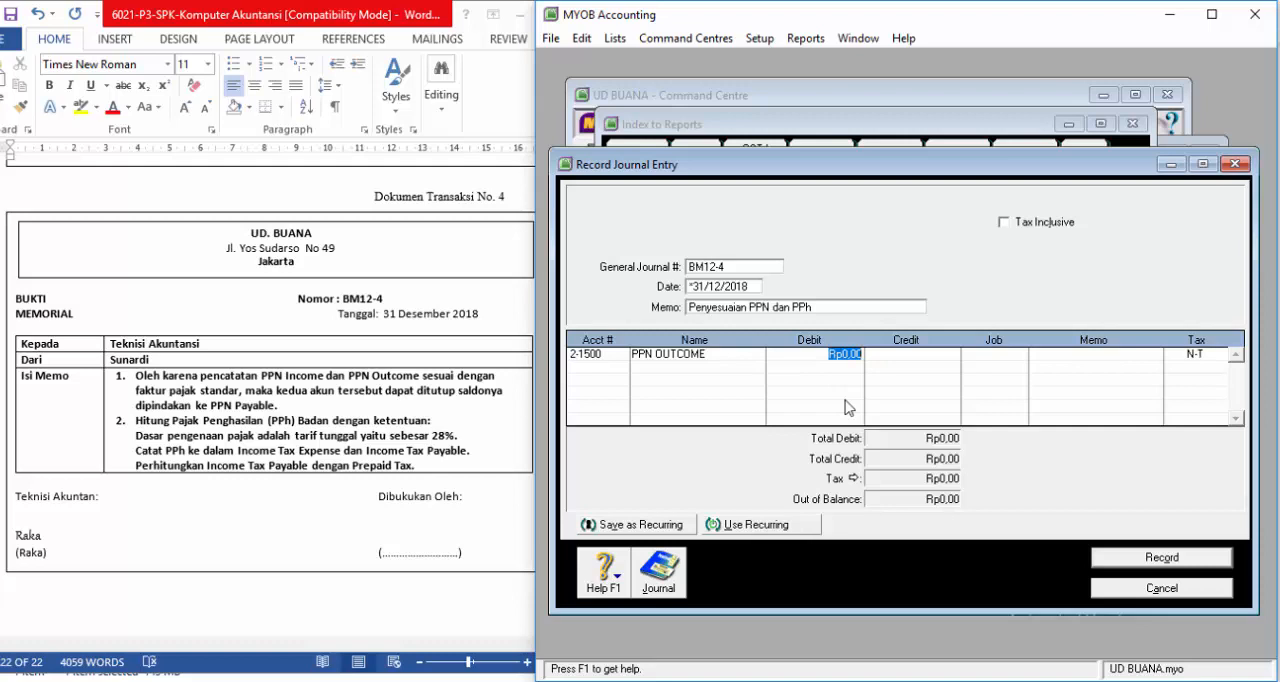
pyautogui.write('104800000')
pyautogui.press('Return')
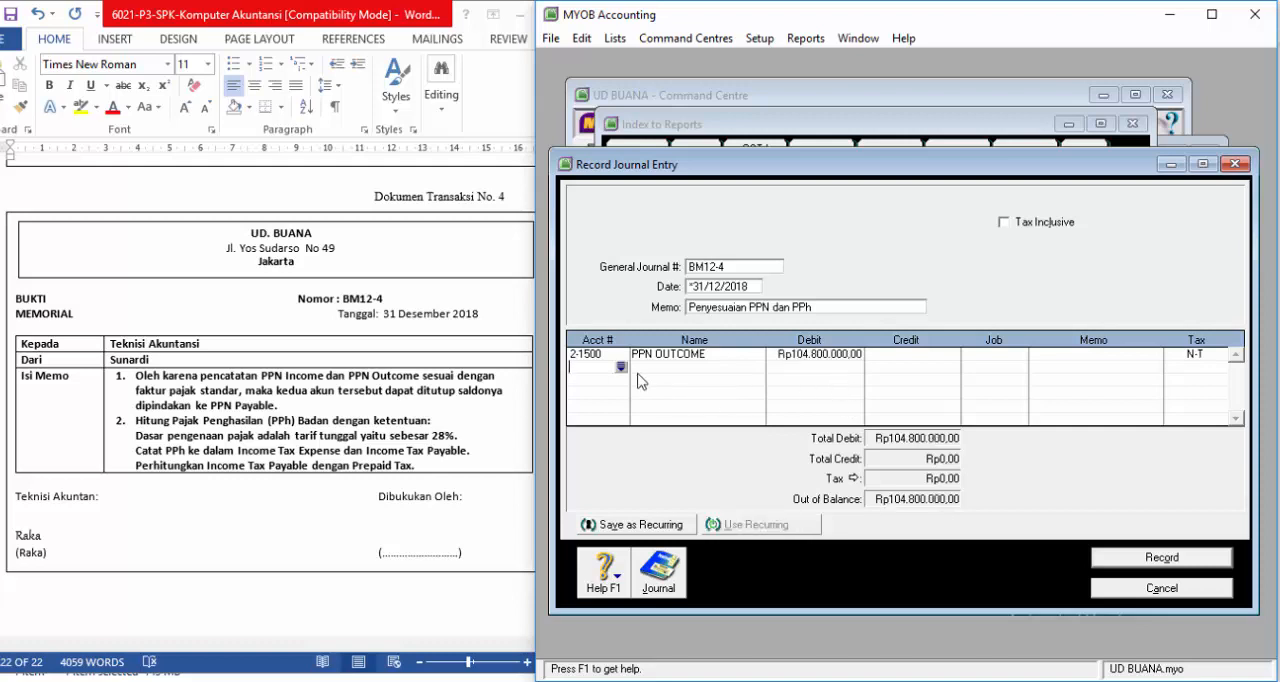
# Step: Add PPN INCOME (2-1600) as the second line with a credit of Rp99.280.000,00
pyautogui.click(621, 367)
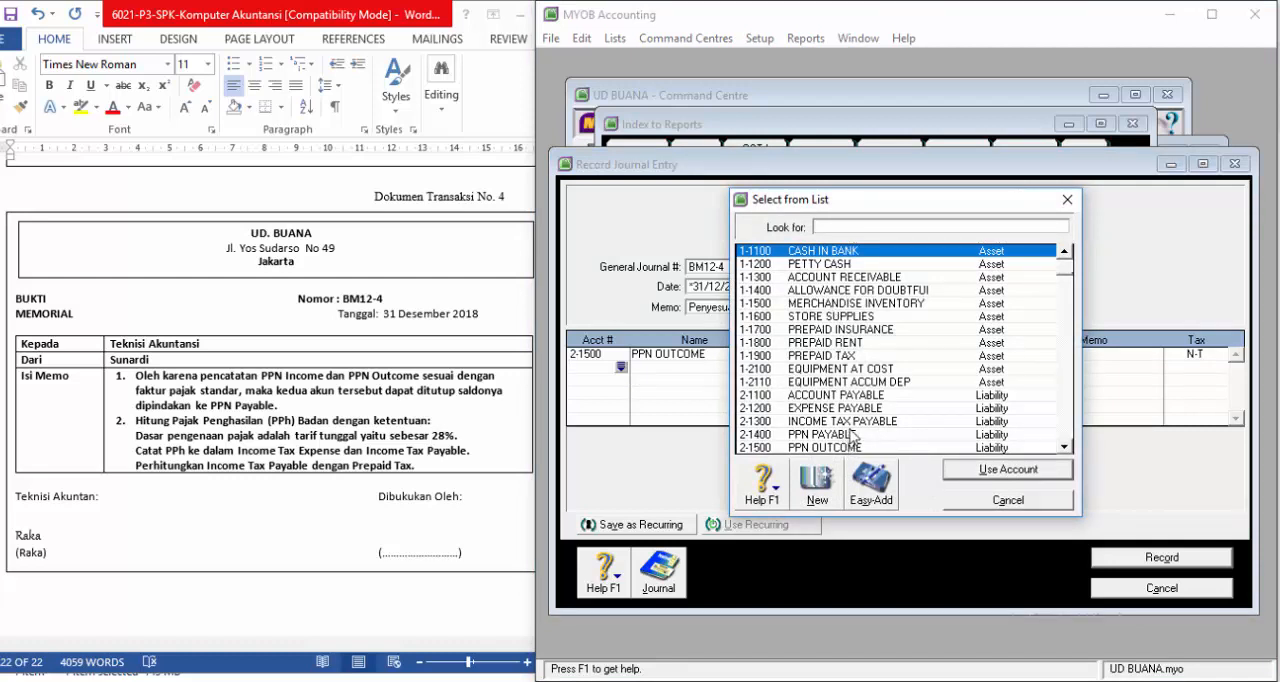
pyautogui.scroll(-2, 848, 430)
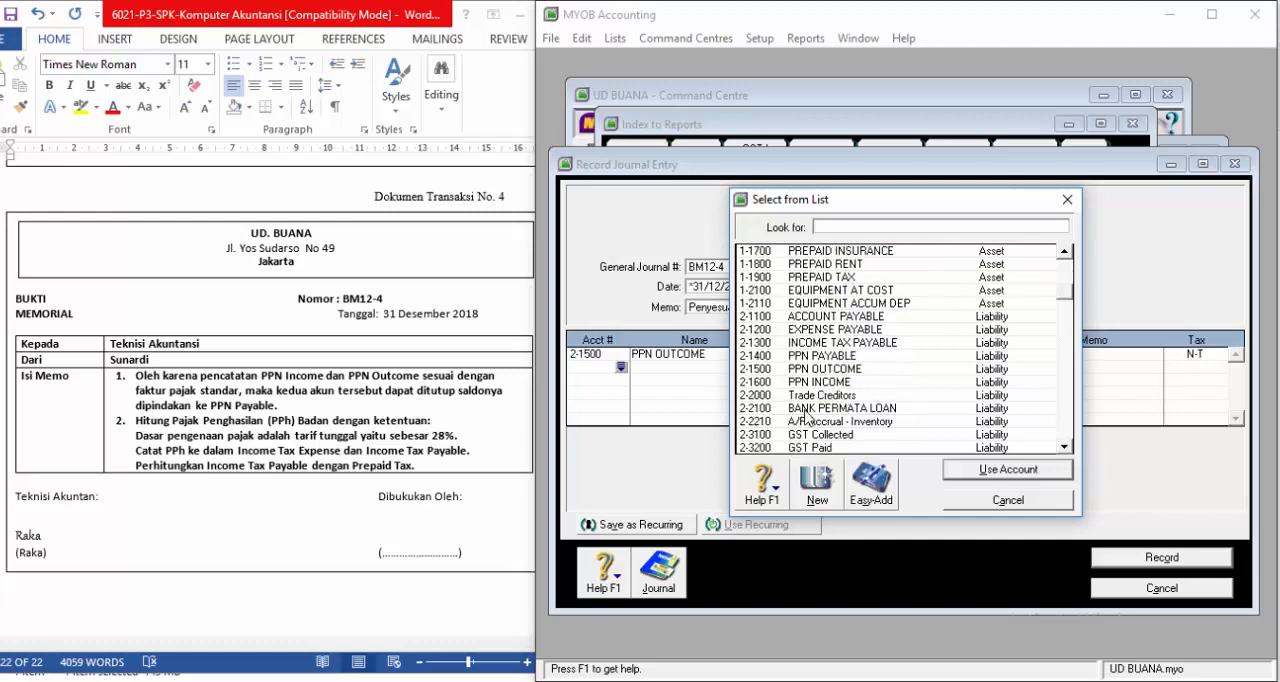
pyautogui.click(820, 382)
pyautogui.click(983, 472)
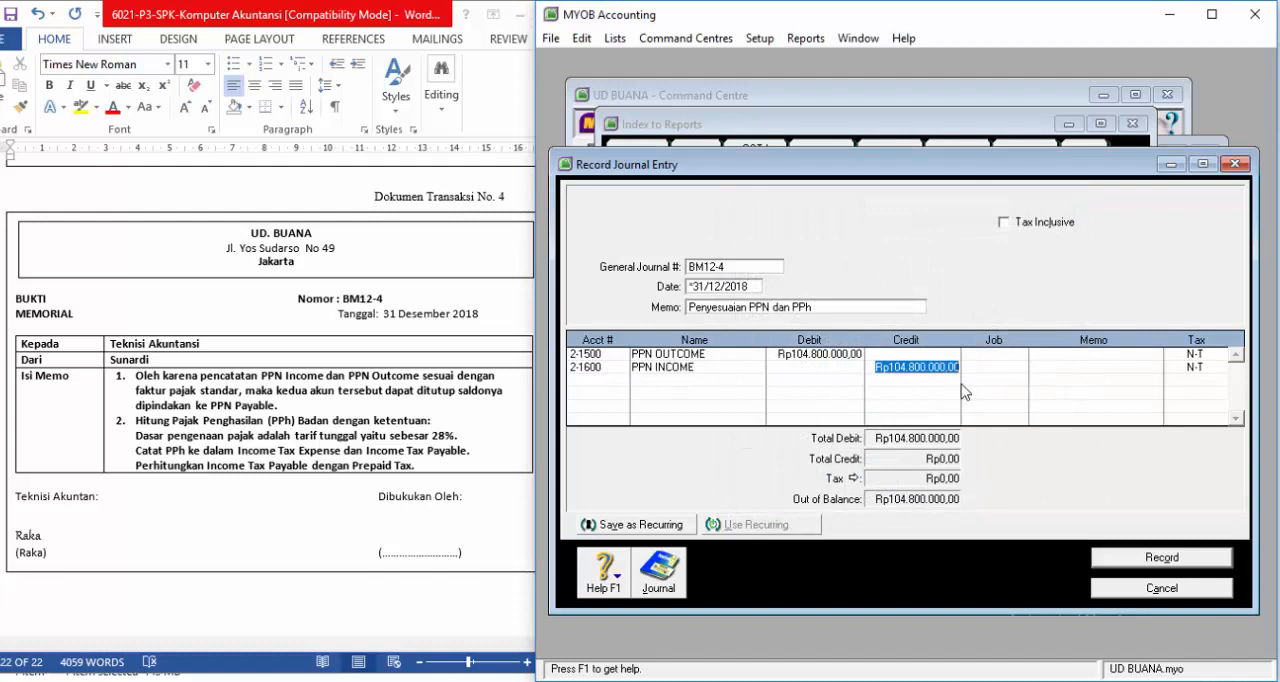
pyautogui.write('5')
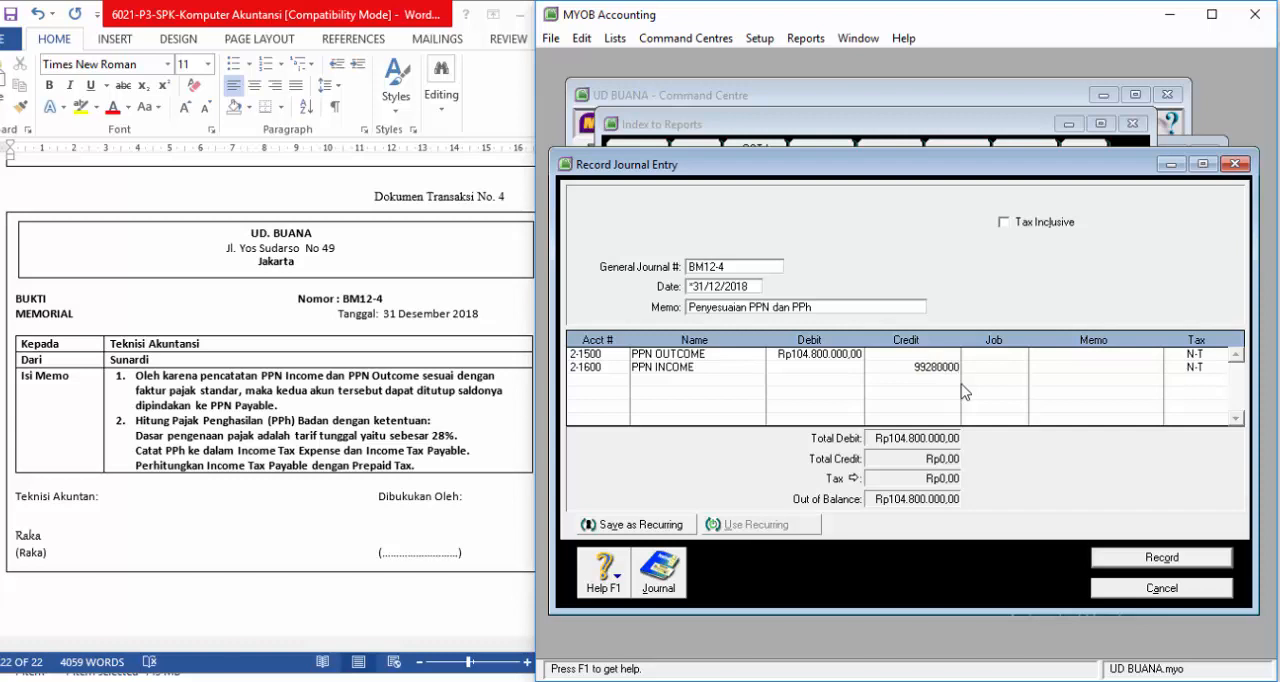
pyautogui.press('Return')
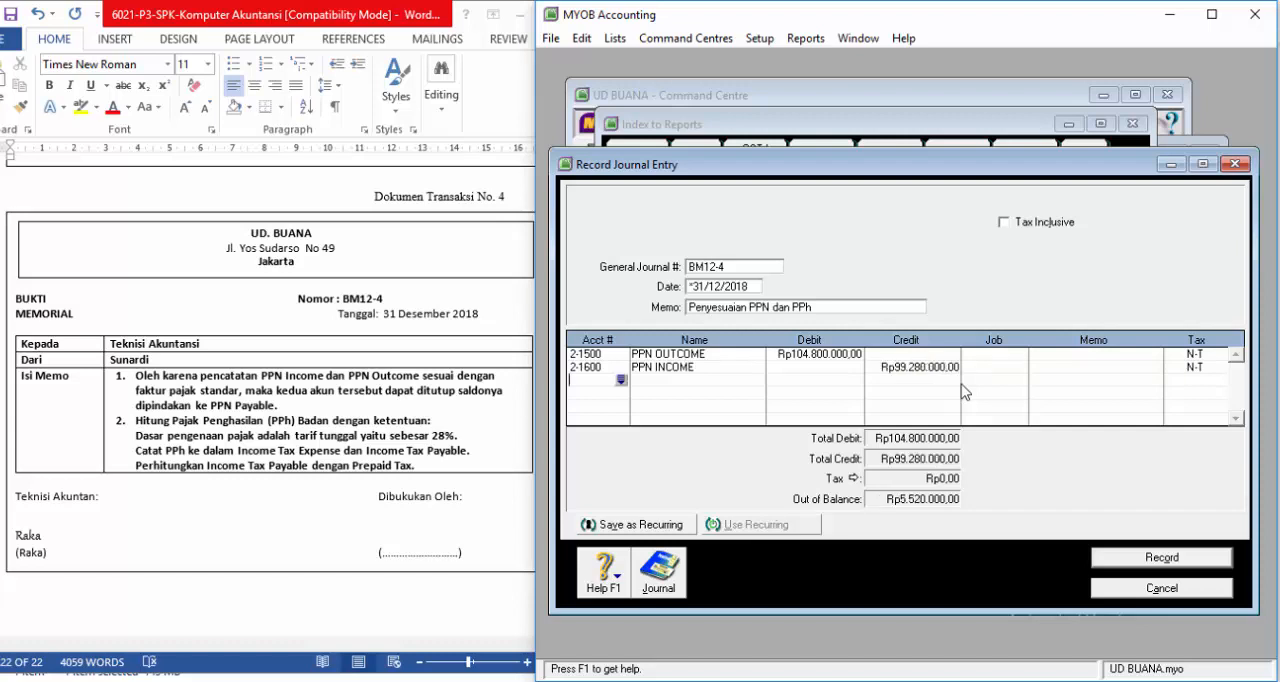
# Step: Add PPN PAYABLE (2-1400) as the third line with a credit of Rp5.520.000,00
pyautogui.click(621, 380)
pyautogui.write('2-1400')
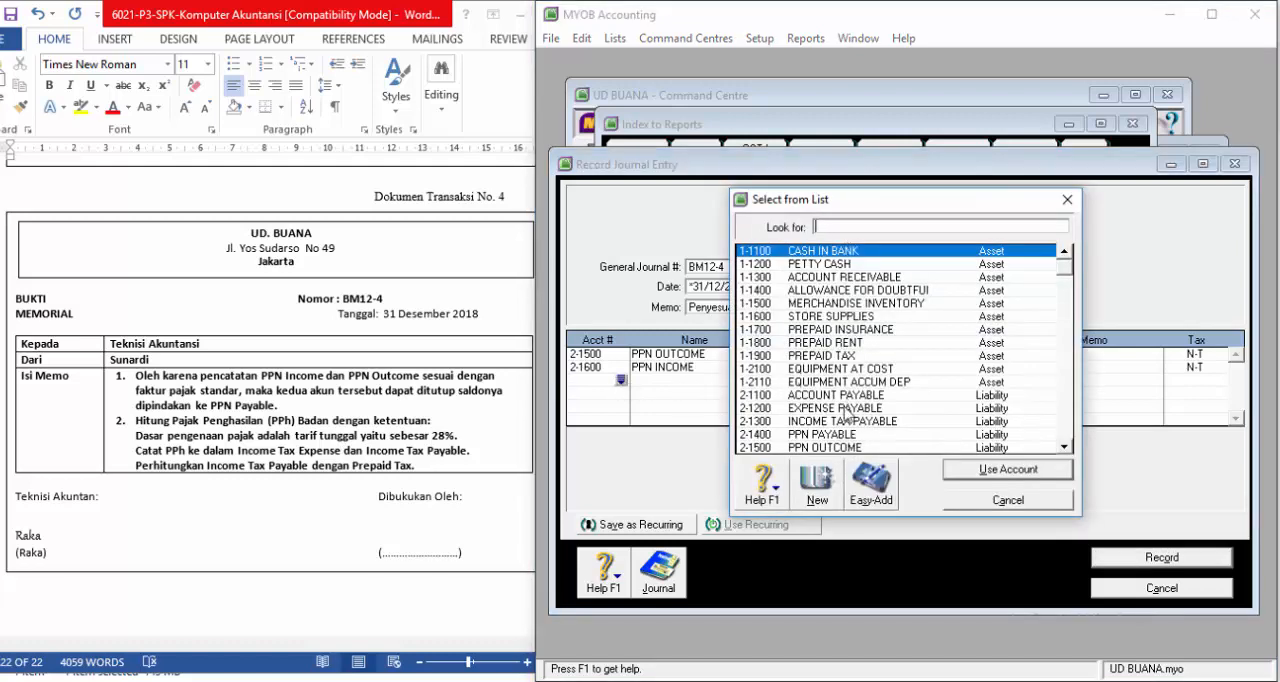
pyautogui.click(1006, 469)
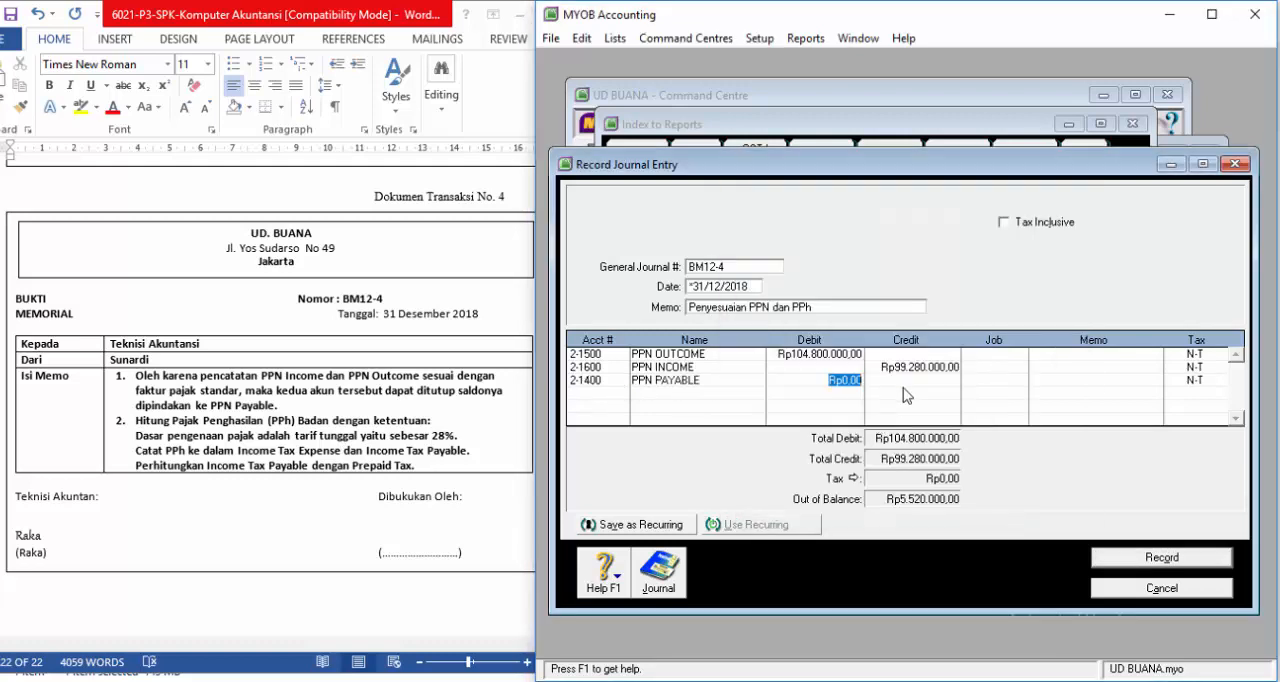
pyautogui.click(936, 382)
pyautogui.press('Return')
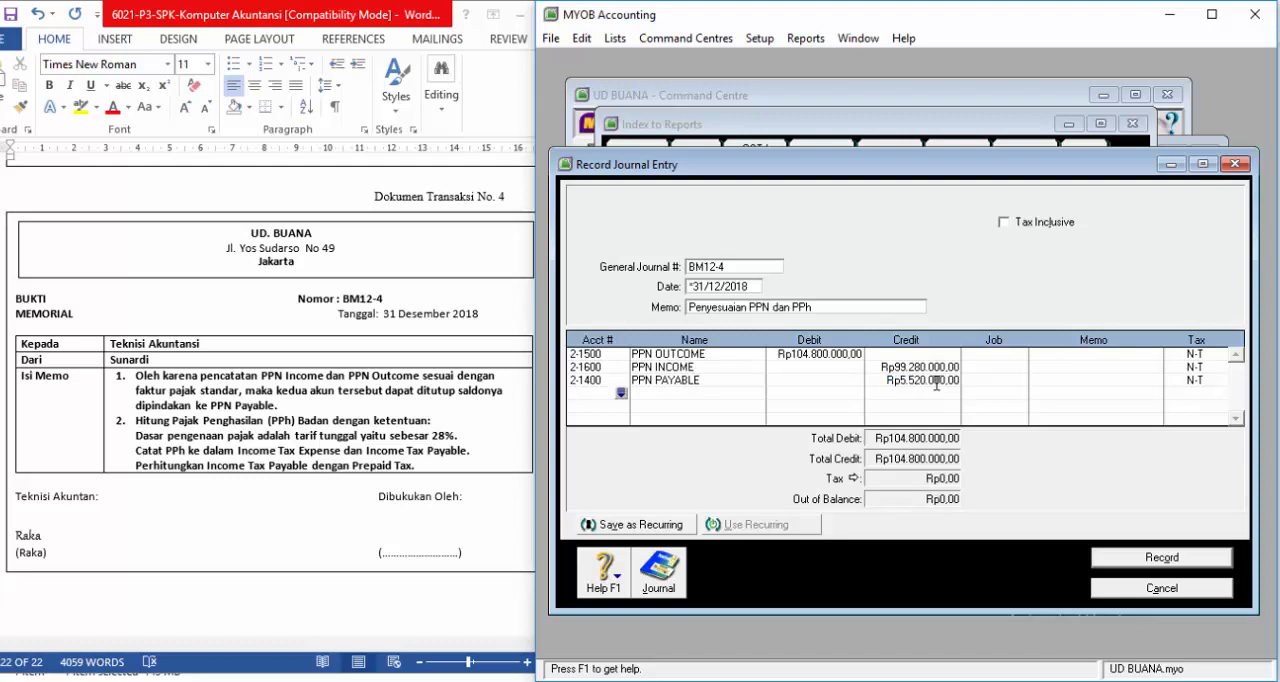
# Step: Review the recap of journal entry BM12-4, record the entry and leave the journal entry window
pyautogui.hotkey('ctrl', 'r')
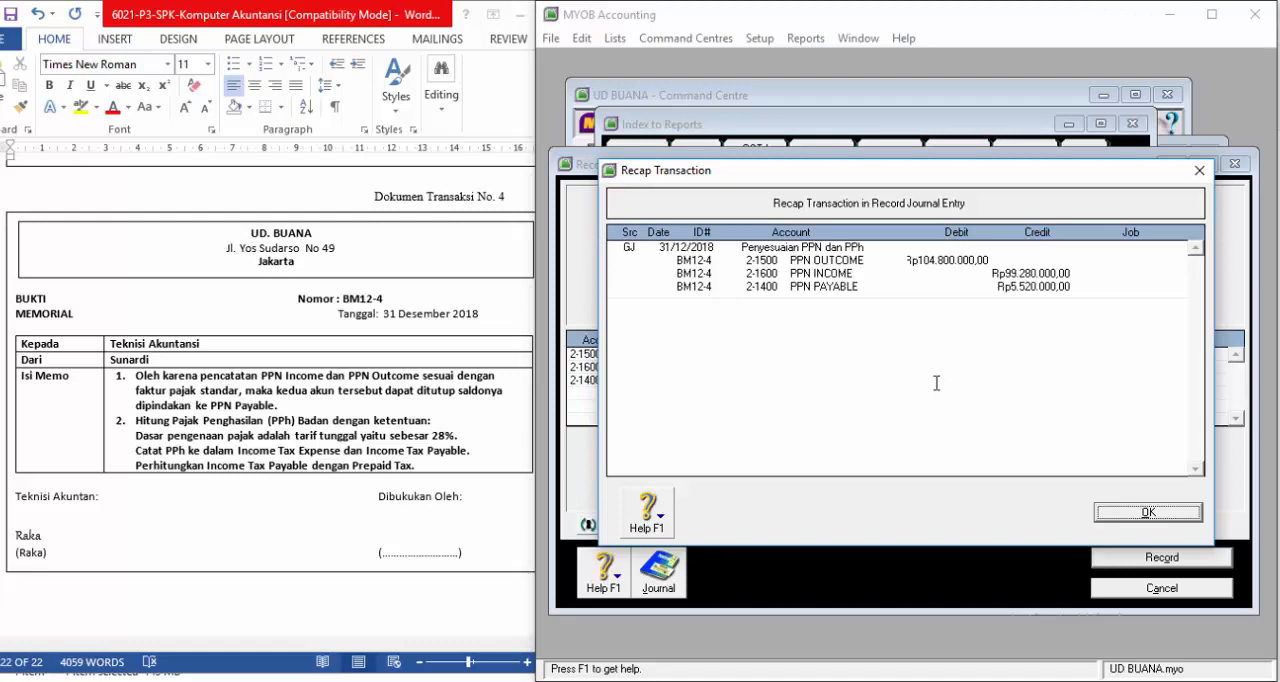
pyautogui.click(1157, 511)
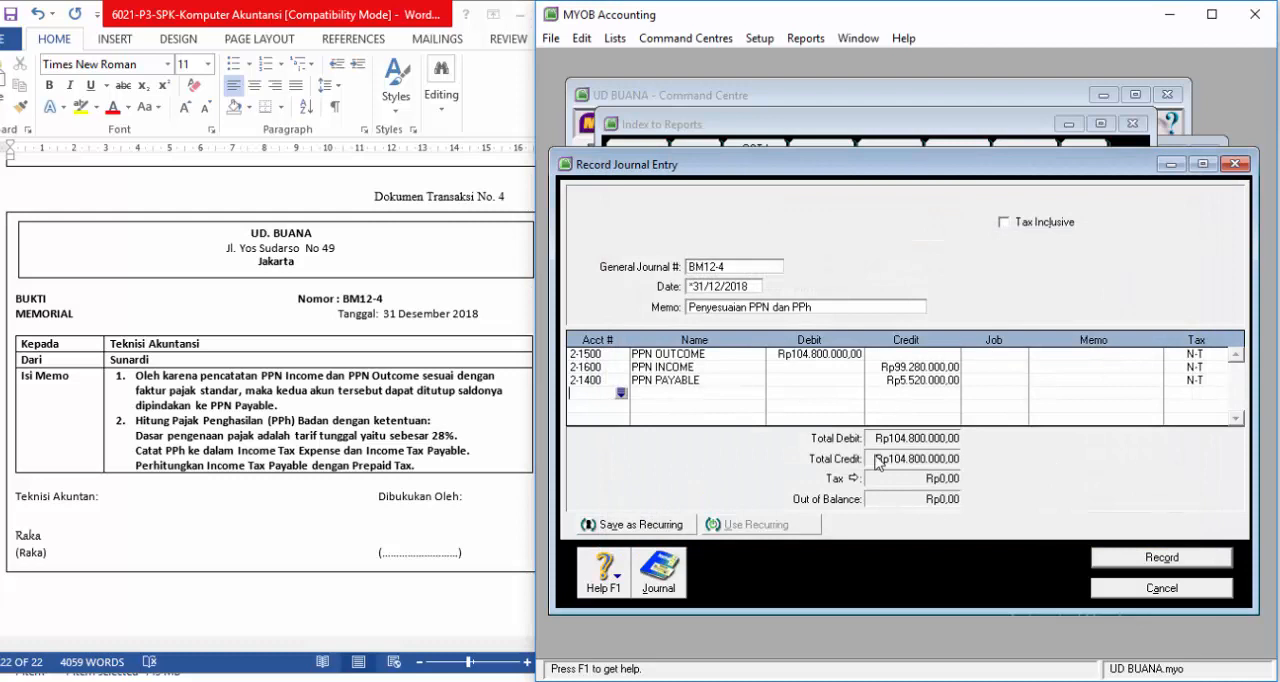
pyautogui.click(1147, 566)
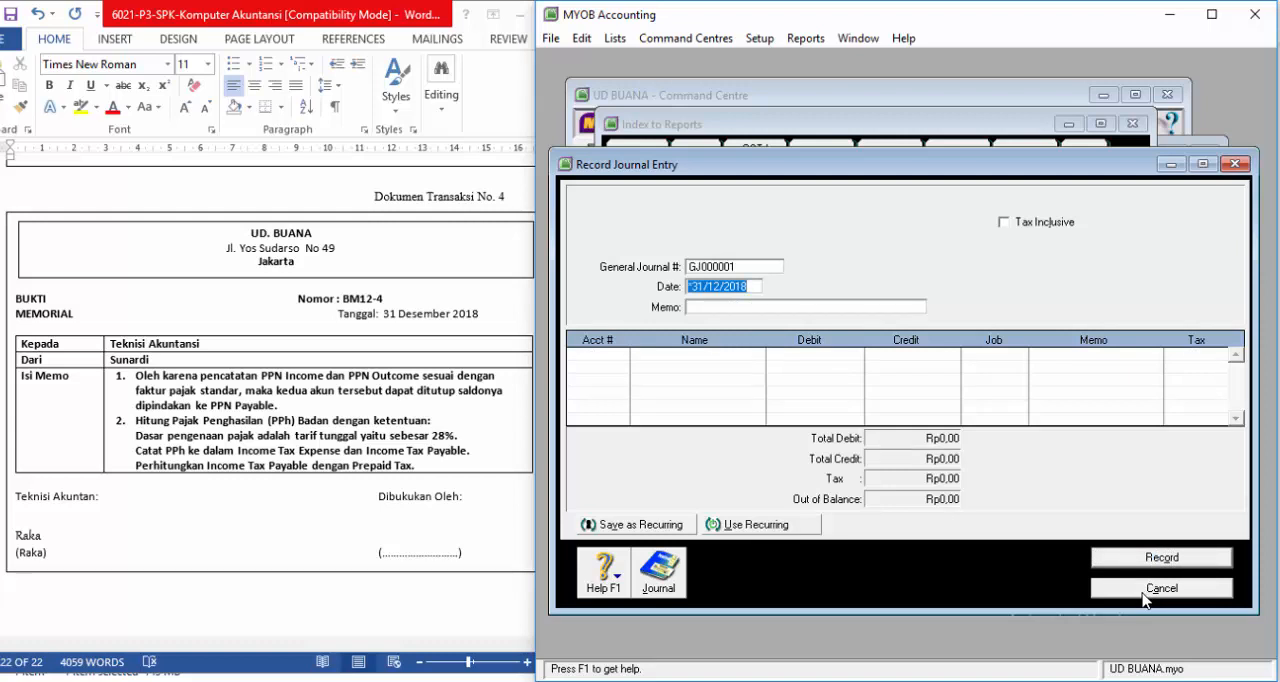
pyautogui.click(1143, 590)
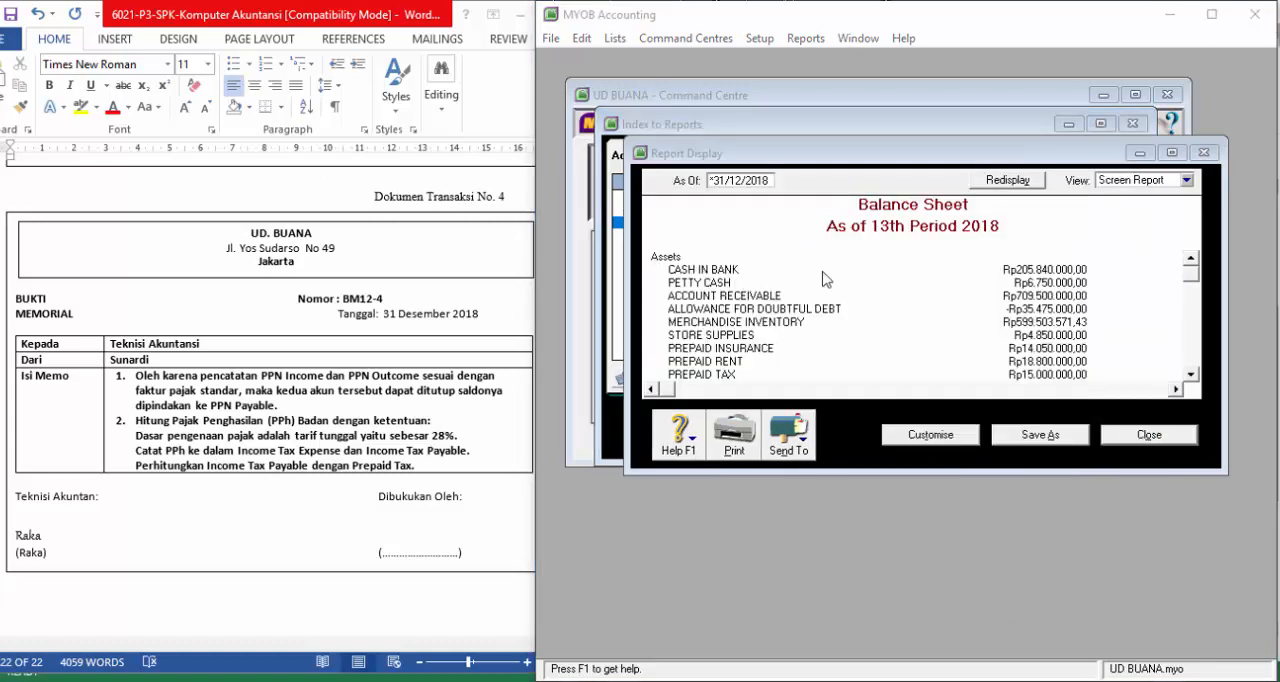
# Step: Close the Balance Sheet and display the Profit & Loss [Accrual] report
pyautogui.click(1125, 437)
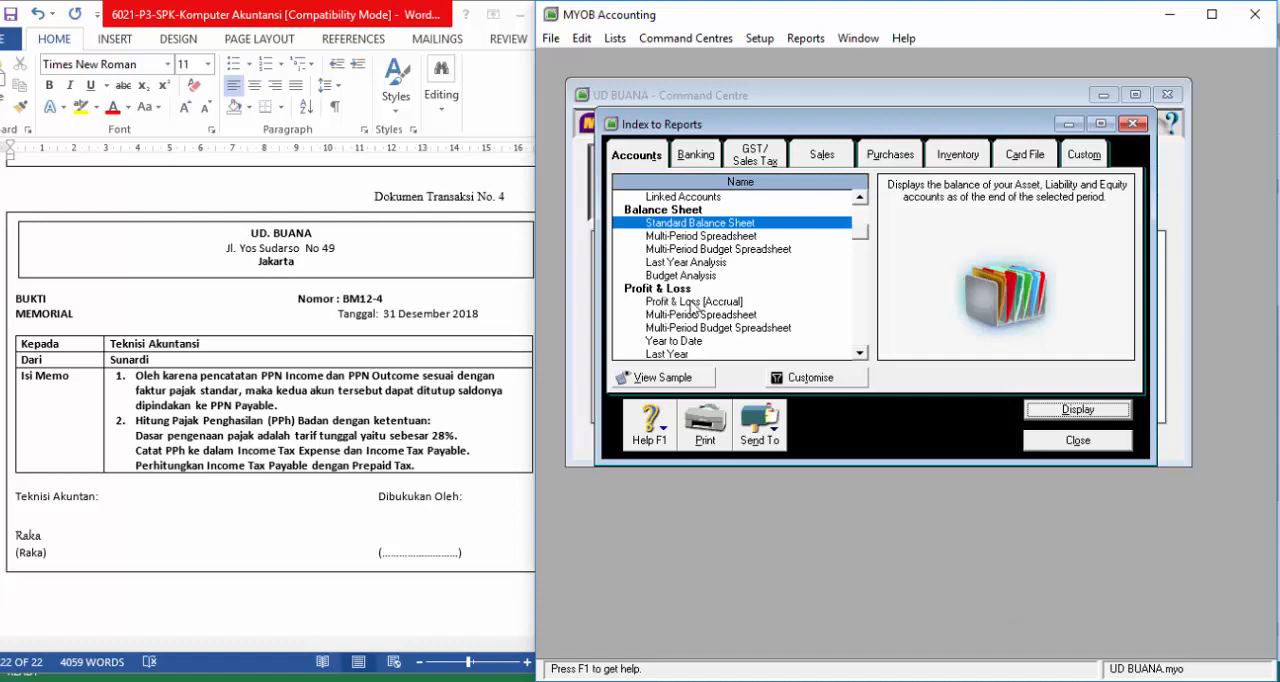
pyautogui.click(692, 302)
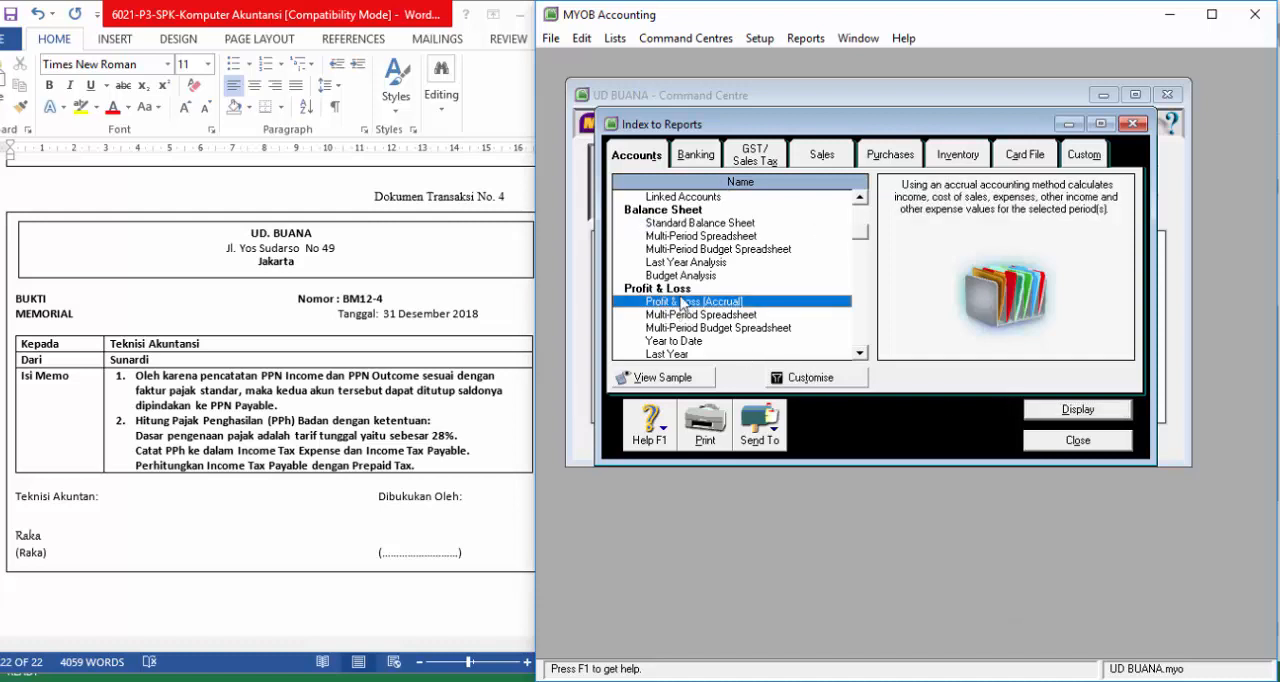
pyautogui.click(1065, 416)
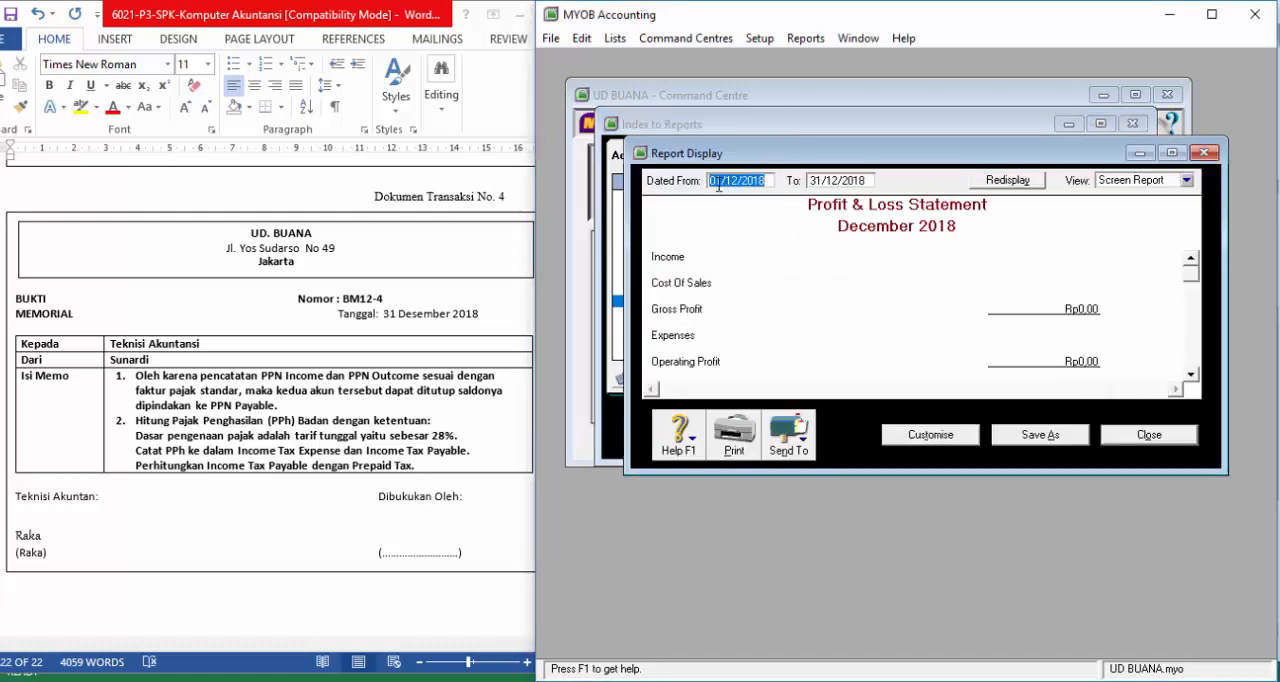
# Step: Set the Profit & Loss period from 01/01/2018 to *31/01/2018, including the 13th period, and check the net profit
pyautogui.click(738, 181)
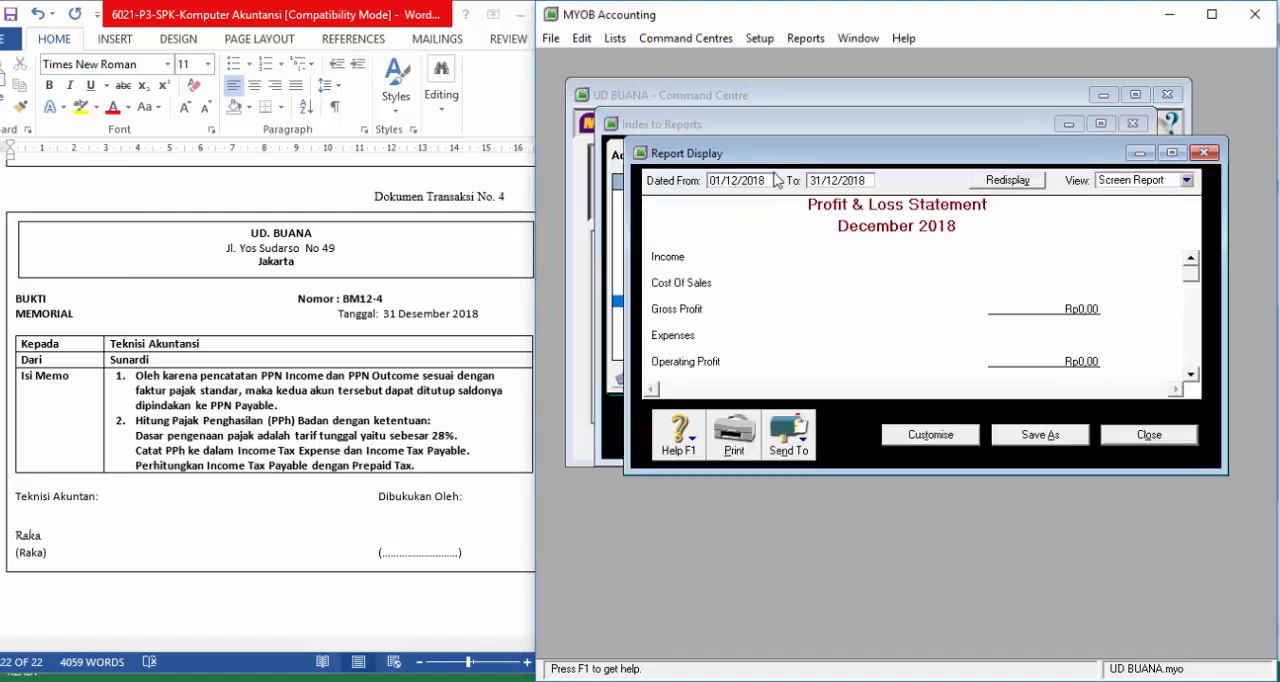
pyautogui.press('BackSpace')
pyautogui.press('Tab')
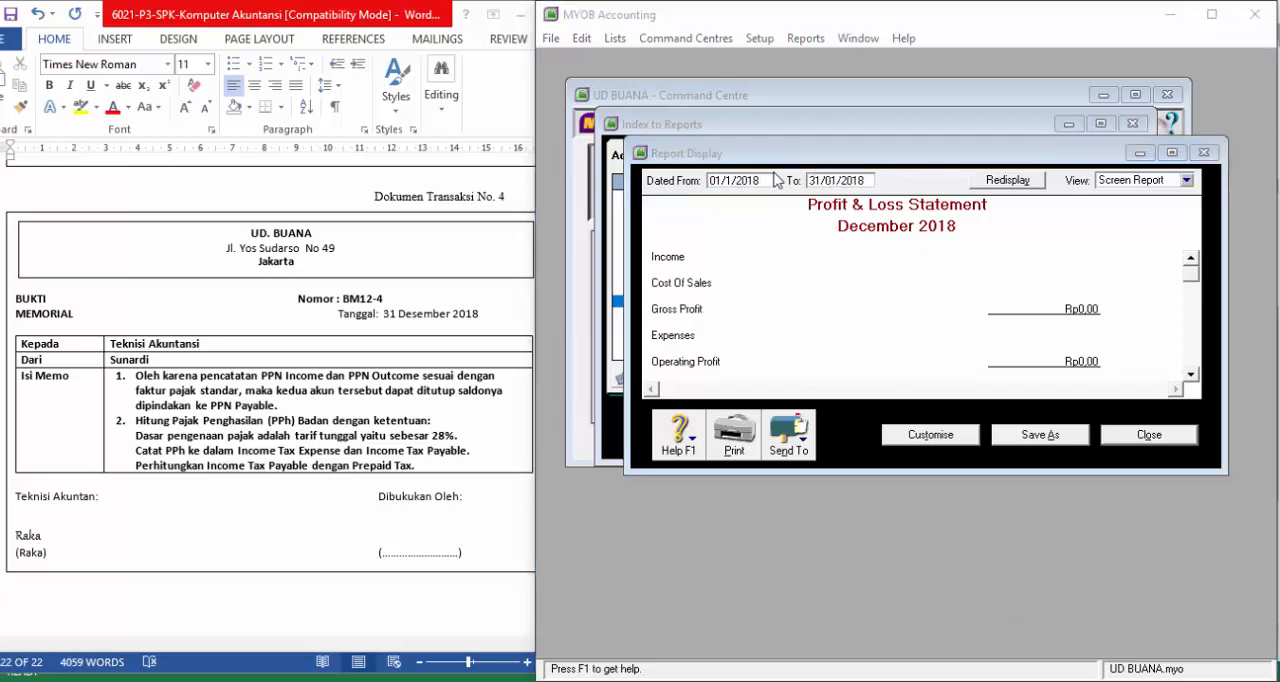
pyautogui.click(823, 181)
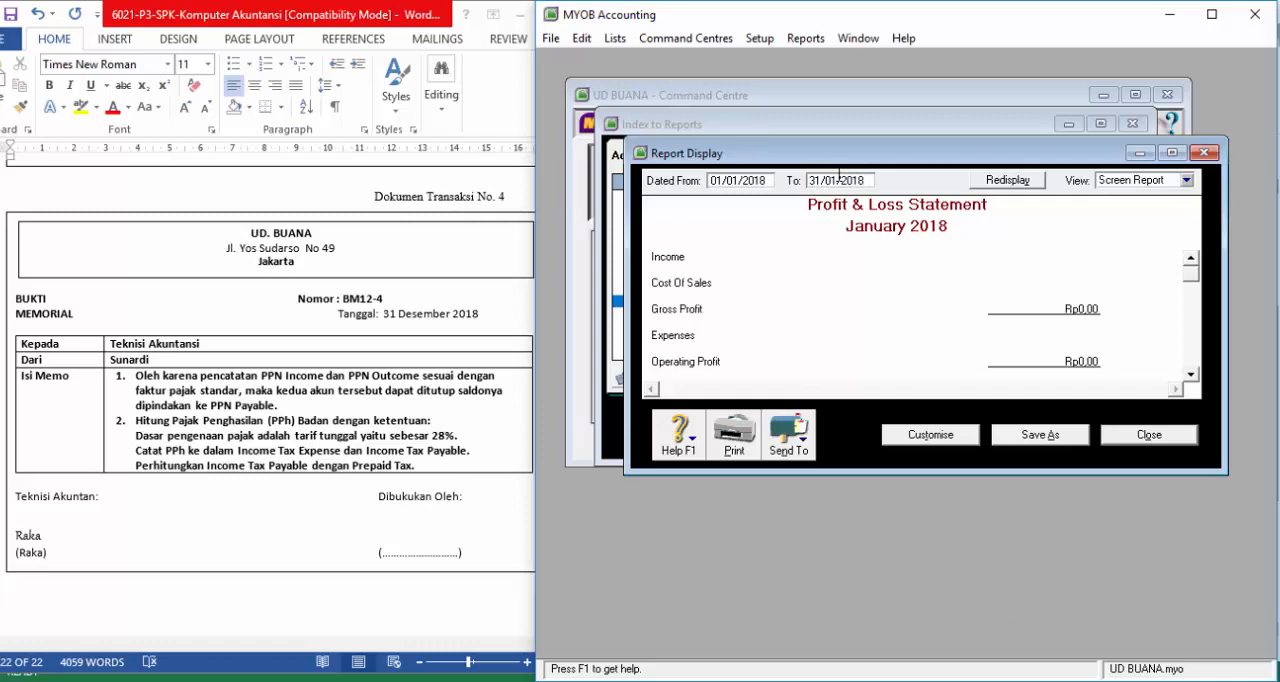
pyautogui.write('*')
pyautogui.press('Tab')
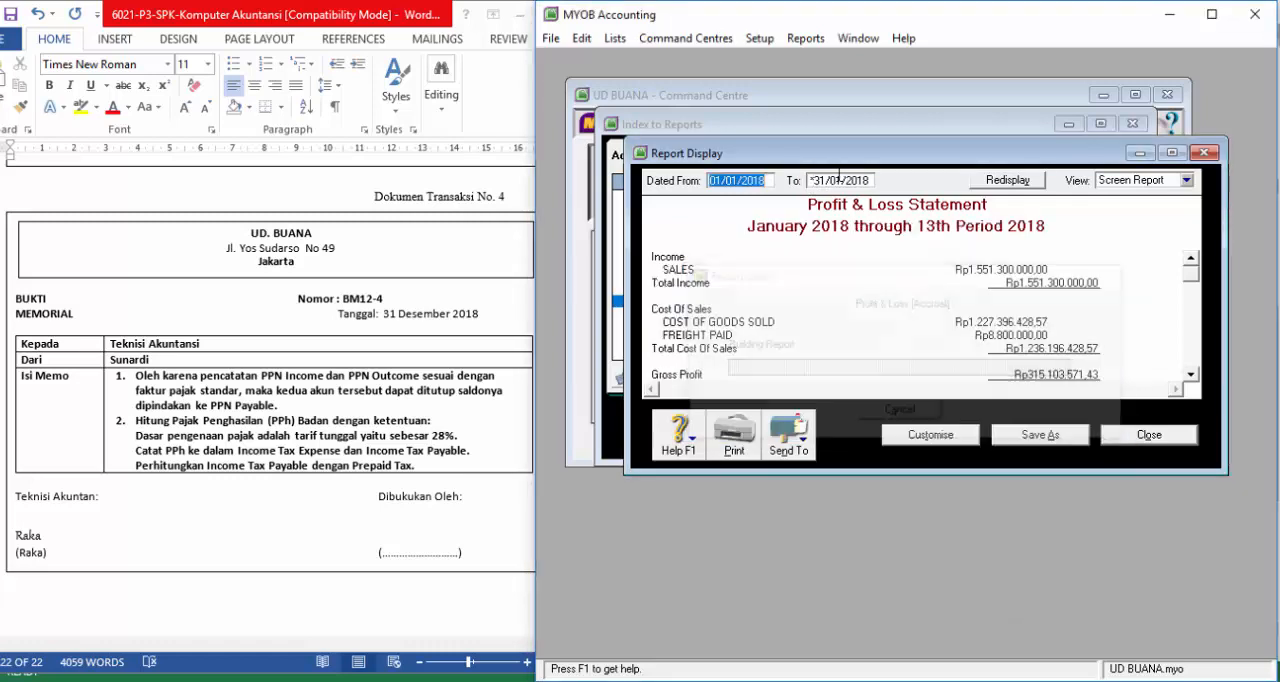
pyautogui.scroll(-6, 855, 280)
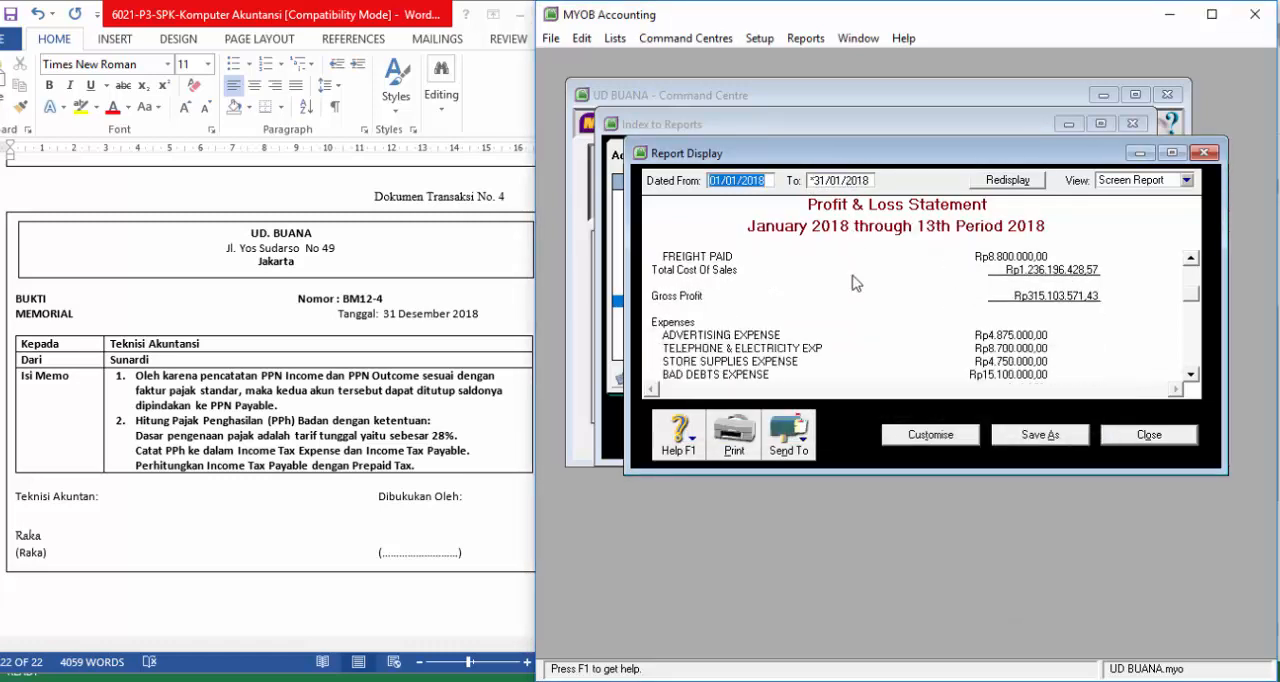
pyautogui.scroll(-3, 855, 277)
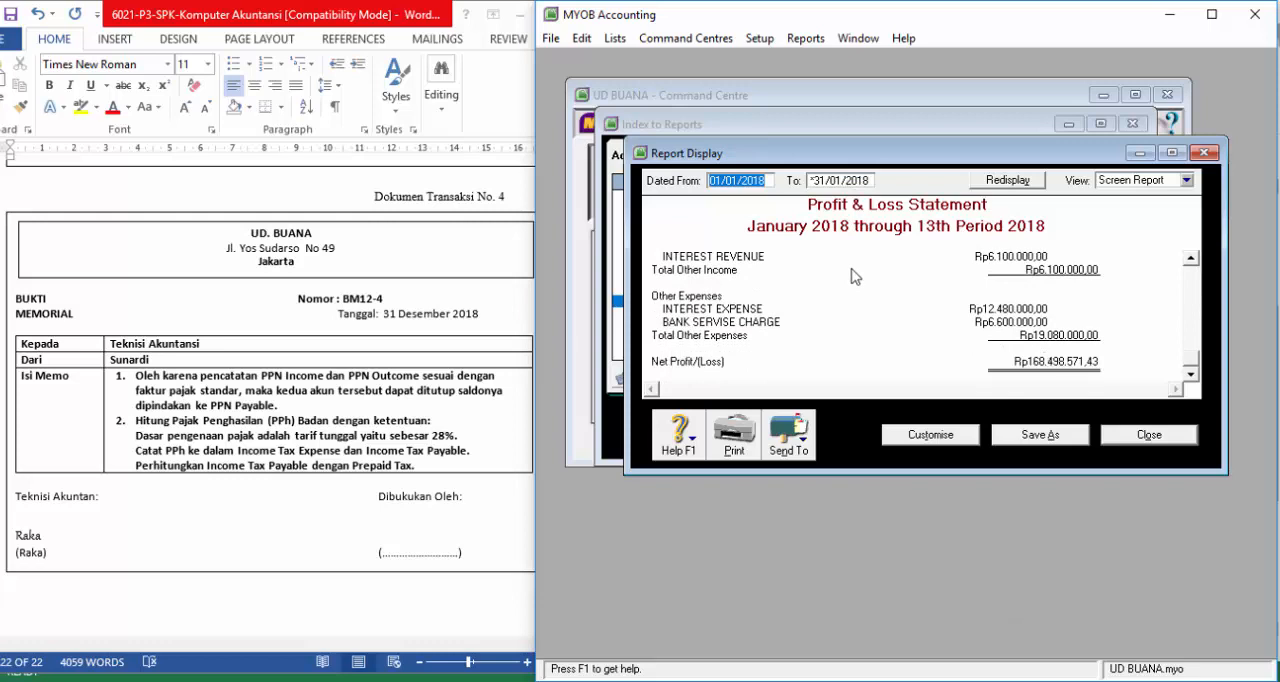
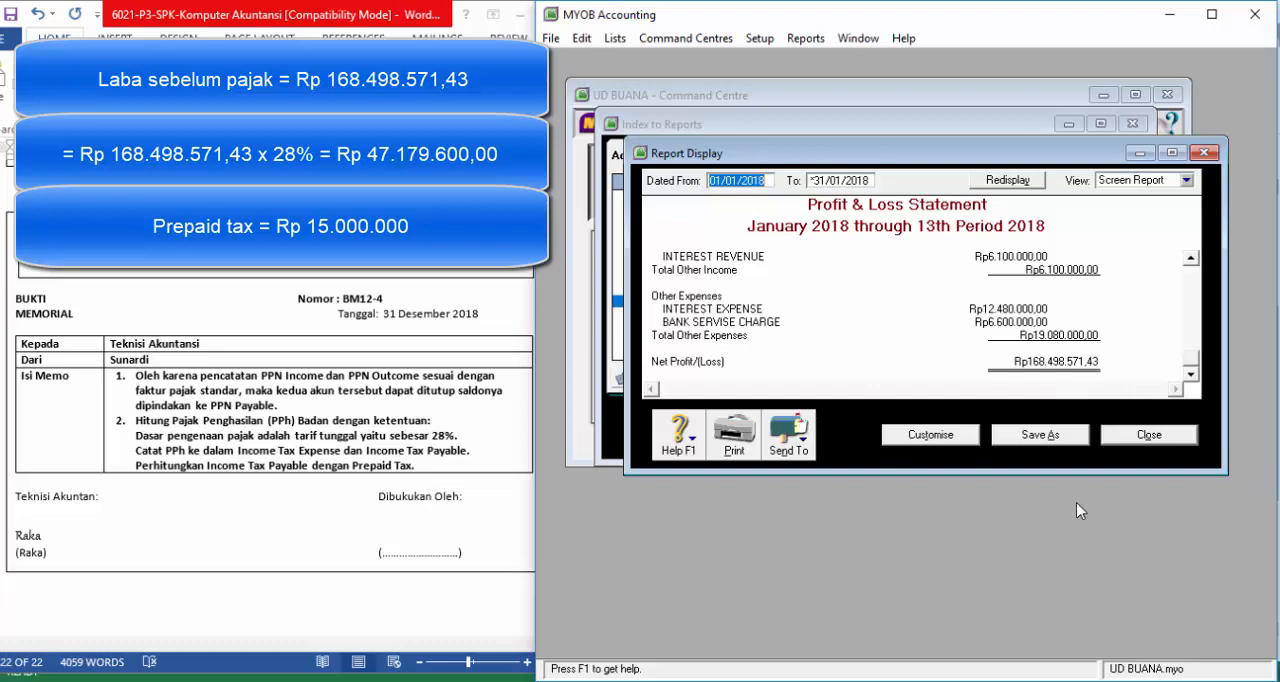
# Step: Close the Profit & Loss report and the report index, and open a new journal entry
pyautogui.click(1122, 439)
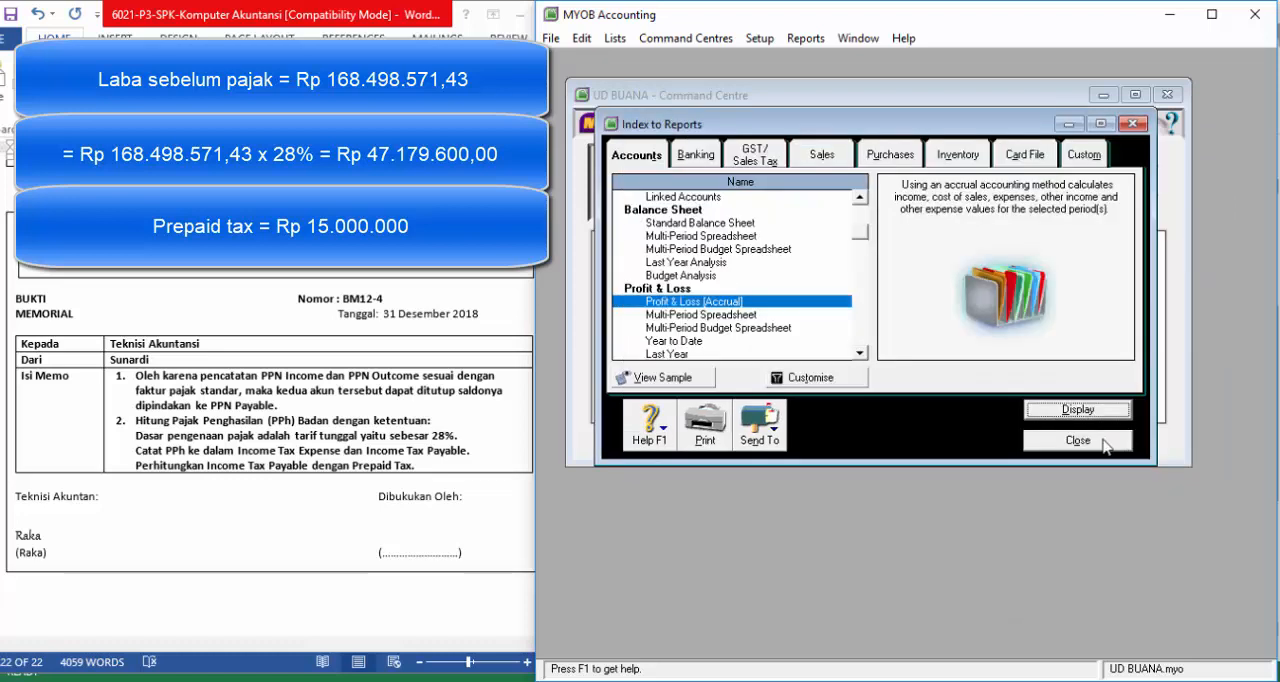
pyautogui.click(1103, 443)
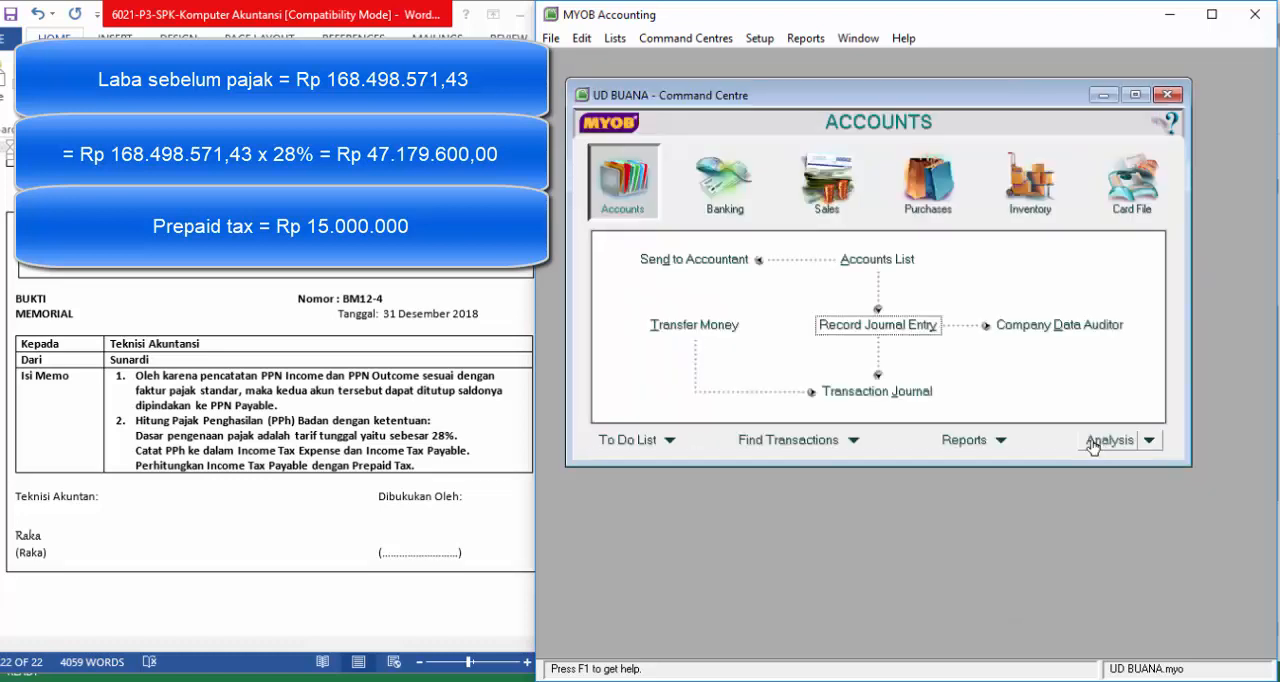
pyautogui.click(878, 326)
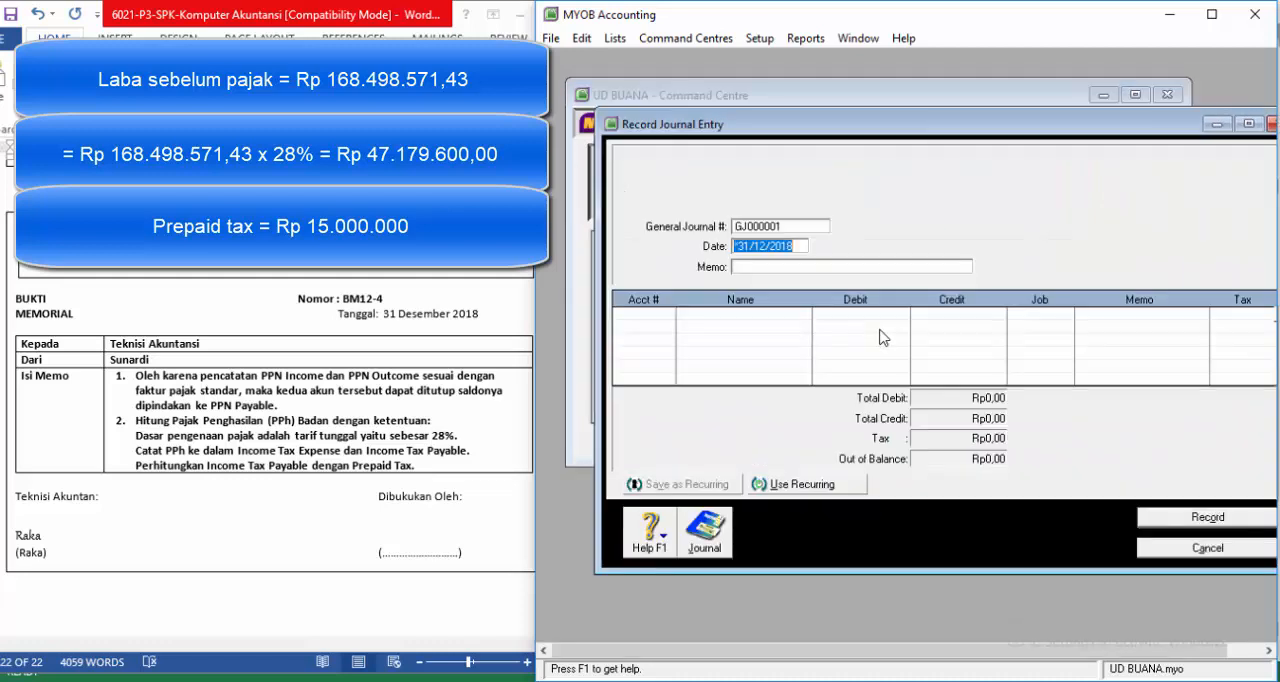
# Step: Number the journal entry bm12-4, keep the date *31/12/2018 and enter the memo "Penyesuaian PPh Badan"
pyautogui.click(791, 226)
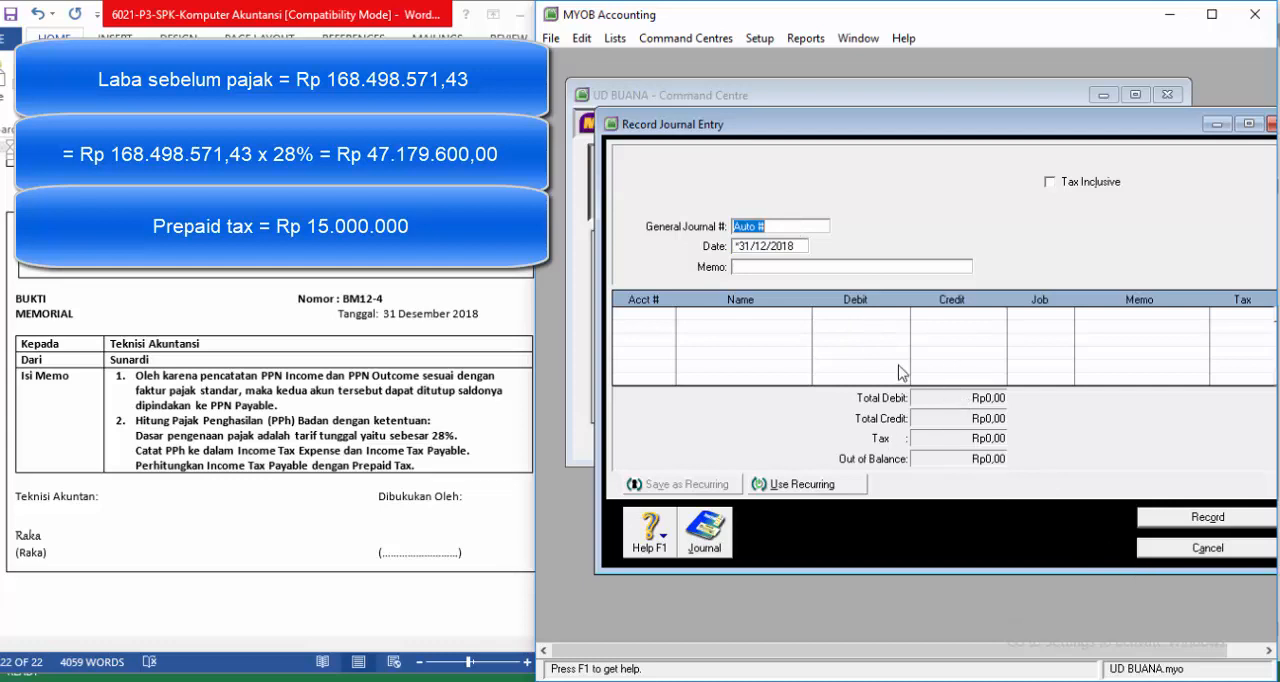
pyautogui.write('bm12-4')
pyautogui.press('Tab')
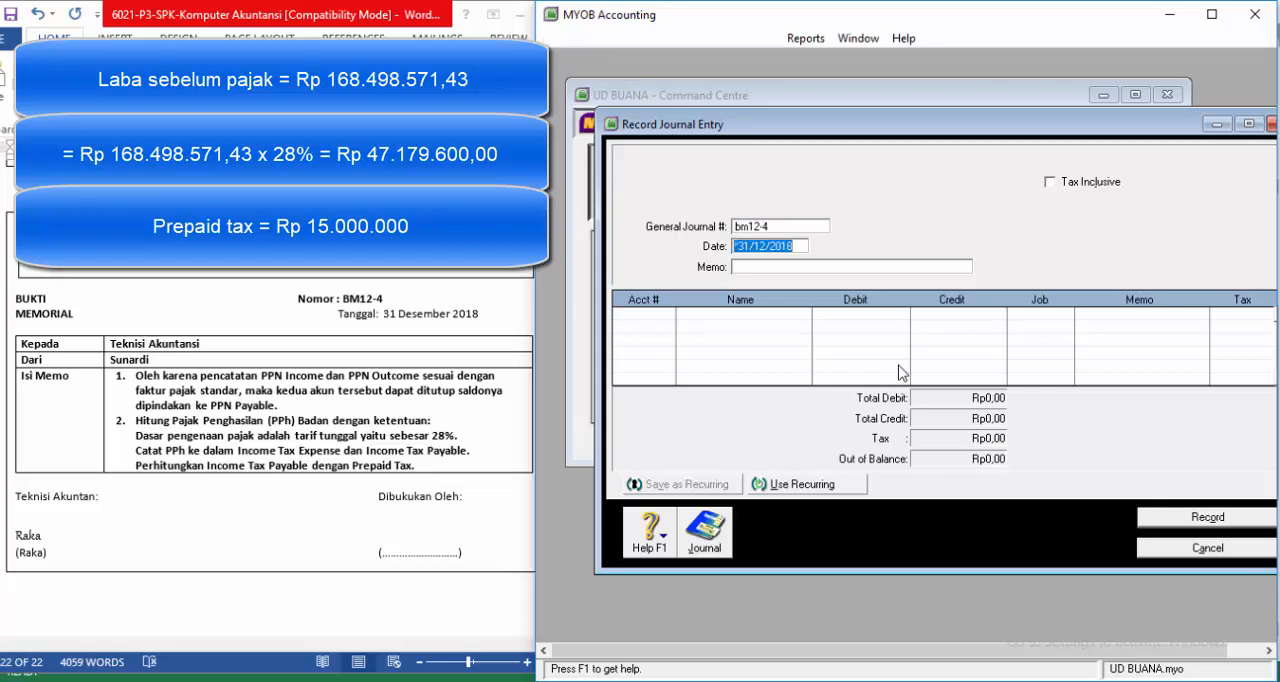
pyautogui.press('Tab')
pyautogui.write('P')
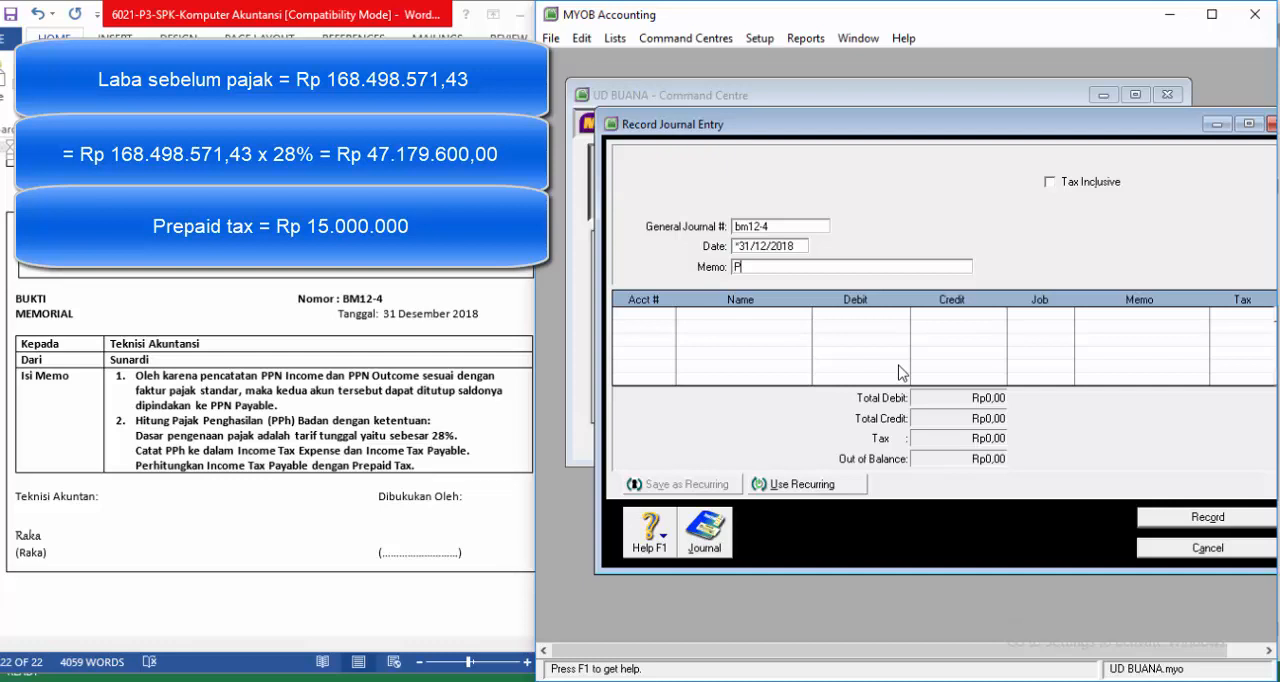
pyautogui.write('enyesuaian PPh Badan')
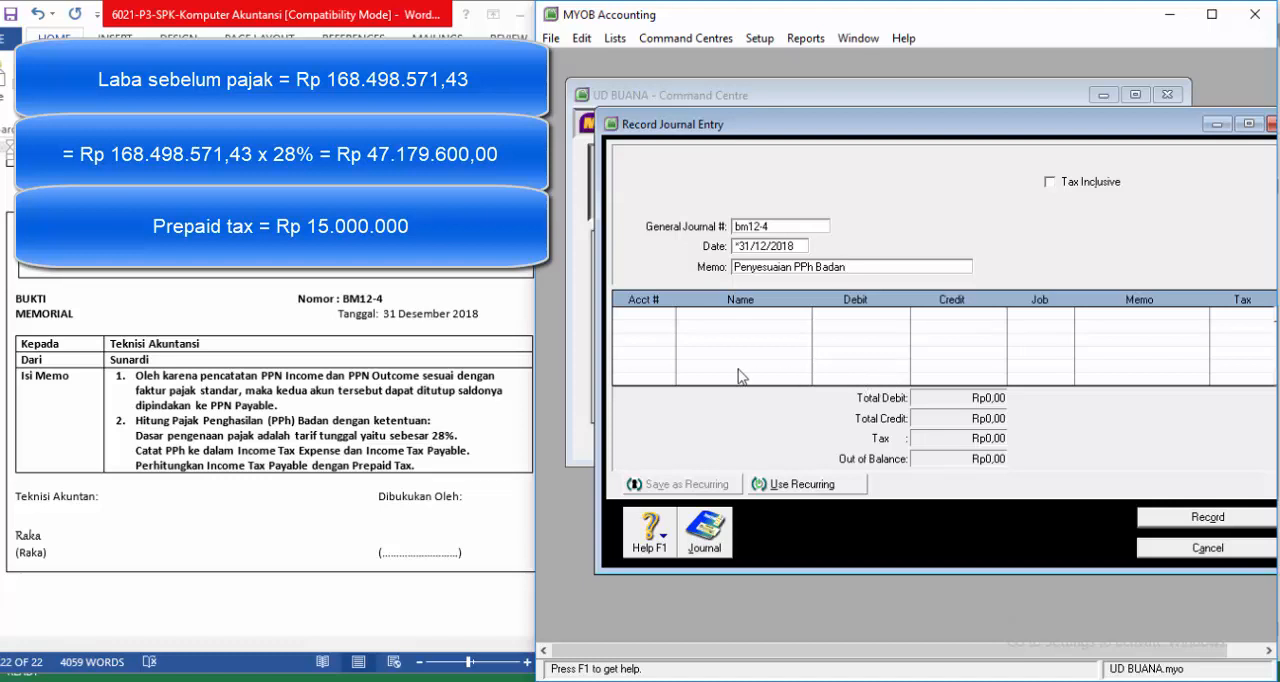
# Step: Add INCOME TAX EXPENSE (9-1300) as the first line with a debit of Rp47.179.600.000,00
pyautogui.click(671, 318)
pyautogui.click(667, 314)
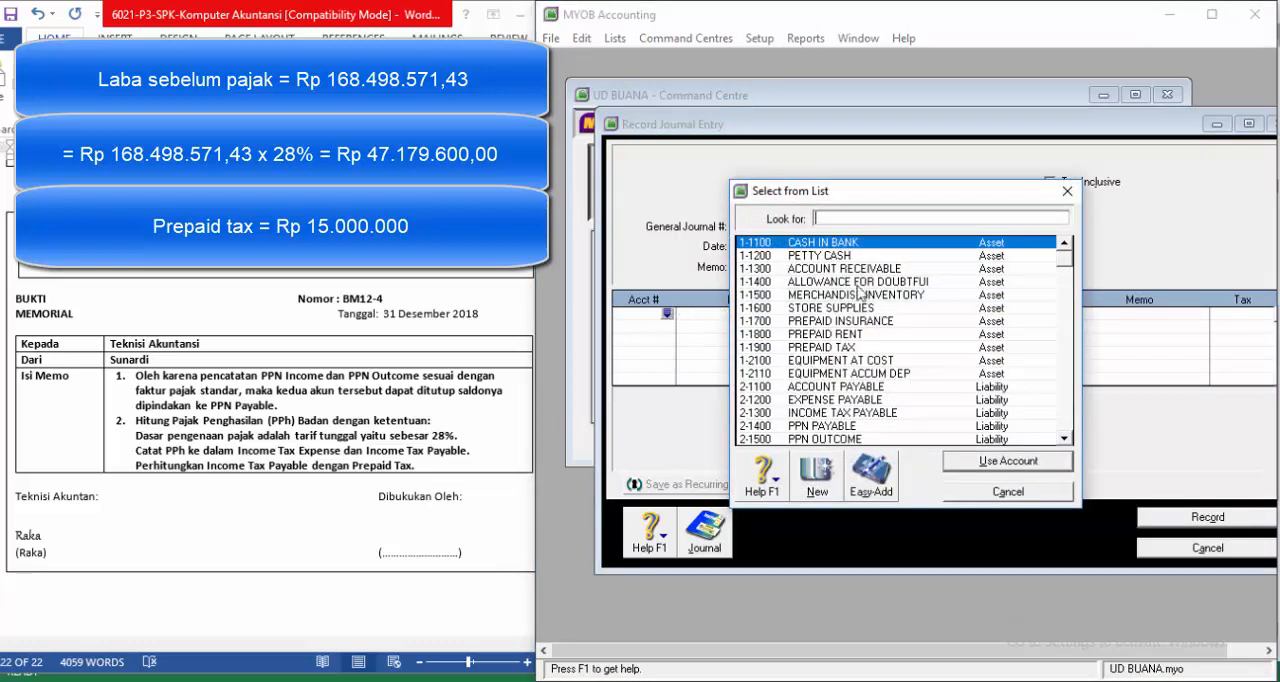
pyautogui.scroll(-12, 900, 353)
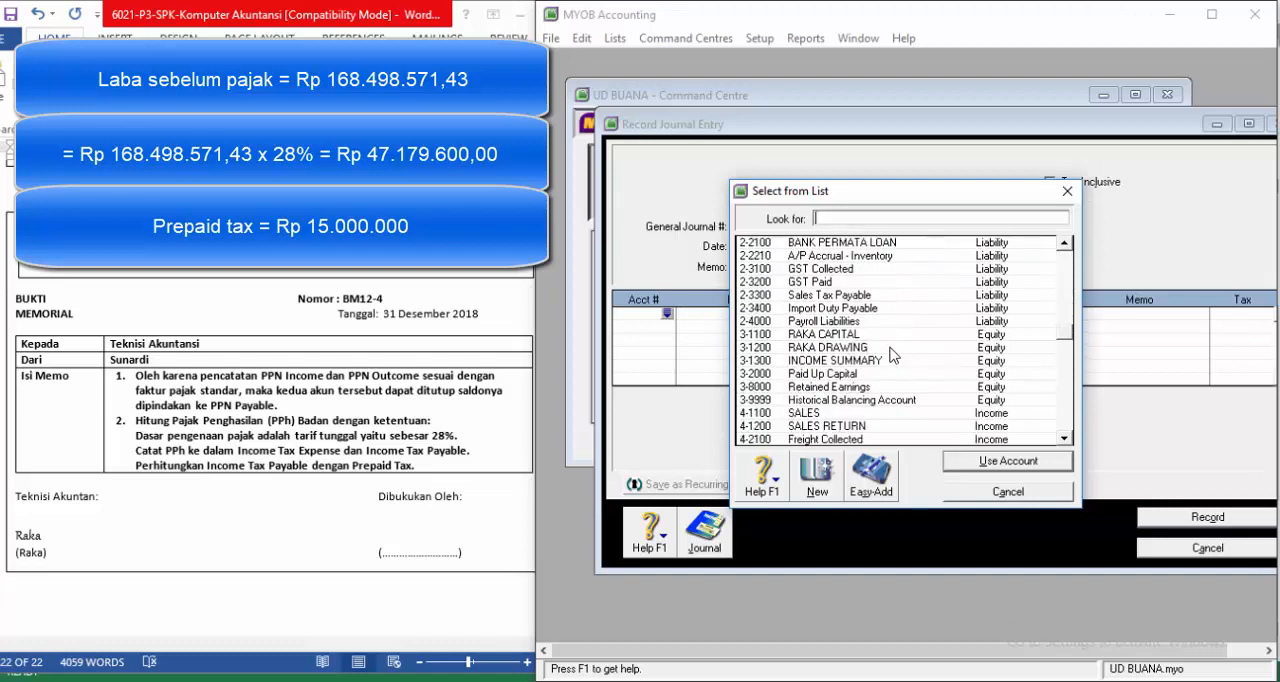
pyautogui.click(866, 439)
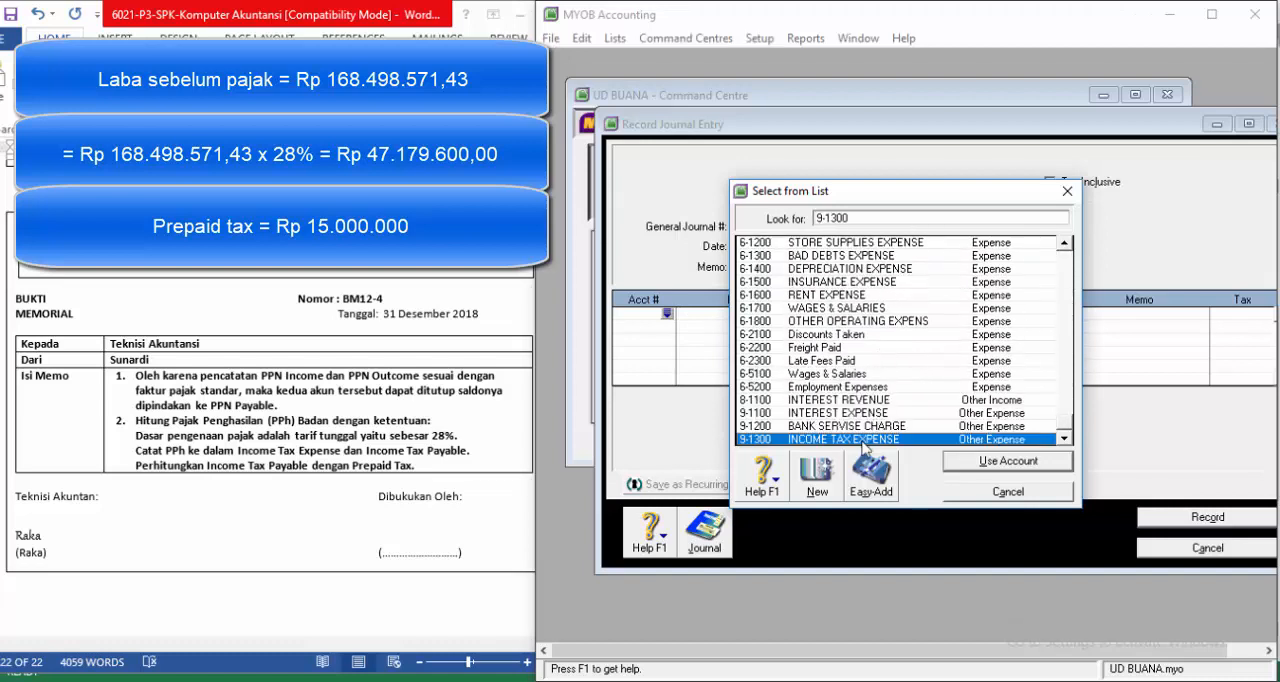
pyautogui.click(990, 470)
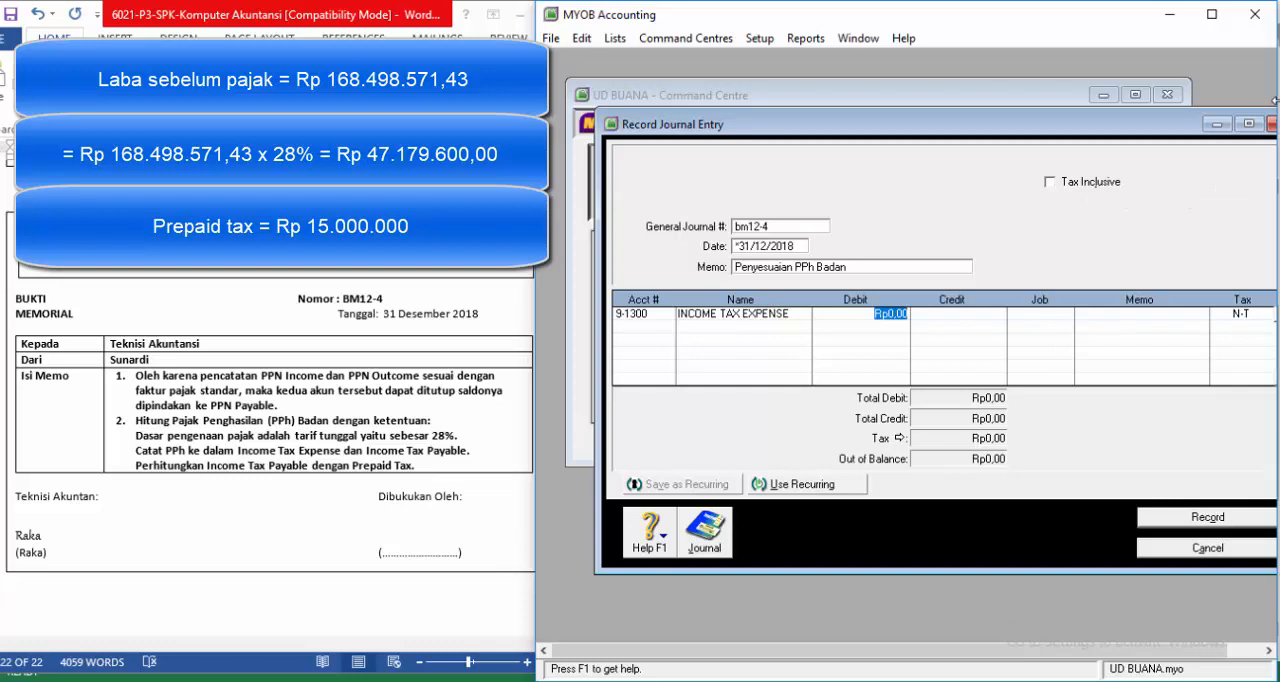
pyautogui.write('47179600')
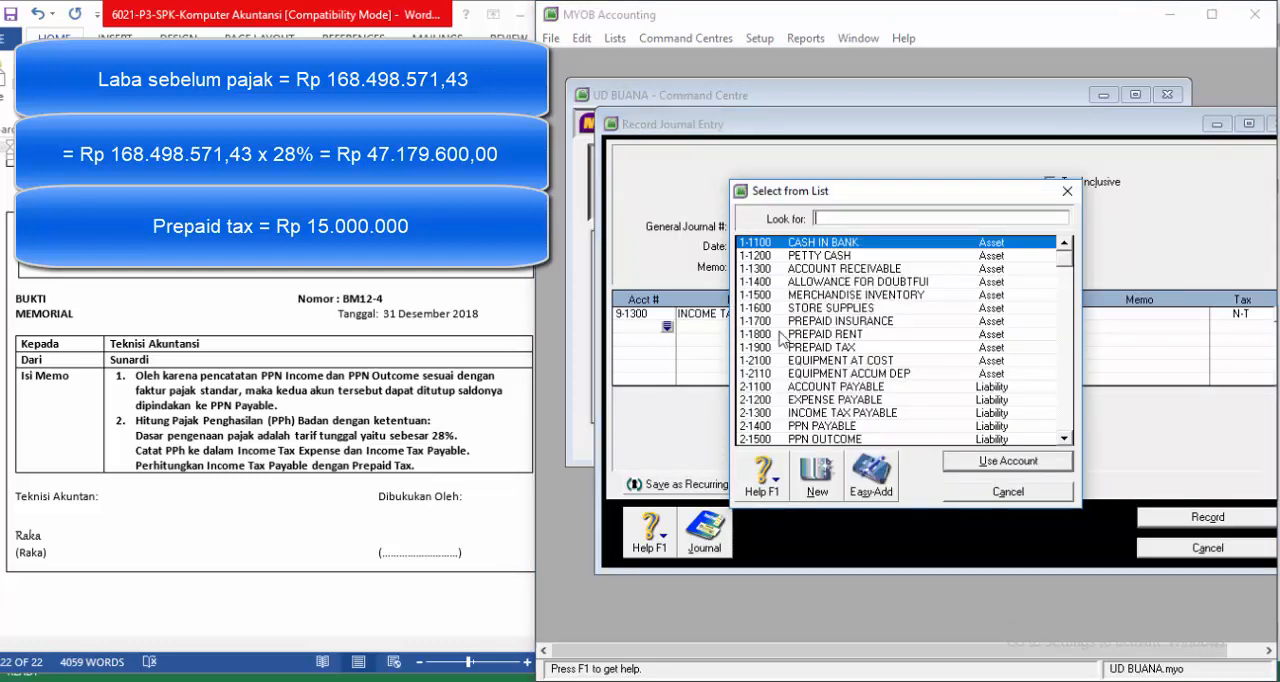
# Step: Add PREPAID TAX (1-1900) as the second line with a credit of Rp15.000.000,00
pyautogui.click(822, 349)
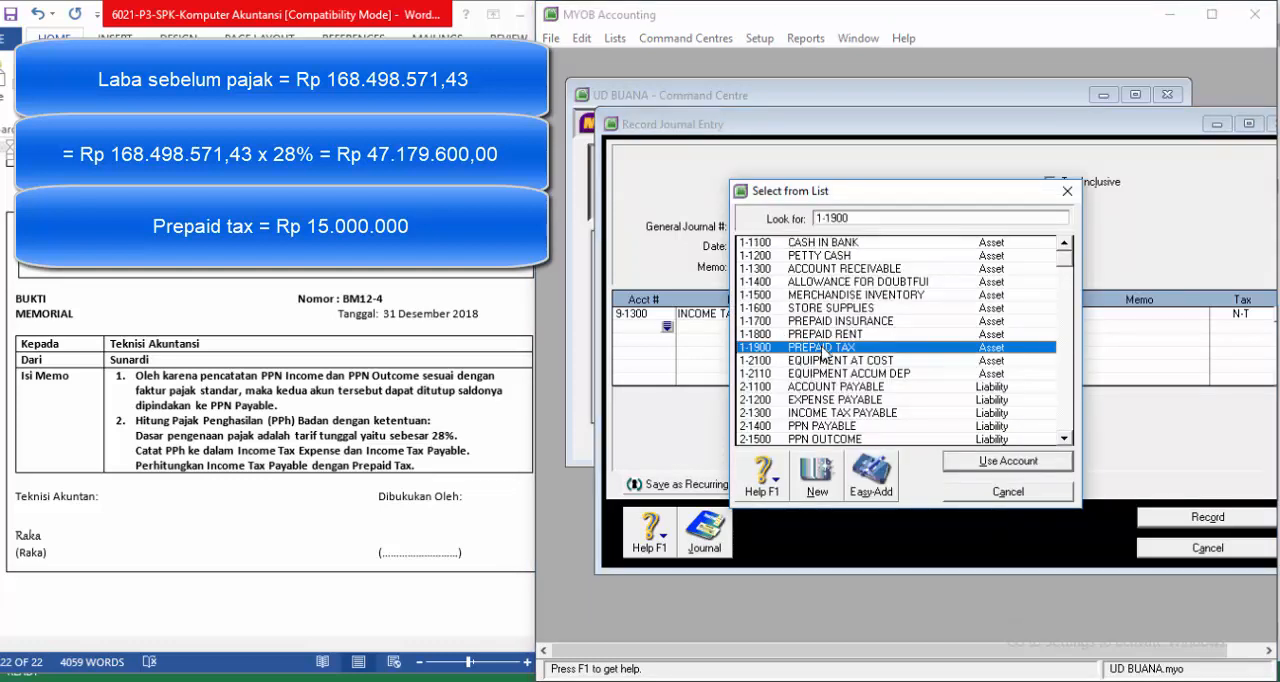
pyautogui.click(976, 463)
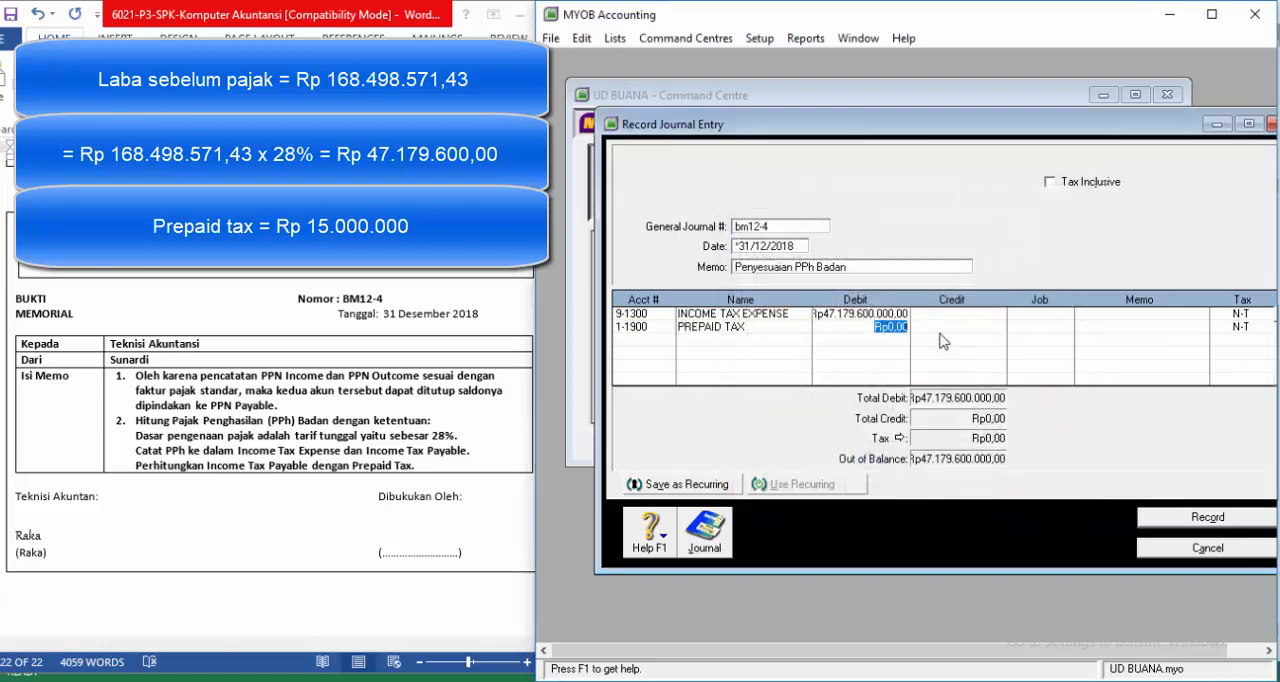
pyautogui.click(966, 327)
pyautogui.press('BackSpace')
pyautogui.click(984, 360)
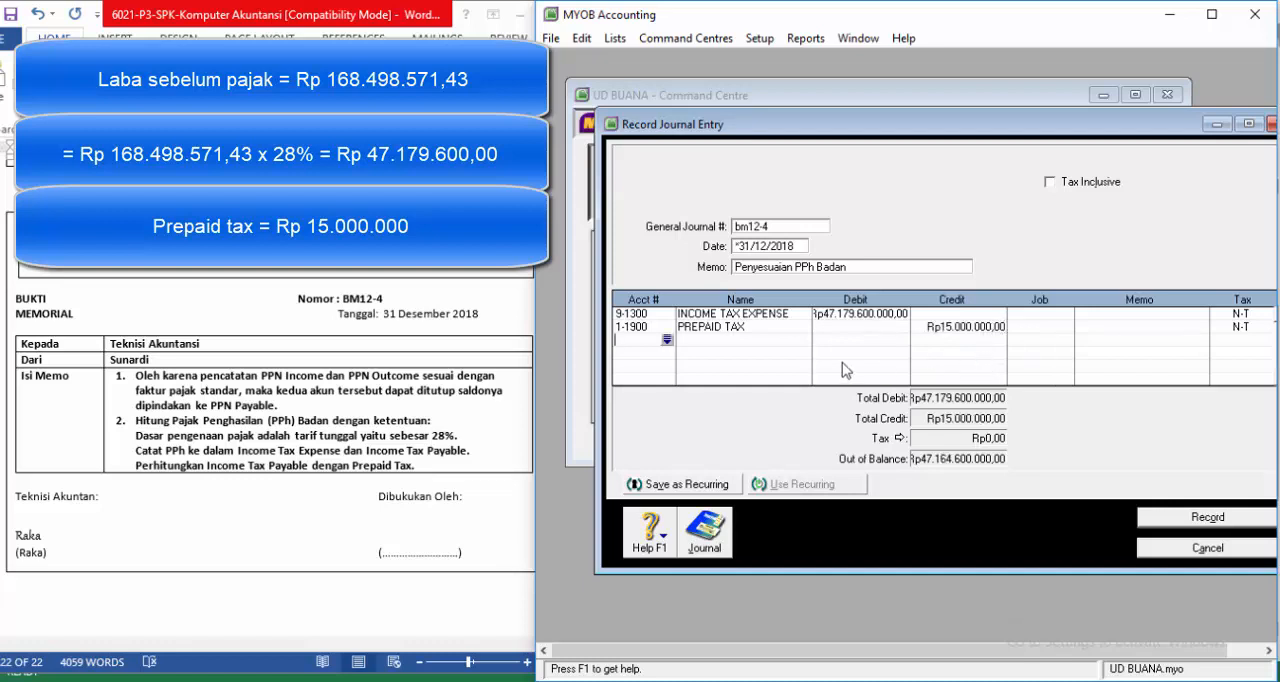
# Step: Add INCOME TAX PAYABLE (2-1300) as the third line with a credit of Rp47.164.600.000,00 and check the entry's recap
pyautogui.click(667, 341)
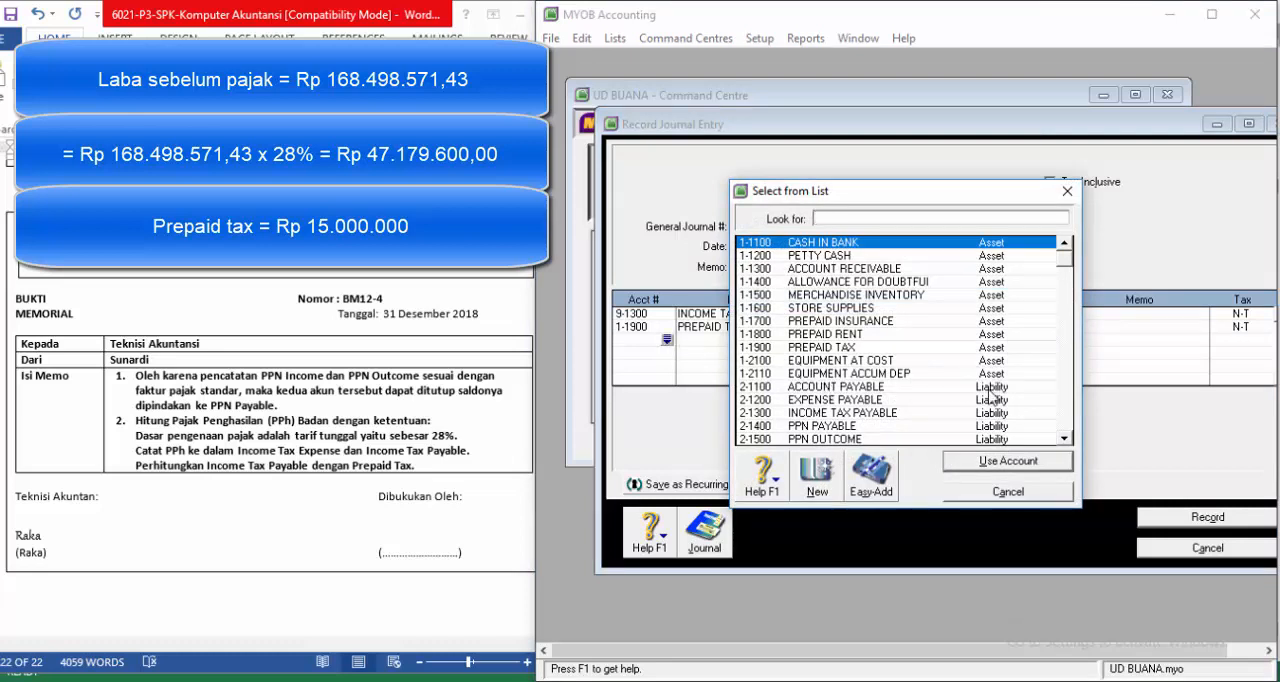
pyautogui.click(814, 412)
pyautogui.click(950, 468)
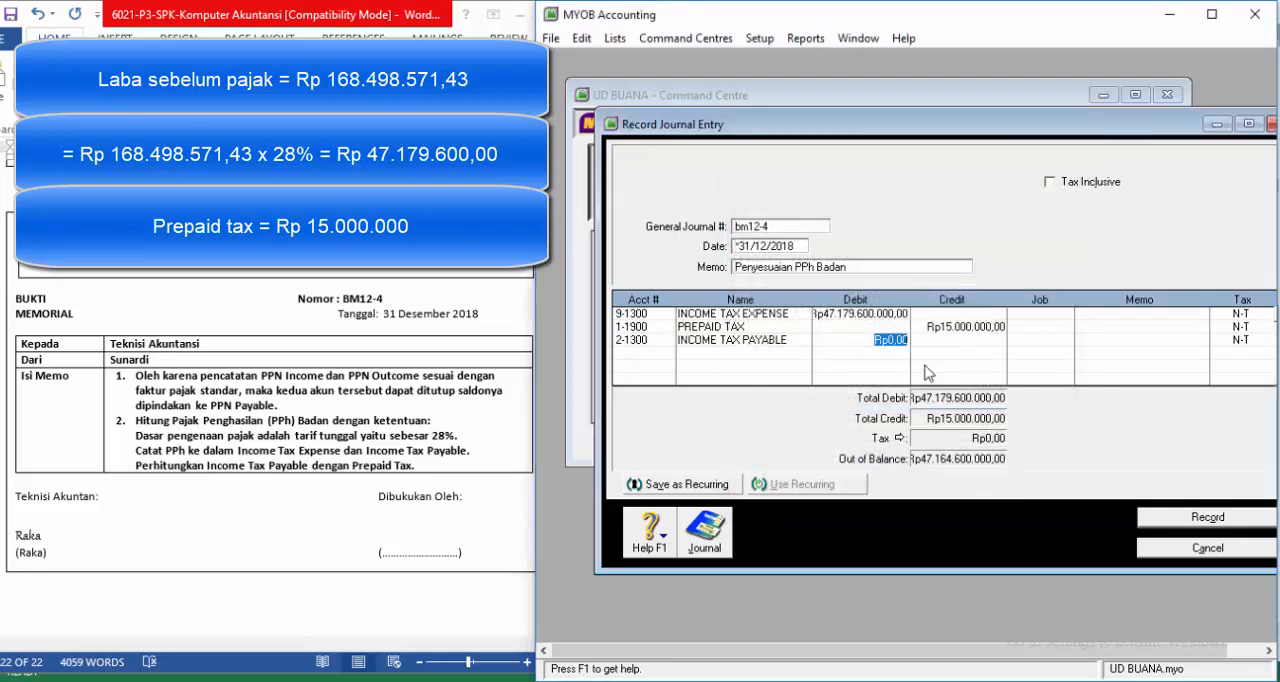
pyautogui.click(966, 345)
pyautogui.press('Return')
pyautogui.hotkey('ctrl', 'r')
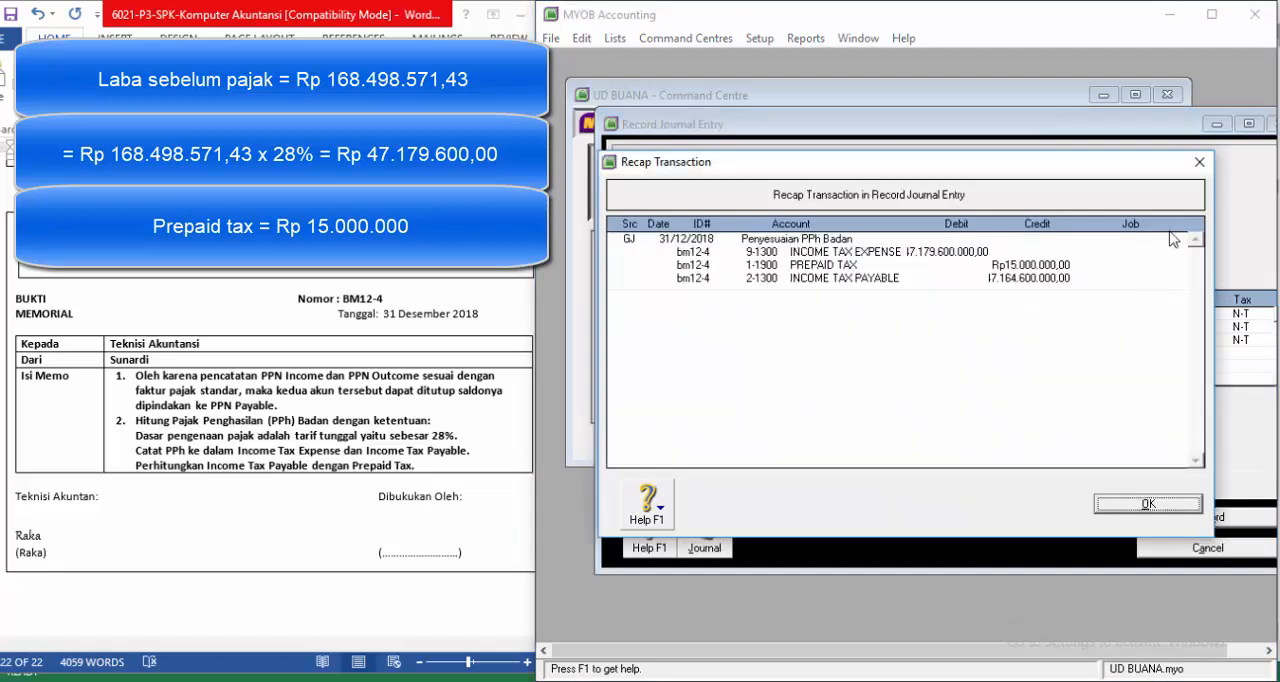
pyautogui.click(1200, 161)
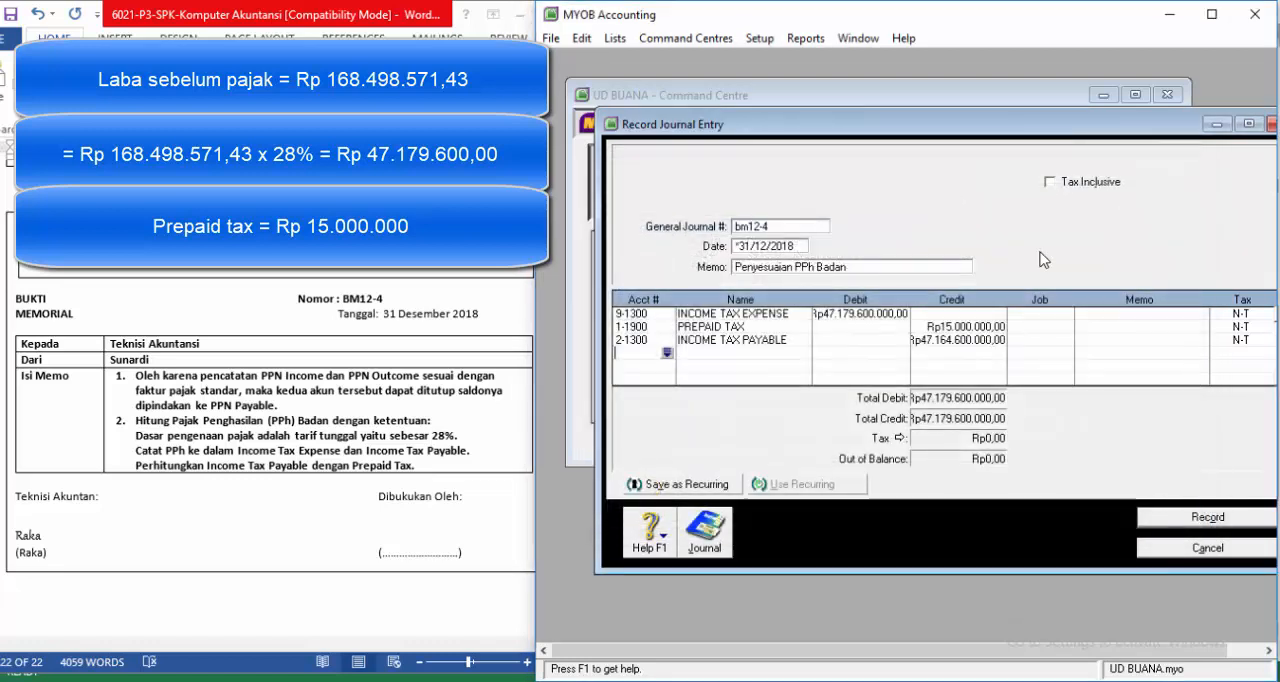
# Step: Correct the INCOME TAX EXPENSE debit to Rp47.179.600,00
pyautogui.click(840, 316)
pyautogui.click(882, 314)
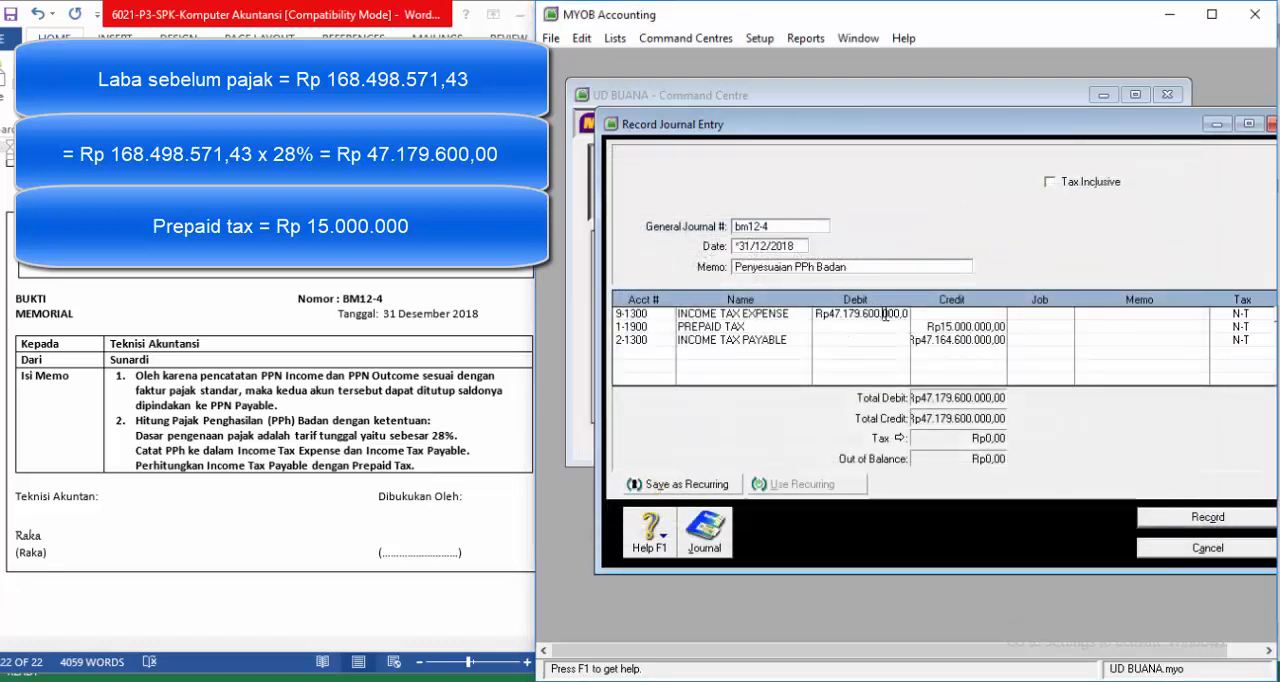
pyautogui.press('Delete')
pyautogui.press('Delete')
pyautogui.press('Delete')
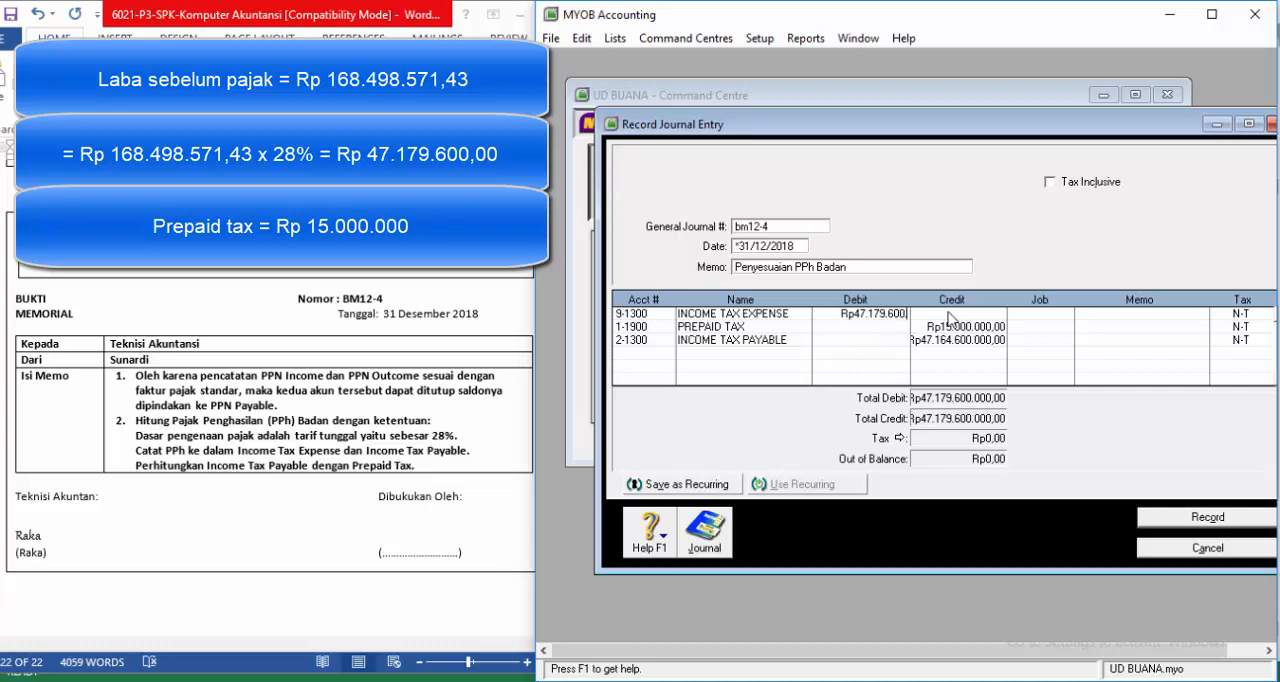
pyautogui.press('Return')
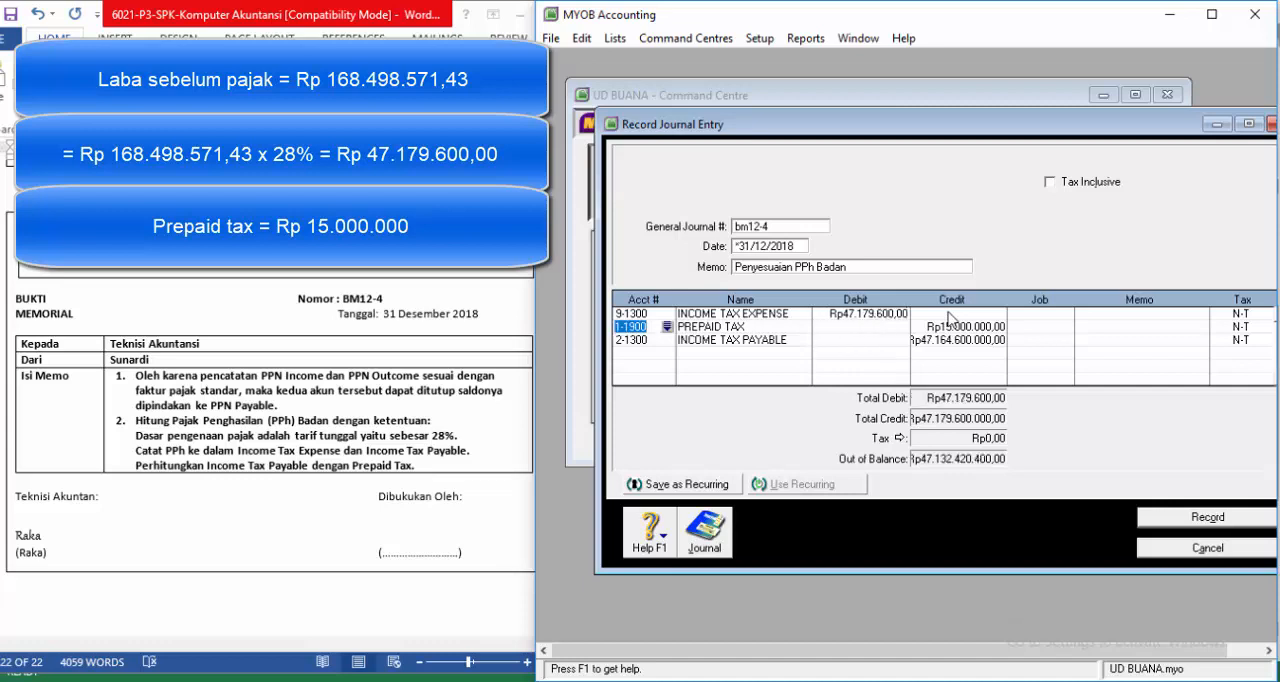
# Step: Replace the INCOME TAX PAYABLE credit with the balancing amount of Rp32.179.600,00
pyautogui.click(947, 340)
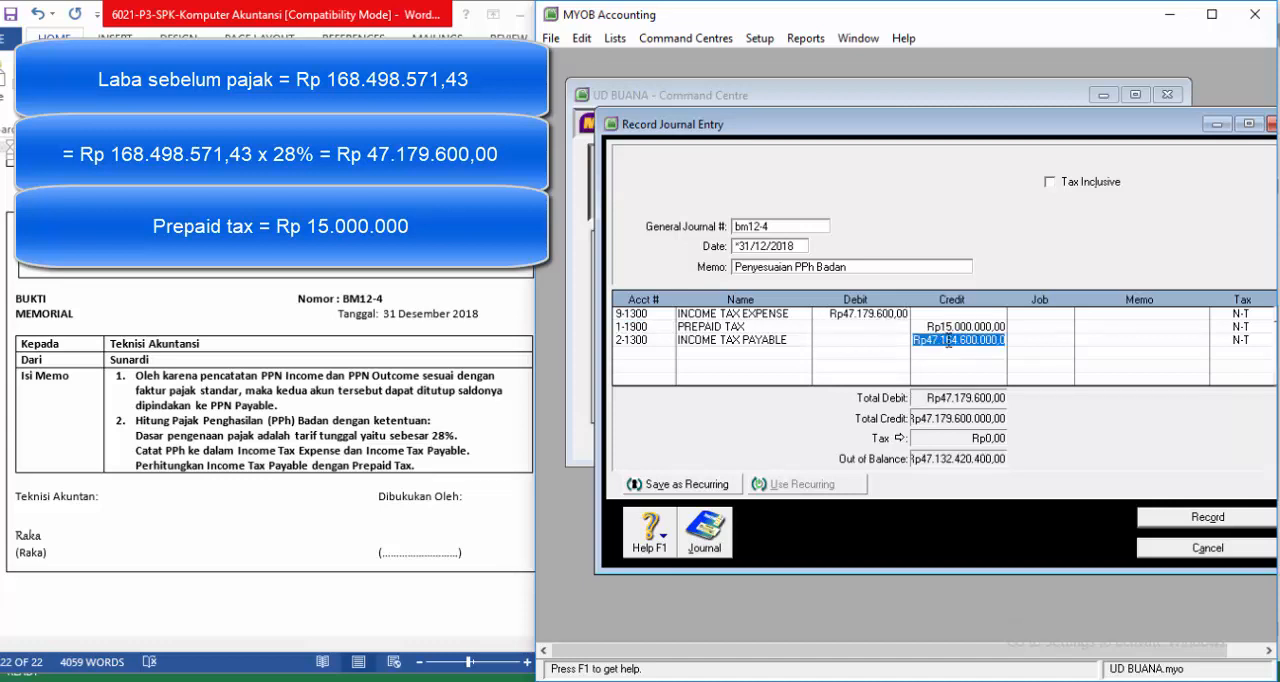
pyautogui.press('Up')
pyautogui.press('Return')
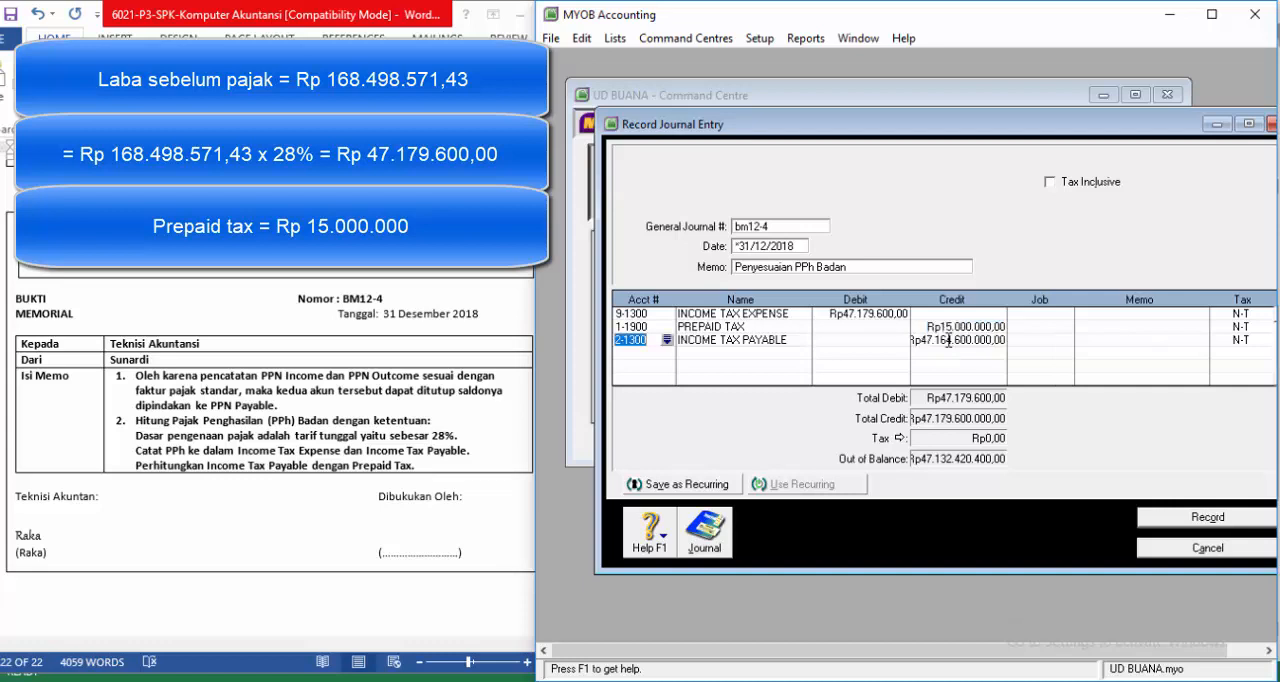
pyautogui.click(947, 341)
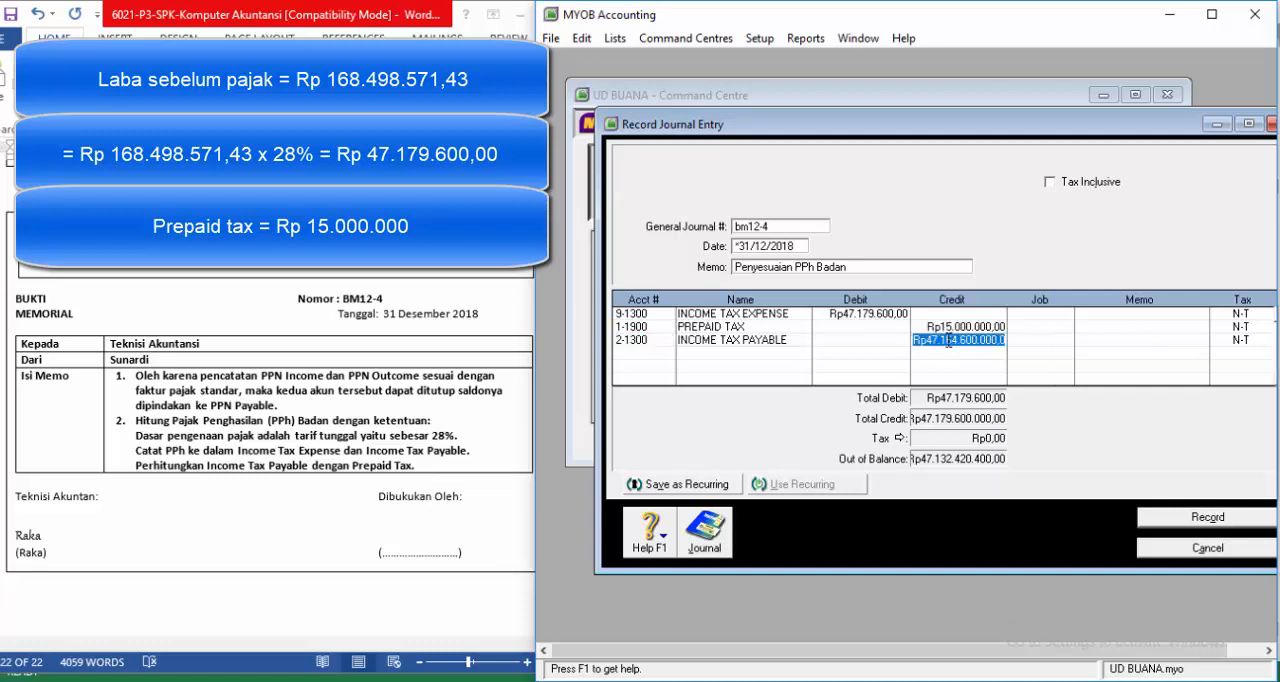
pyautogui.press('BackSpace')
pyautogui.click(952, 329)
pyautogui.press('Down')
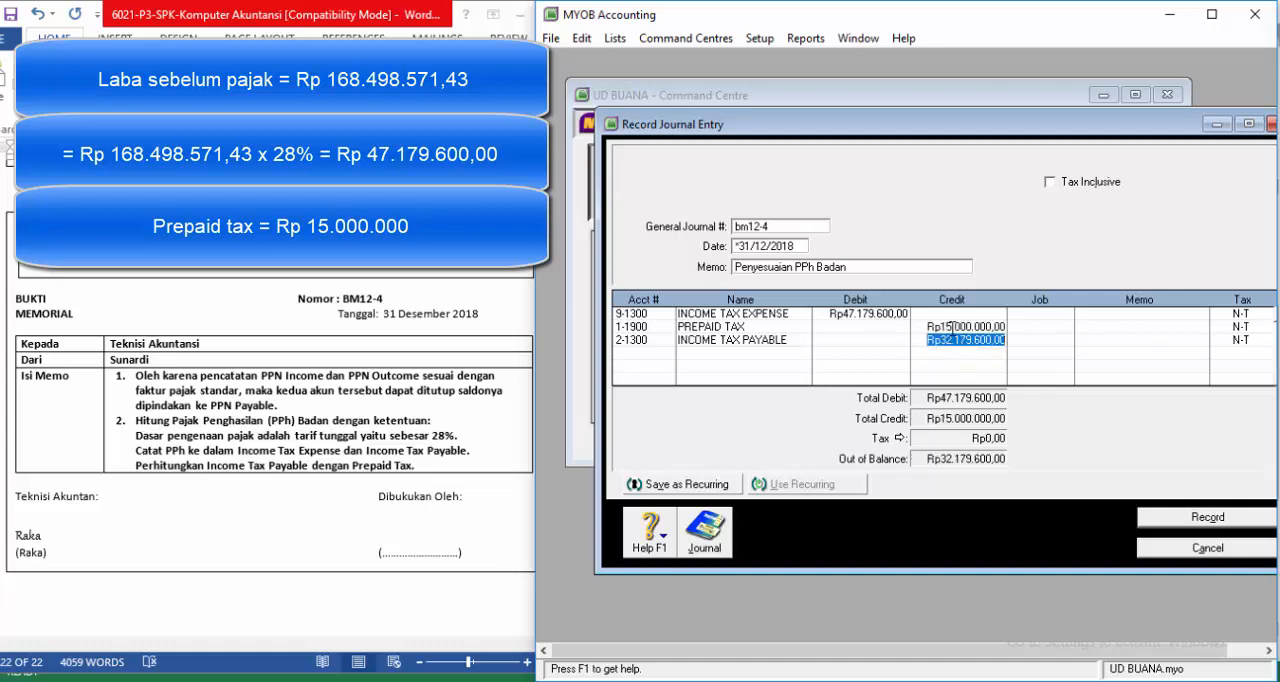
pyautogui.press('Tab')
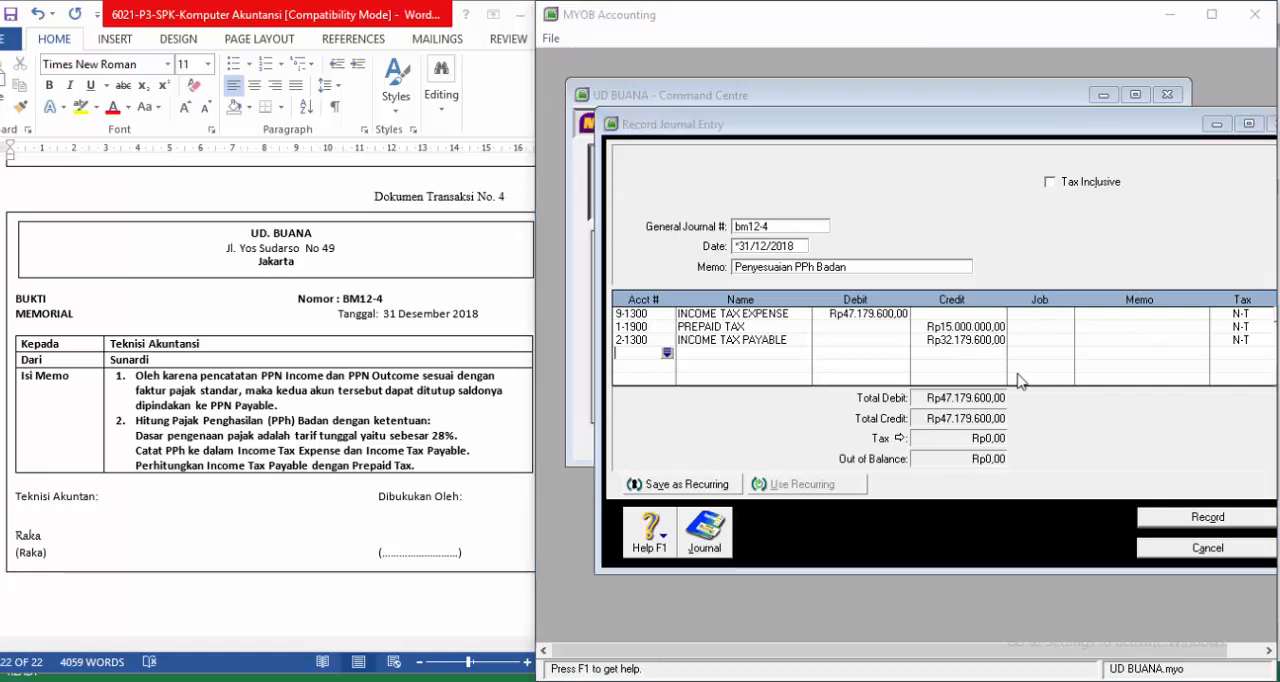
# Step: Review the recap of the Penyesuaian PPh Badan entry, record it and leave the journal entry window
pyautogui.hotkey('ctrl', 'r')
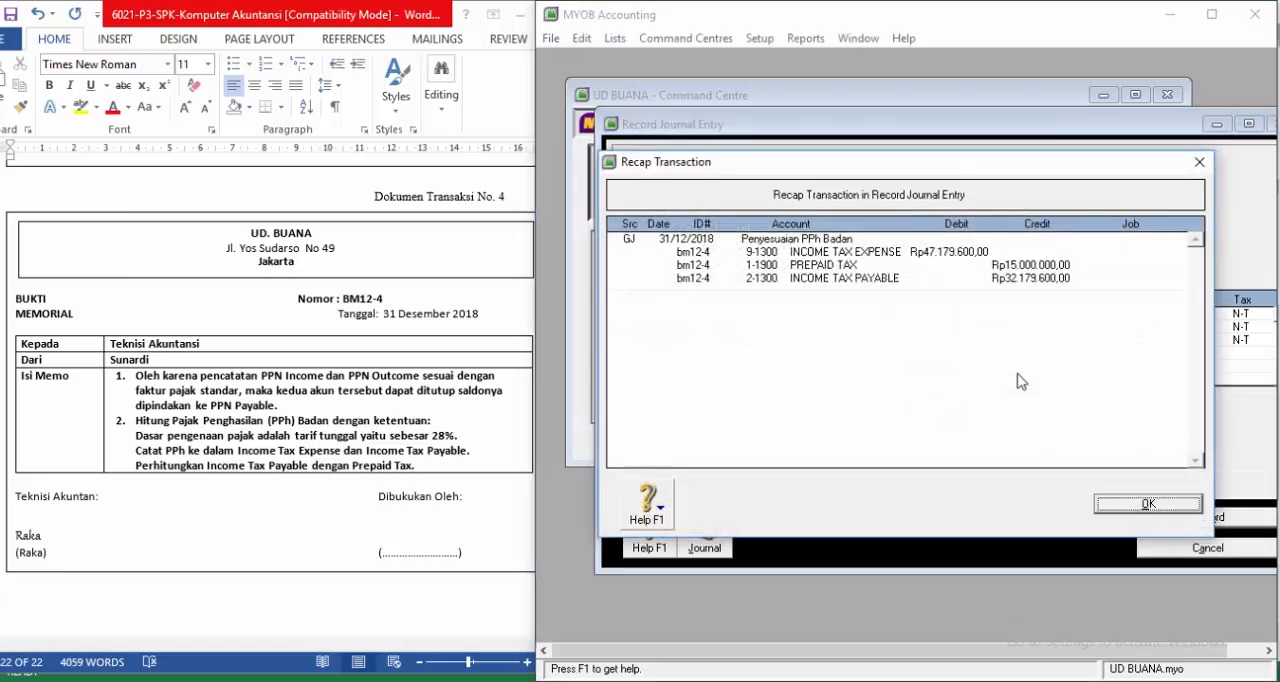
pyautogui.click(1124, 508)
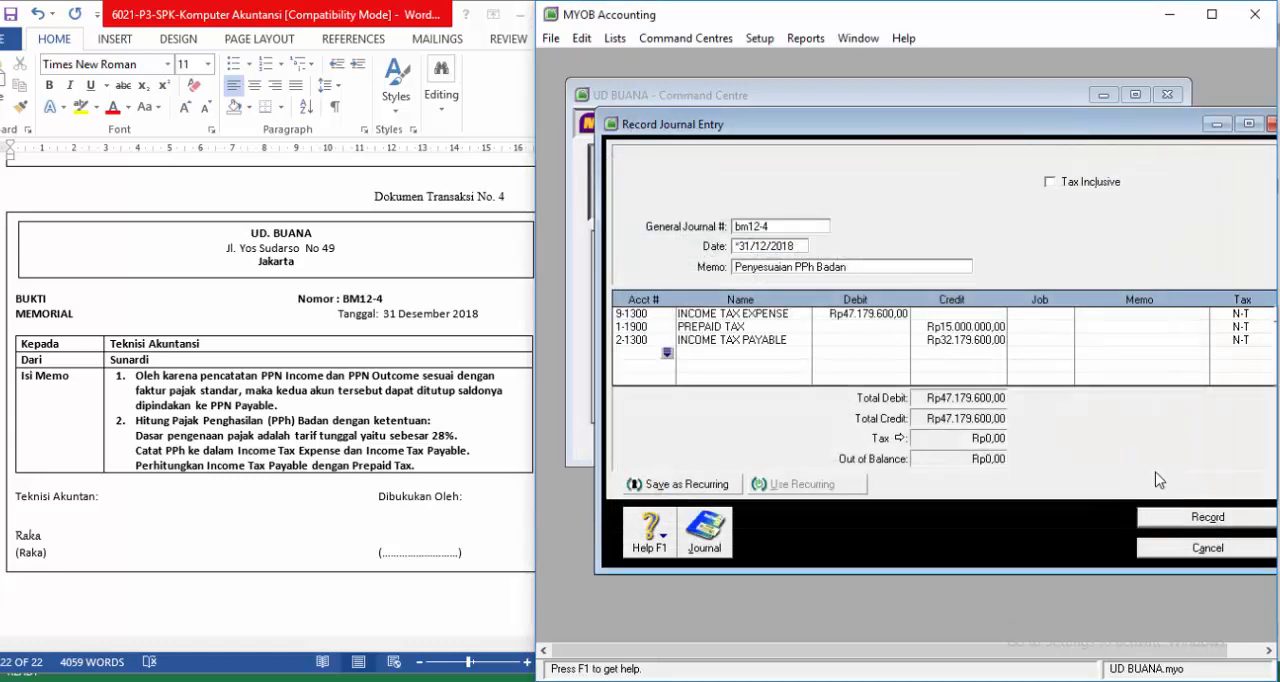
pyautogui.click(1170, 520)
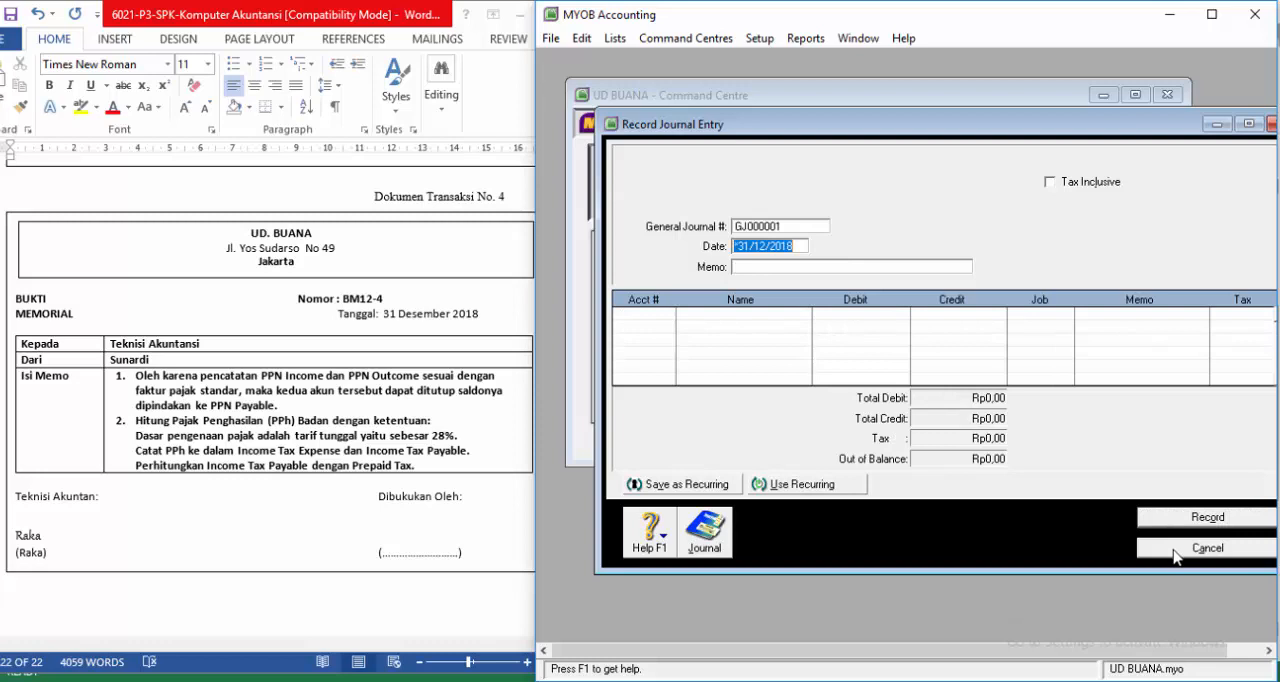
pyautogui.click(1175, 553)
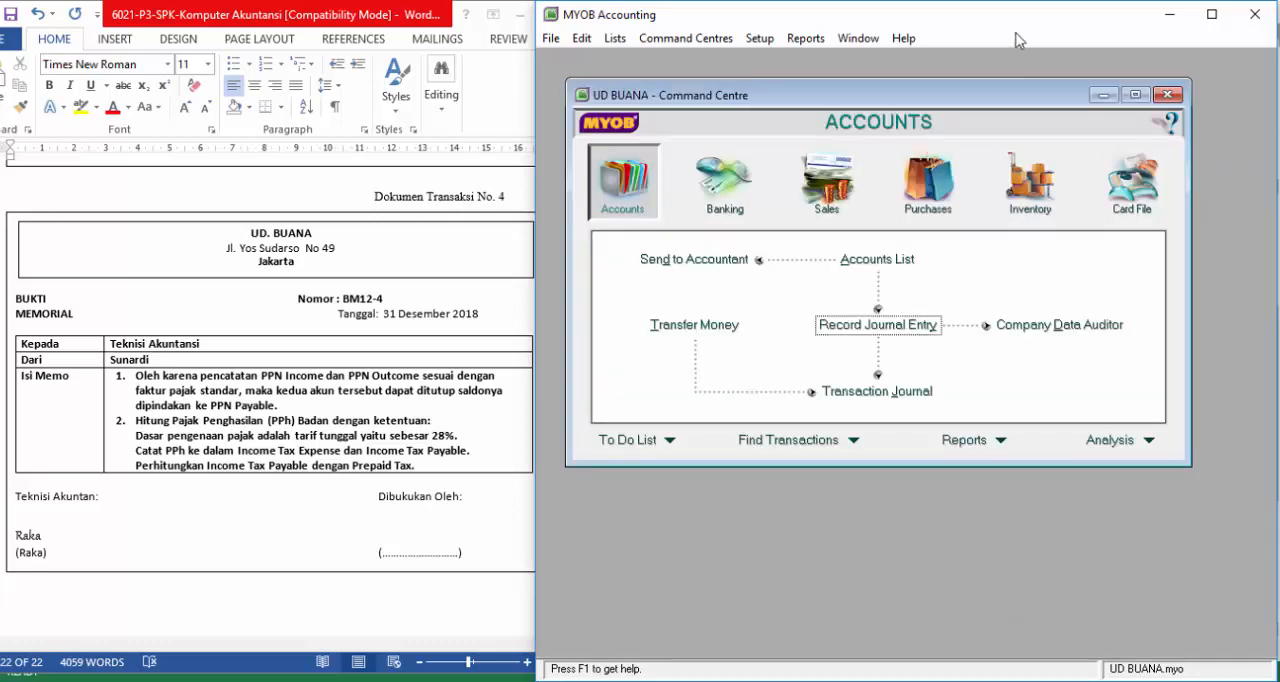
# Step: Bring the MYOB window to the middle of the desktop, open the Accounts reports index and look through its list of reports
pyautogui.moveTo(996, 25); pyautogui.dragTo(799, 8)
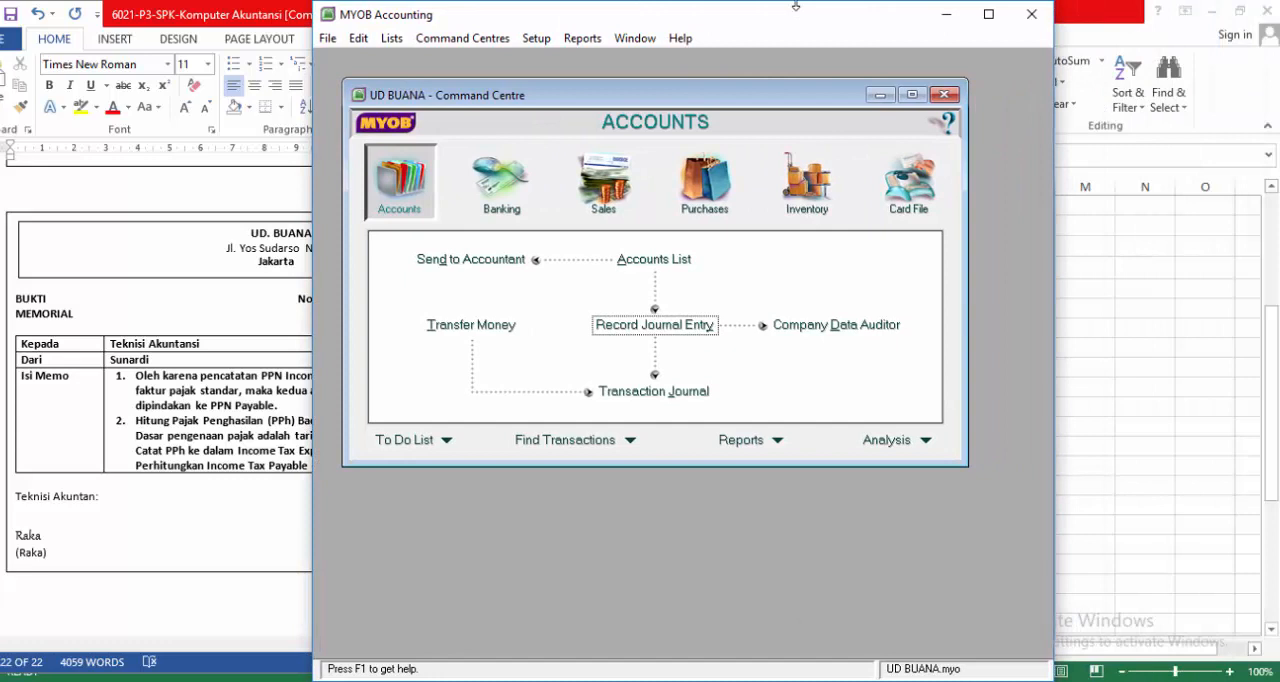
pyautogui.click(778, 444)
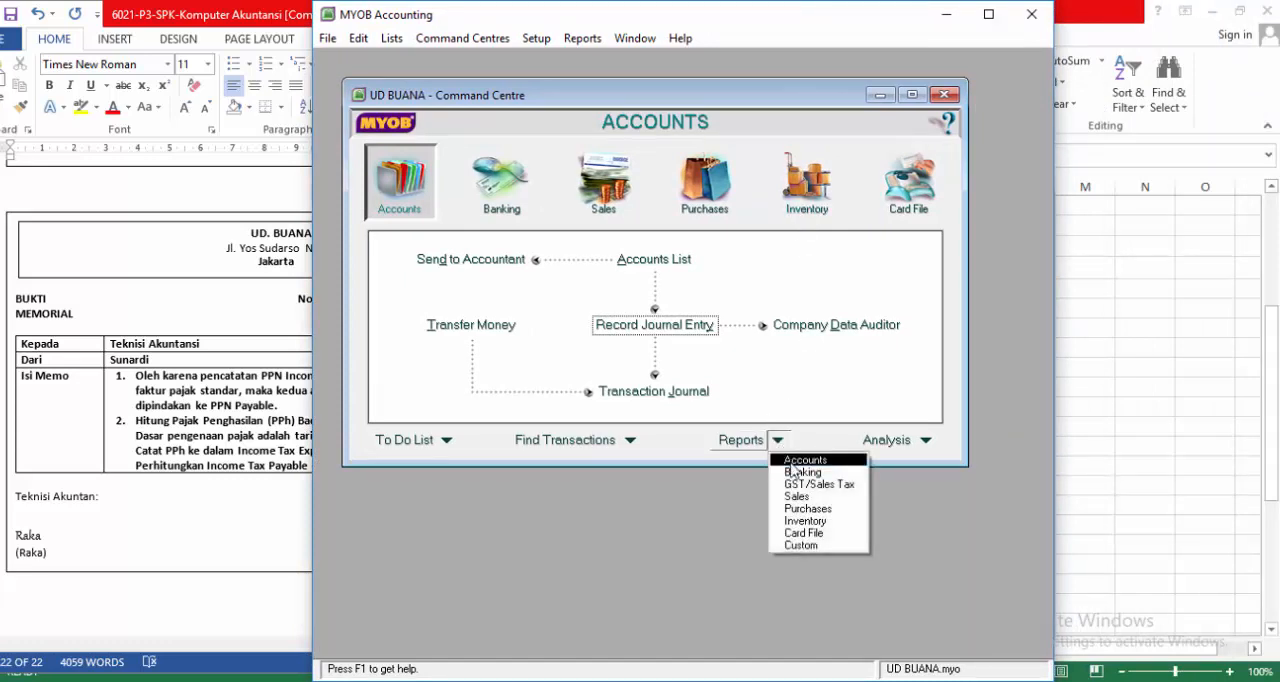
pyautogui.click(791, 463)
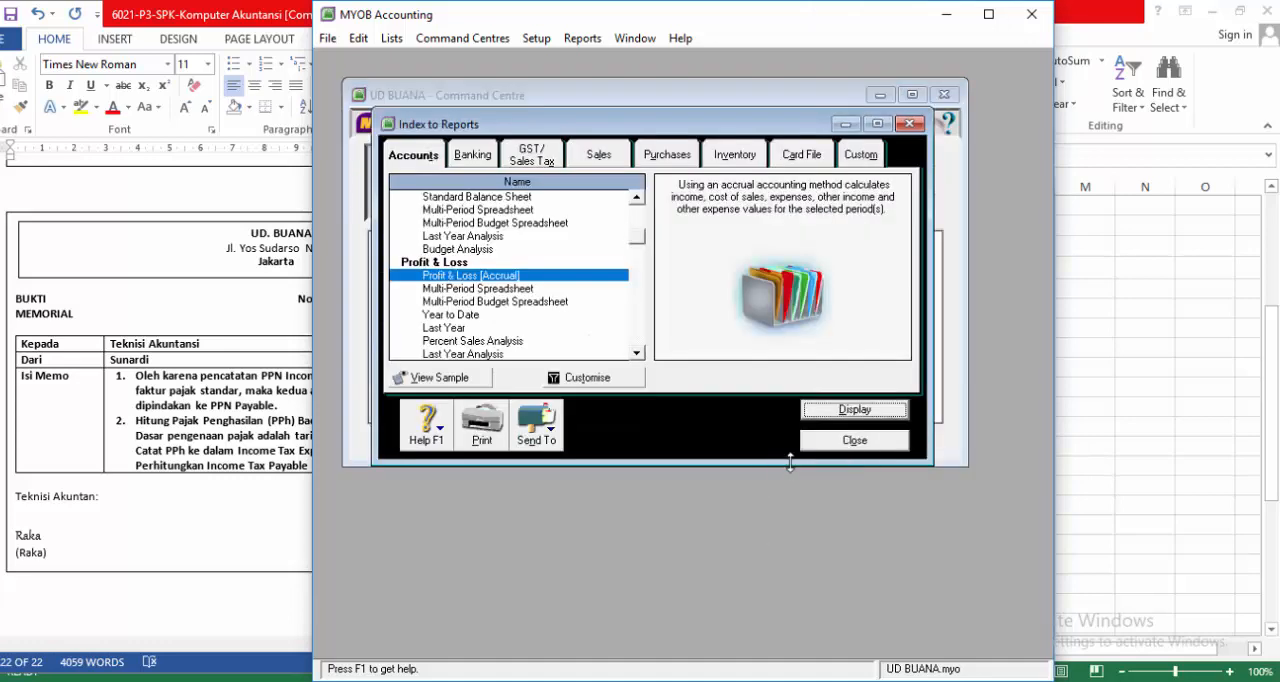
pyautogui.moveTo(637, 240); pyautogui.dragTo(637, 198)
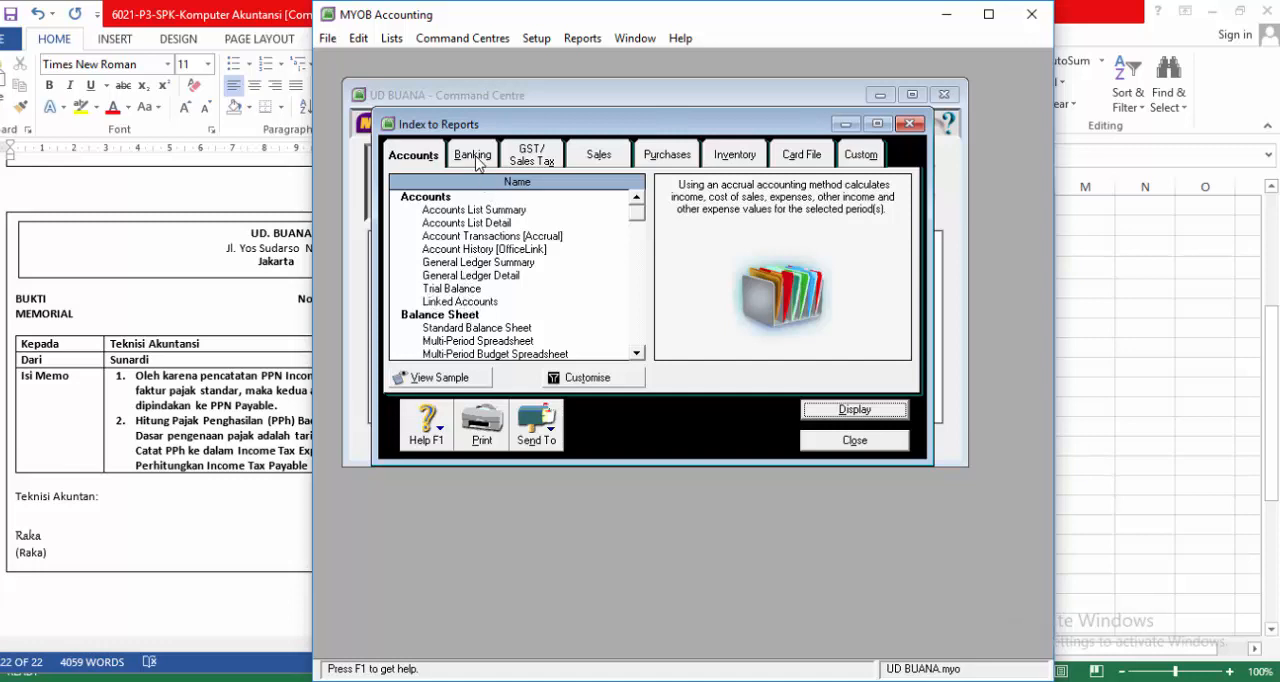
pyautogui.scroll(-5, 484, 283)
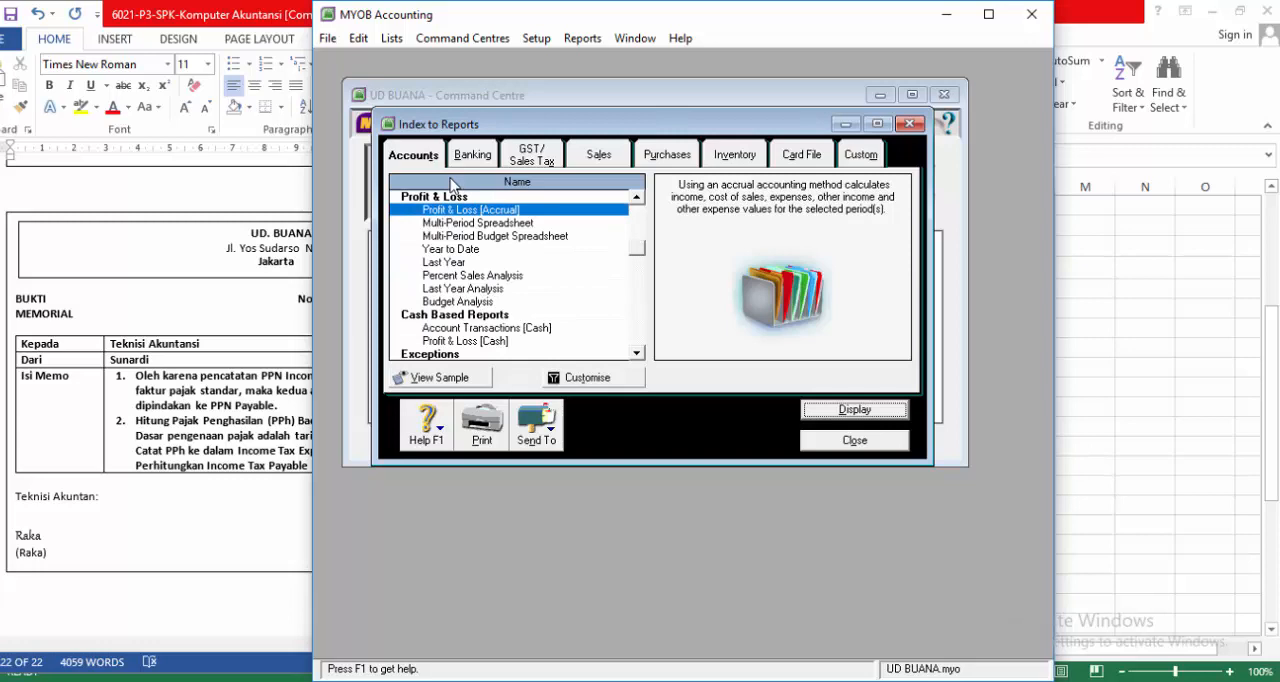
# Step: Display the Cash Disbursements report from the Banking transaction journals via its customisation options and enlarge the report window vertically
pyautogui.click(480, 158)
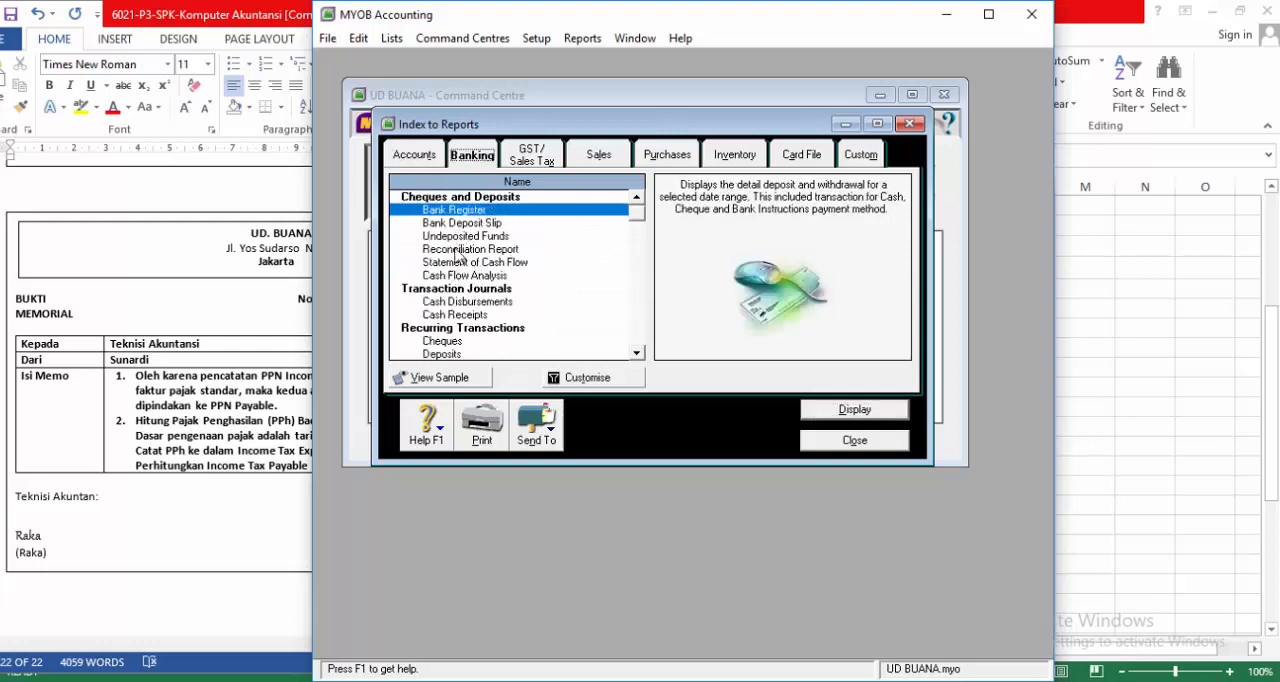
pyautogui.click(462, 302)
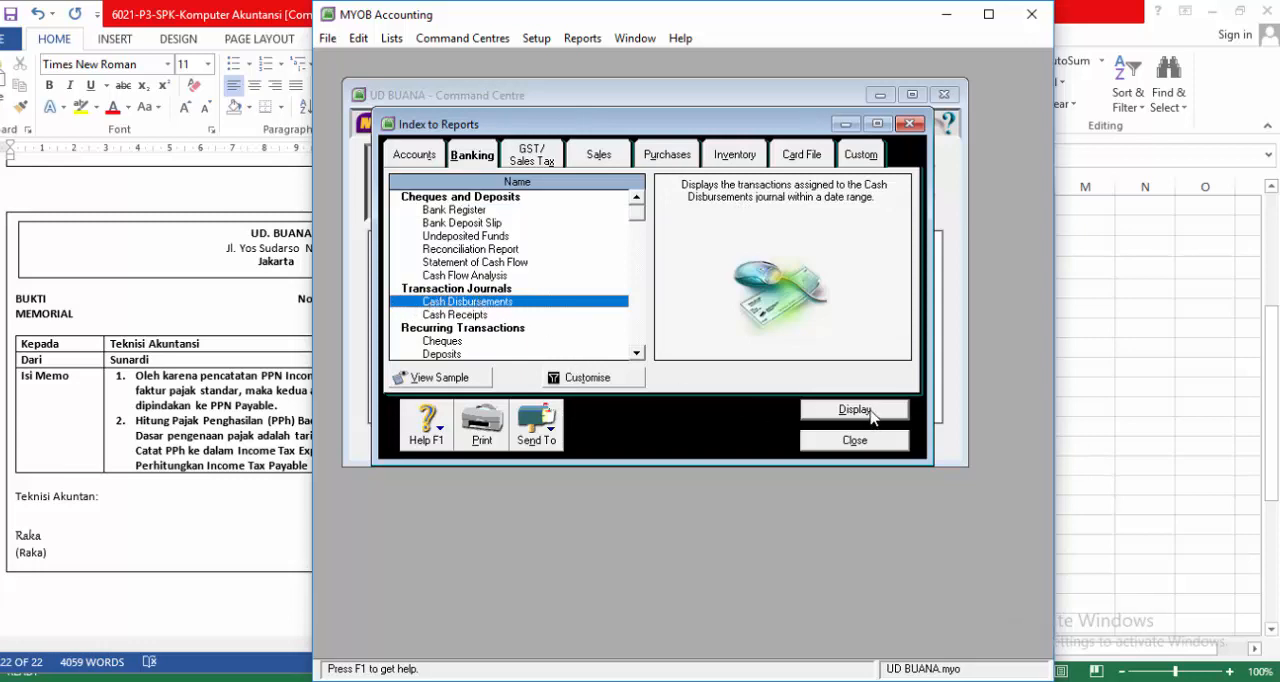
pyautogui.click(588, 377)
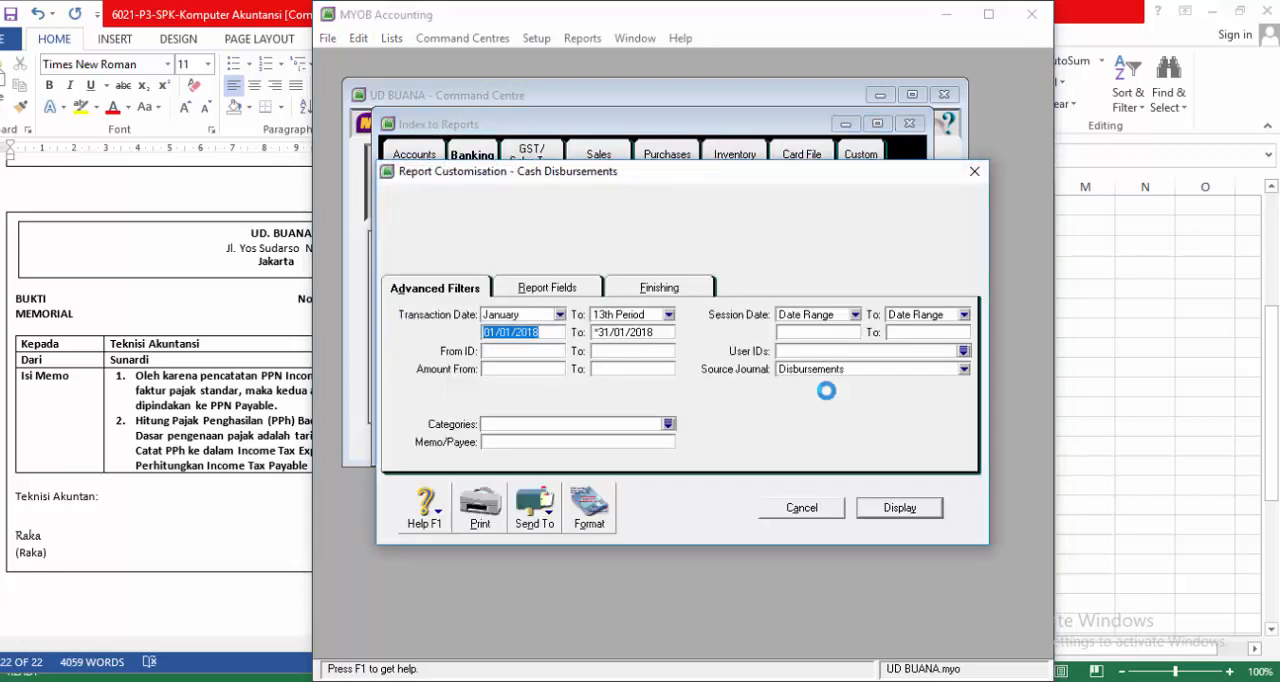
pyautogui.click(897, 508)
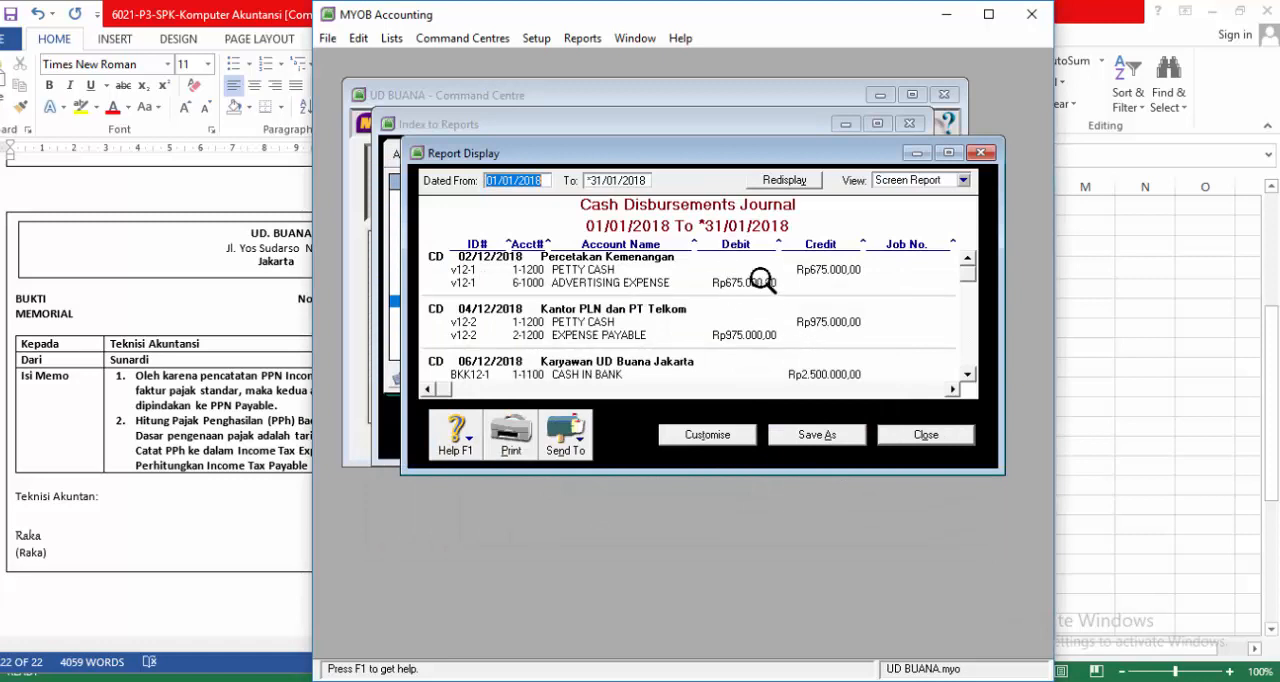
pyautogui.moveTo(744, 473); pyautogui.dragTo(761, 602)
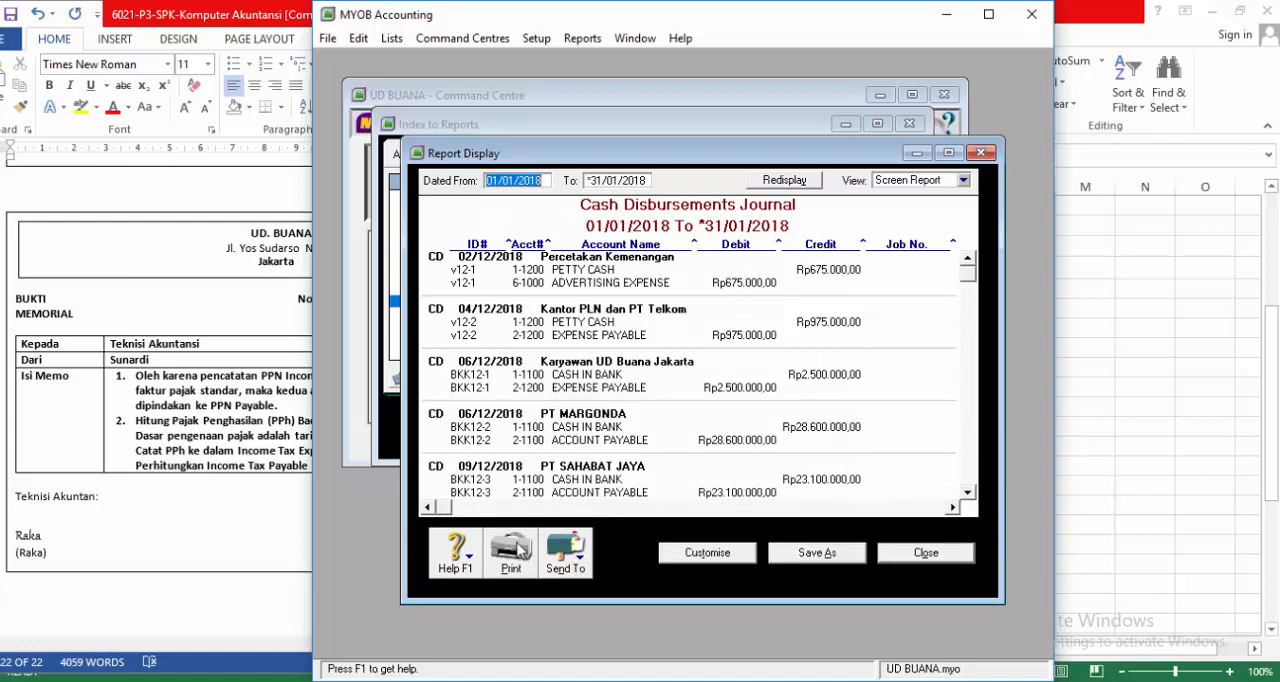
# Step: Export the Cash Disbursements Journal as a PDF named Cash Disbursements into the MYOB tes folder and close the report
pyautogui.click(577, 567)
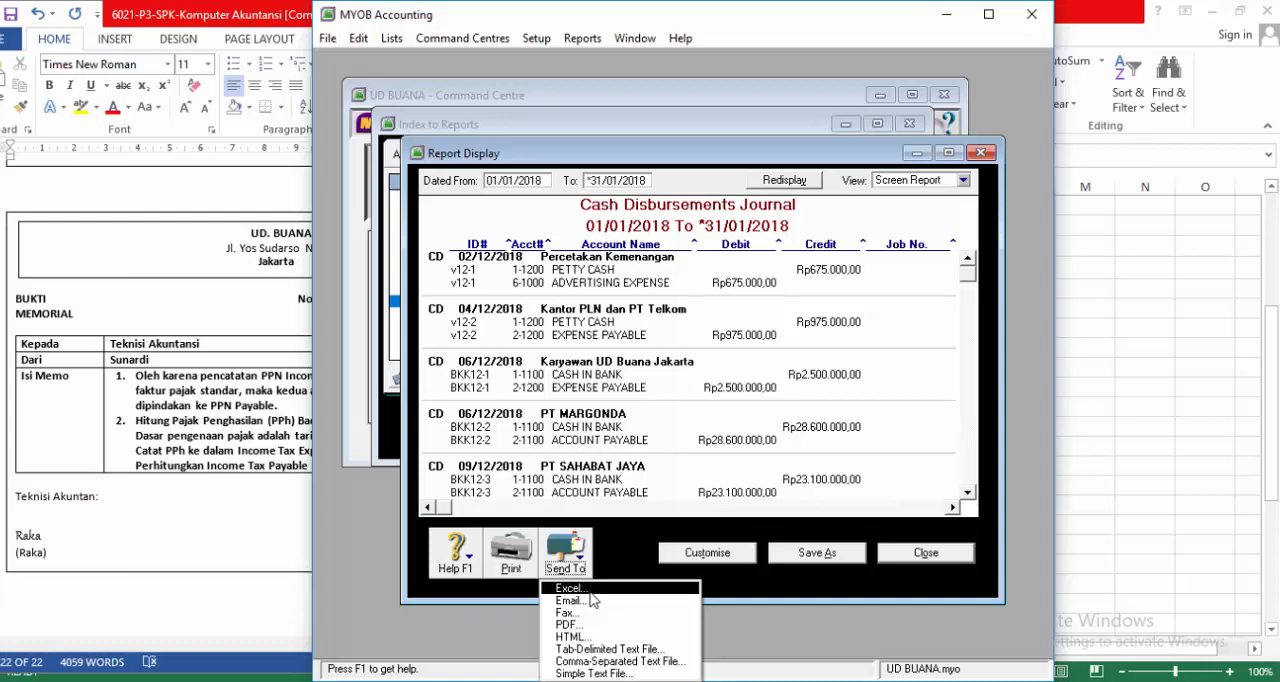
pyautogui.click(567, 558)
pyautogui.click(567, 558)
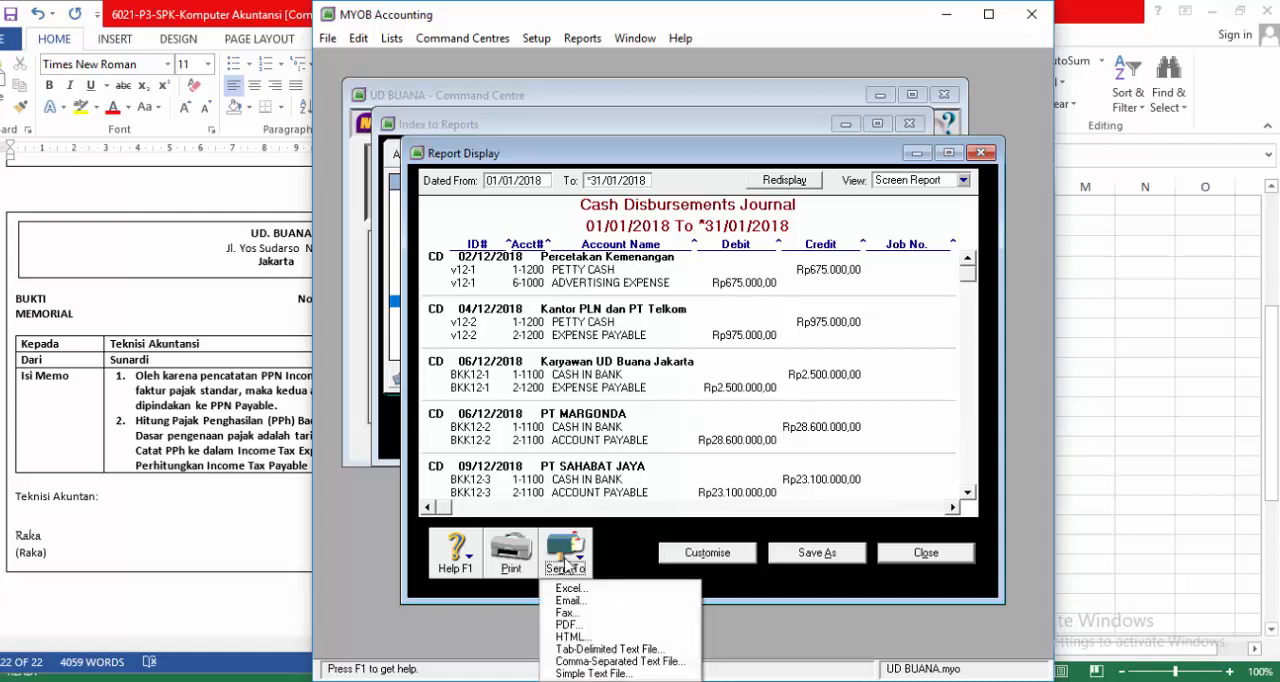
pyautogui.click(565, 623)
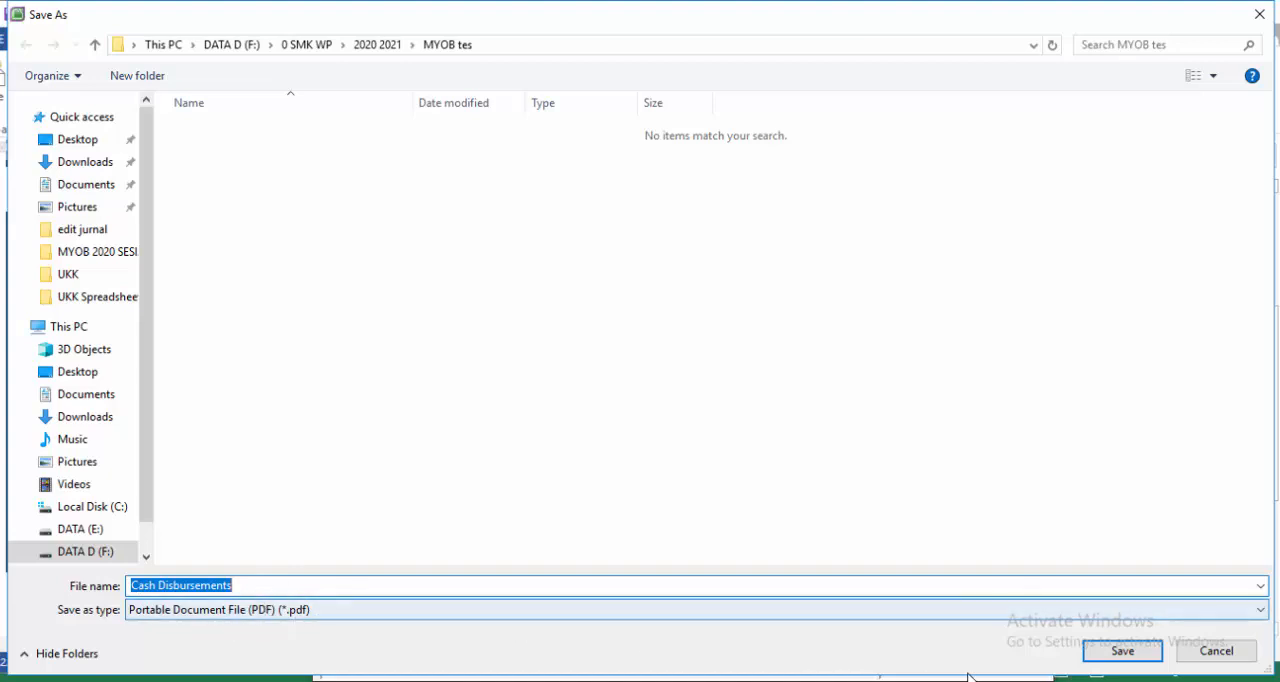
pyautogui.click(1122, 651)
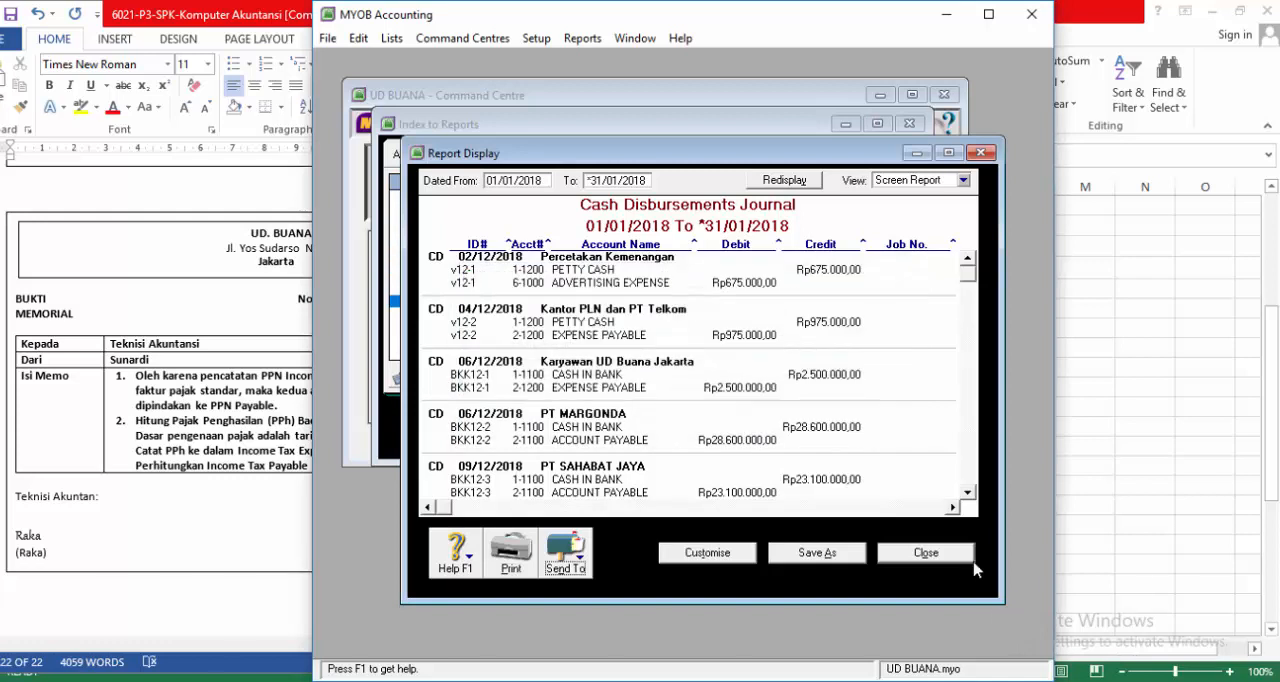
pyautogui.click(918, 555)
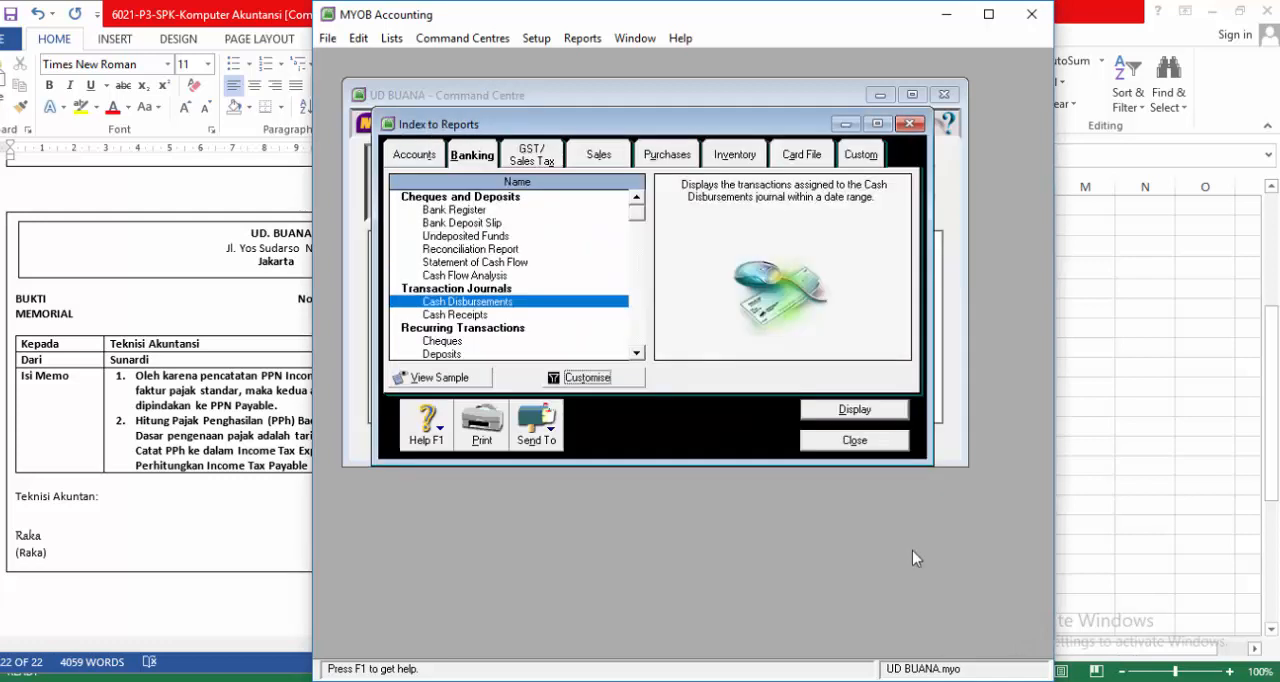
# Step: Customise the Cash Disbursements report to the Receipts source journal, display it and close it after viewing
pyautogui.click(588, 378)
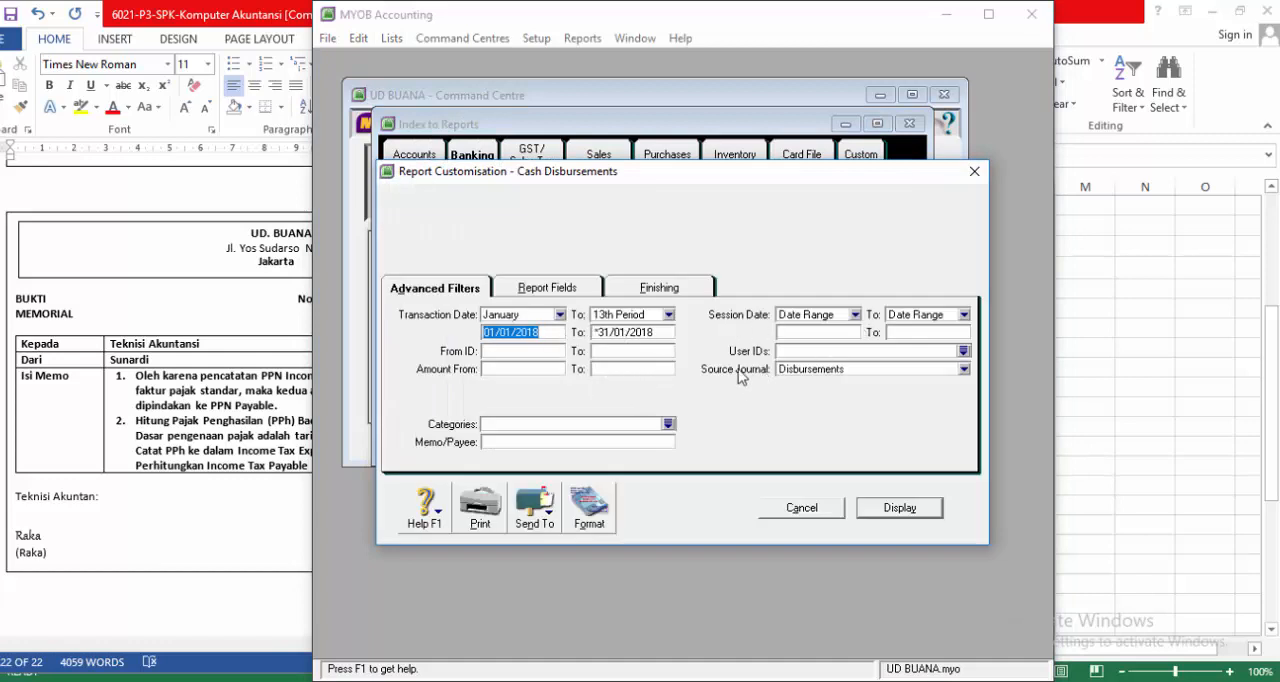
pyautogui.click(964, 369)
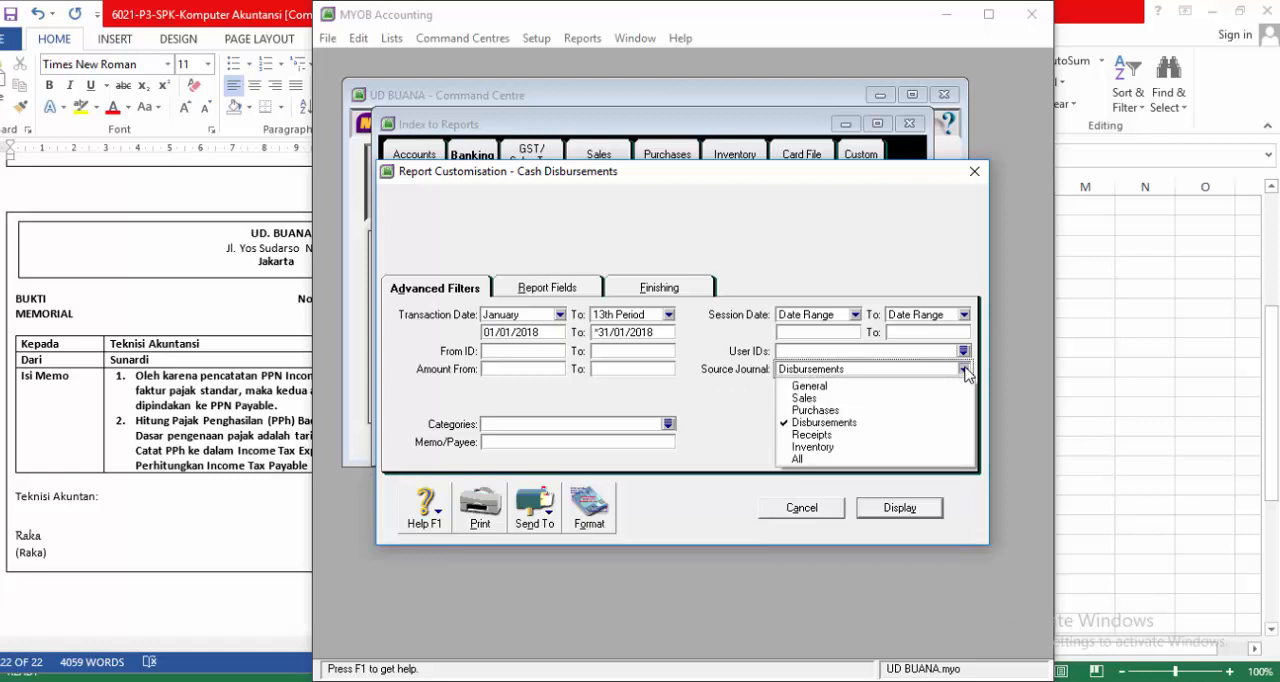
pyautogui.click(822, 436)
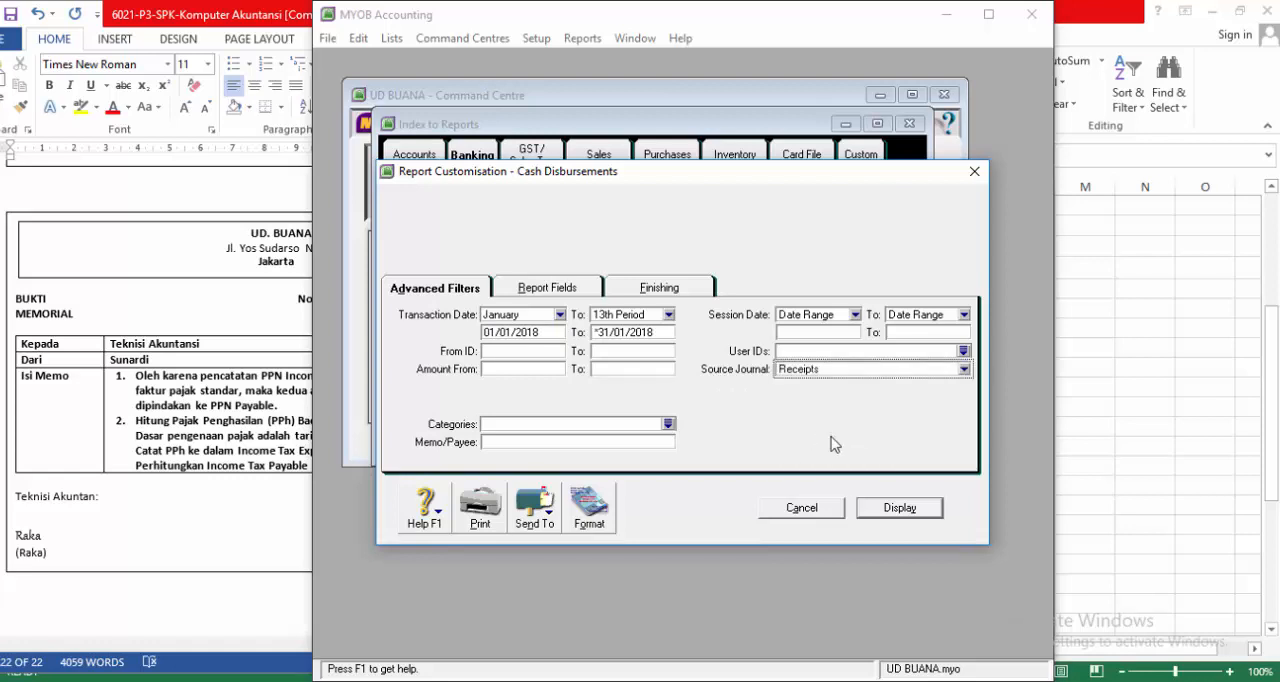
pyautogui.click(898, 510)
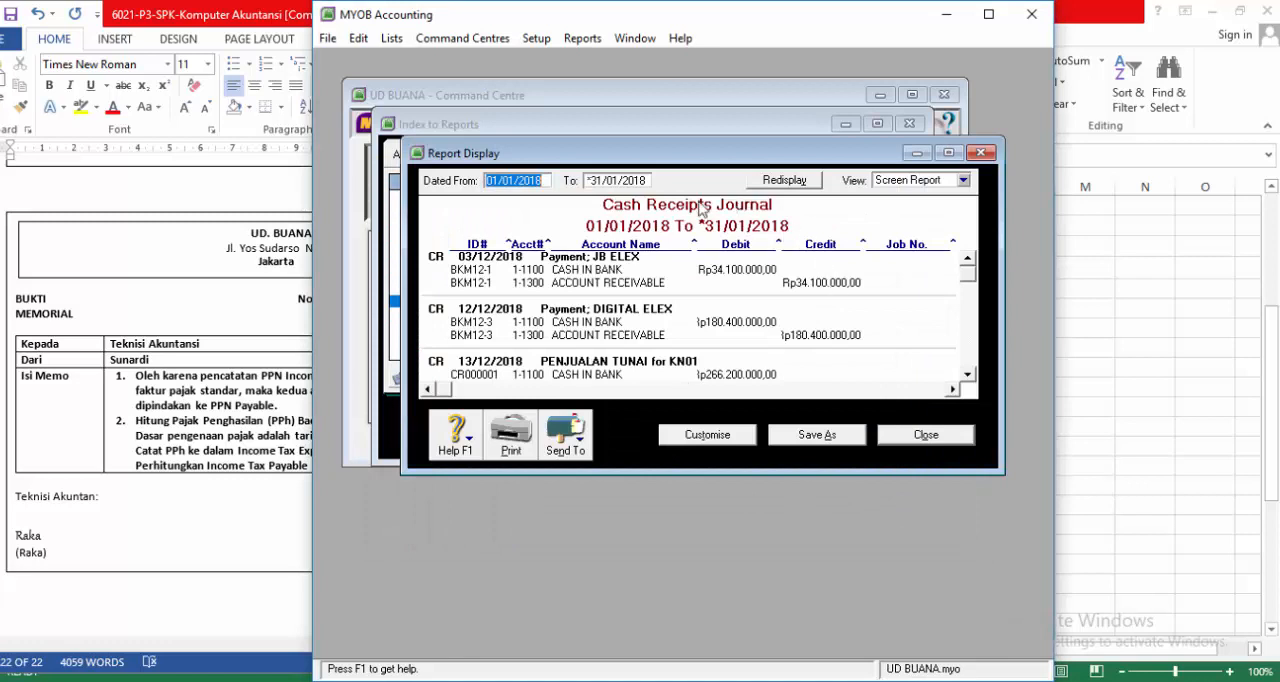
pyautogui.click(938, 439)
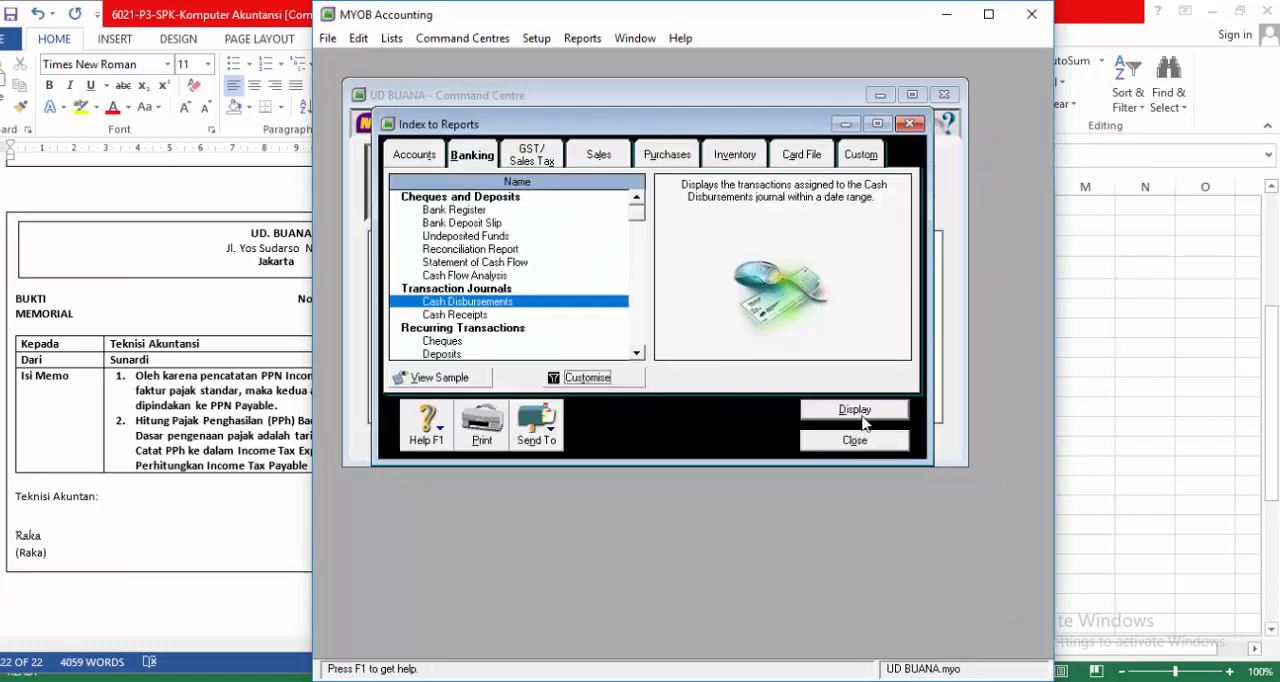
# Step: Try to display the Cash Disbursements report with General as its source journal
pyautogui.click(600, 380)
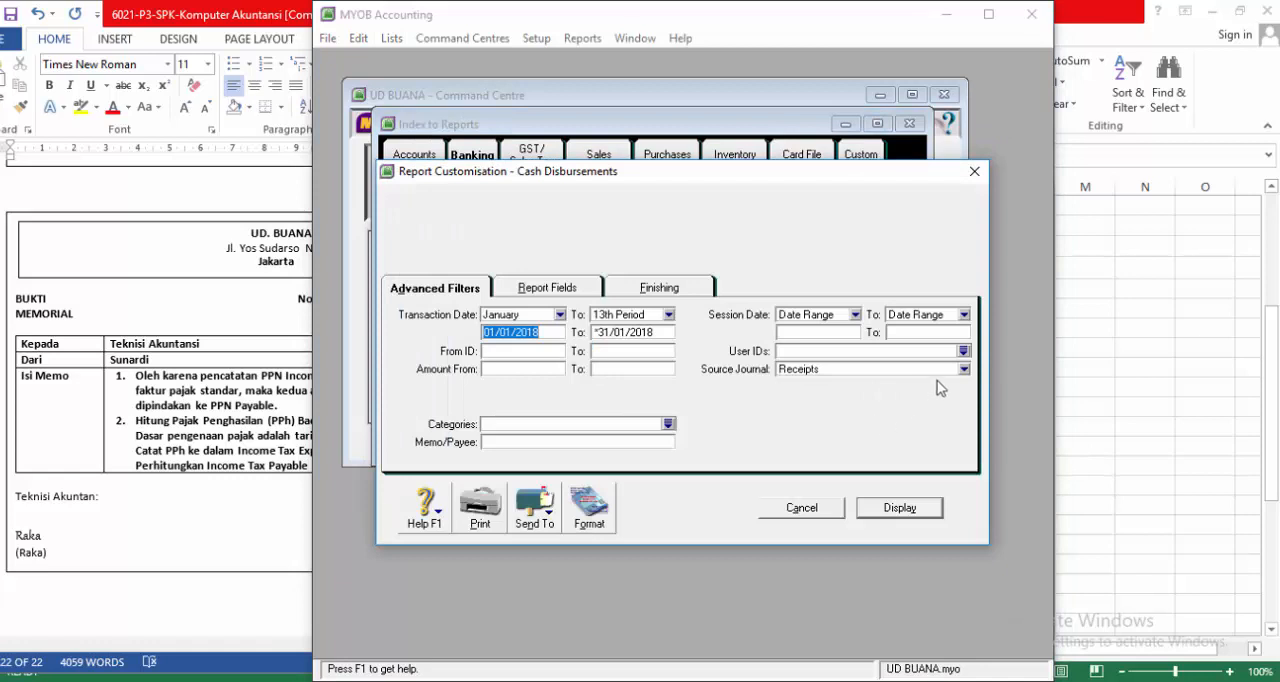
pyautogui.click(963, 369)
pyautogui.click(806, 386)
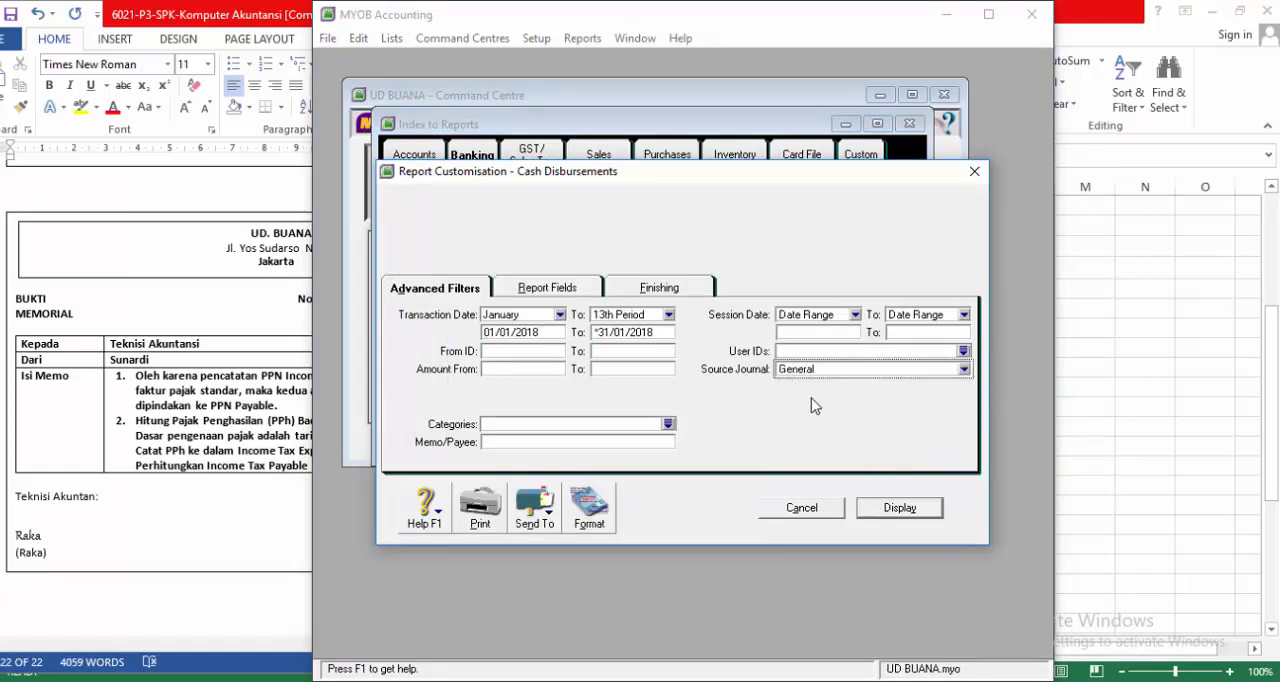
pyautogui.click(885, 509)
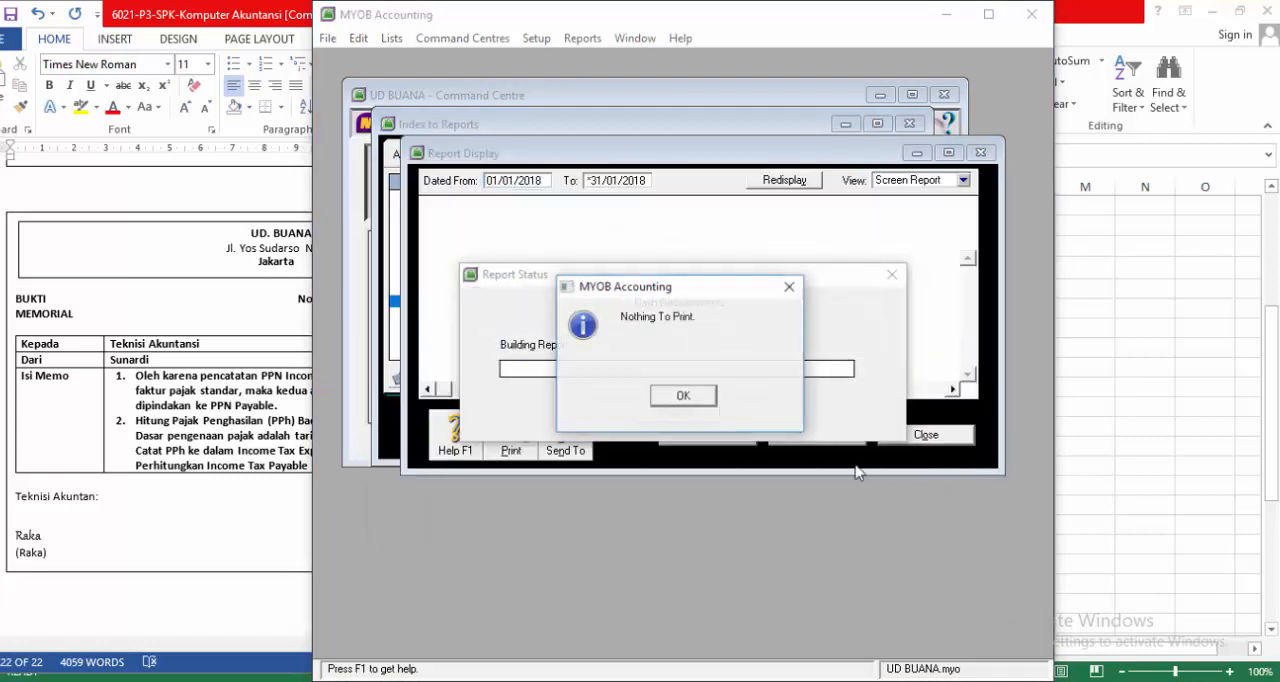
pyautogui.click(690, 397)
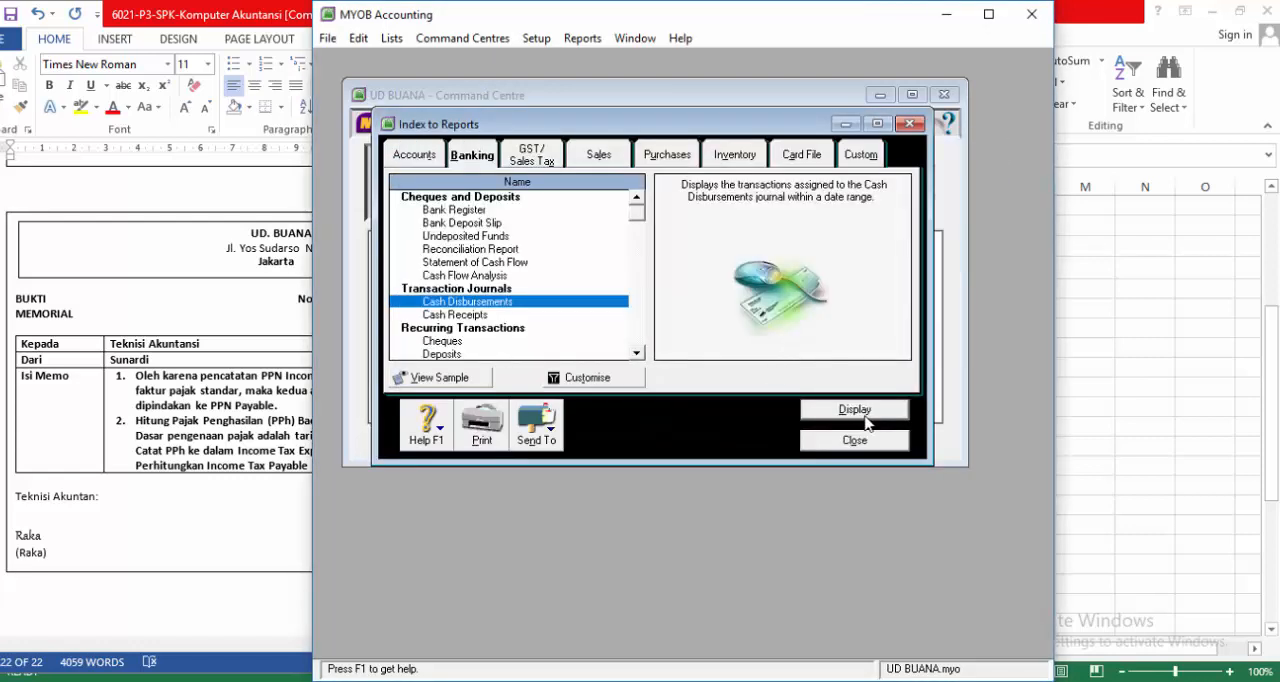
# Step: Switch the report's source journal to Sales, read through the displayed Sales & Receivables Journal and close it
pyautogui.click(621, 381)
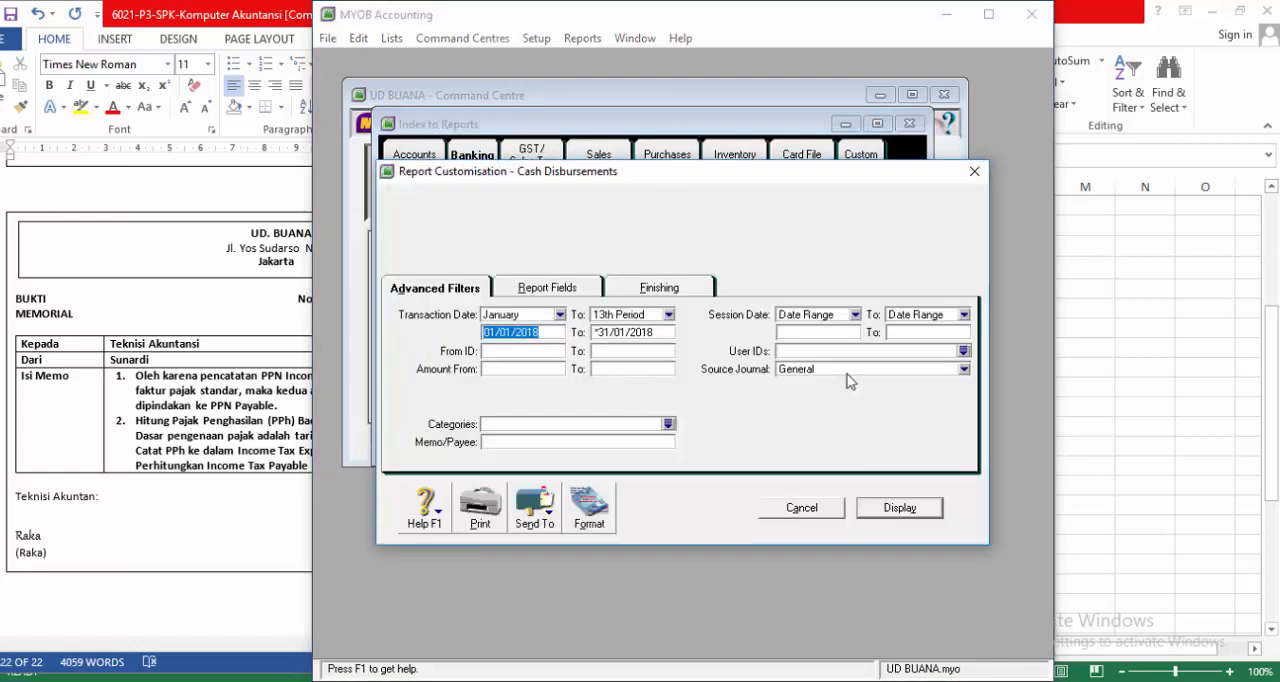
pyautogui.click(847, 370)
pyautogui.click(822, 398)
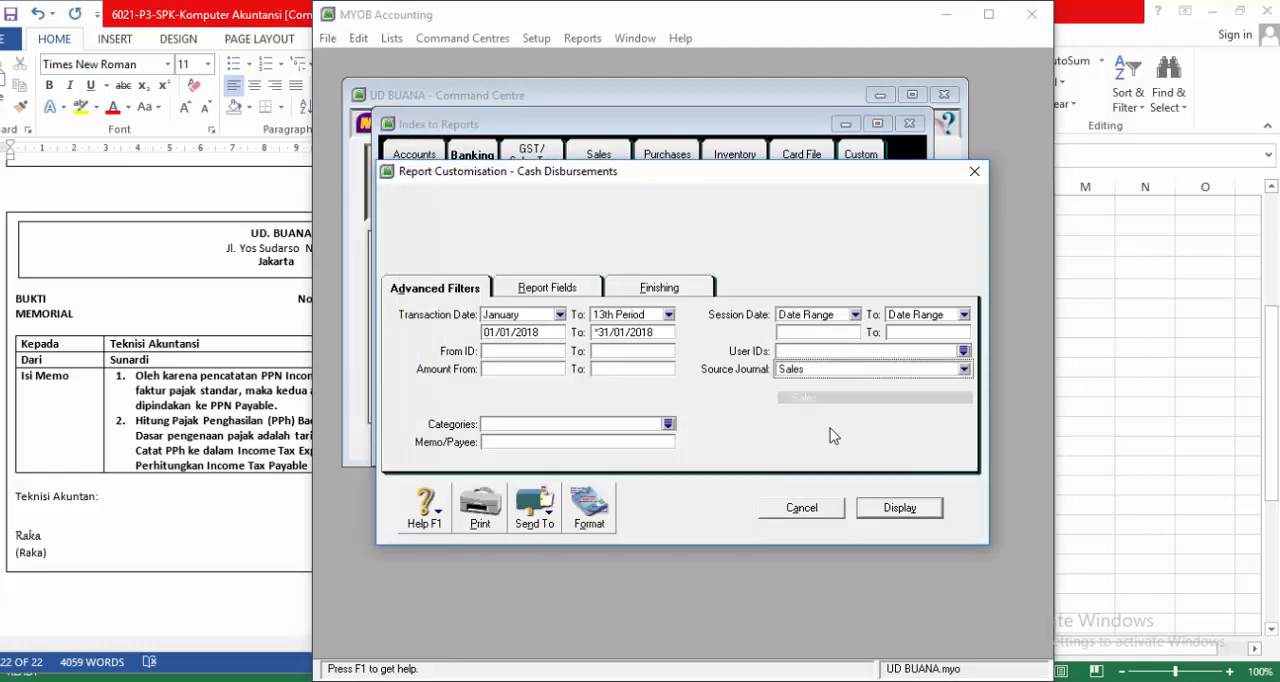
pyautogui.click(884, 510)
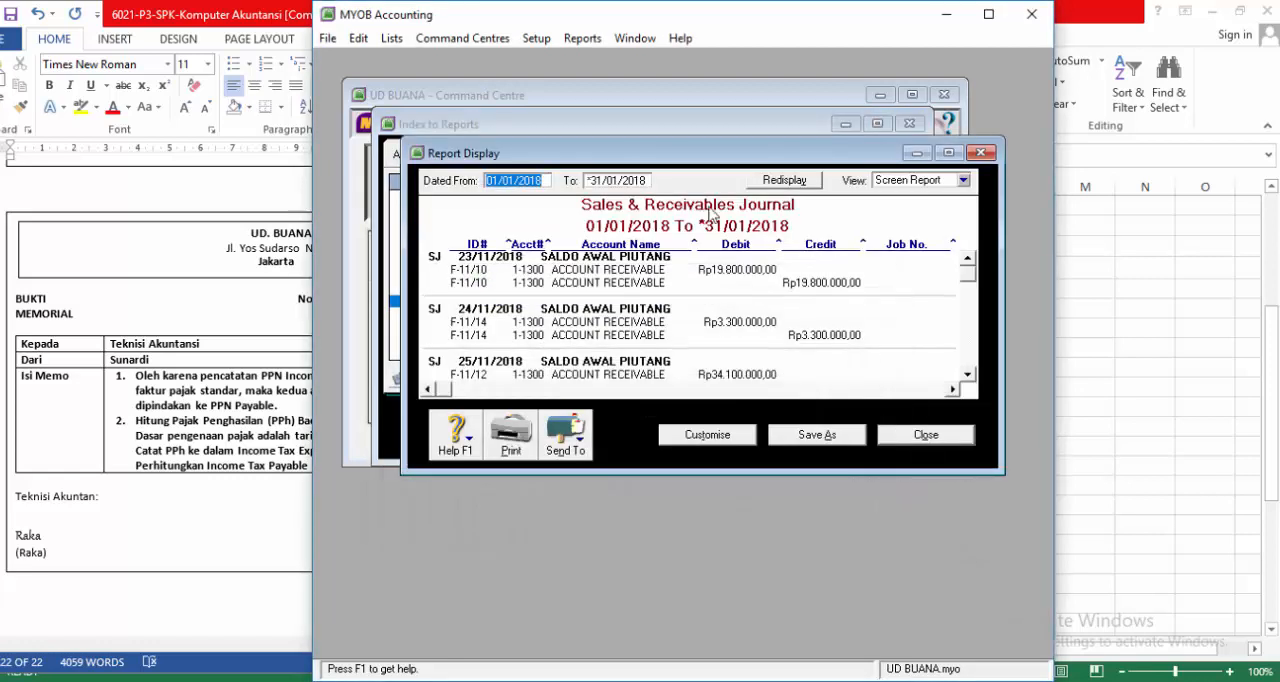
pyautogui.scroll(-1, 828, 318)
pyautogui.scroll(-7, 828, 318)
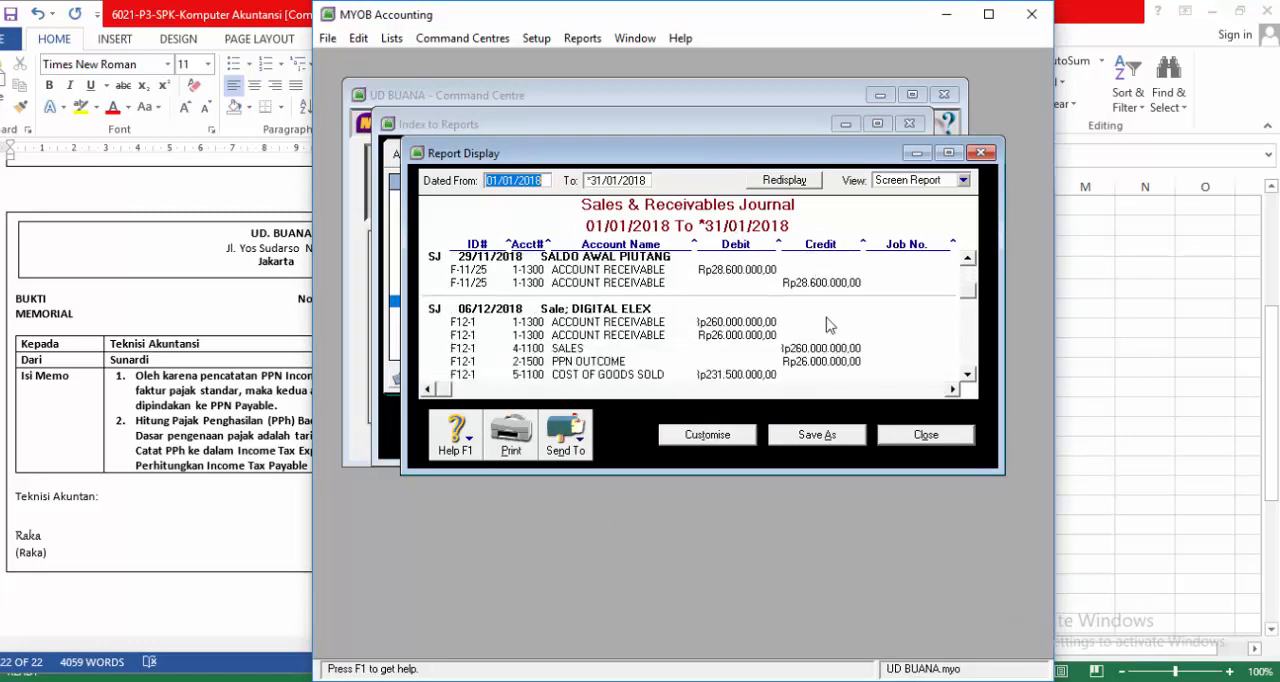
pyautogui.scroll(-8, 818, 328)
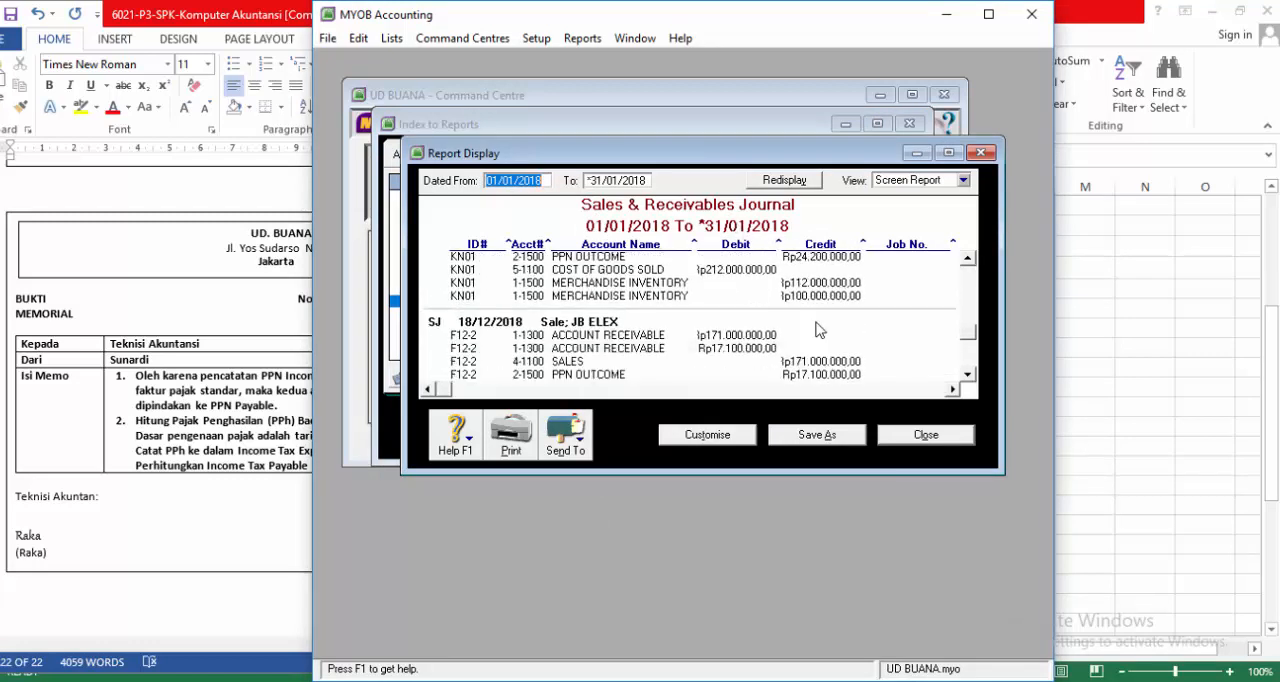
pyautogui.scroll(2, 812, 323)
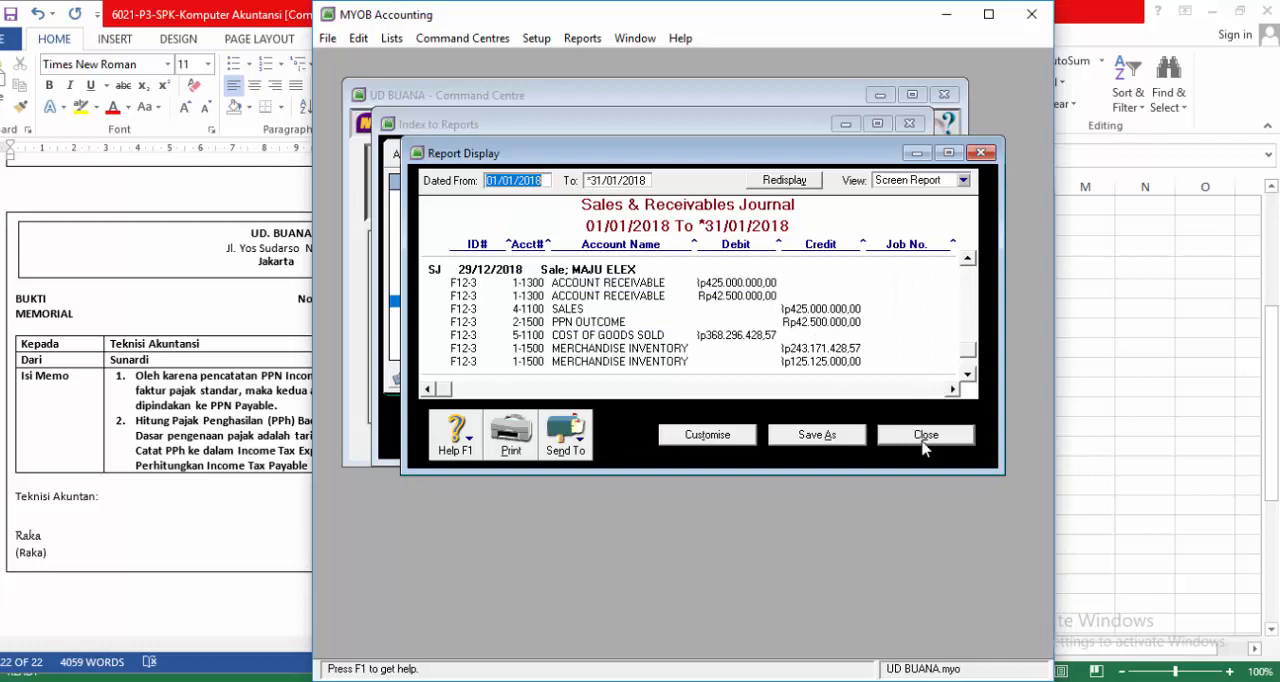
pyautogui.click(924, 437)
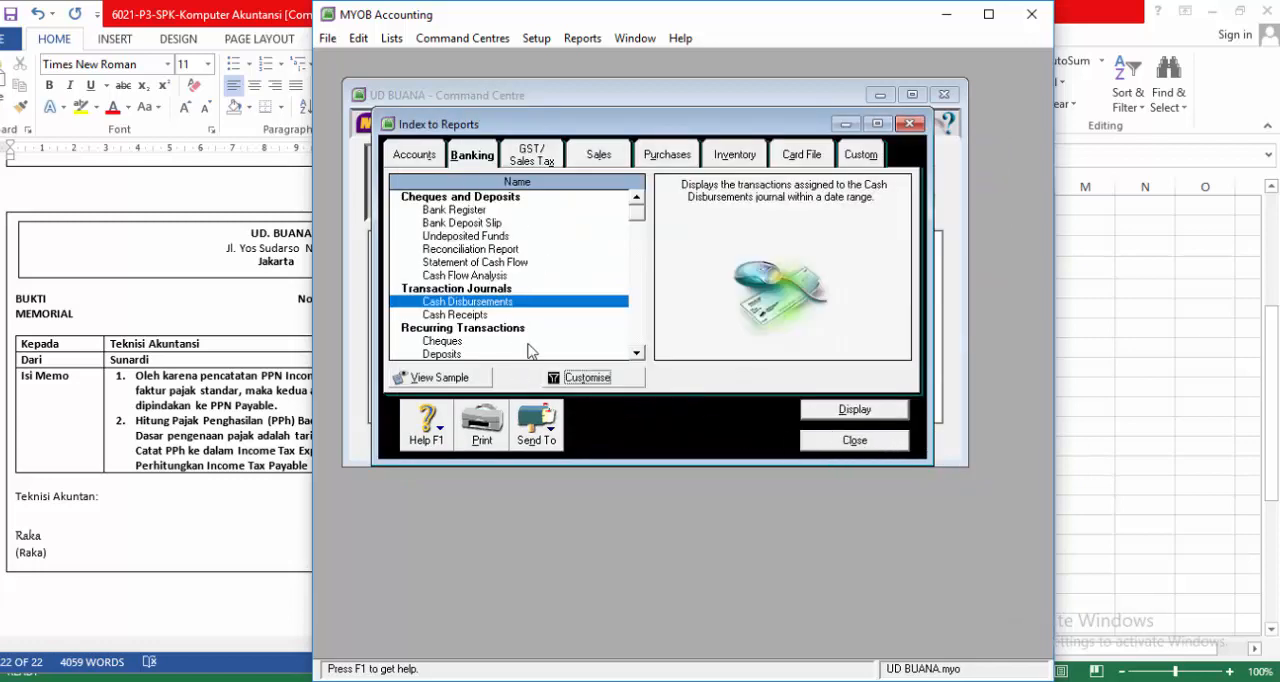
# Step: Open the customisation of the Standard Balance Sheet, display it for the 13th Period and read through to the equity section
pyautogui.click(636, 352)
pyautogui.click(636, 352)
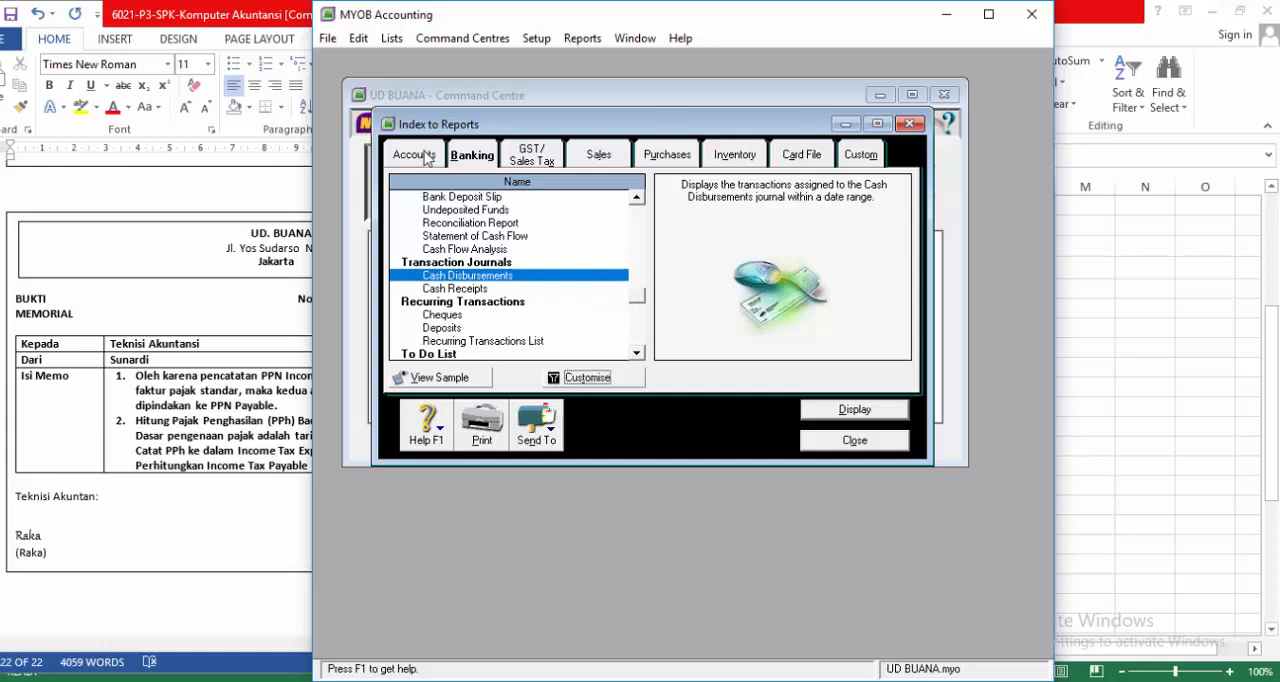
pyautogui.click(421, 155)
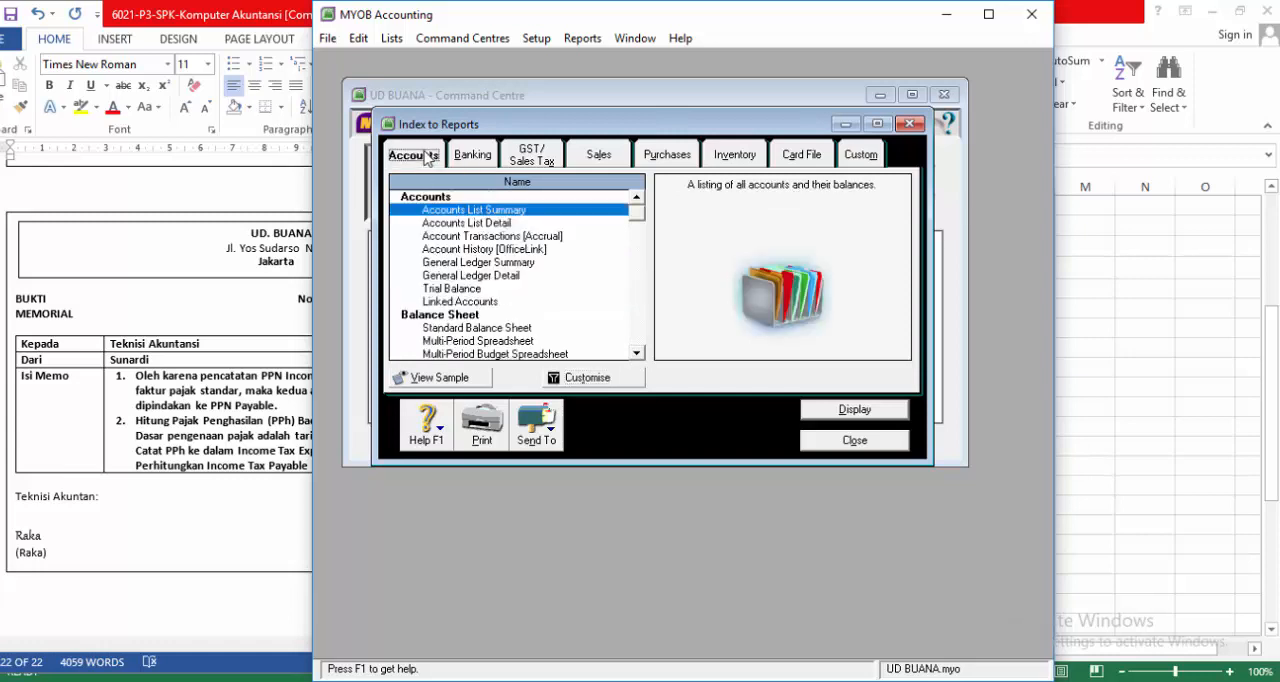
pyautogui.click(483, 332)
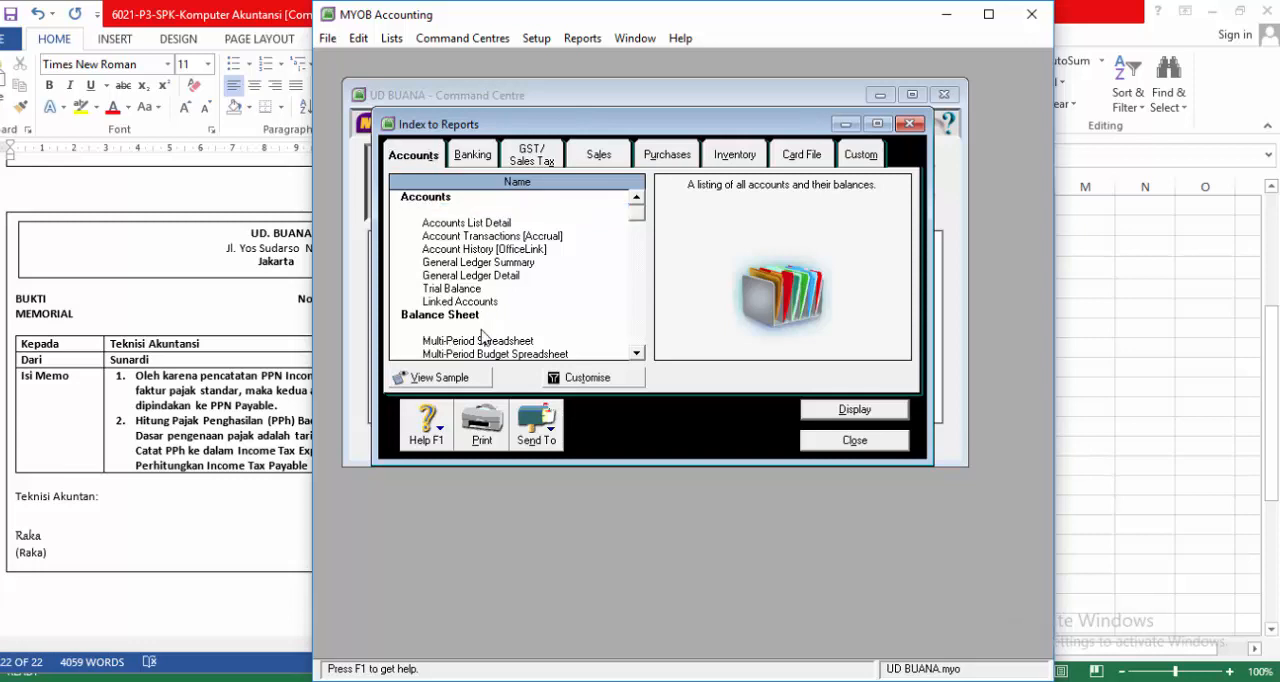
pyautogui.click(568, 377)
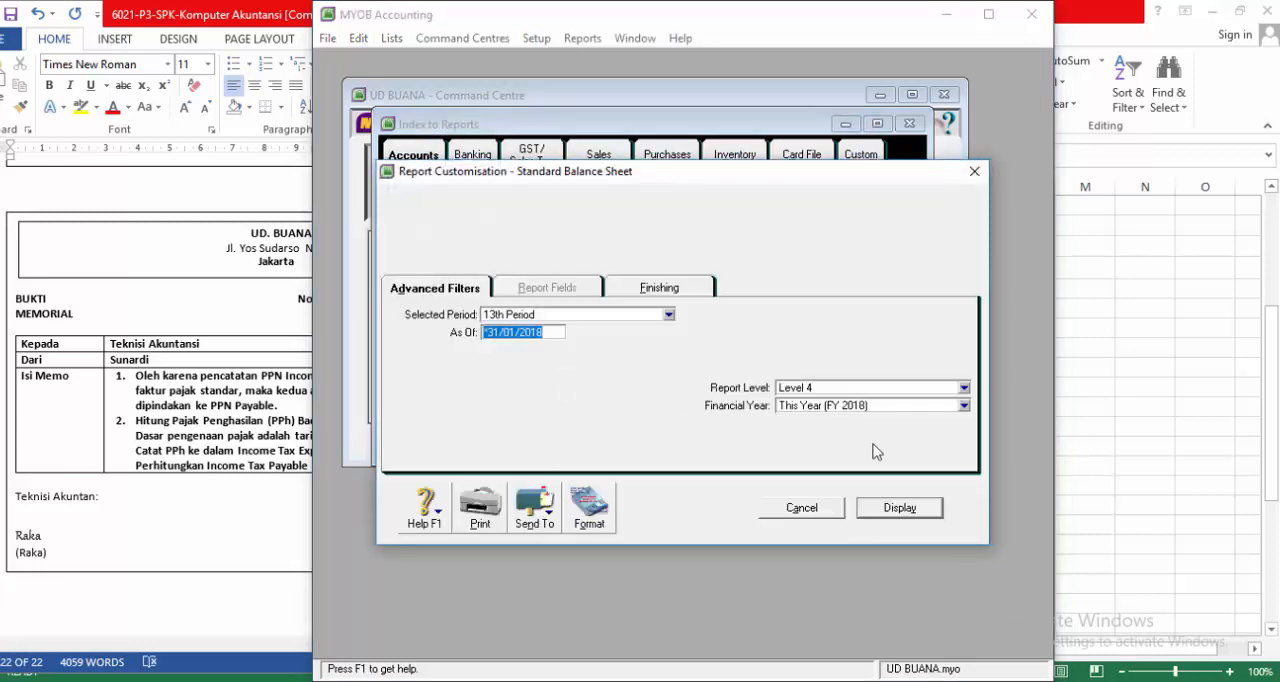
pyautogui.click(892, 511)
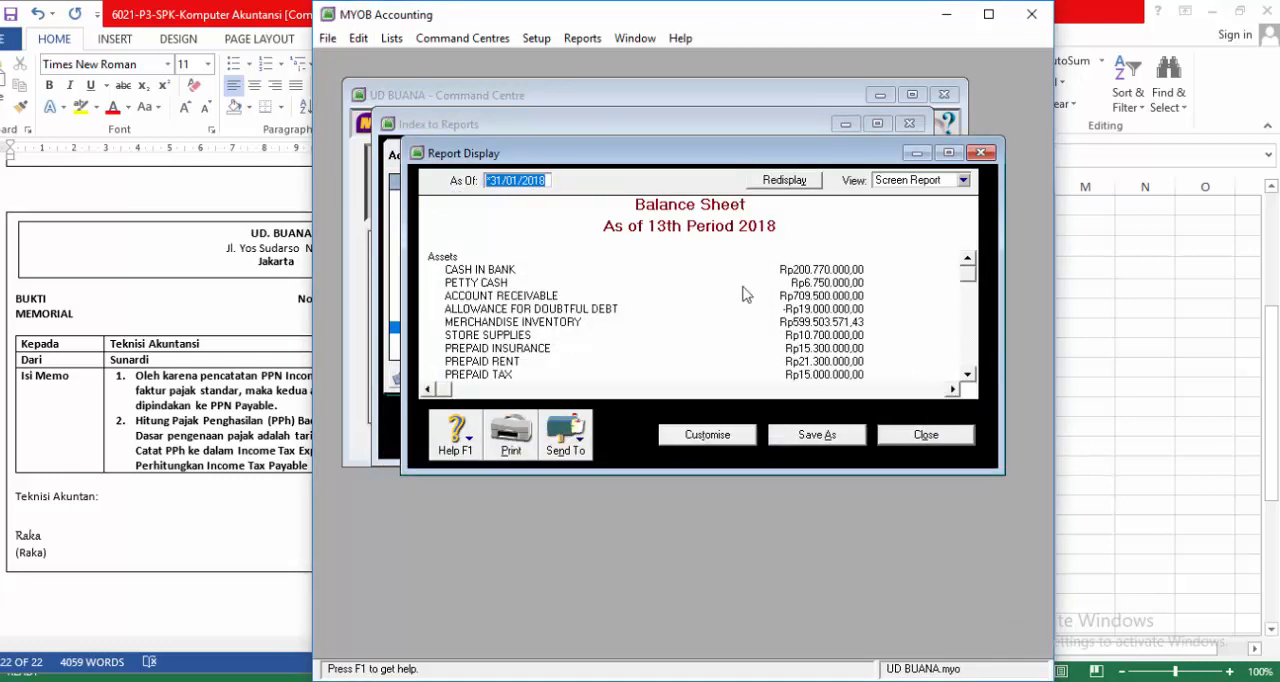
pyautogui.scroll(-8, 743, 294)
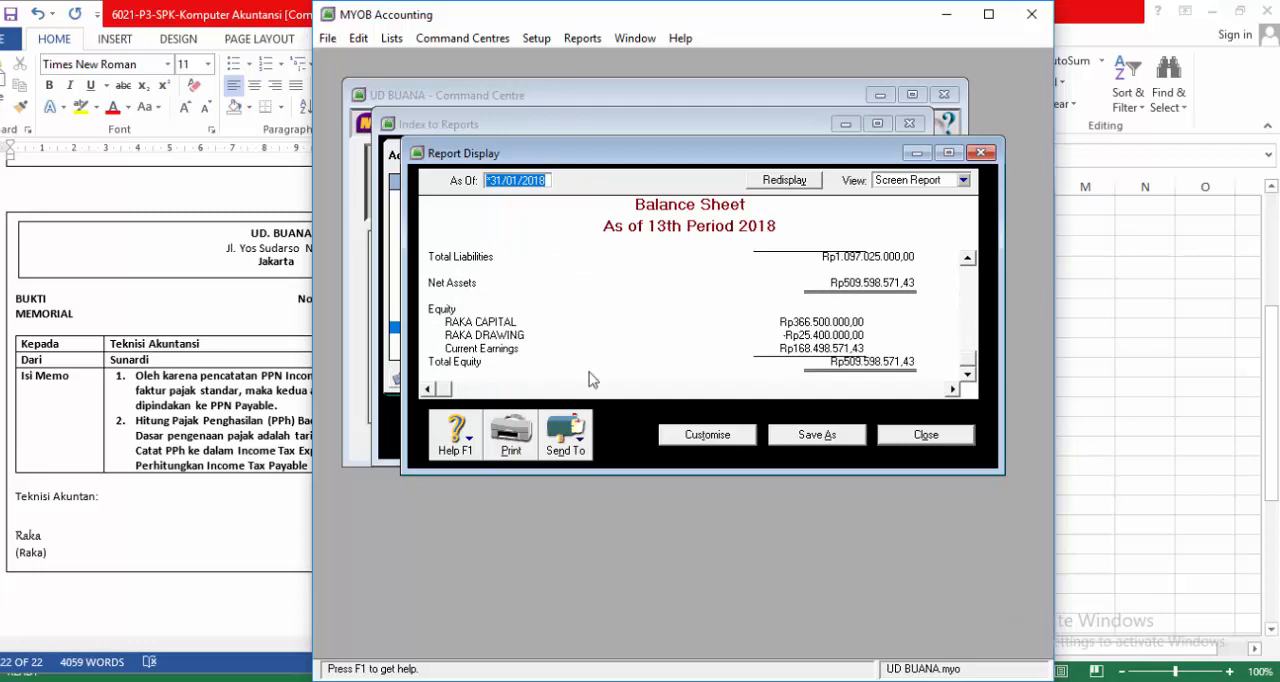
# Step: Export the balance sheet as a PDF named Standard Balance Sheet into the MYOB tes folder and close the report
pyautogui.click(576, 447)
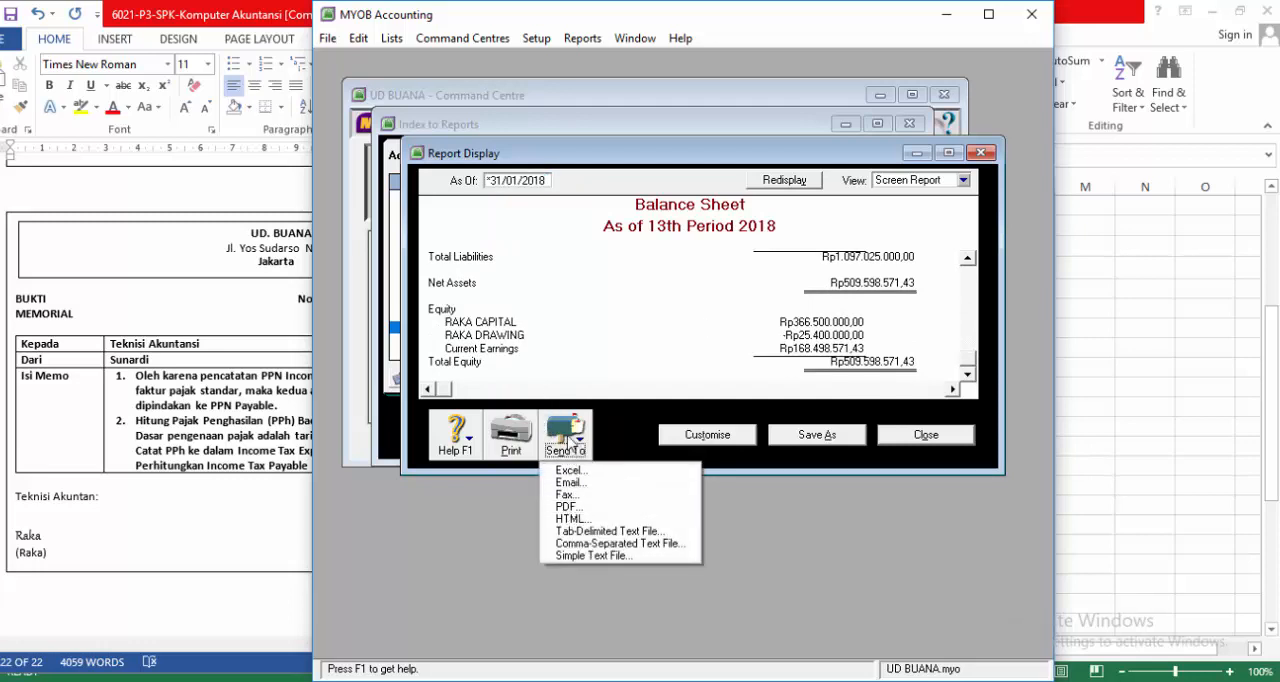
pyautogui.click(583, 508)
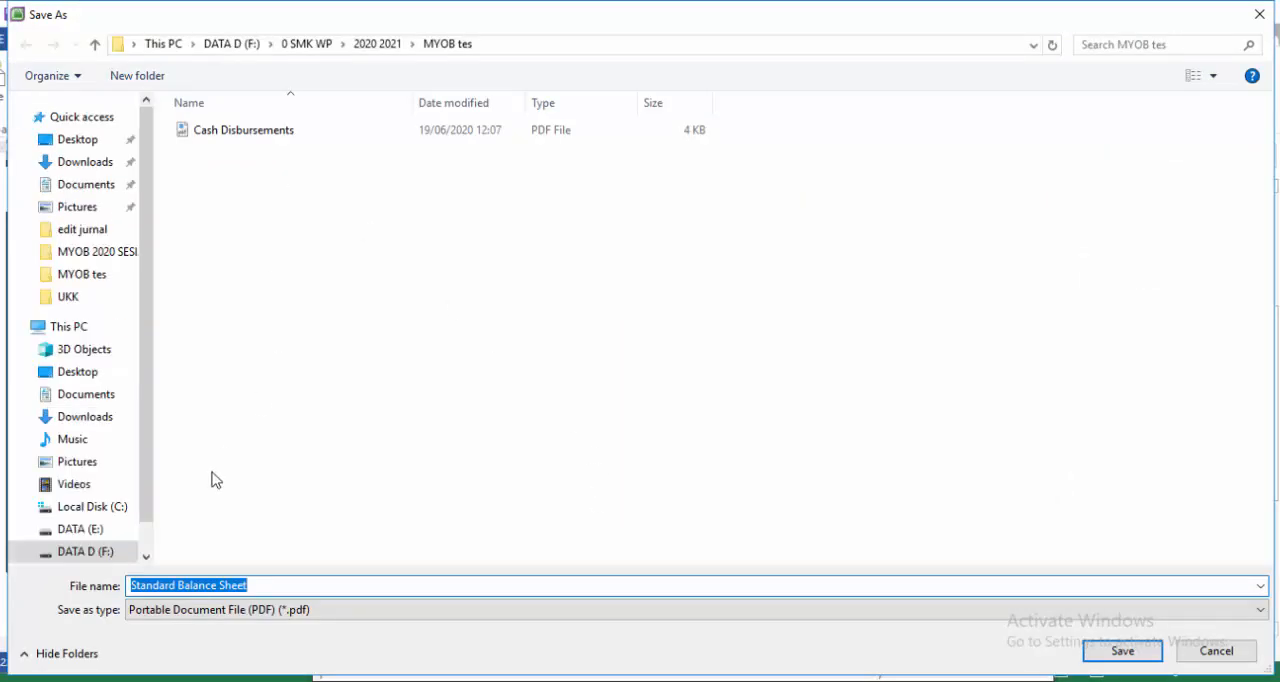
pyautogui.click(1143, 653)
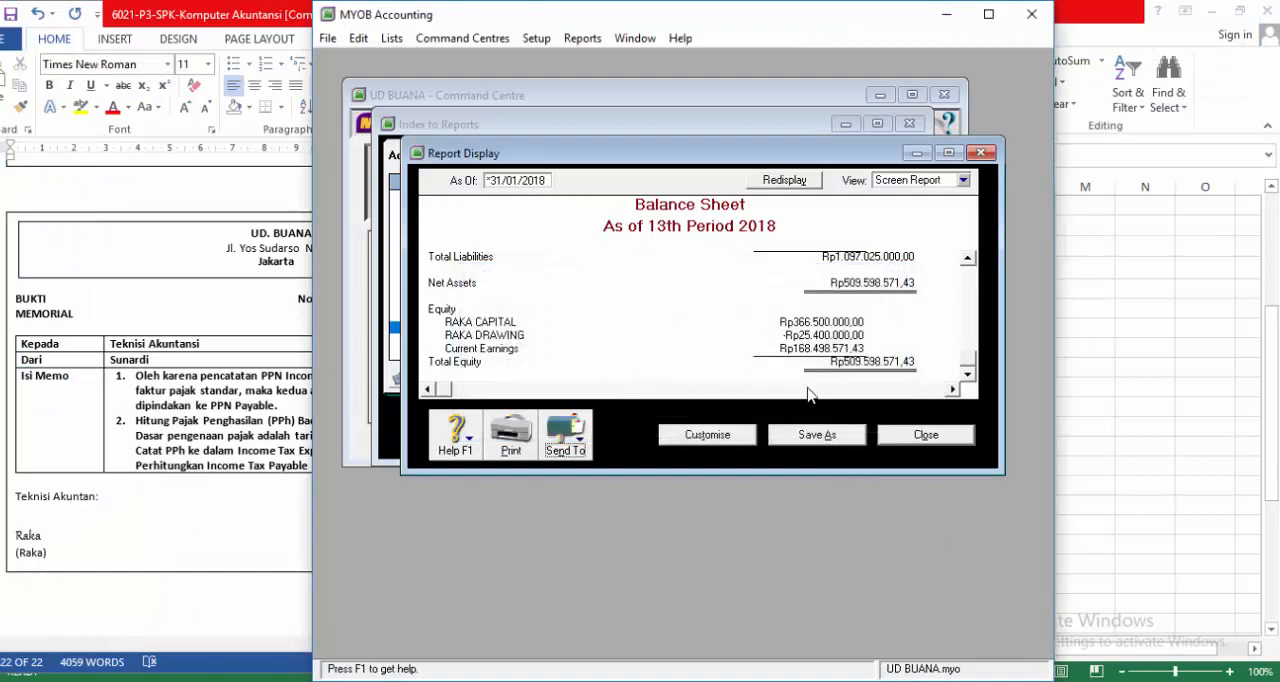
pyautogui.click(918, 434)
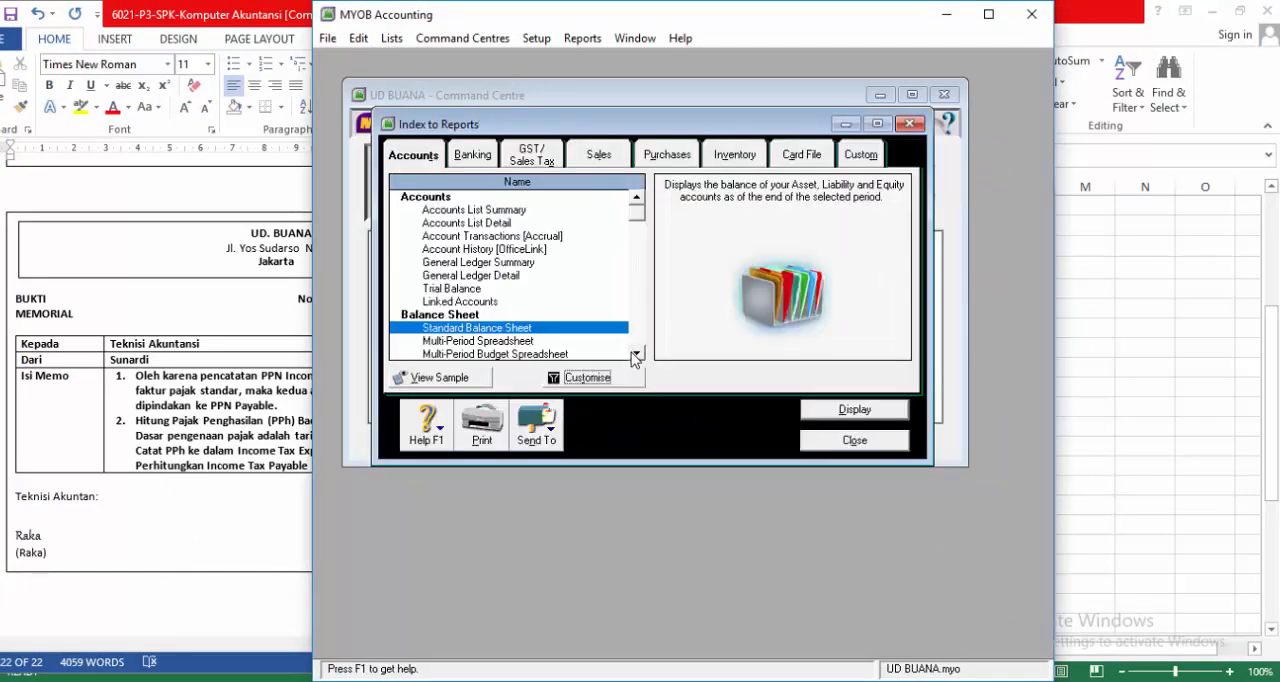
# Step: Display the Profit & Loss [Accrual] report and read through it to the net profit line
pyautogui.click(636, 354)
pyautogui.click(637, 354)
pyautogui.click(636, 354)
pyautogui.click(636, 354)
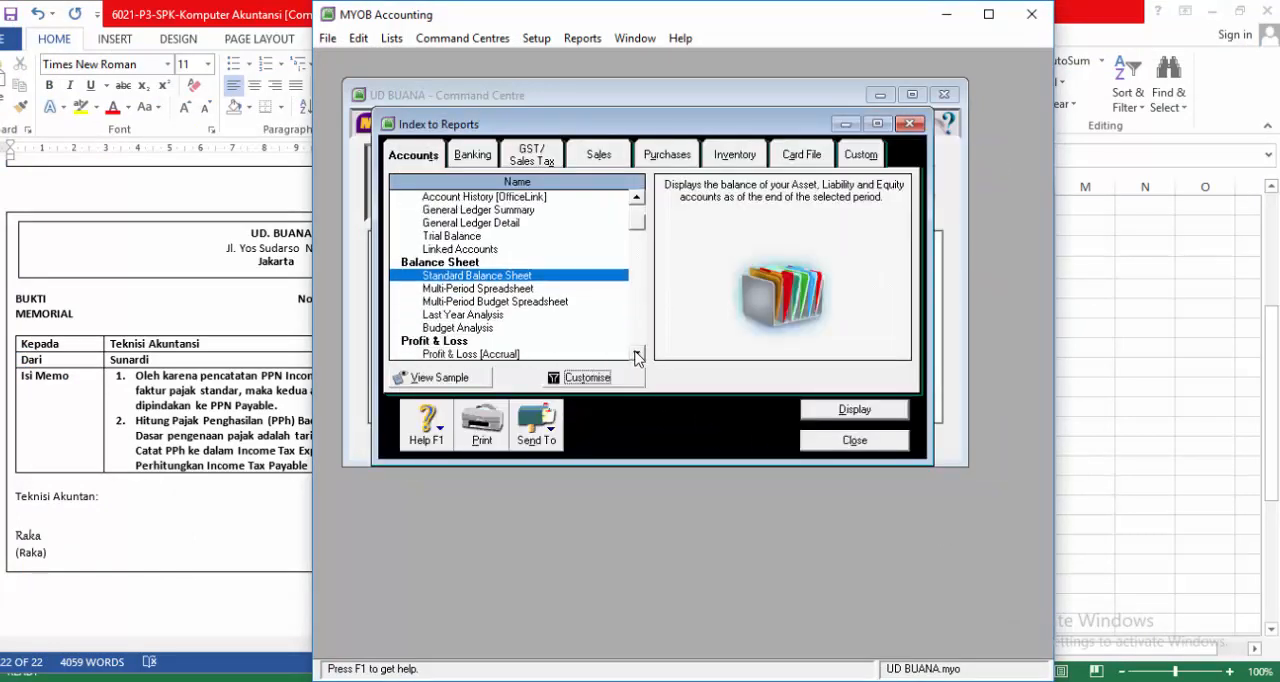
pyautogui.click(636, 354)
pyautogui.click(636, 354)
pyautogui.click(501, 330)
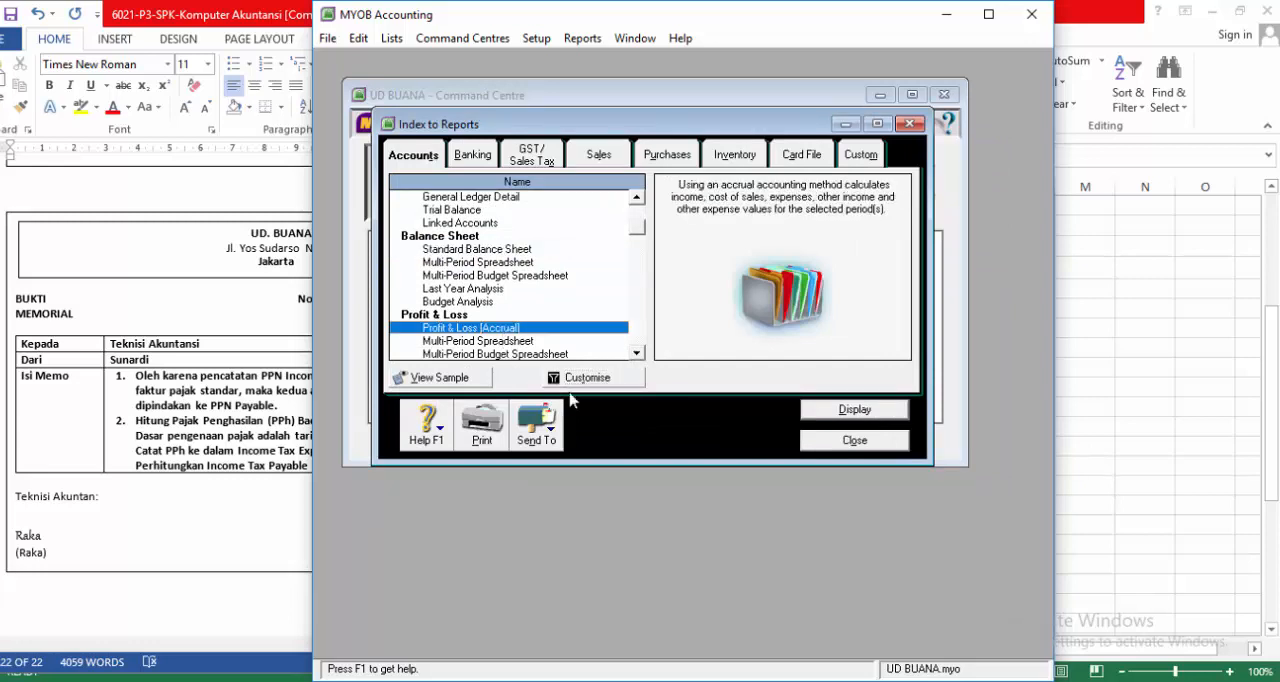
pyautogui.click(862, 410)
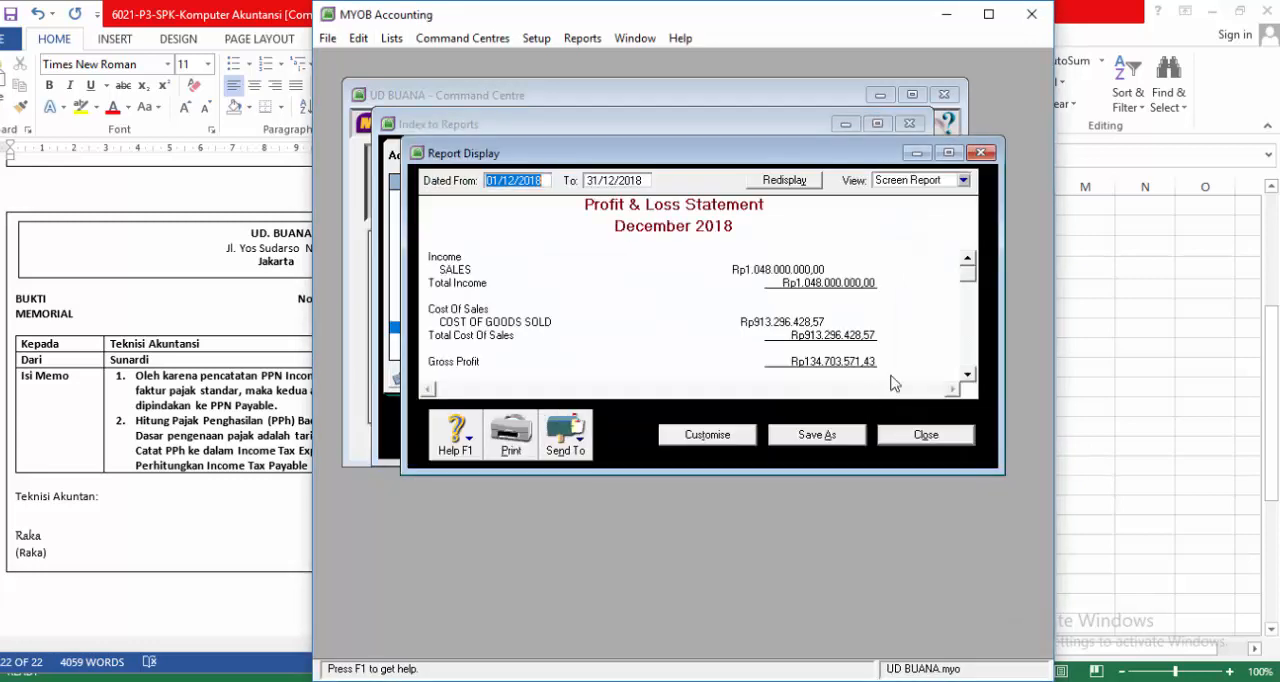
pyautogui.scroll(-5, 918, 320)
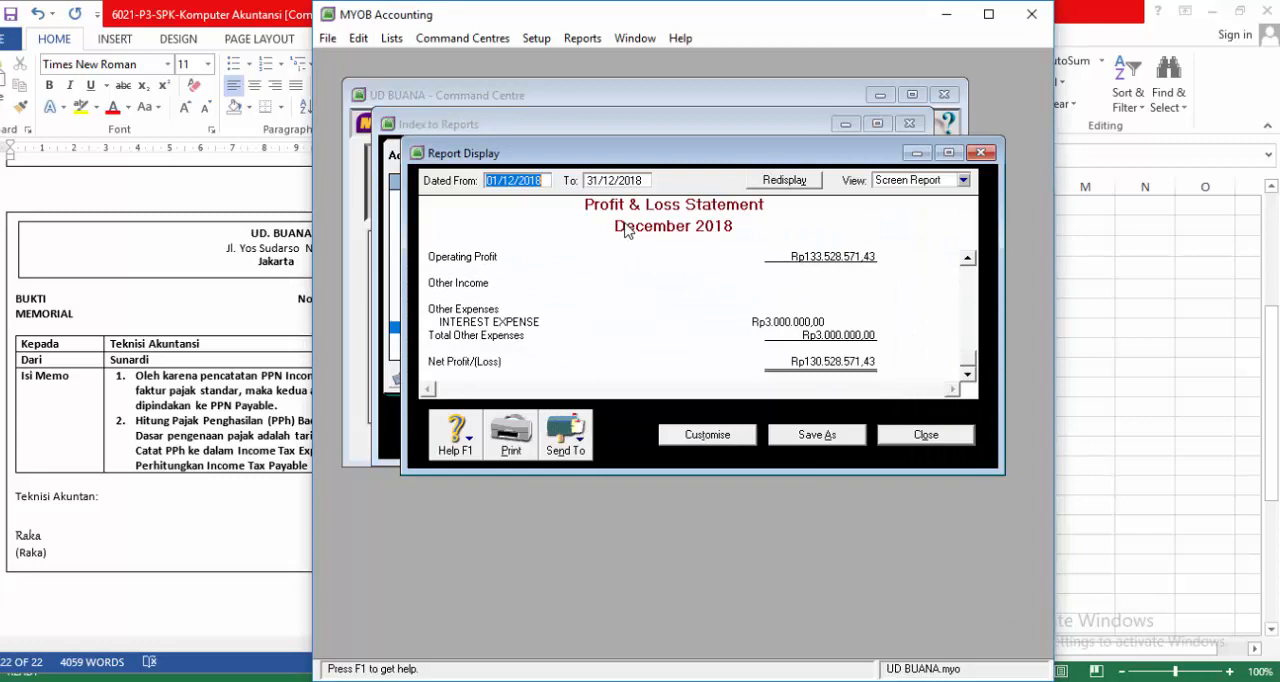
# Step: Set the Profit & Loss Statement's end date to the 13th period, *31/12/2018, and review the redisplayed report
pyautogui.click(587, 180)
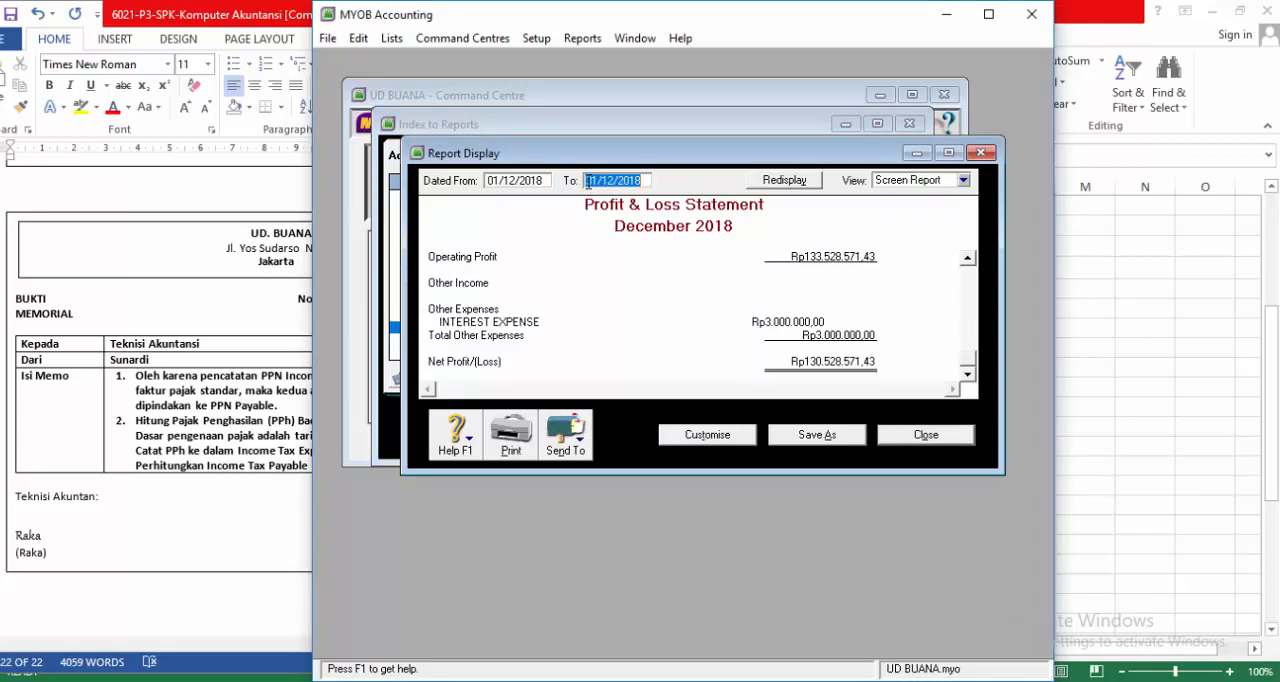
pyautogui.write('31/12/2018')
pyautogui.write("'")
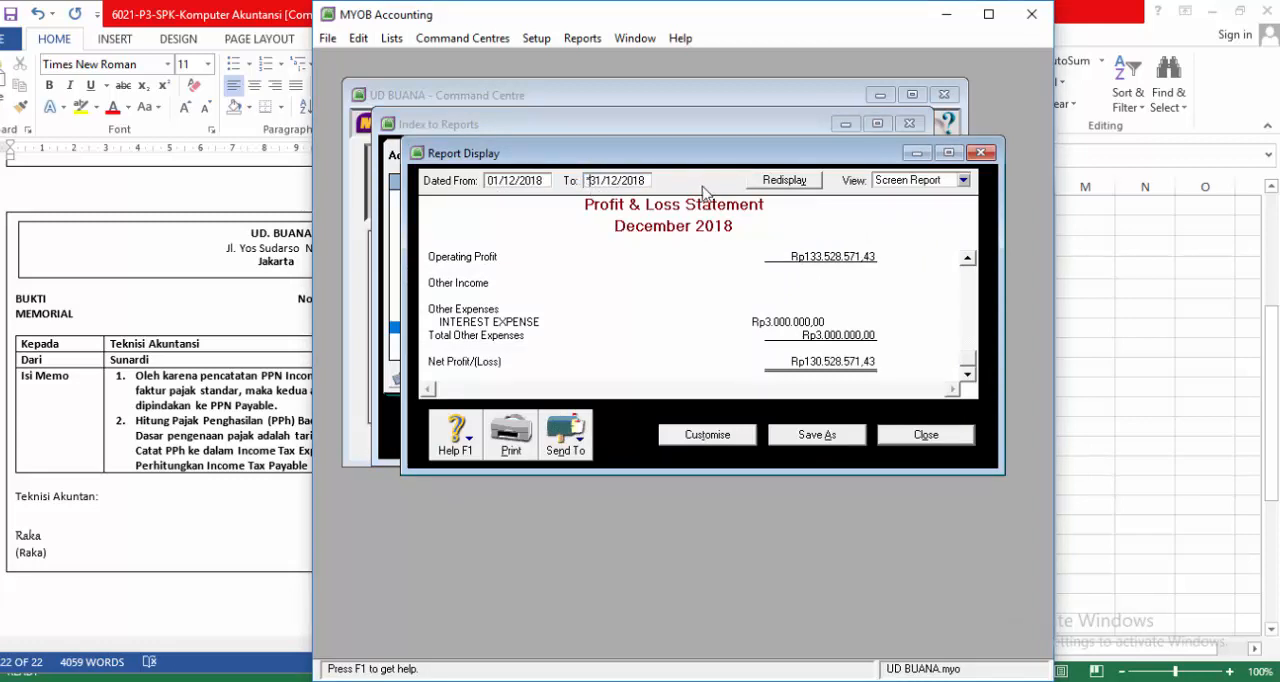
pyautogui.press('Return')
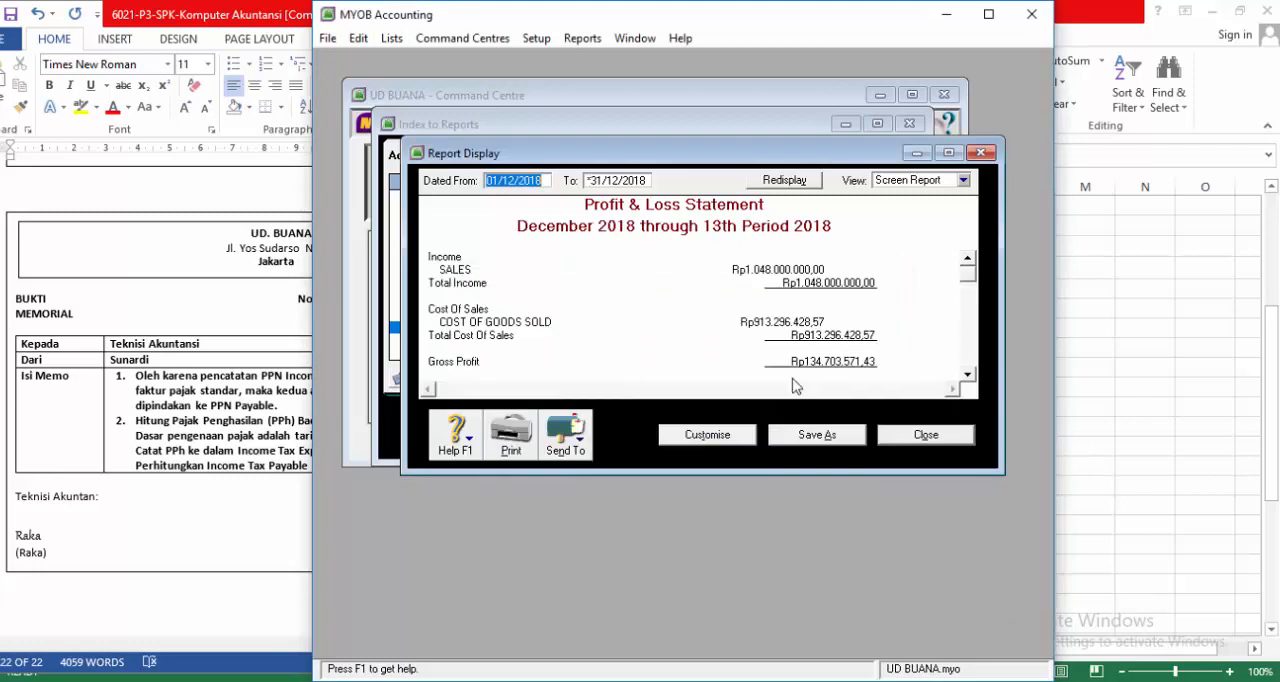
pyautogui.scroll(-5, 880, 363)
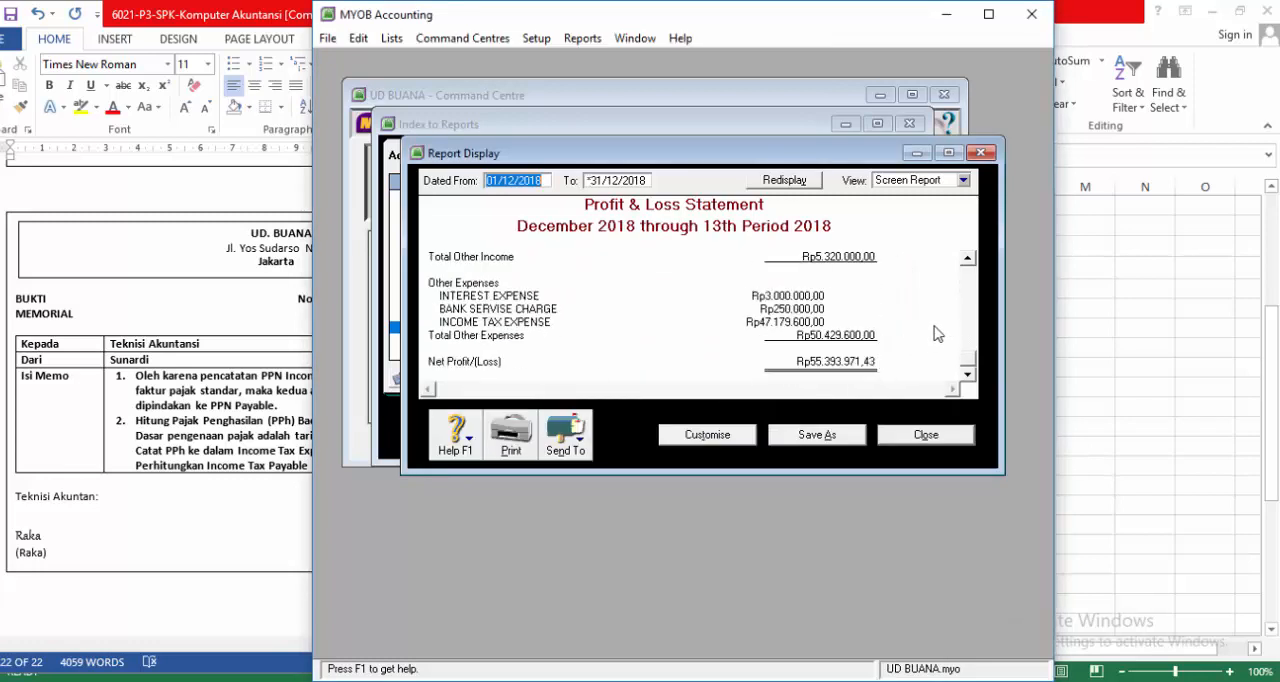
# Step: Set the Profit & Loss Statement's start date to 01/01/2018, review the full-year figures, and close the report and the Index to Reports
pyautogui.click(493, 182)
pyautogui.press('BackSpace')
pyautogui.press('BackSpace')
pyautogui.write('01')
pyautogui.press('Tab')
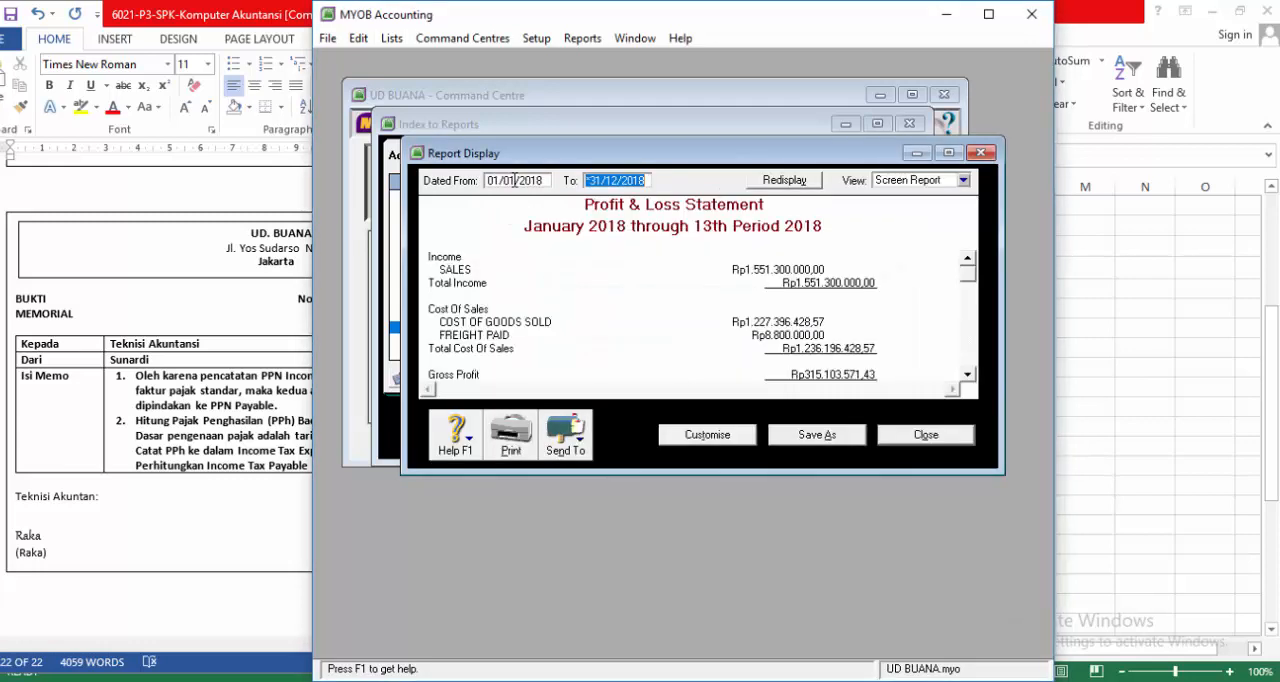
pyautogui.press('Tab')
pyautogui.scroll(-5, 622, 215)
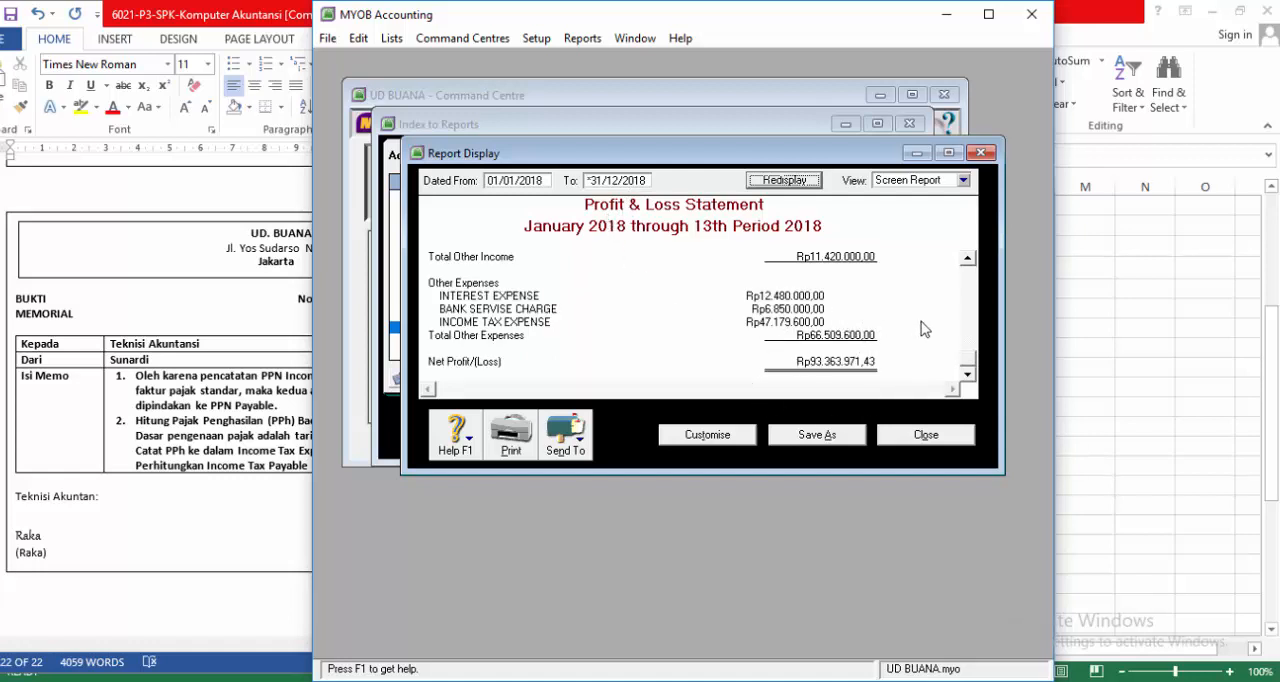
pyautogui.click(920, 440)
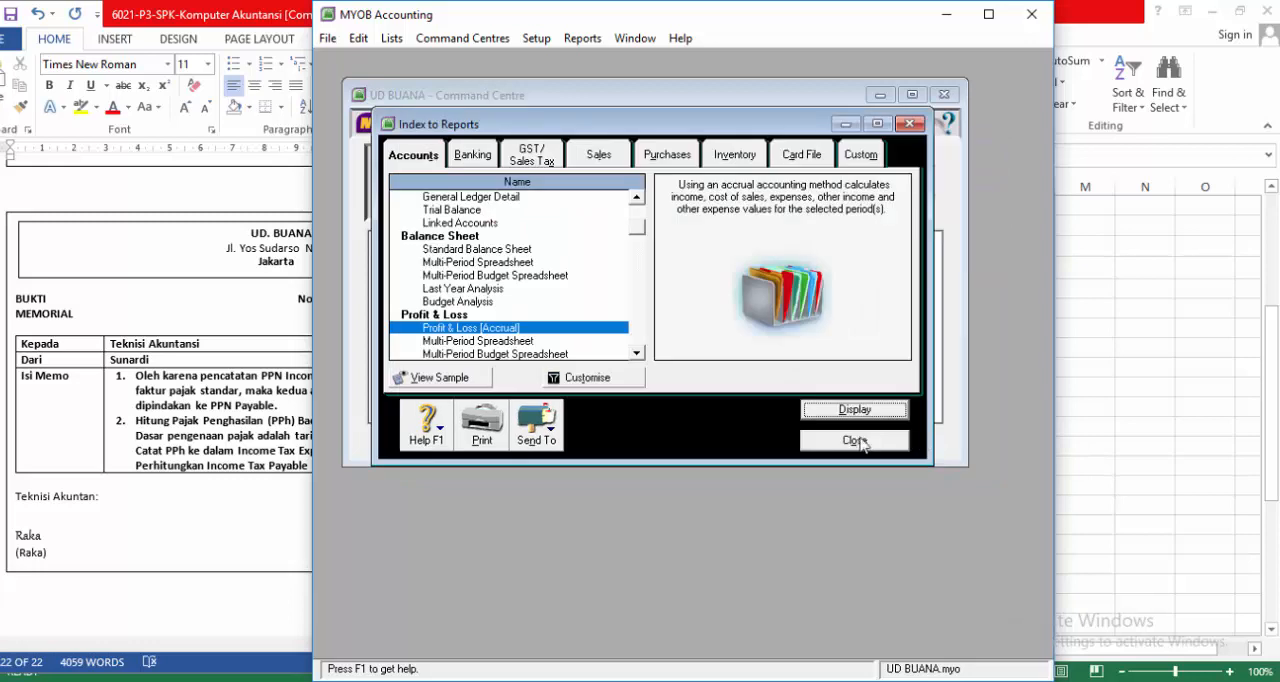
pyautogui.click(487, 162)
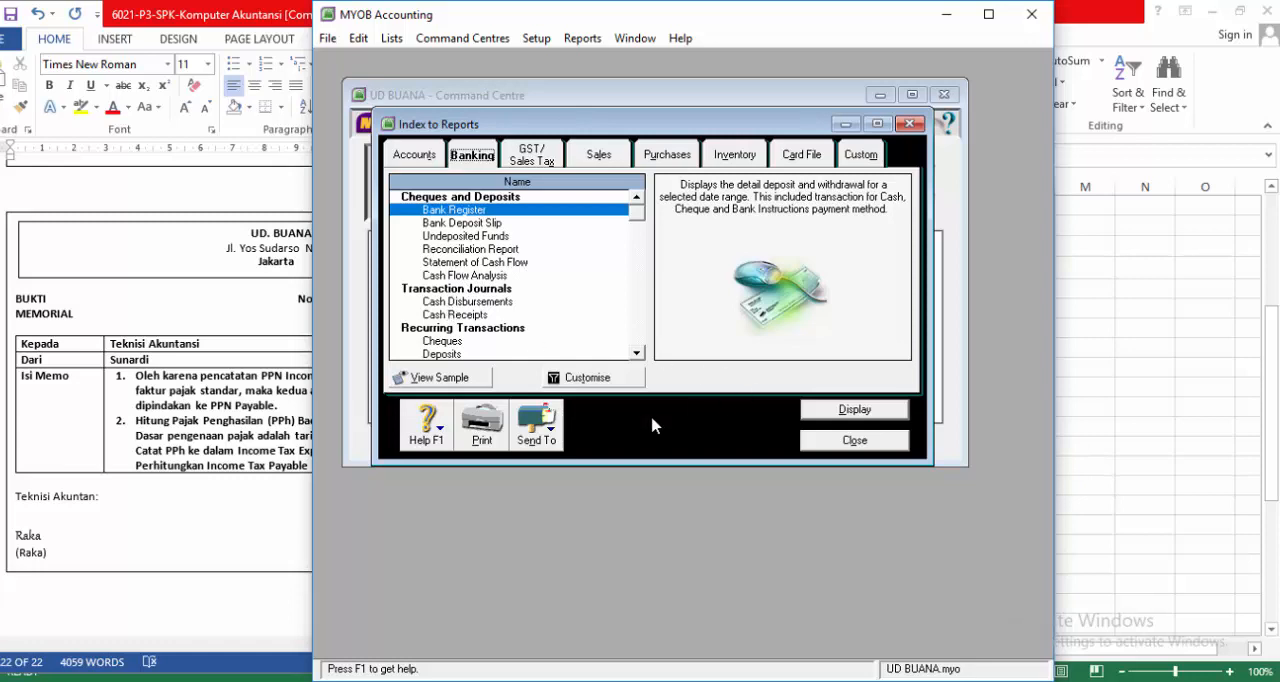
pyautogui.click(851, 441)
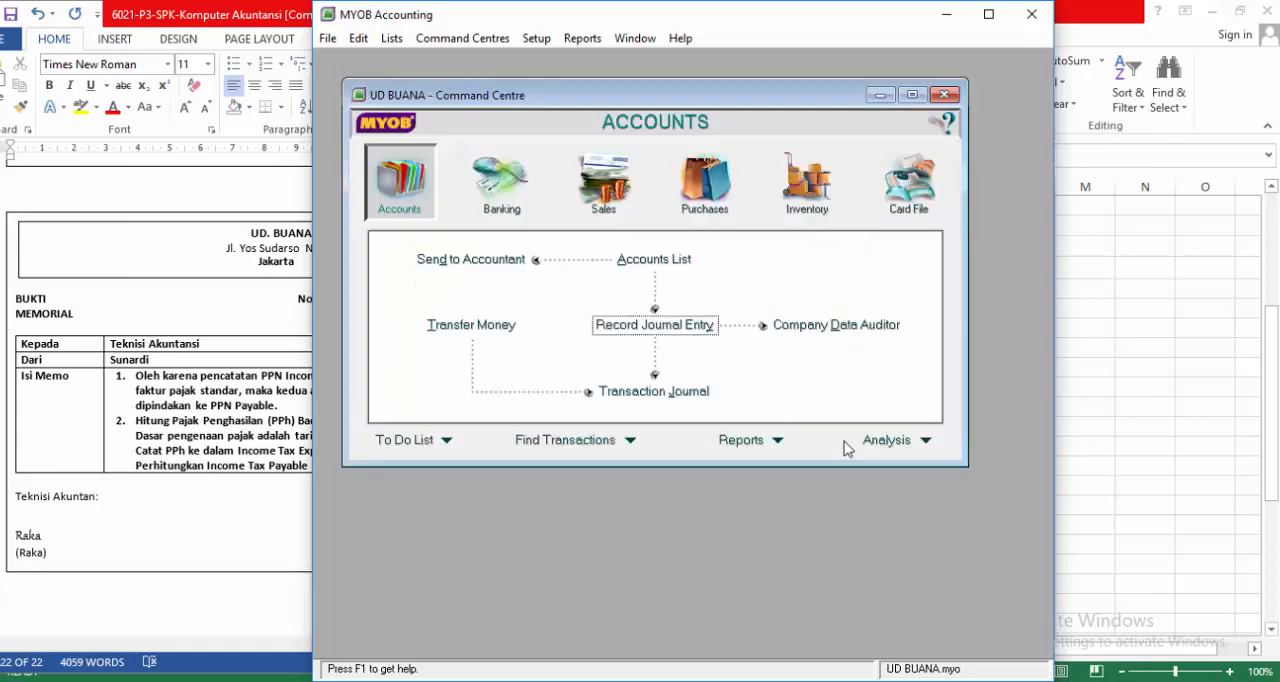
# Step: Back up all company data with an error check, saving it as a ZIP named backup ud buana in the Backup folder
pyautogui.click(327, 38)
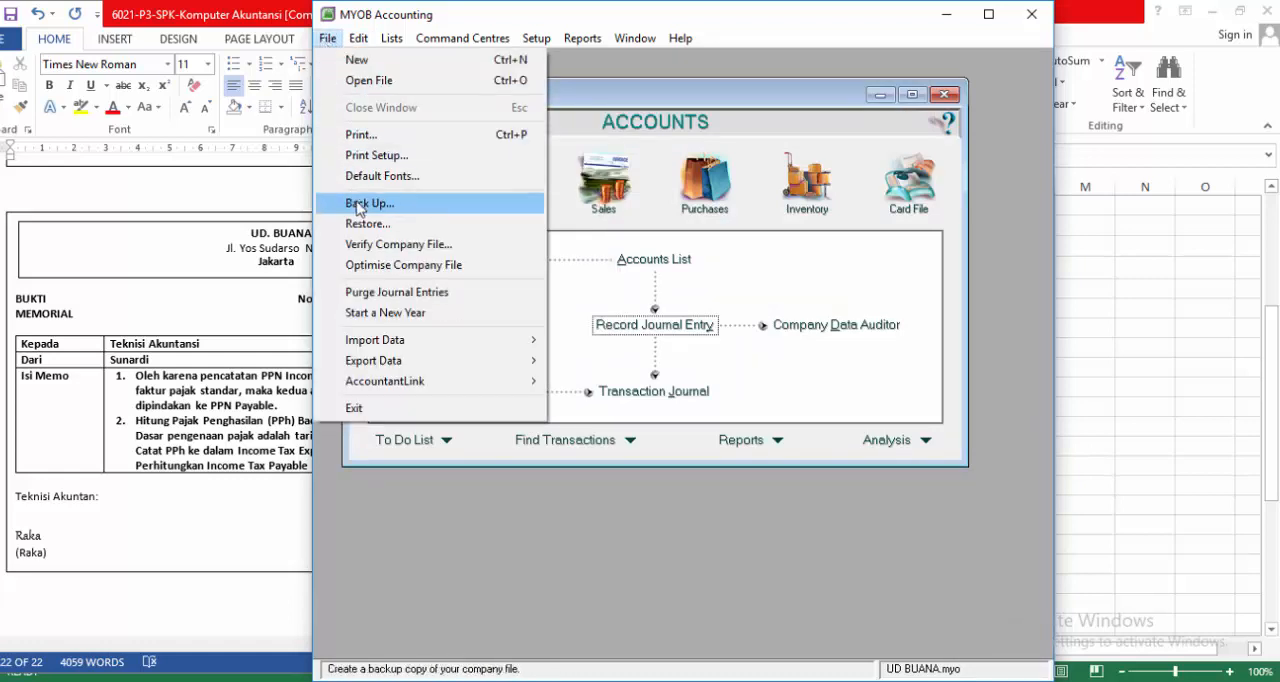
pyautogui.click(358, 204)
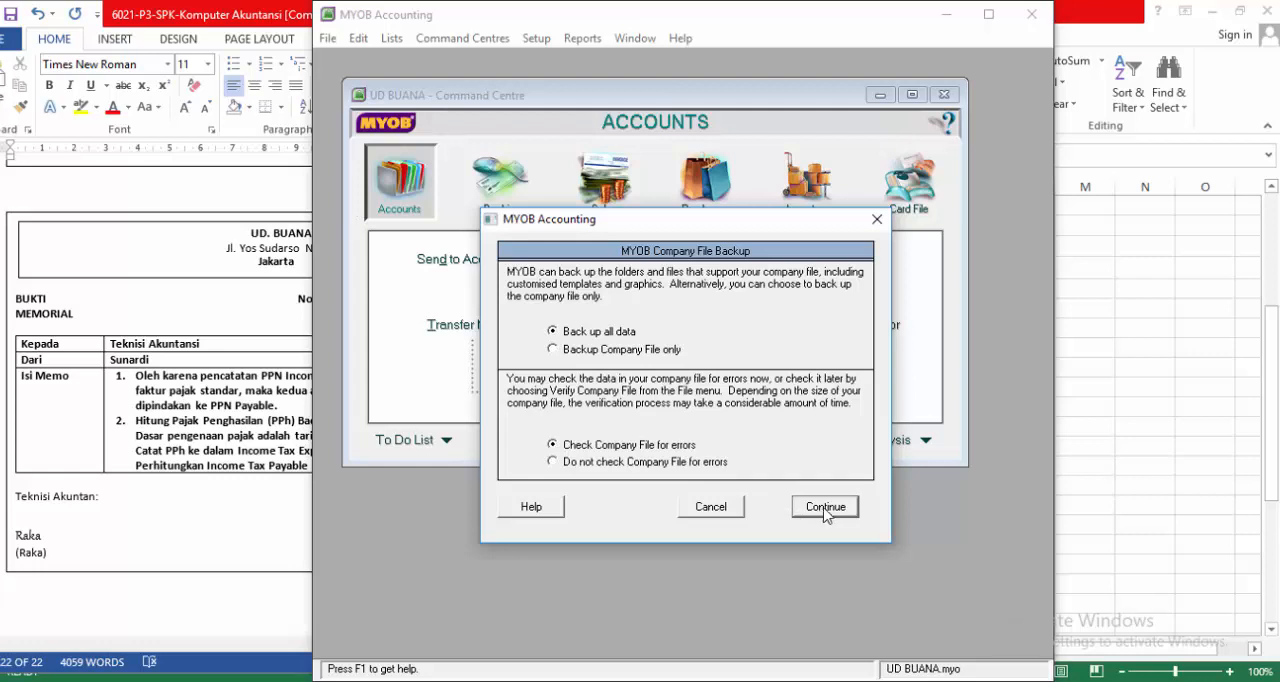
pyautogui.click(825, 507)
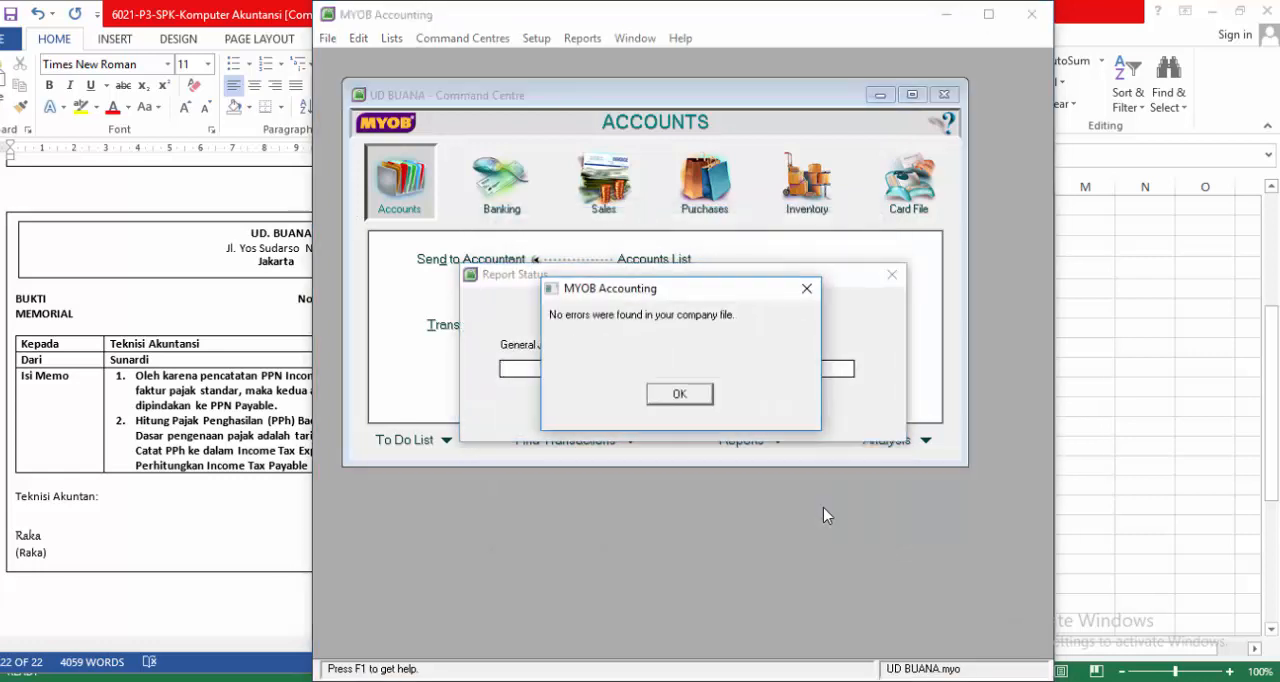
pyautogui.click(679, 393)
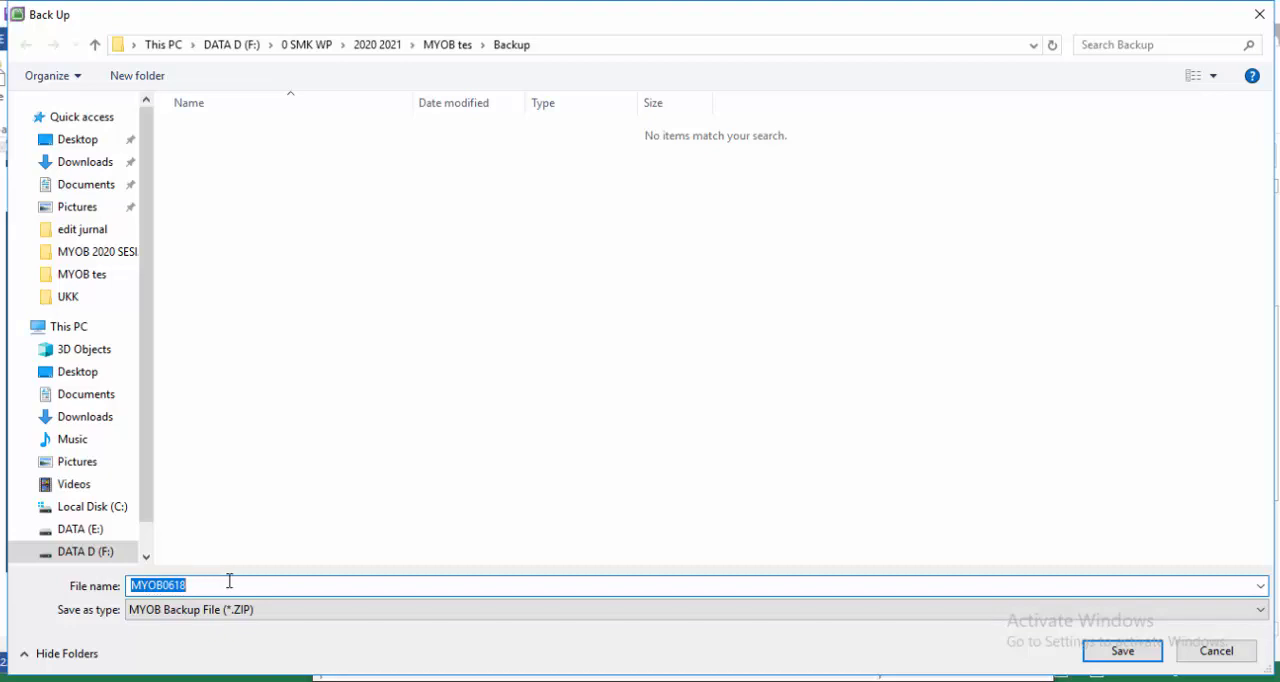
pyautogui.write('backup ud buana')
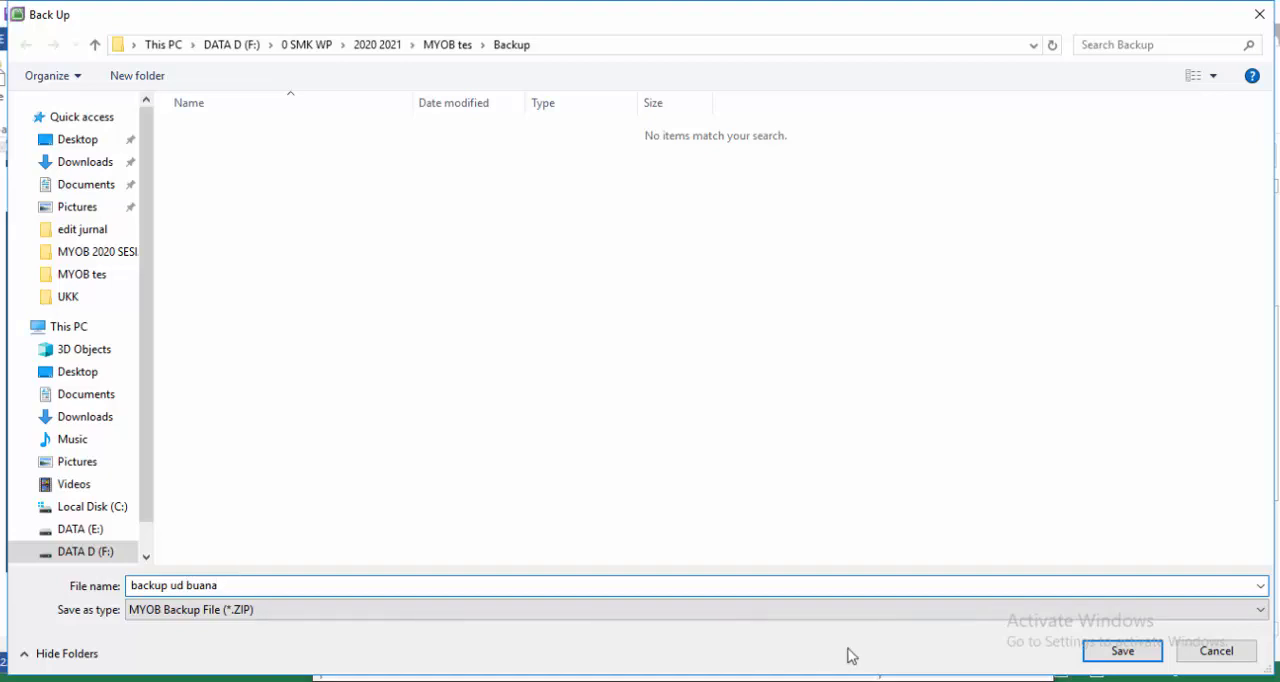
pyautogui.click(1105, 660)
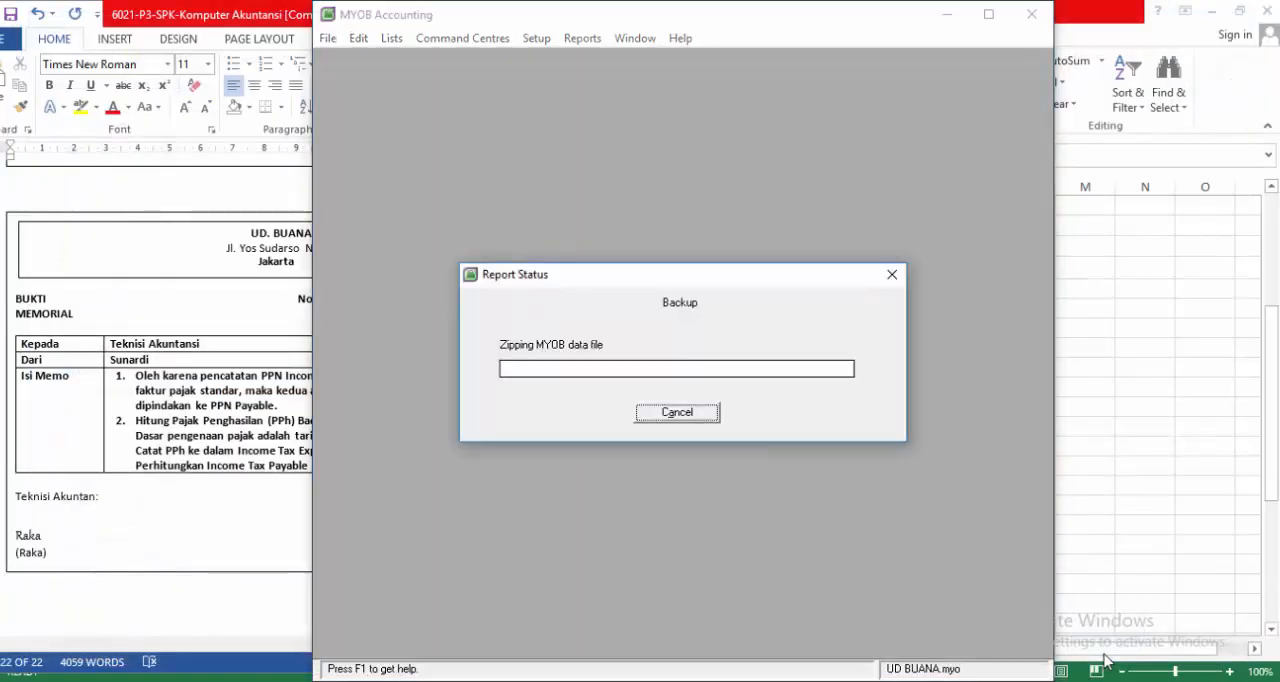